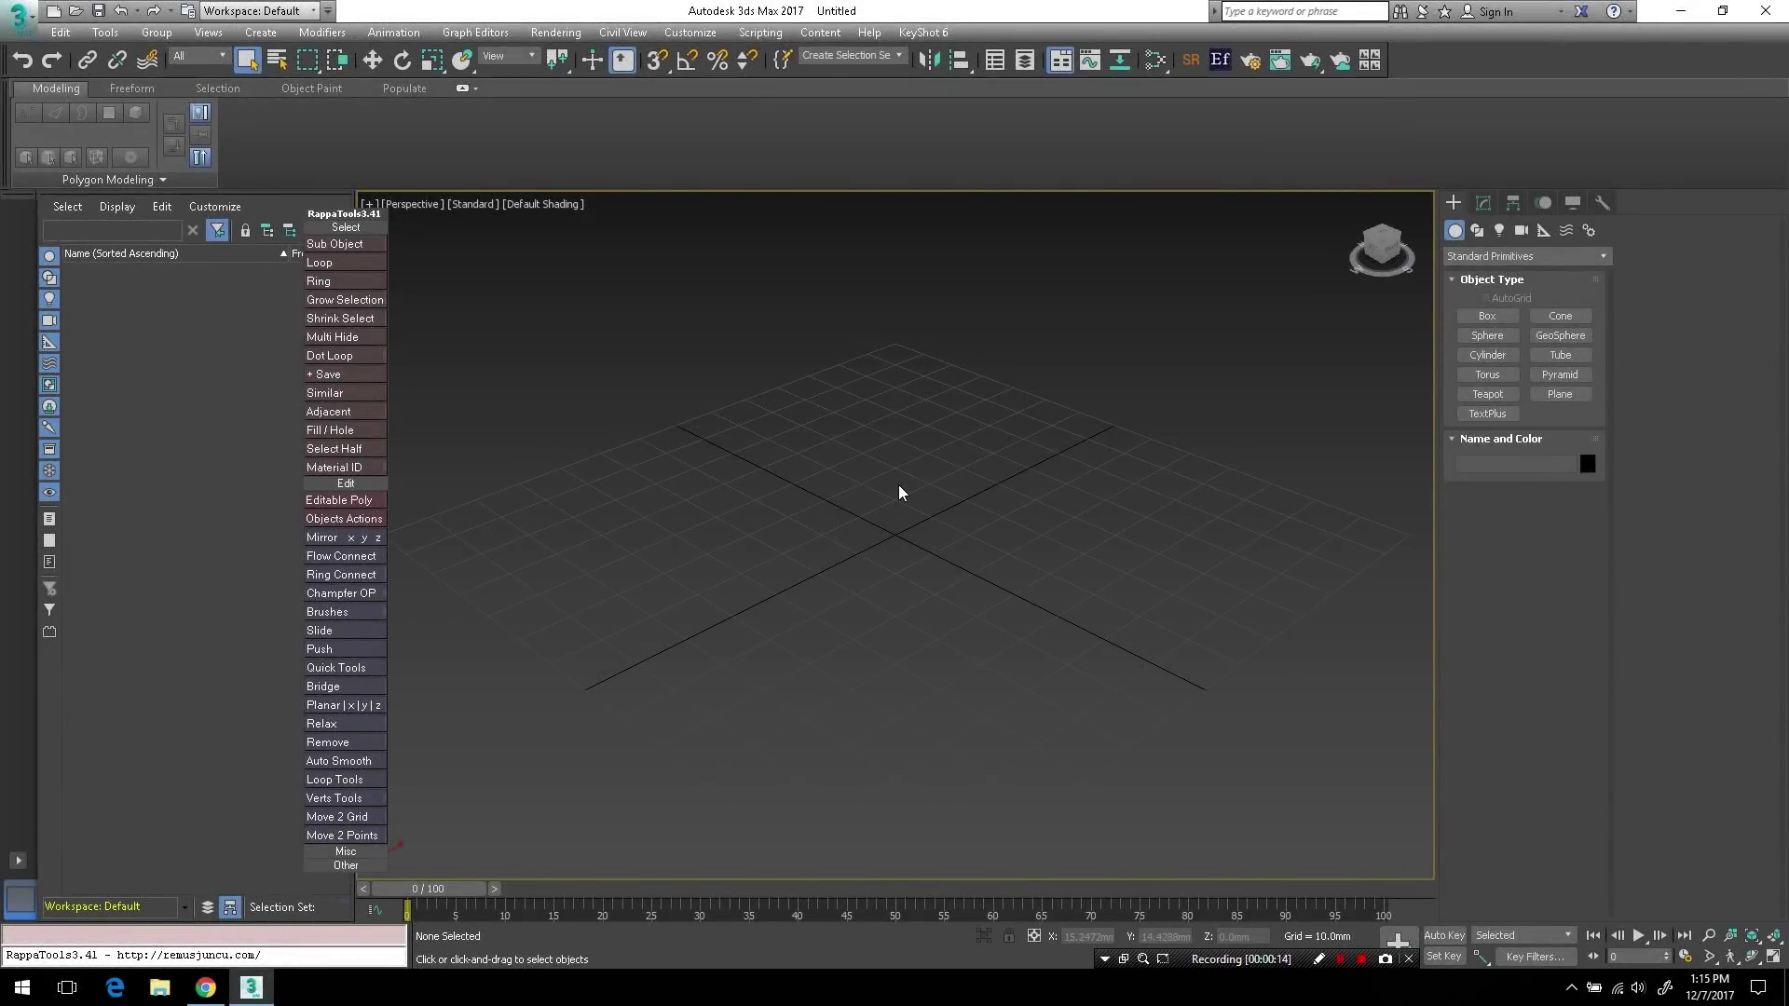
- Draw a standard-primitive cylinder at the grid centre and show edged faces
{"action": "left_click", "coordinate": [1561, 256]}
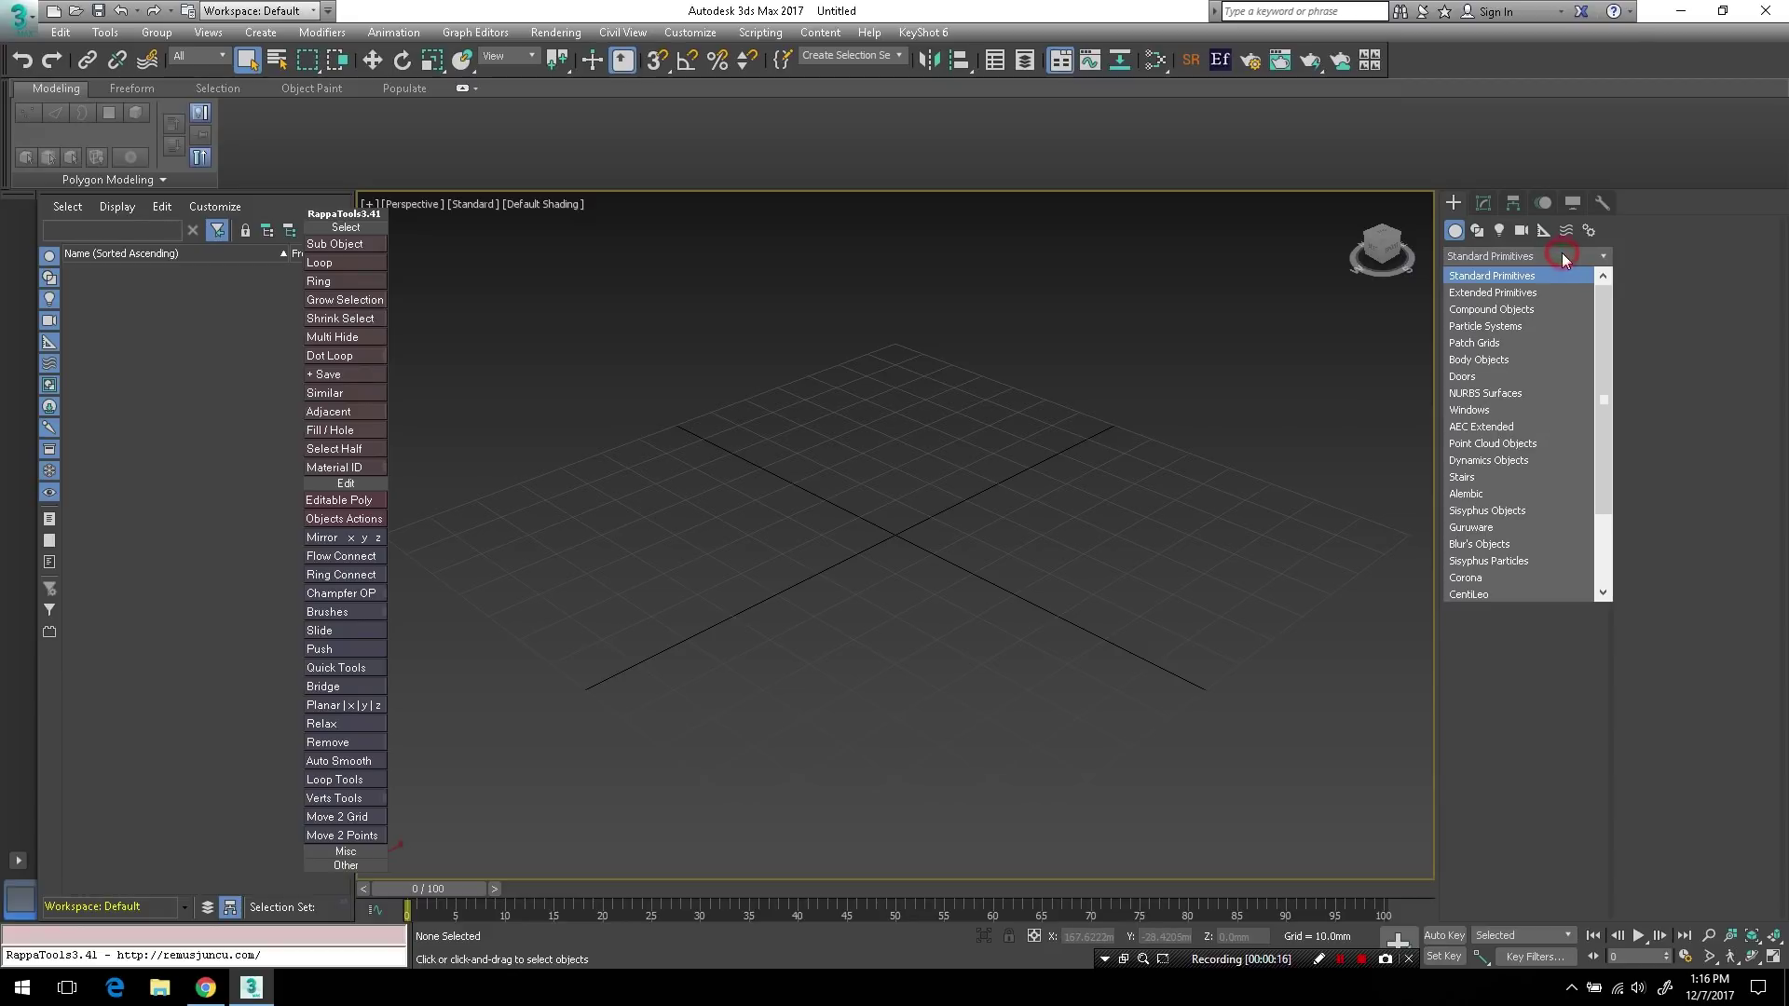
{"action": "left_click", "coordinate": [1506, 275]}
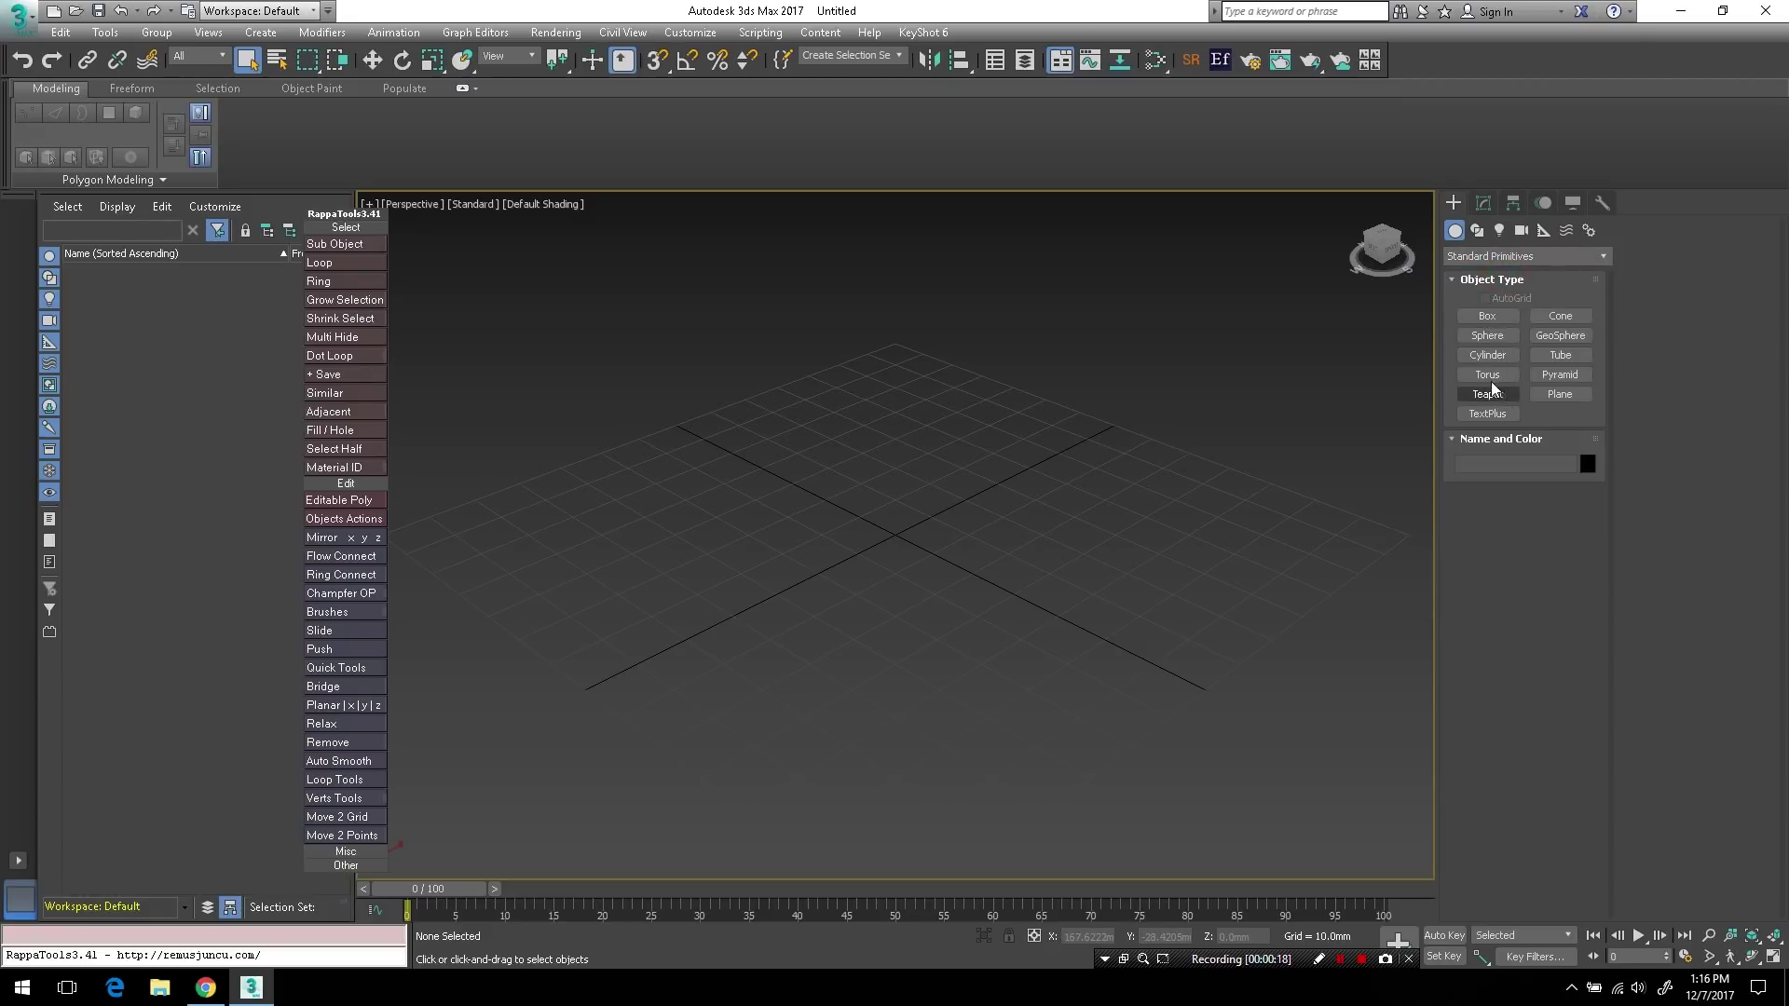
{"action": "left_click", "coordinate": [1488, 358]}
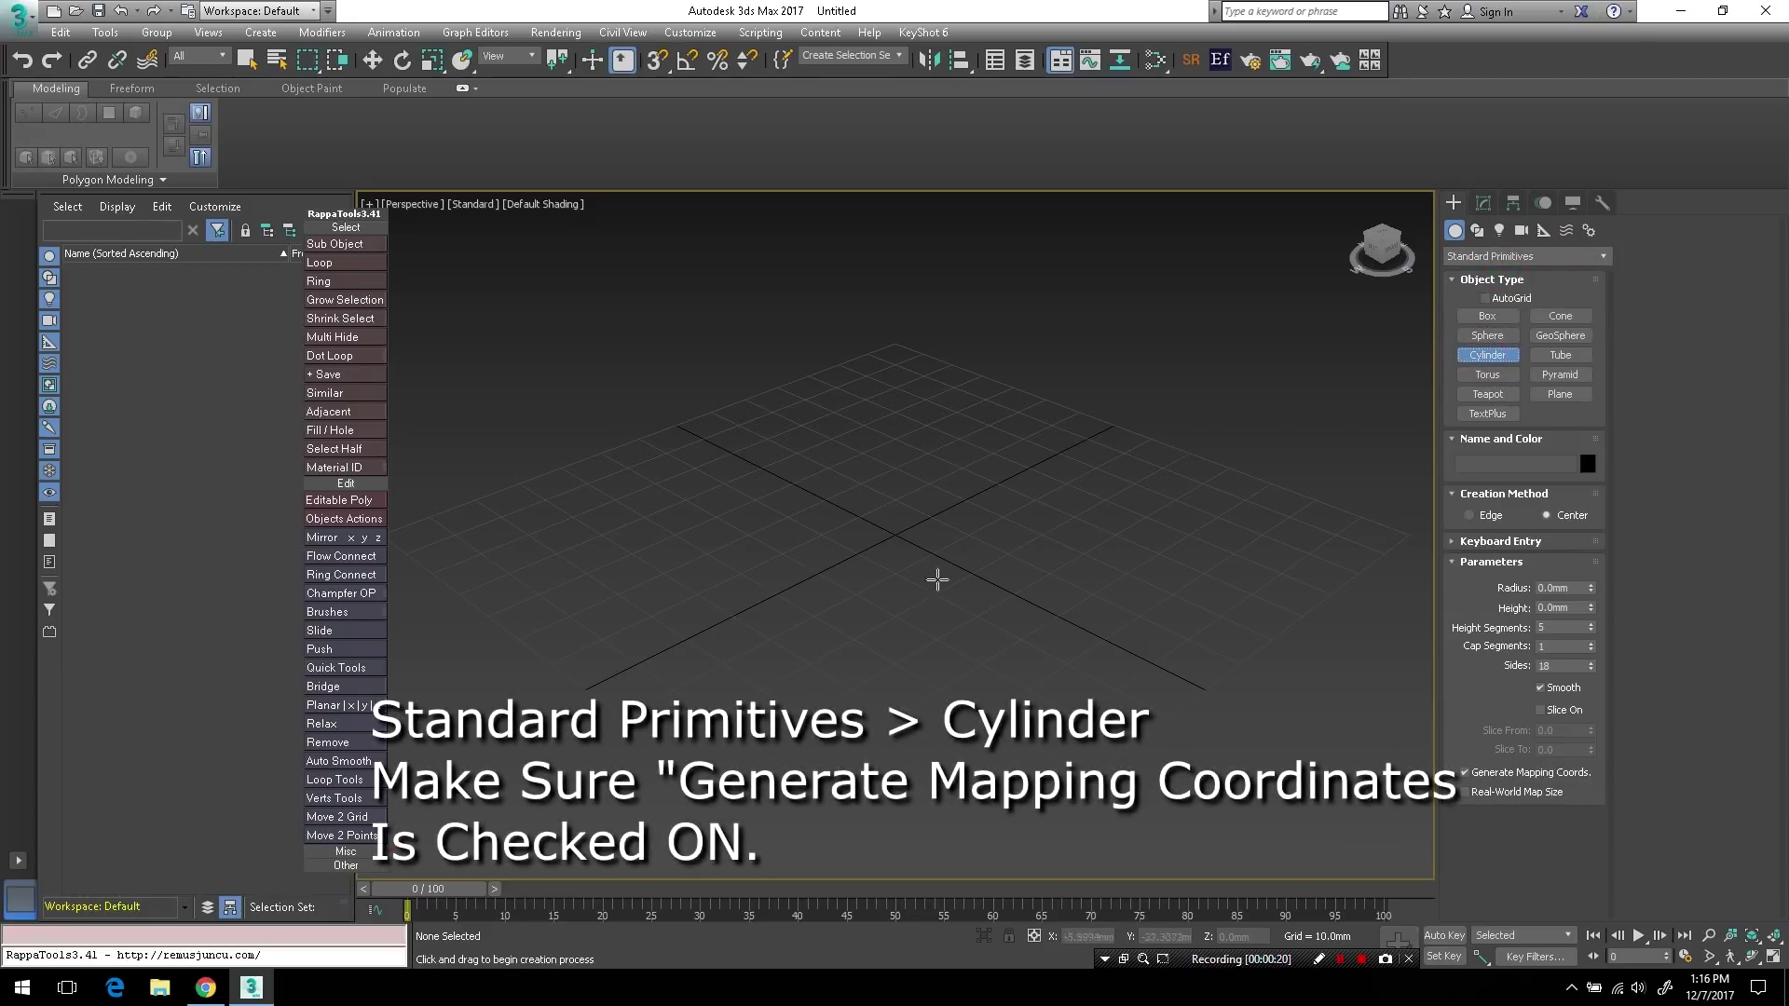
{"action": "left_click_drag", "start_coordinate": [897, 531], "coordinate": [917, 560]}
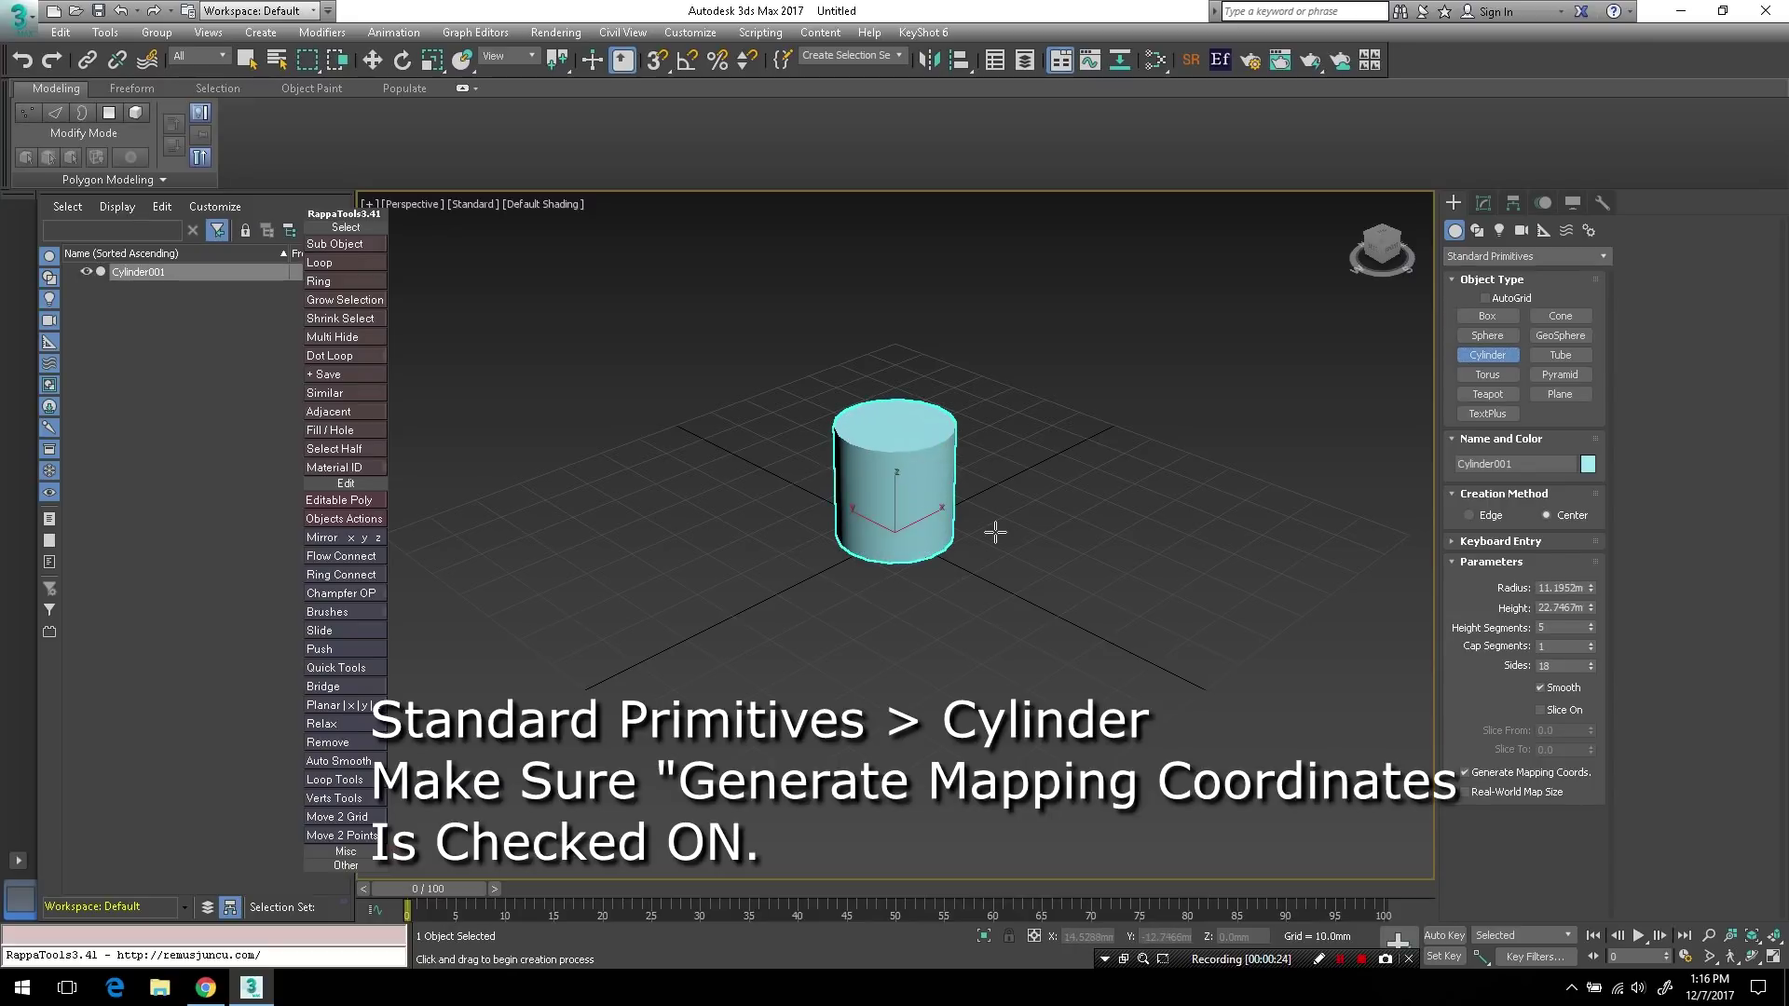
{"action": "key", "text": "F4"}
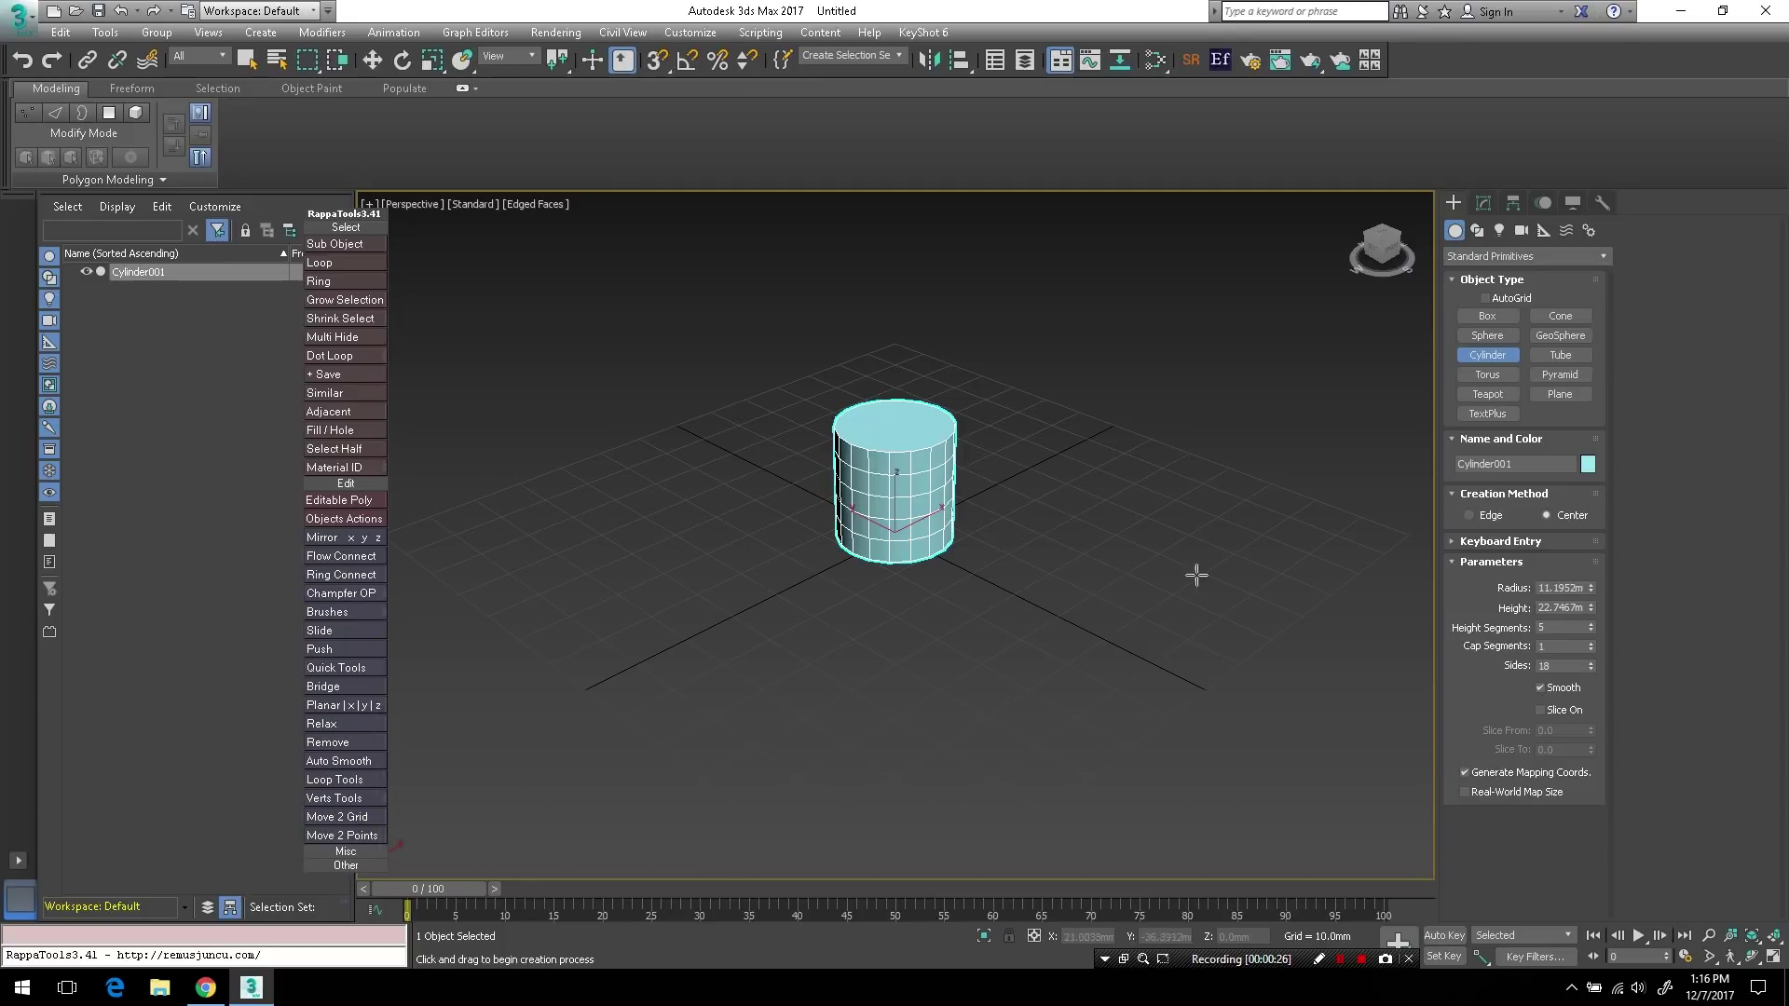
- Give the cylinder height 60mm, radius 20mm and 5 sides, with Smooth turned off
{"action": "double_click", "coordinate": [1572, 607]}
{"action": "type", "text": "60"}
{"action": "key", "text": "Return"}
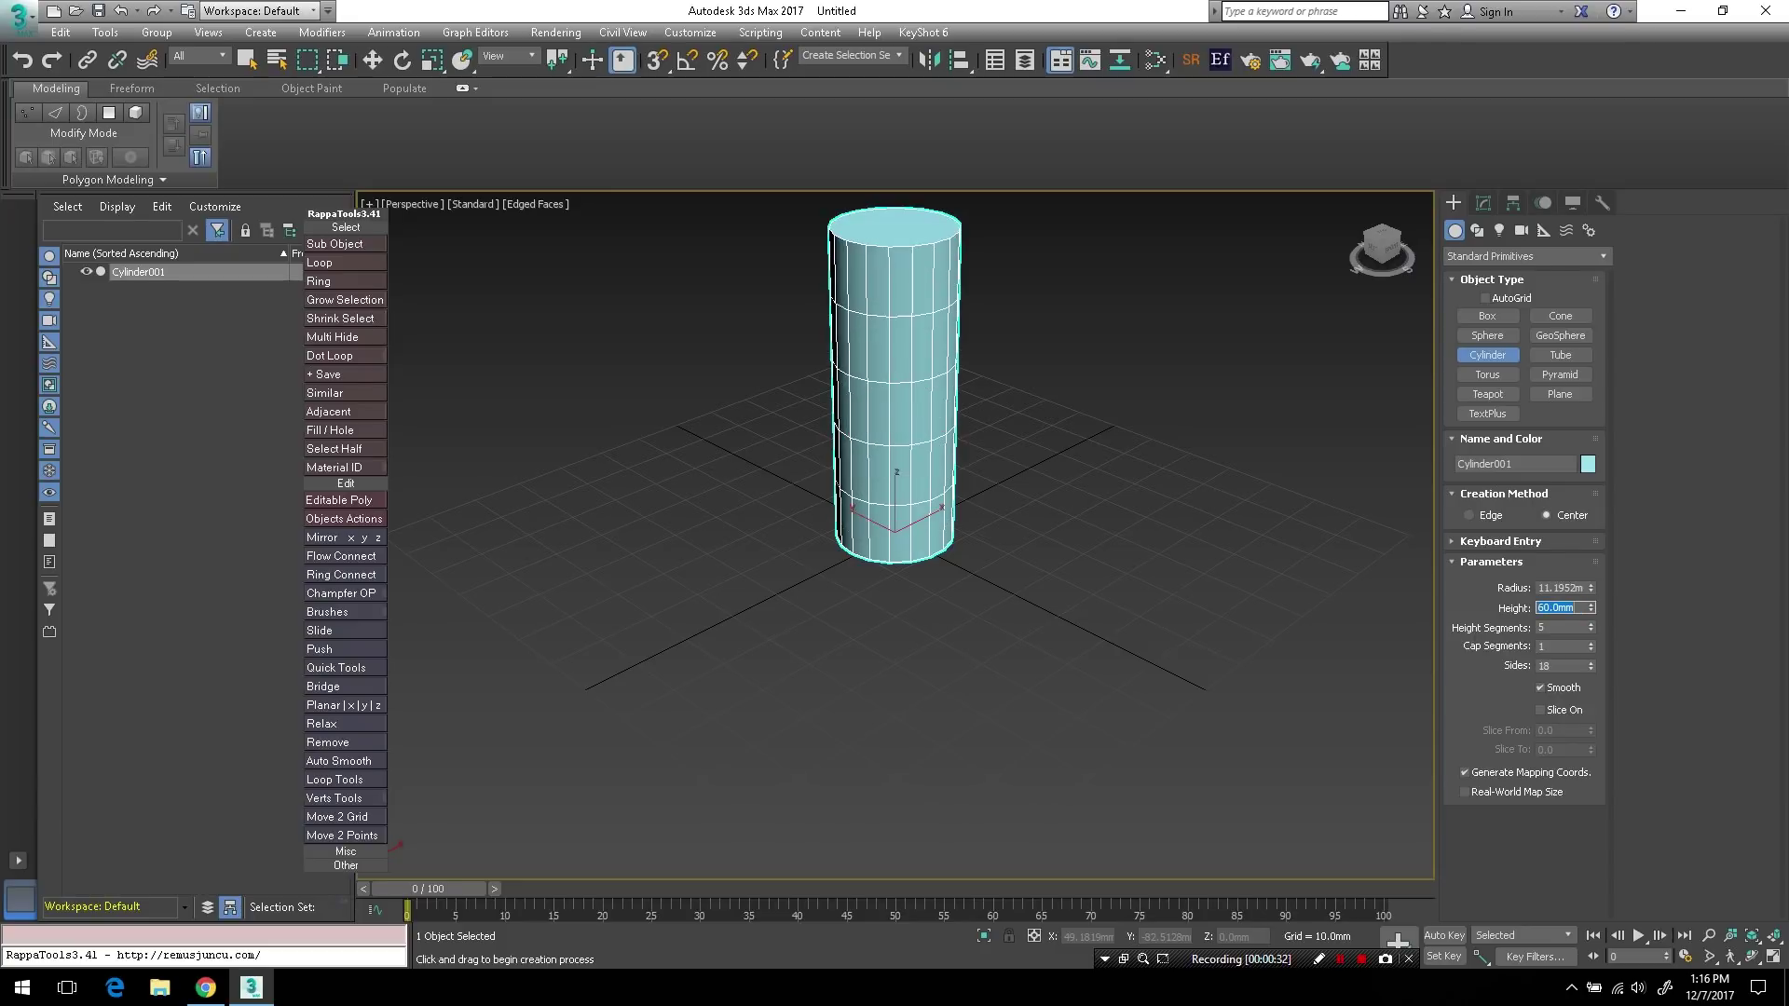
{"action": "double_click", "coordinate": [1567, 587]}
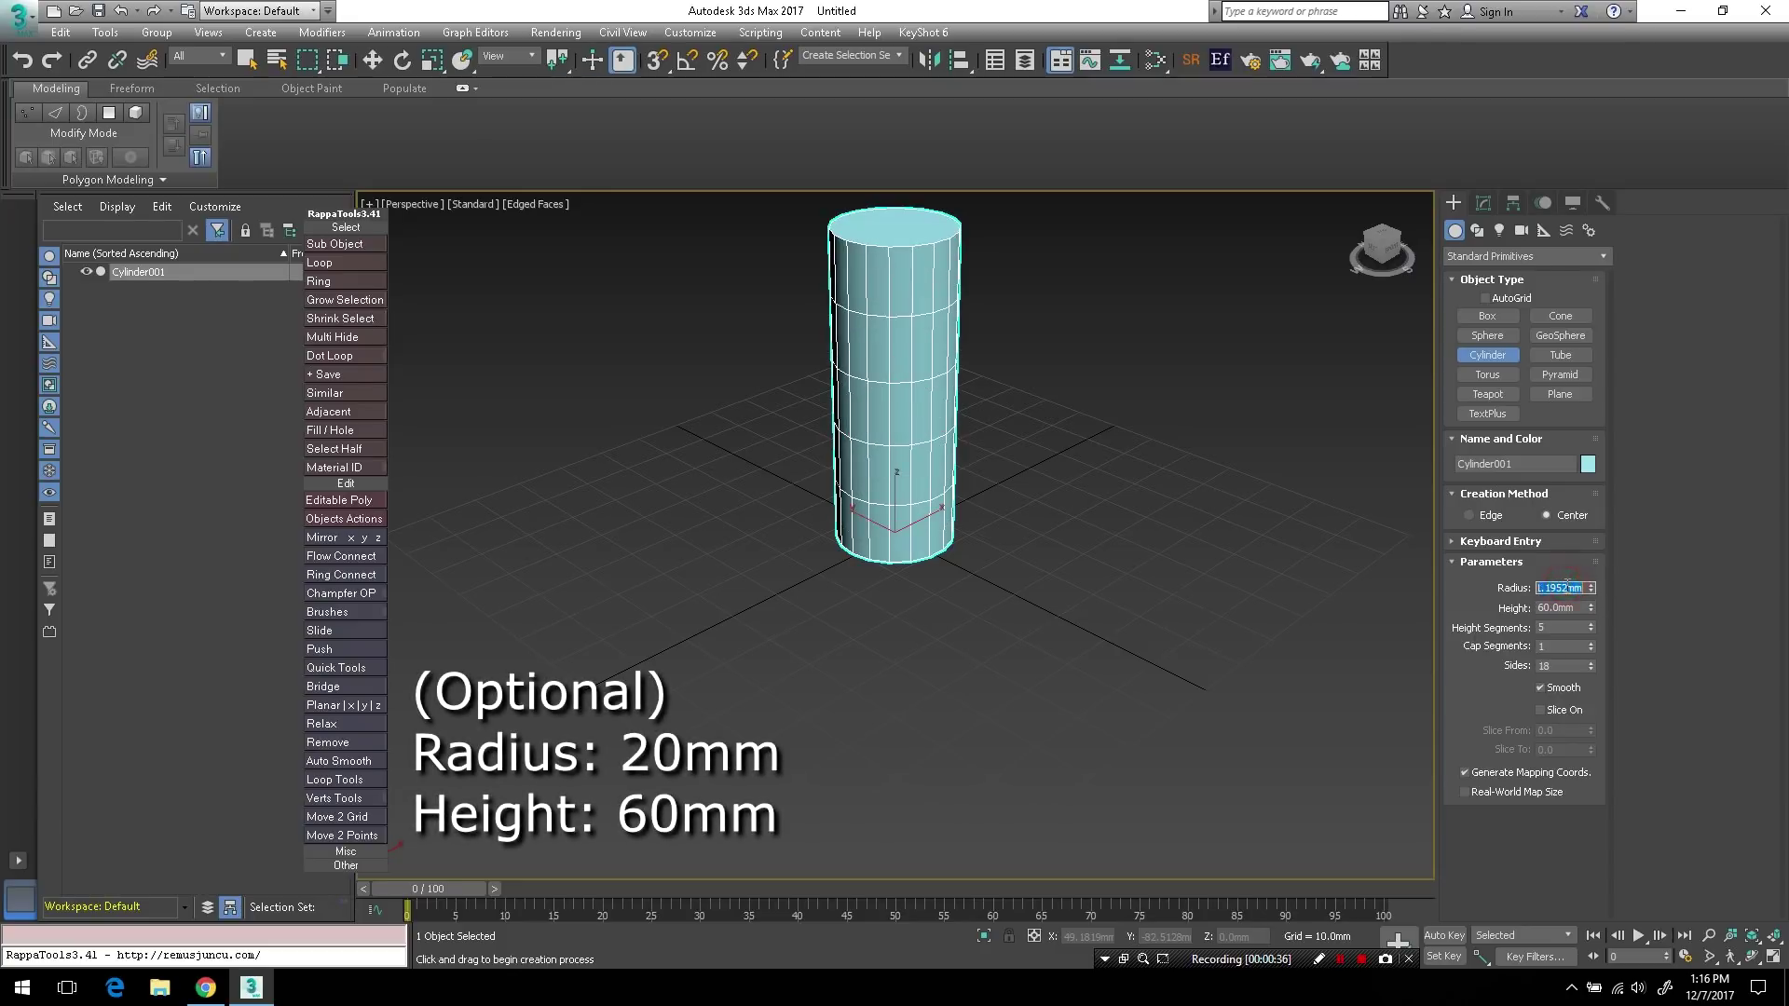
{"action": "type", "text": "20"}
{"action": "key", "text": "Return"}
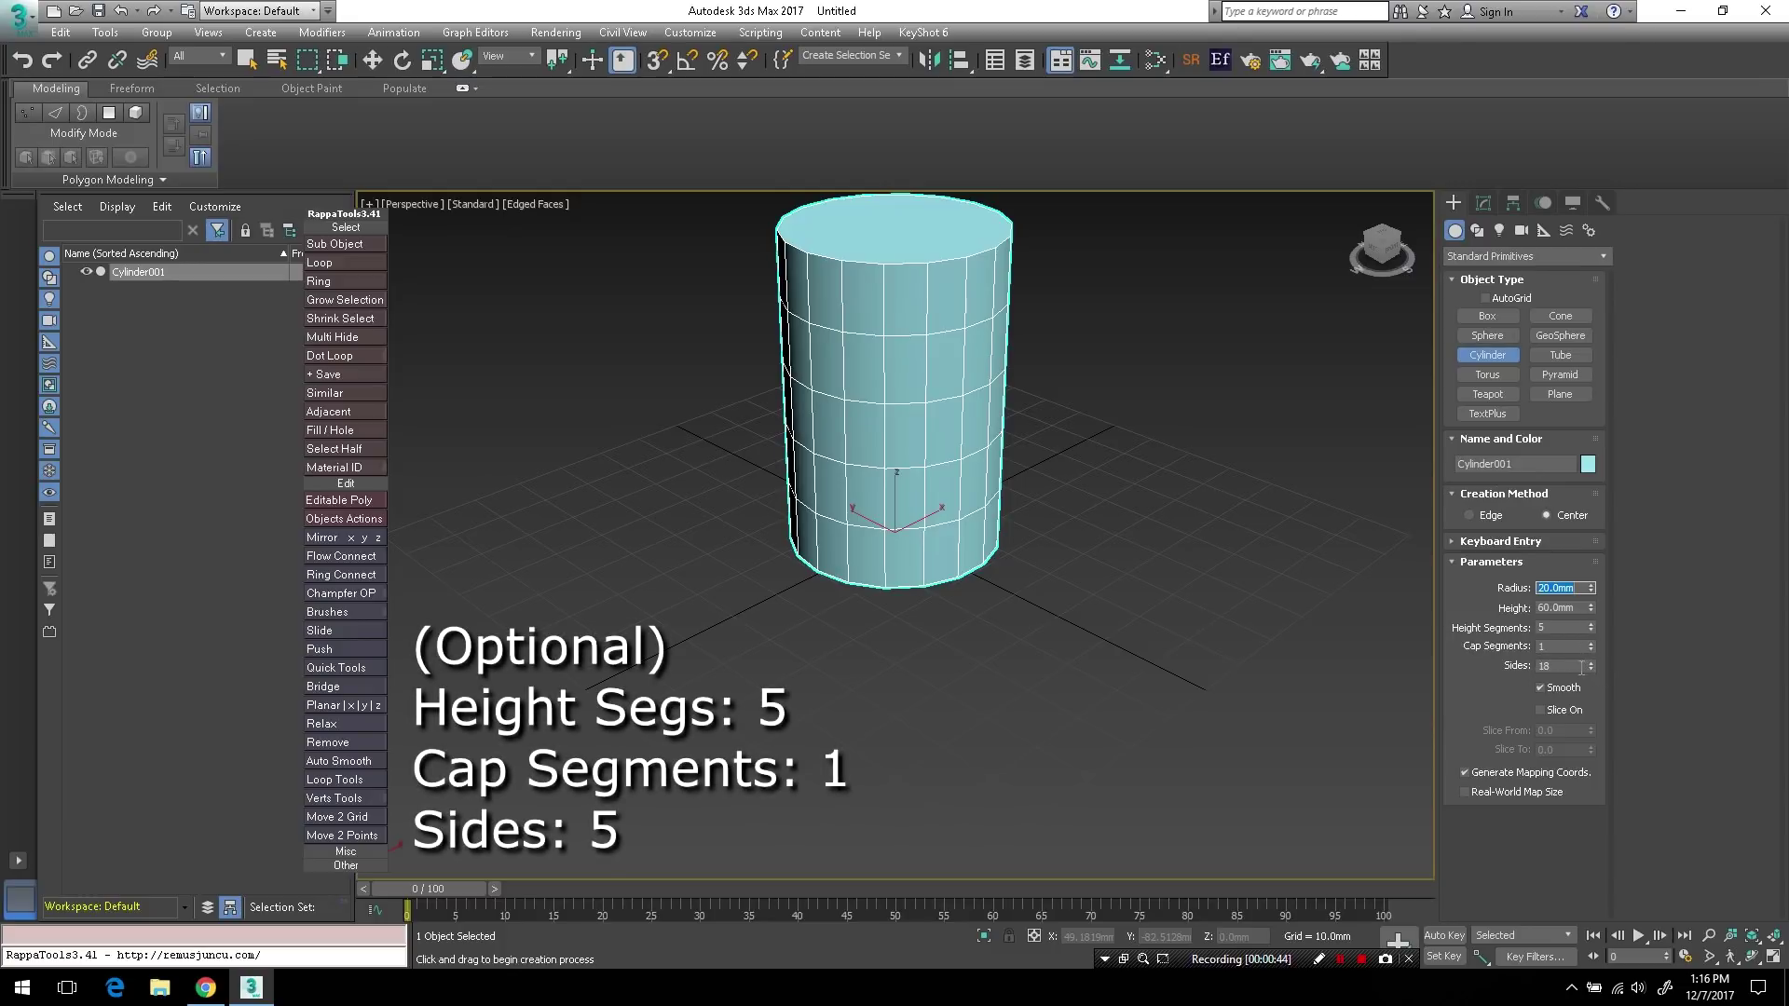
{"action": "double_click", "coordinate": [1585, 667]}
{"action": "type", "text": "5"}
{"action": "key", "text": "Return"}
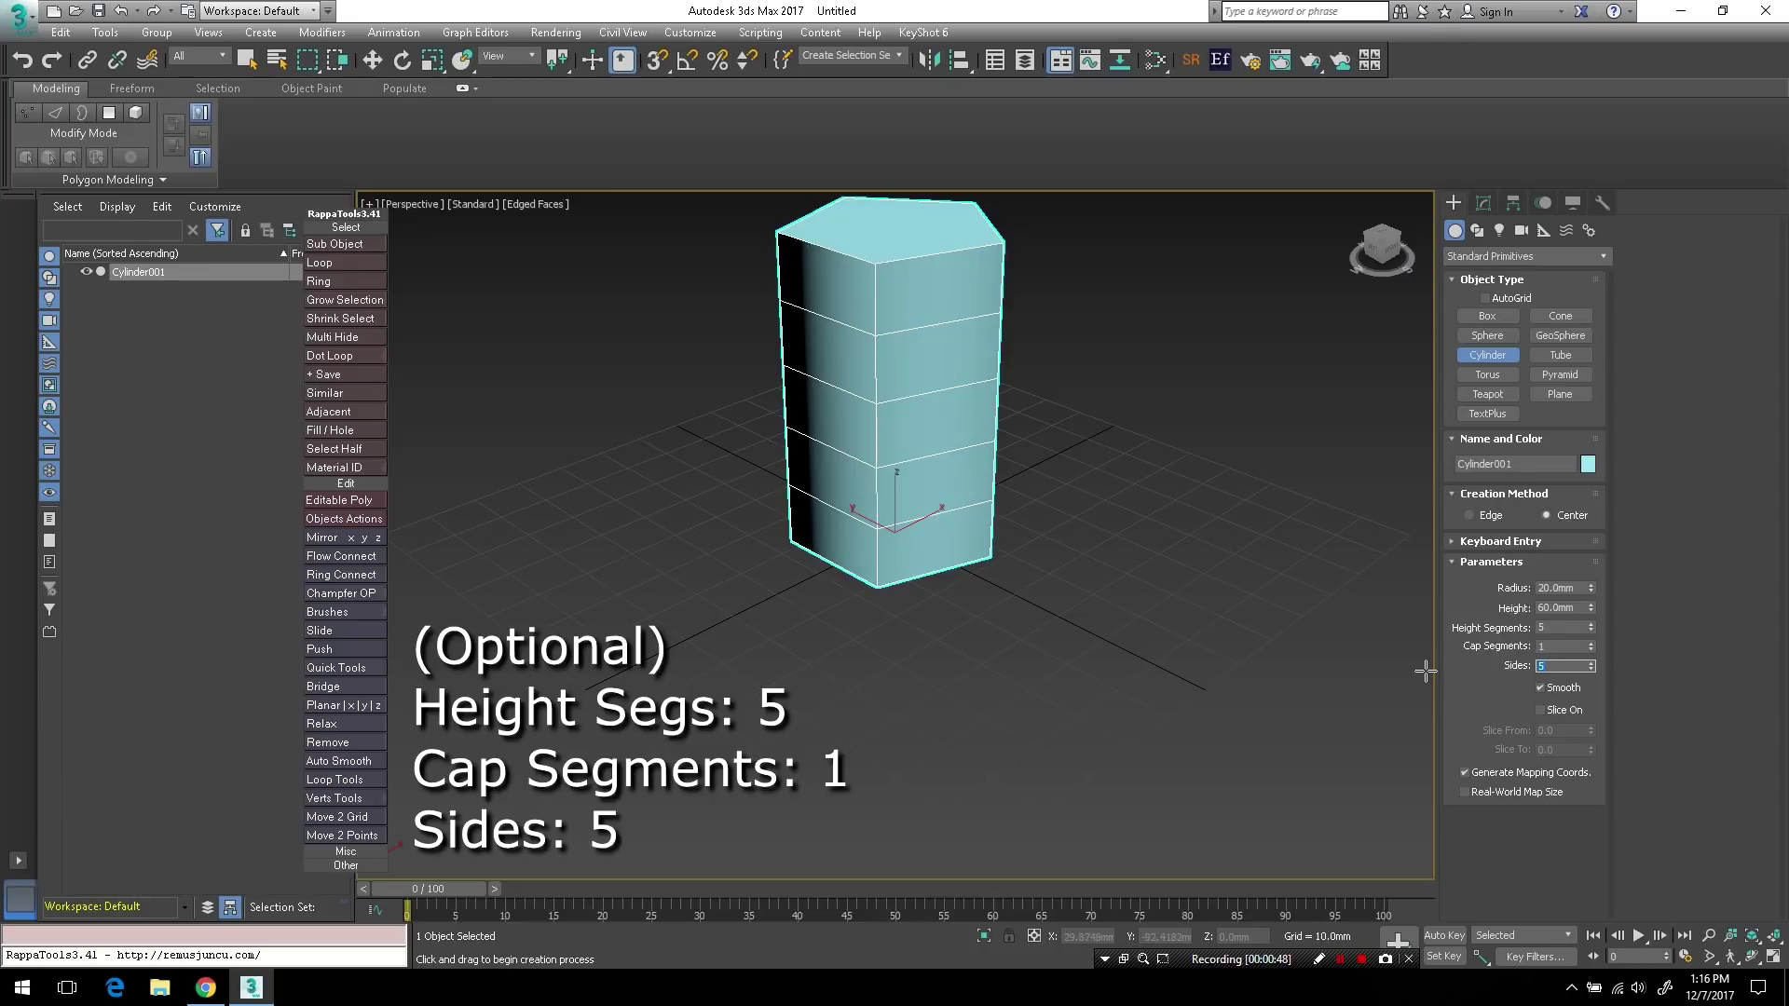
{"action": "left_click", "coordinate": [1540, 689]}
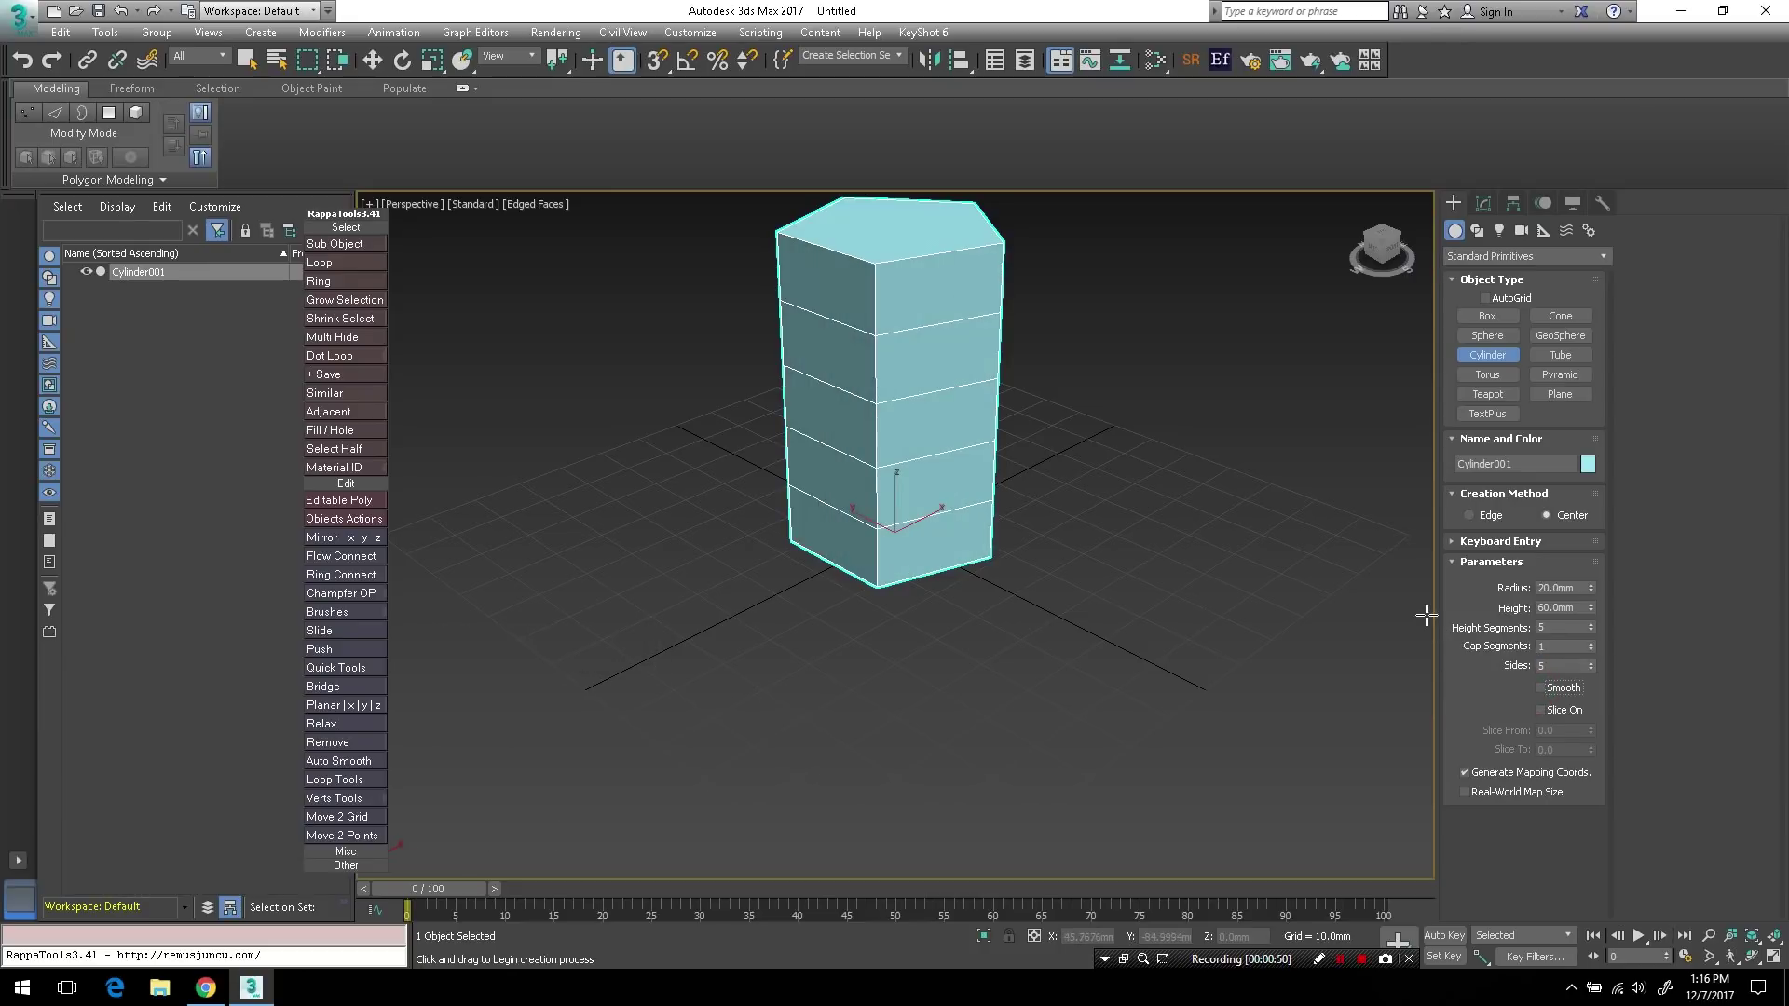
{"action": "middle_click_drag", "start_coordinate": [978, 407], "coordinate": [978, 504]}
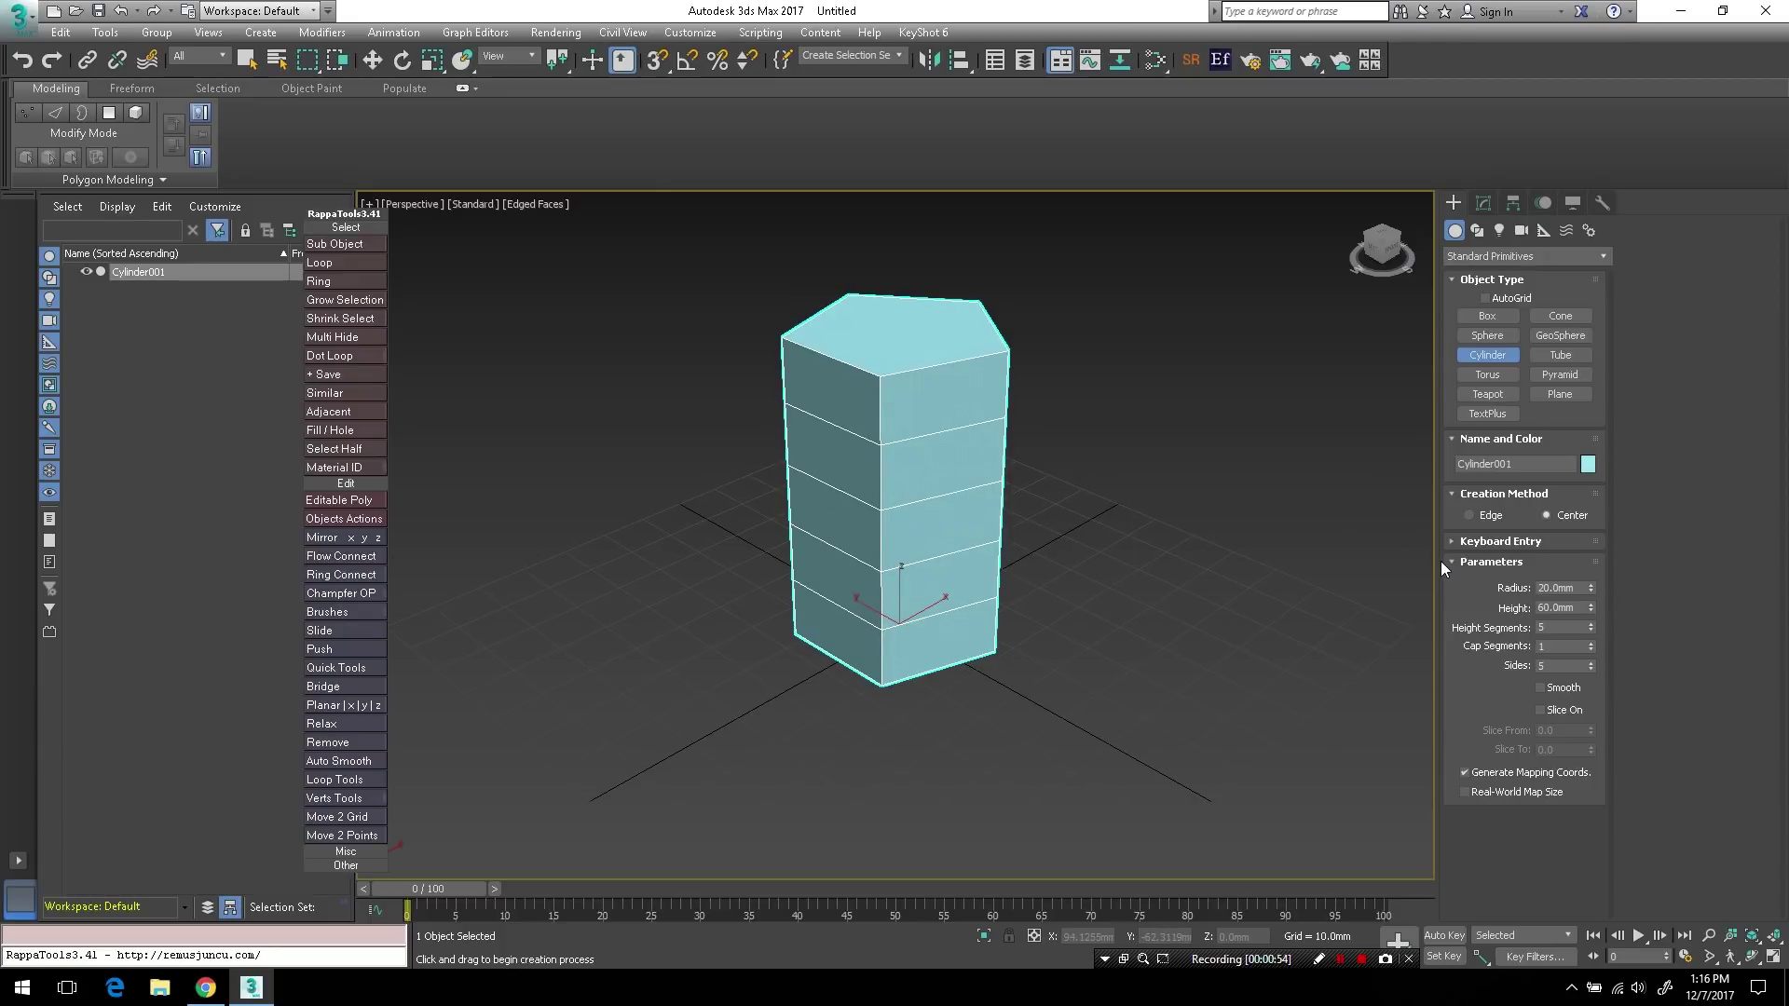
{"action": "left_click", "coordinate": [1484, 204]}
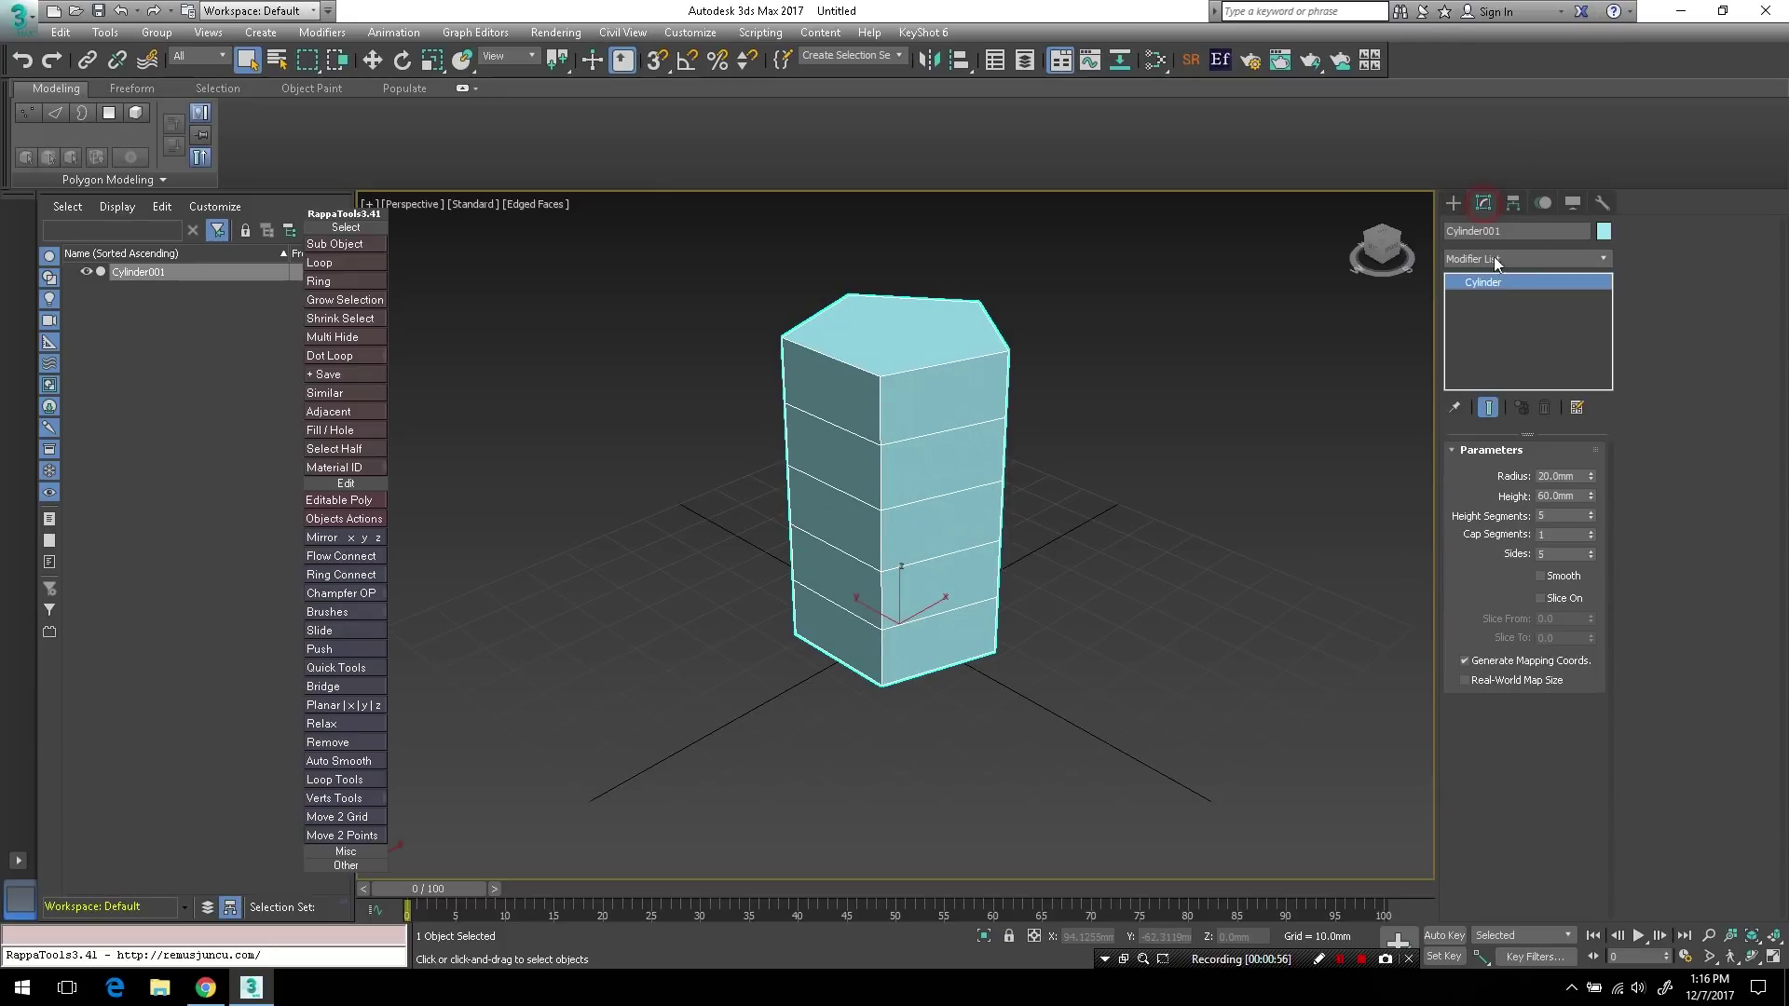
- Apply Edit Poly, then select and delete the prism's top and bottom pentagon caps
{"action": "left_click", "coordinate": [144, 177]}
{"action": "left_click", "coordinate": [126, 245]}
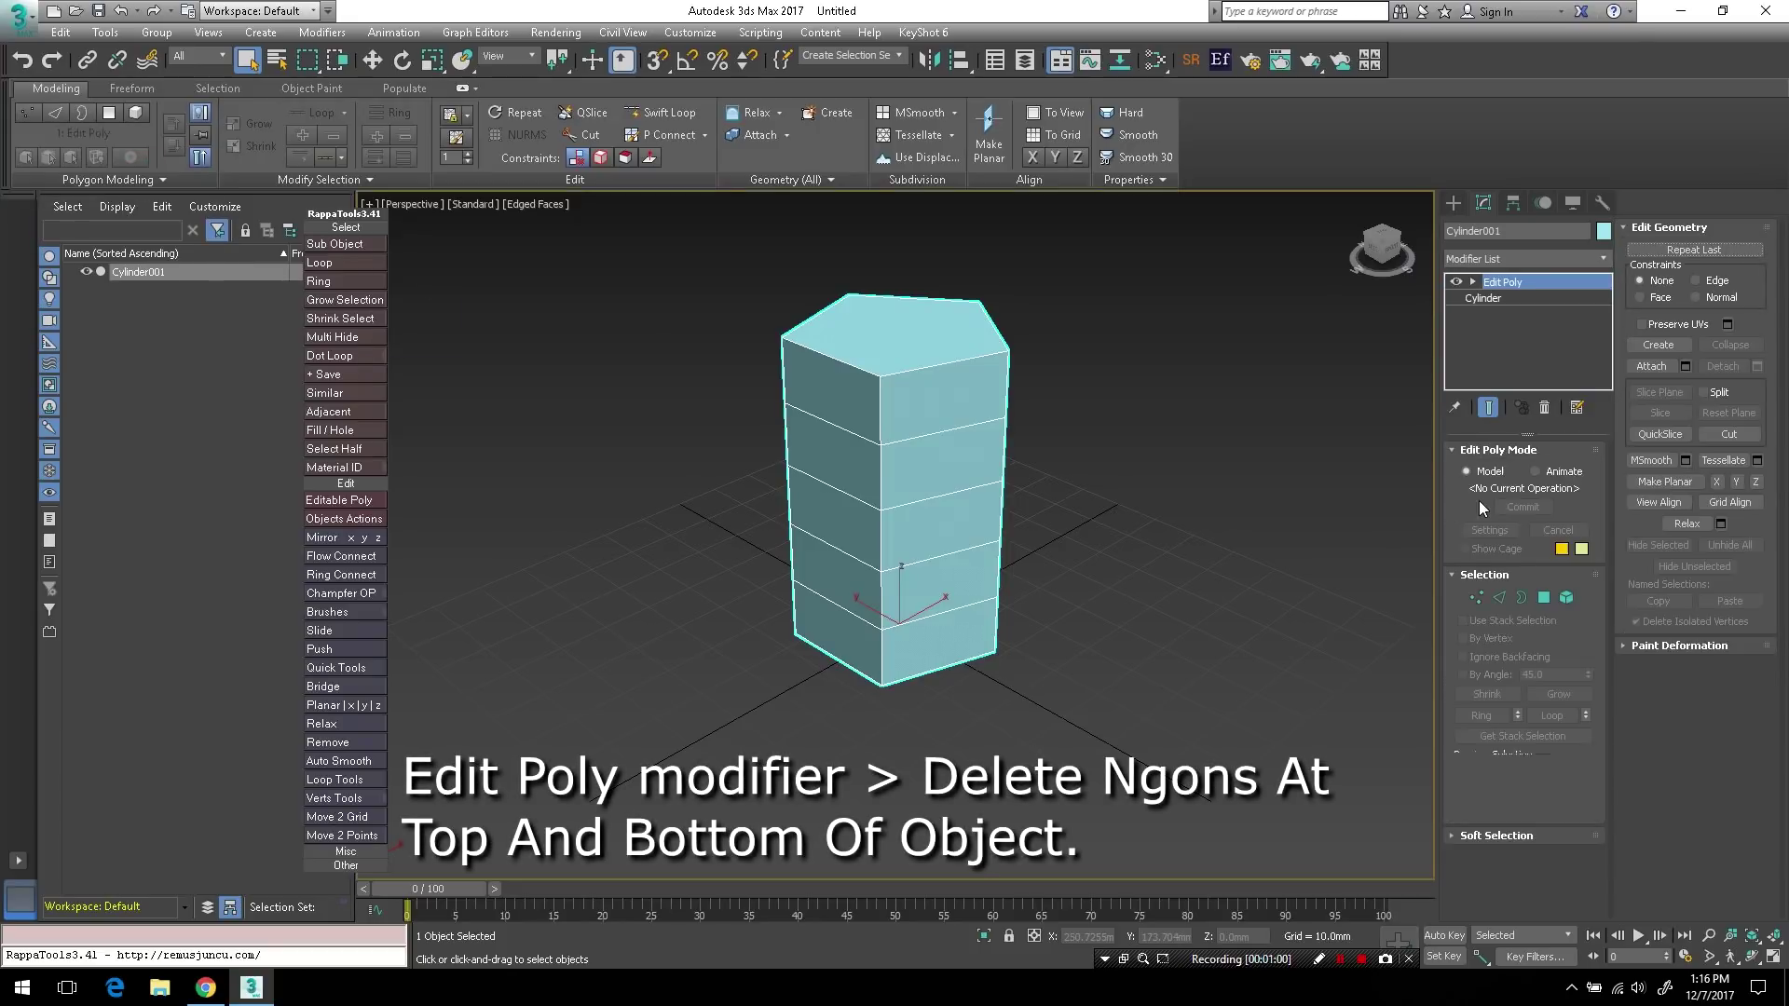
{"action": "left_click", "coordinate": [1543, 598]}
{"action": "left_click", "coordinate": [913, 338]}
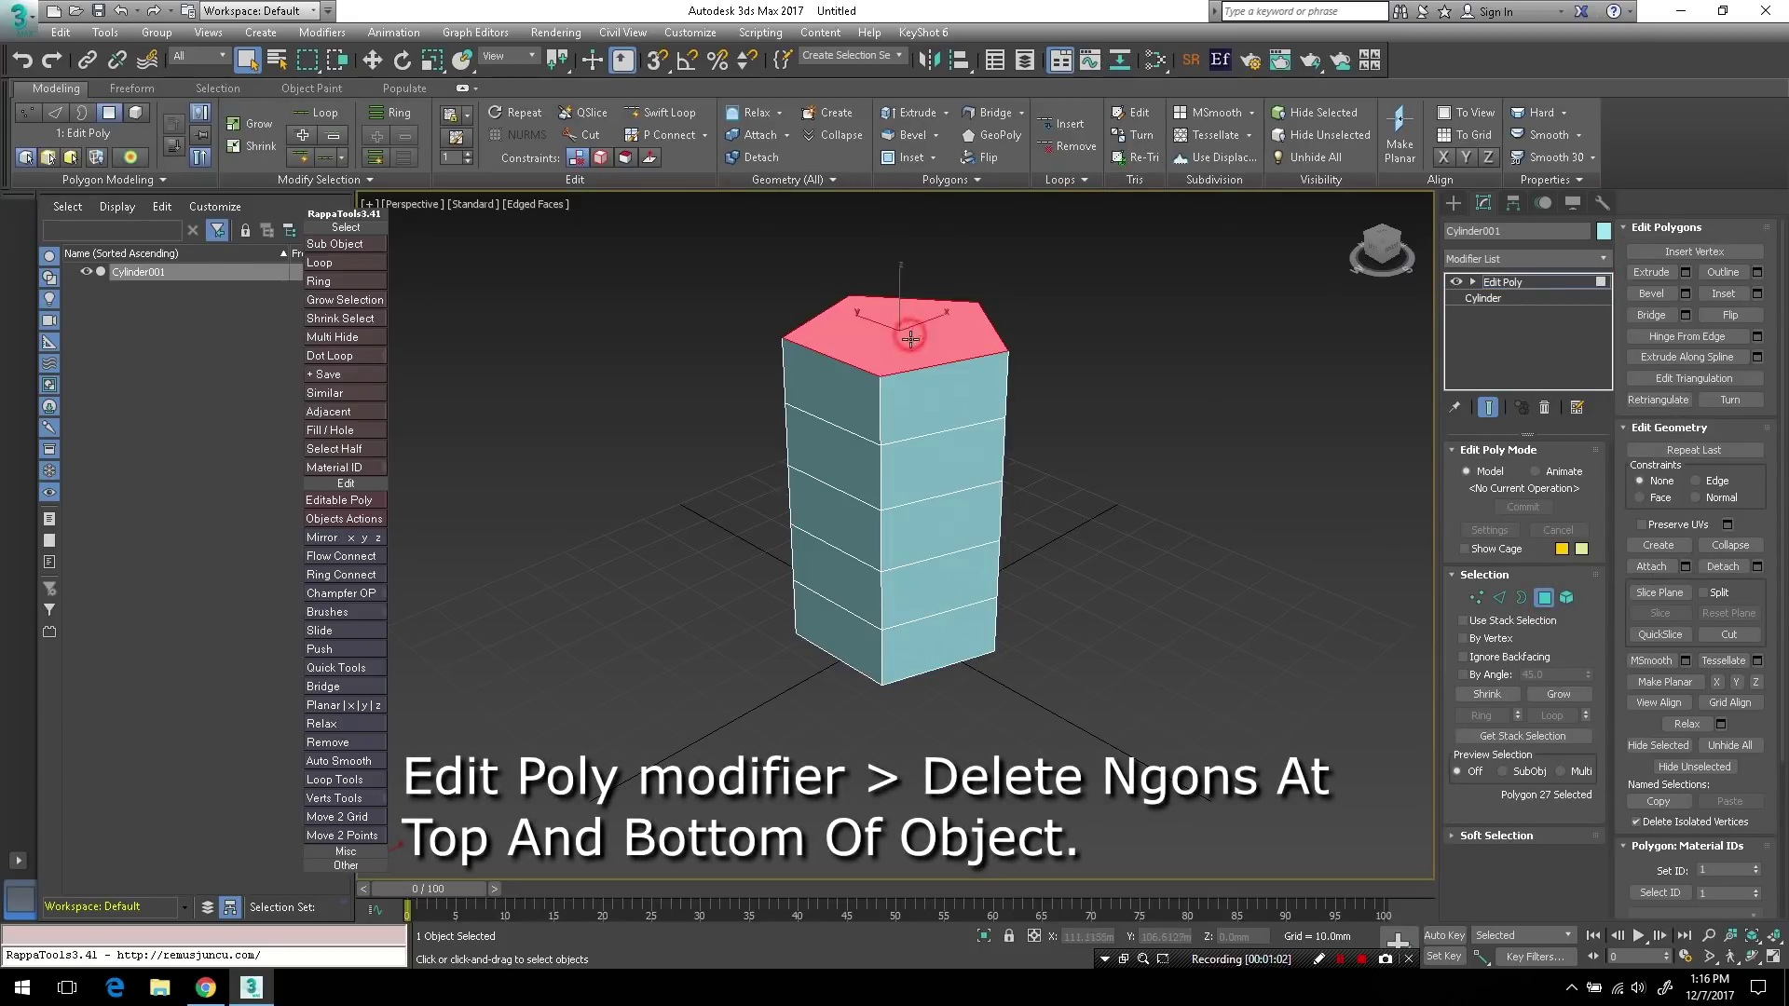
{"action": "middle_click_drag", "start_coordinate": [949, 583], "coordinate": [918, 614], "text": "alt"}
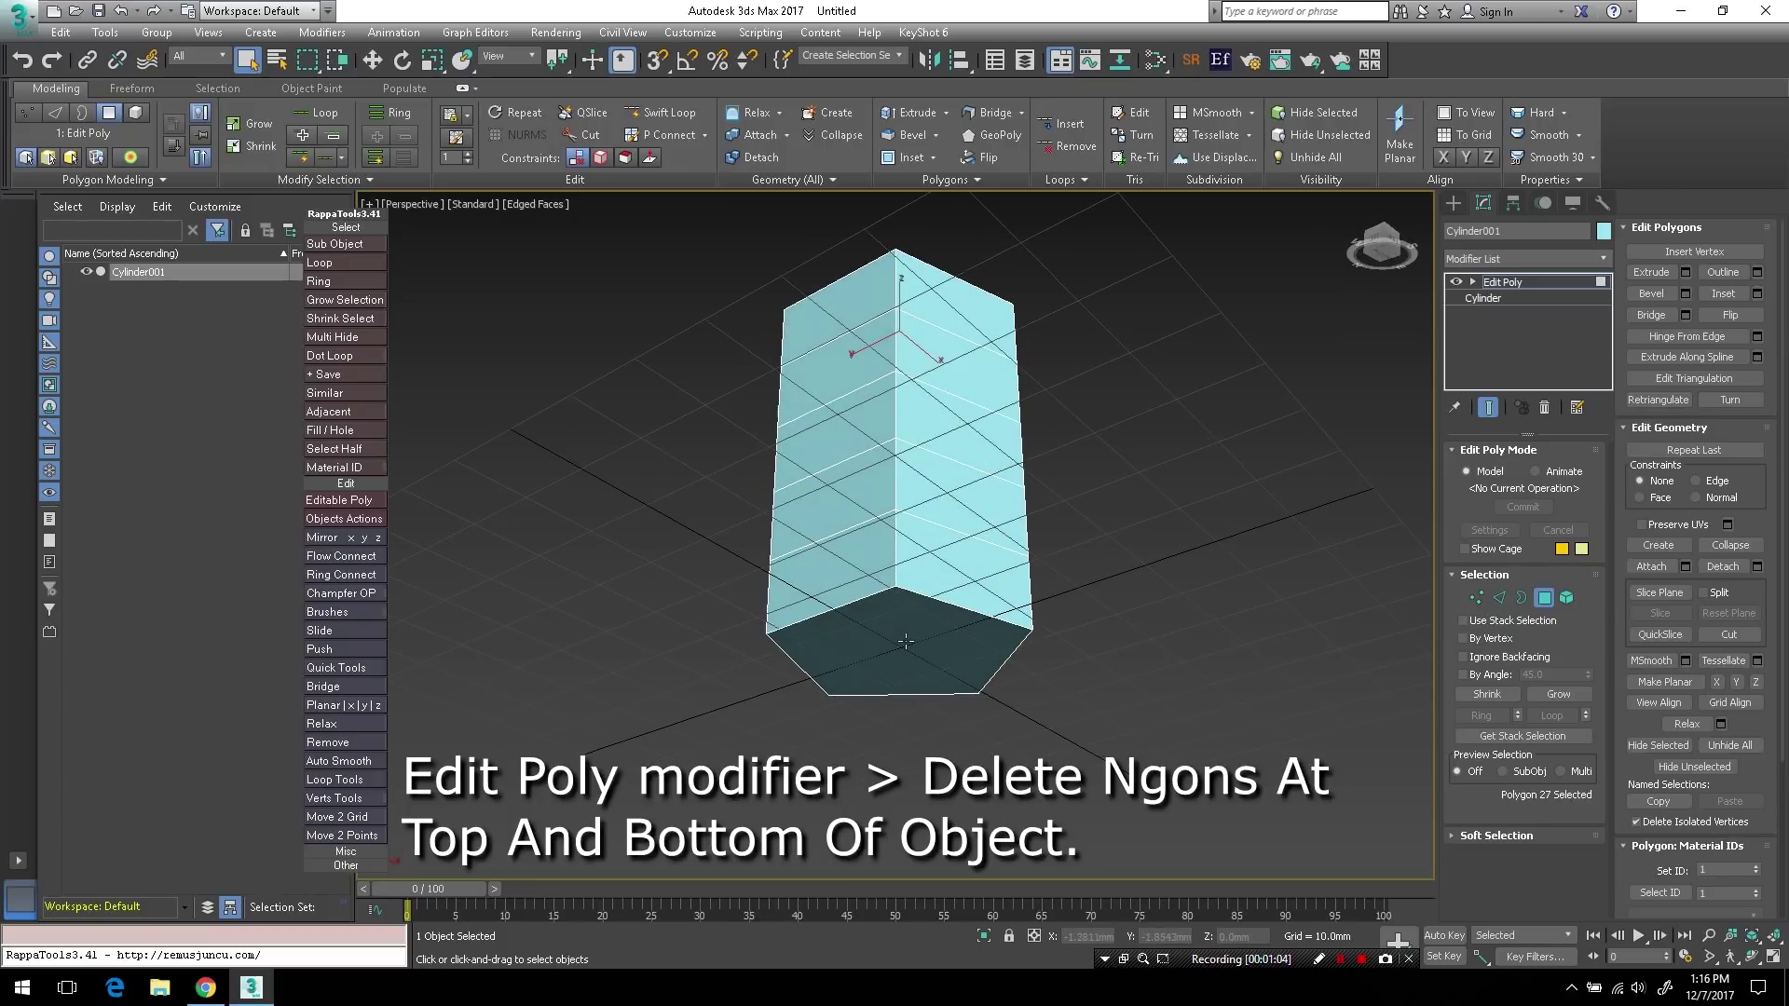
{"action": "left_click", "coordinate": [904, 641], "text": "ctrl"}
{"action": "middle_click_drag", "start_coordinate": [942, 415], "coordinate": [928, 526], "text": "alt"}
{"action": "key", "text": "Delete"}
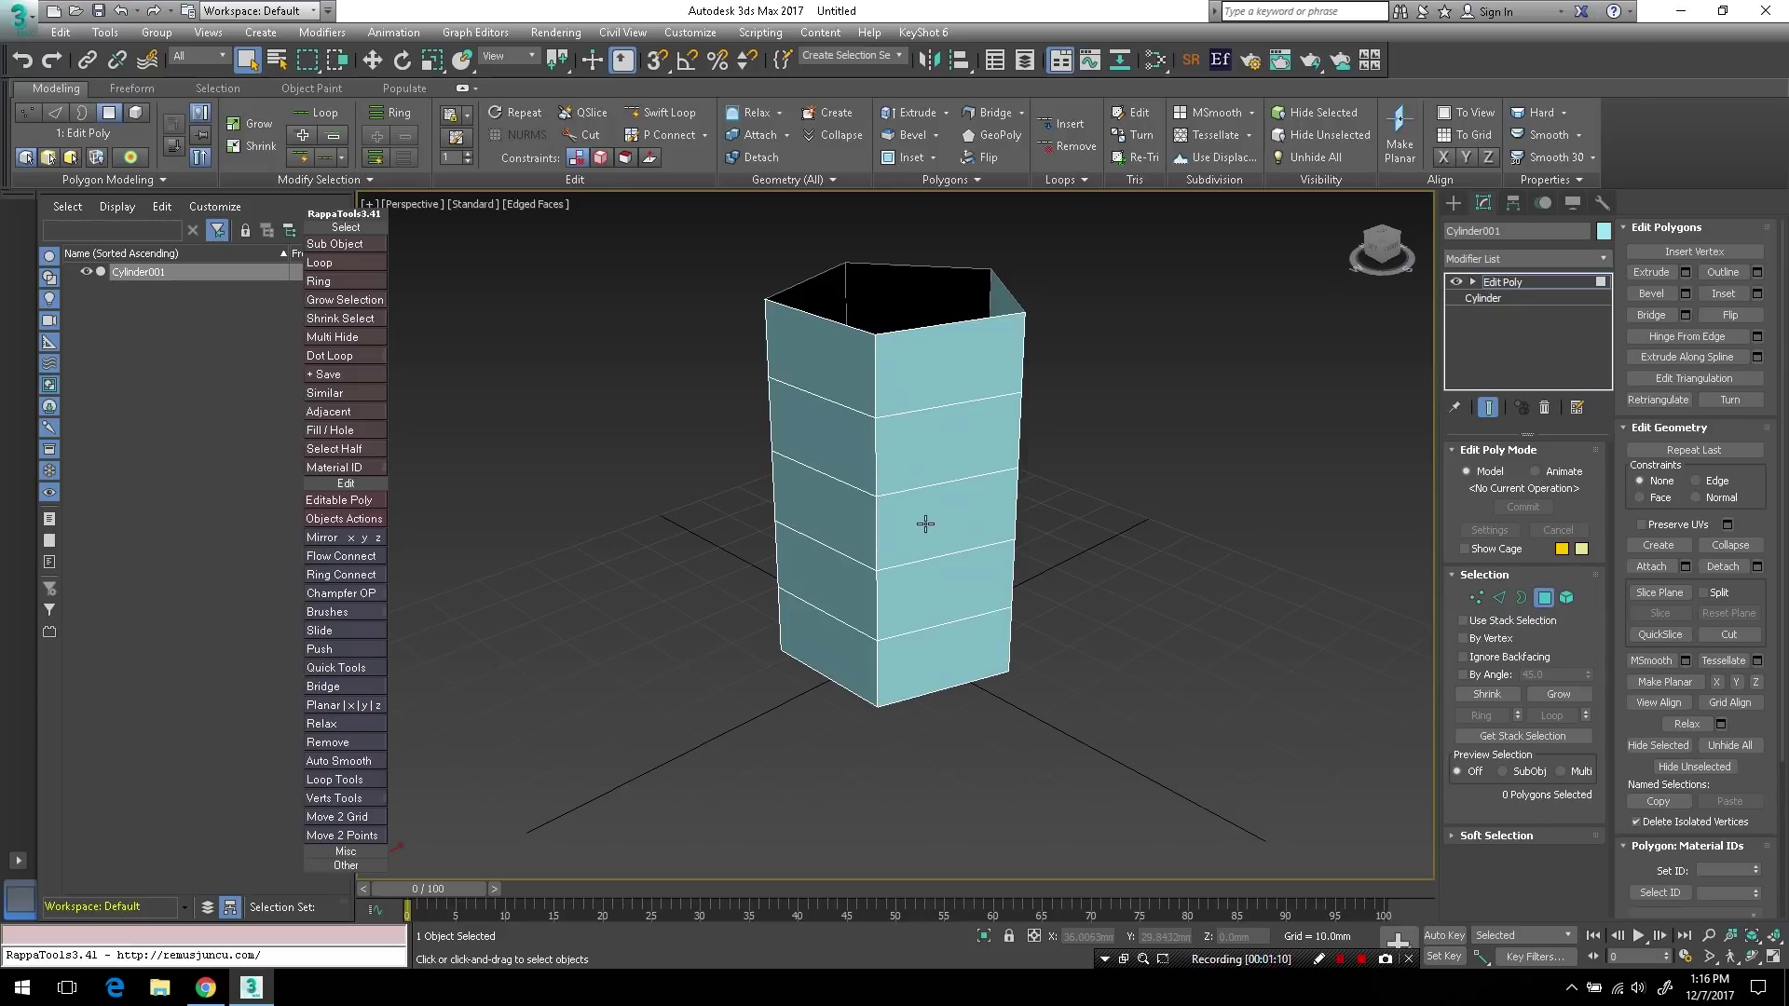
{"action": "key", "text": "2"}
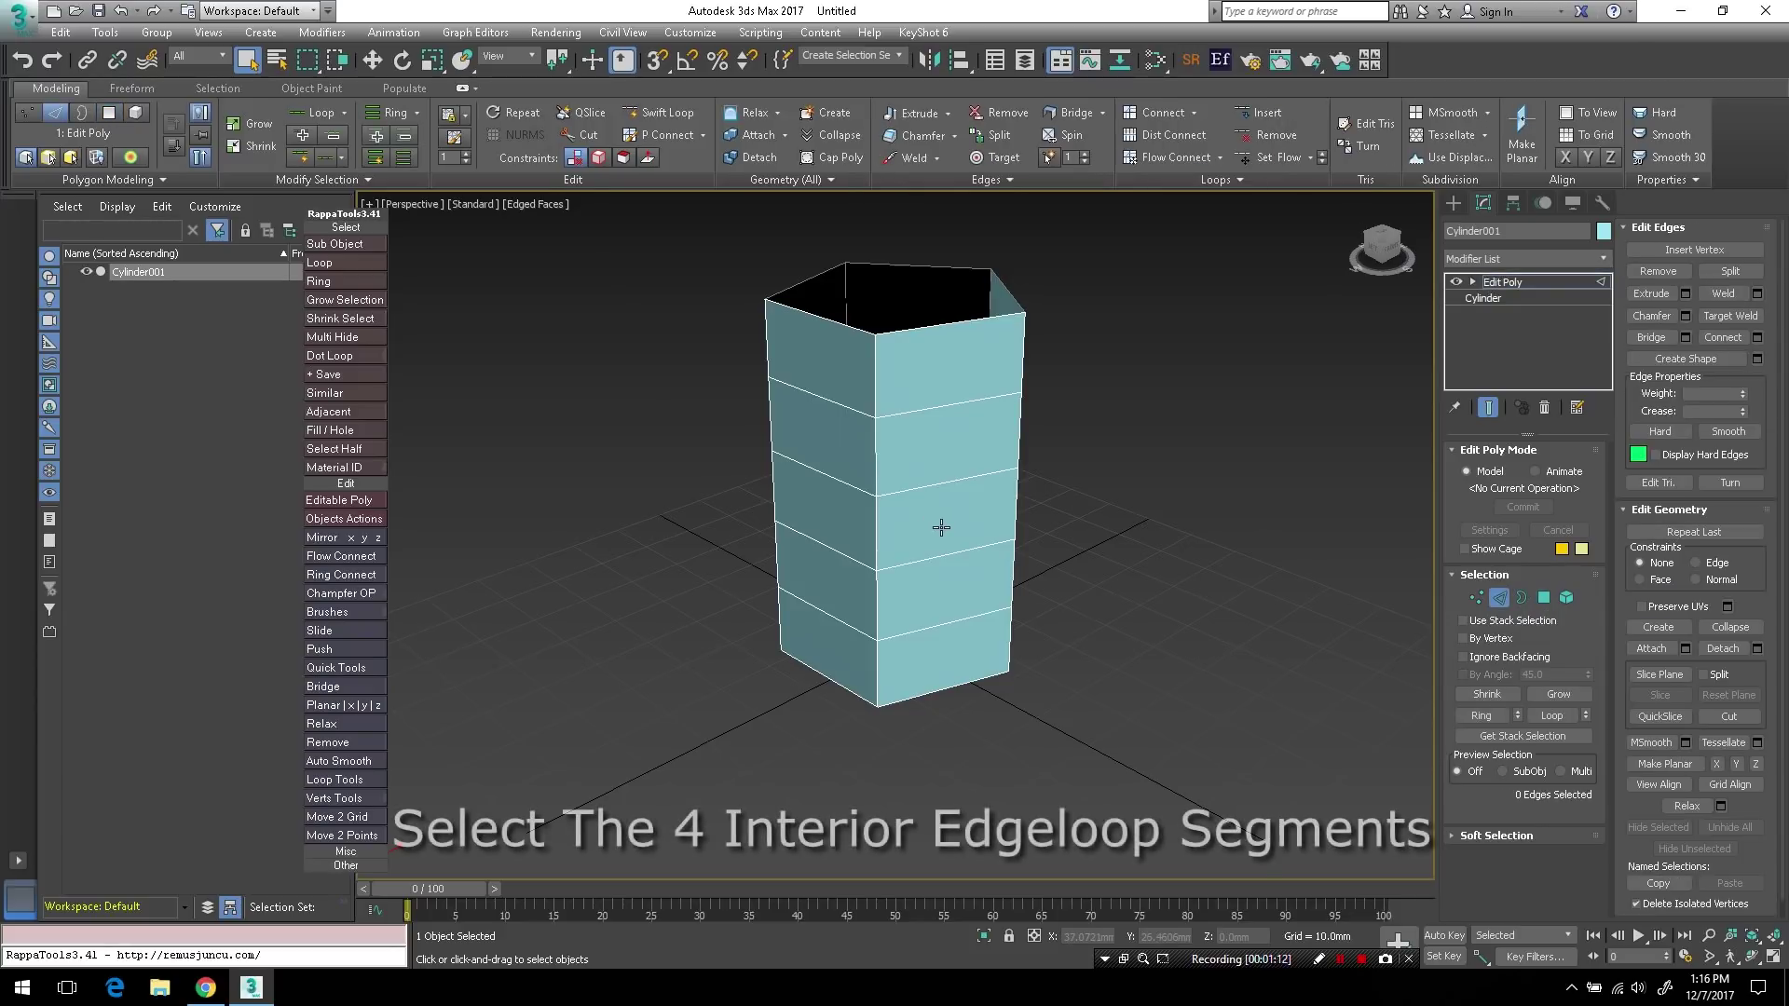
- Select the four interior edge loops and chamfer them by about 0.3mm (0.2961)
{"action": "double_click", "coordinate": [927, 413]}
{"action": "double_click", "coordinate": [932, 486], "text": "ctrl"}
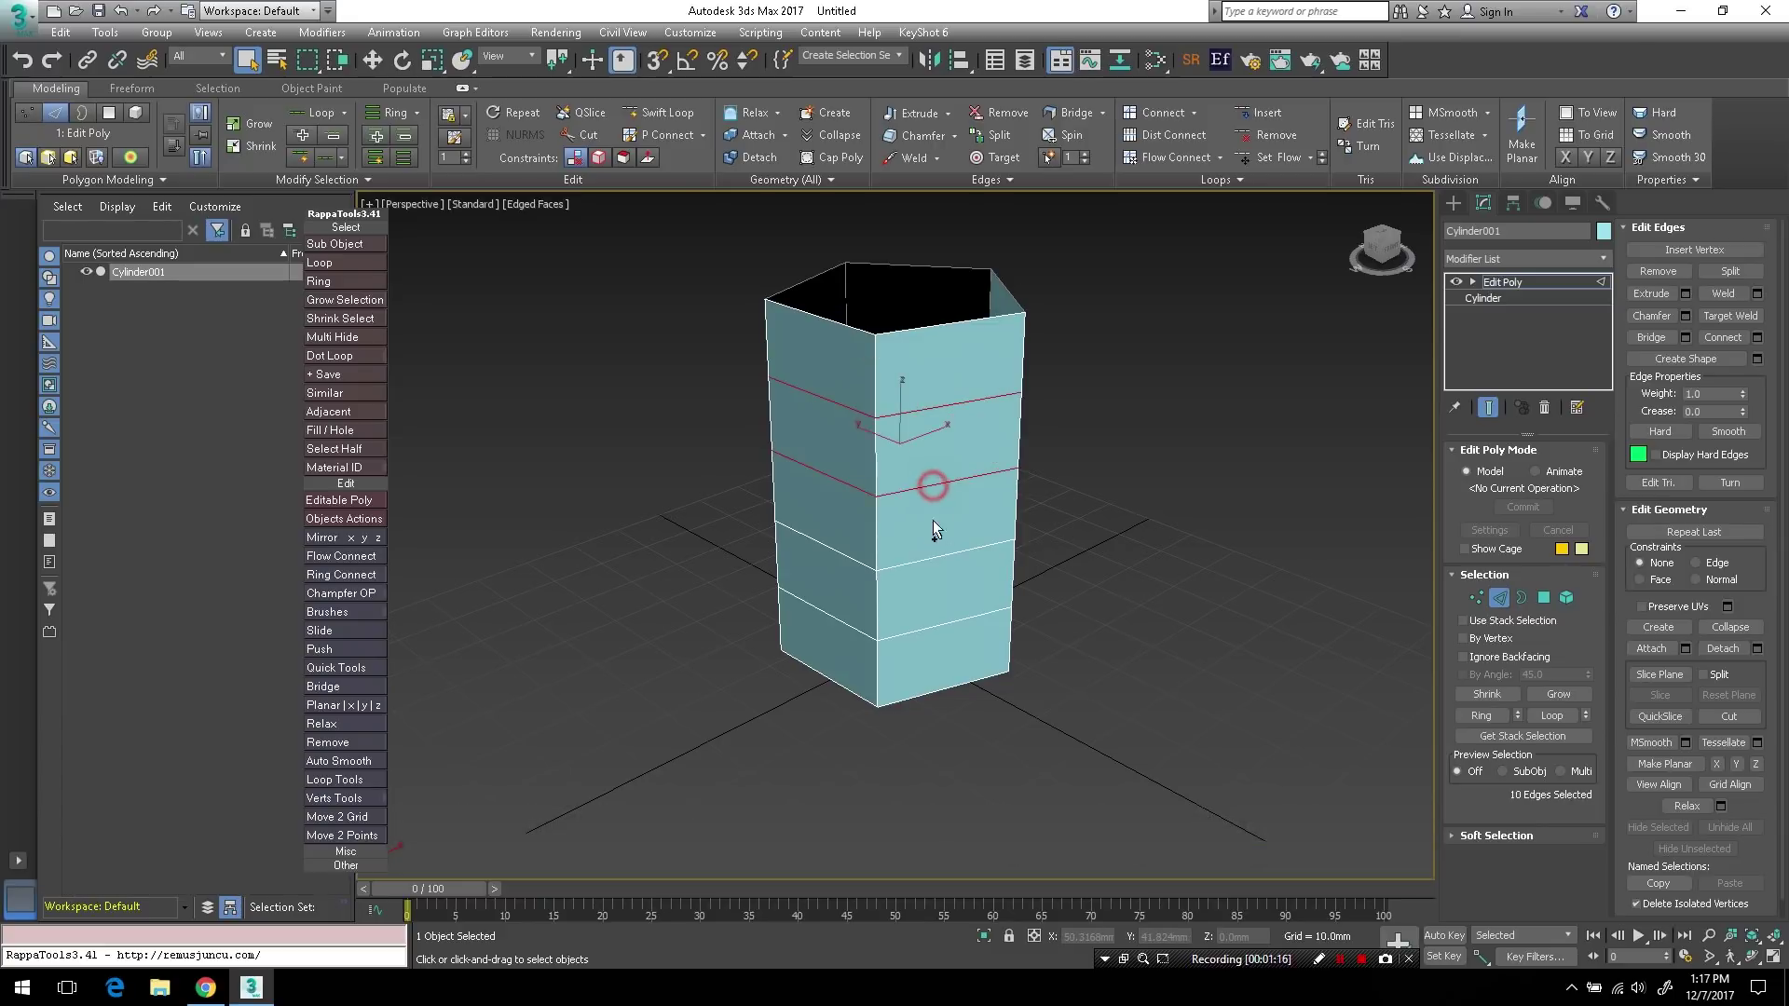
{"action": "double_click", "coordinate": [934, 559], "text": "ctrl"}
{"action": "double_click", "coordinate": [926, 630], "text": "ctrl"}
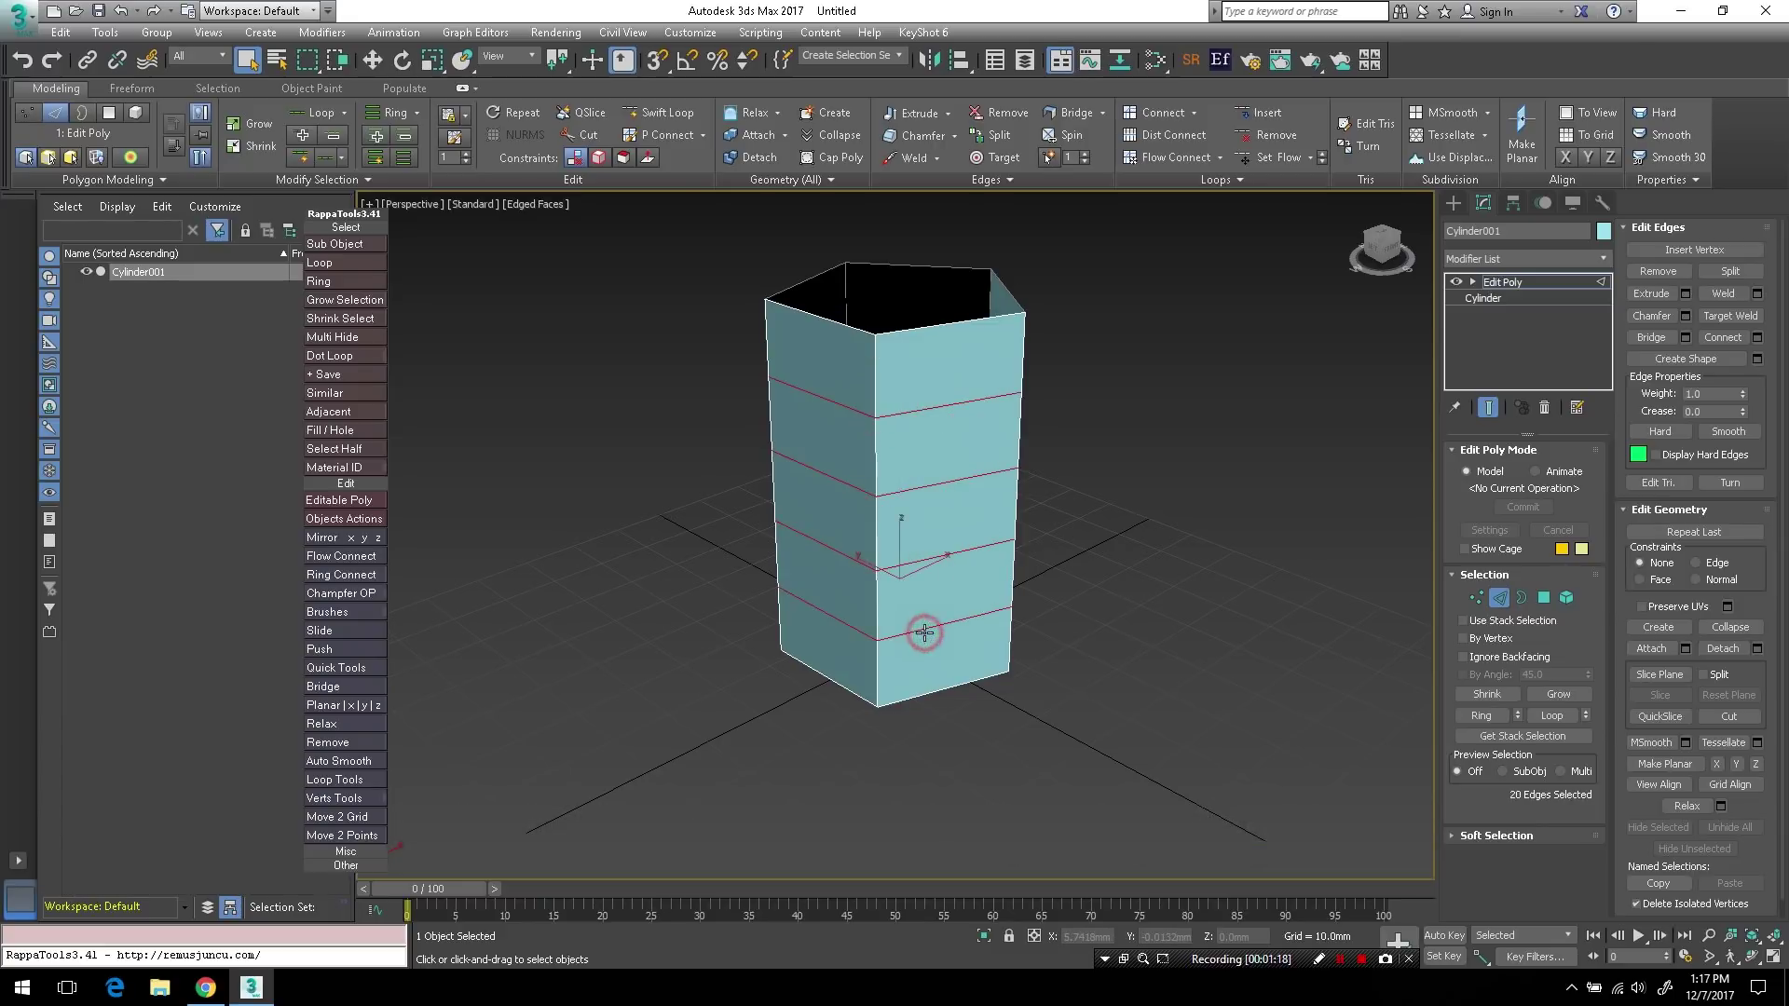
{"action": "left_click", "coordinate": [914, 136], "text": "shift"}
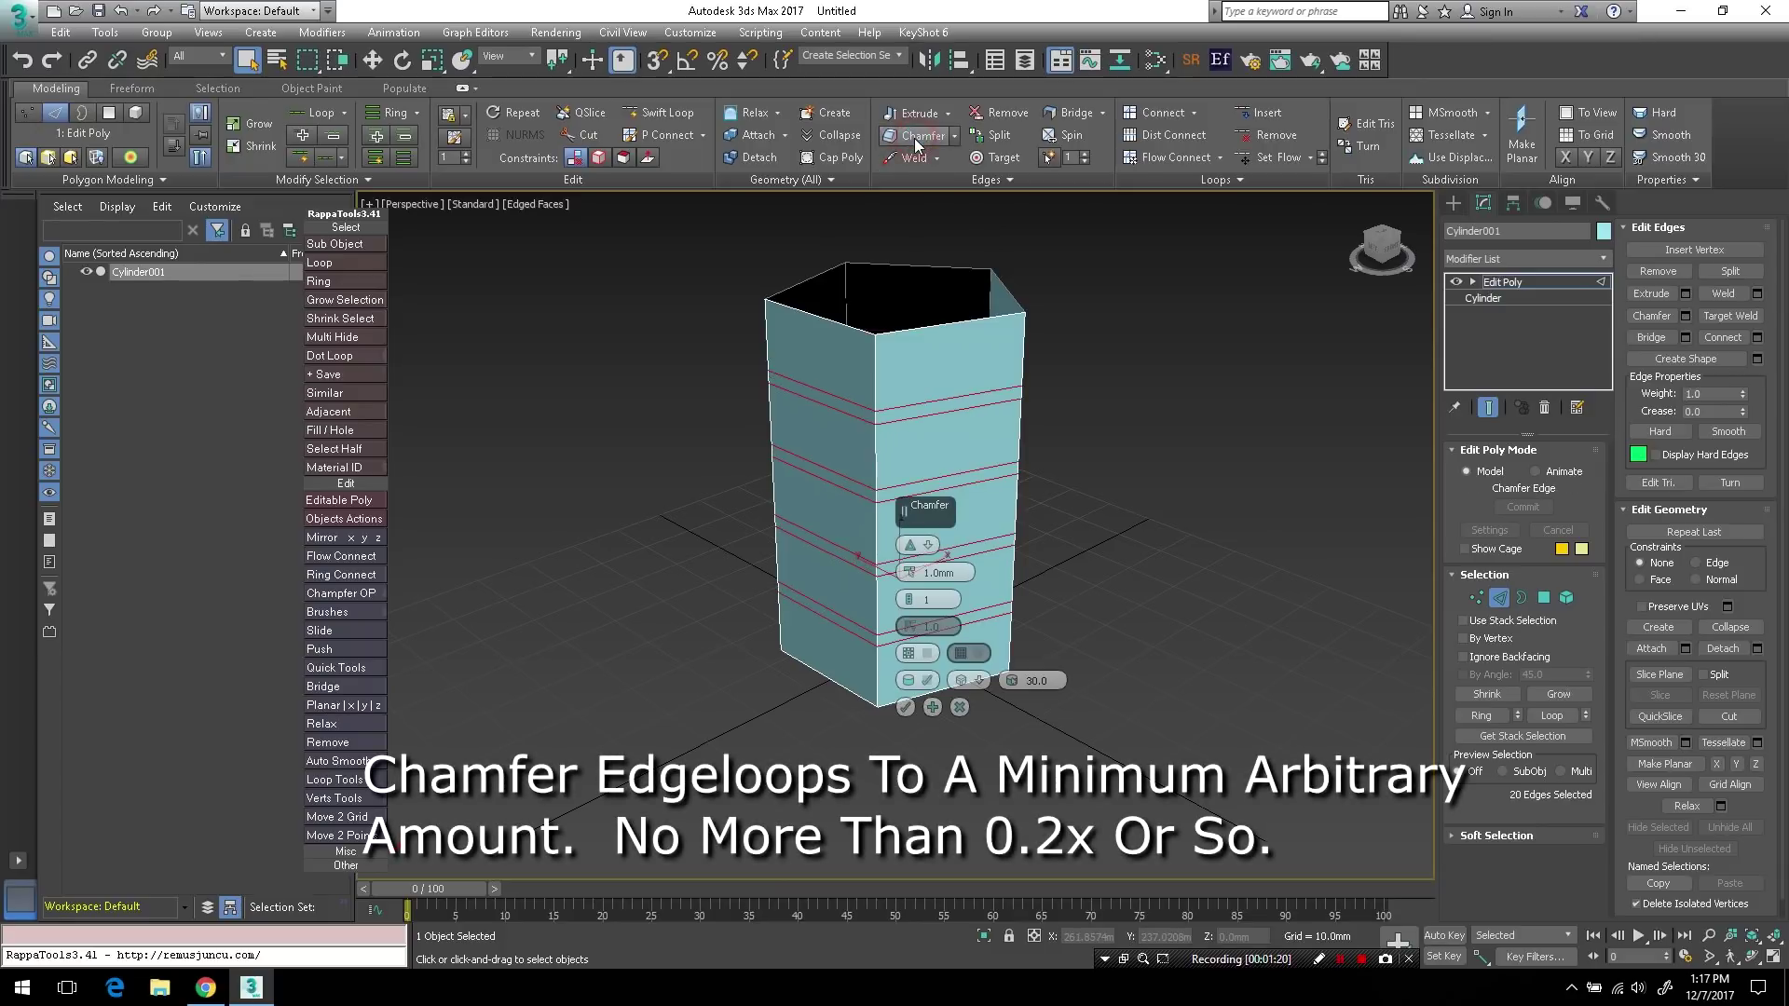
{"action": "left_click", "coordinate": [936, 572]}
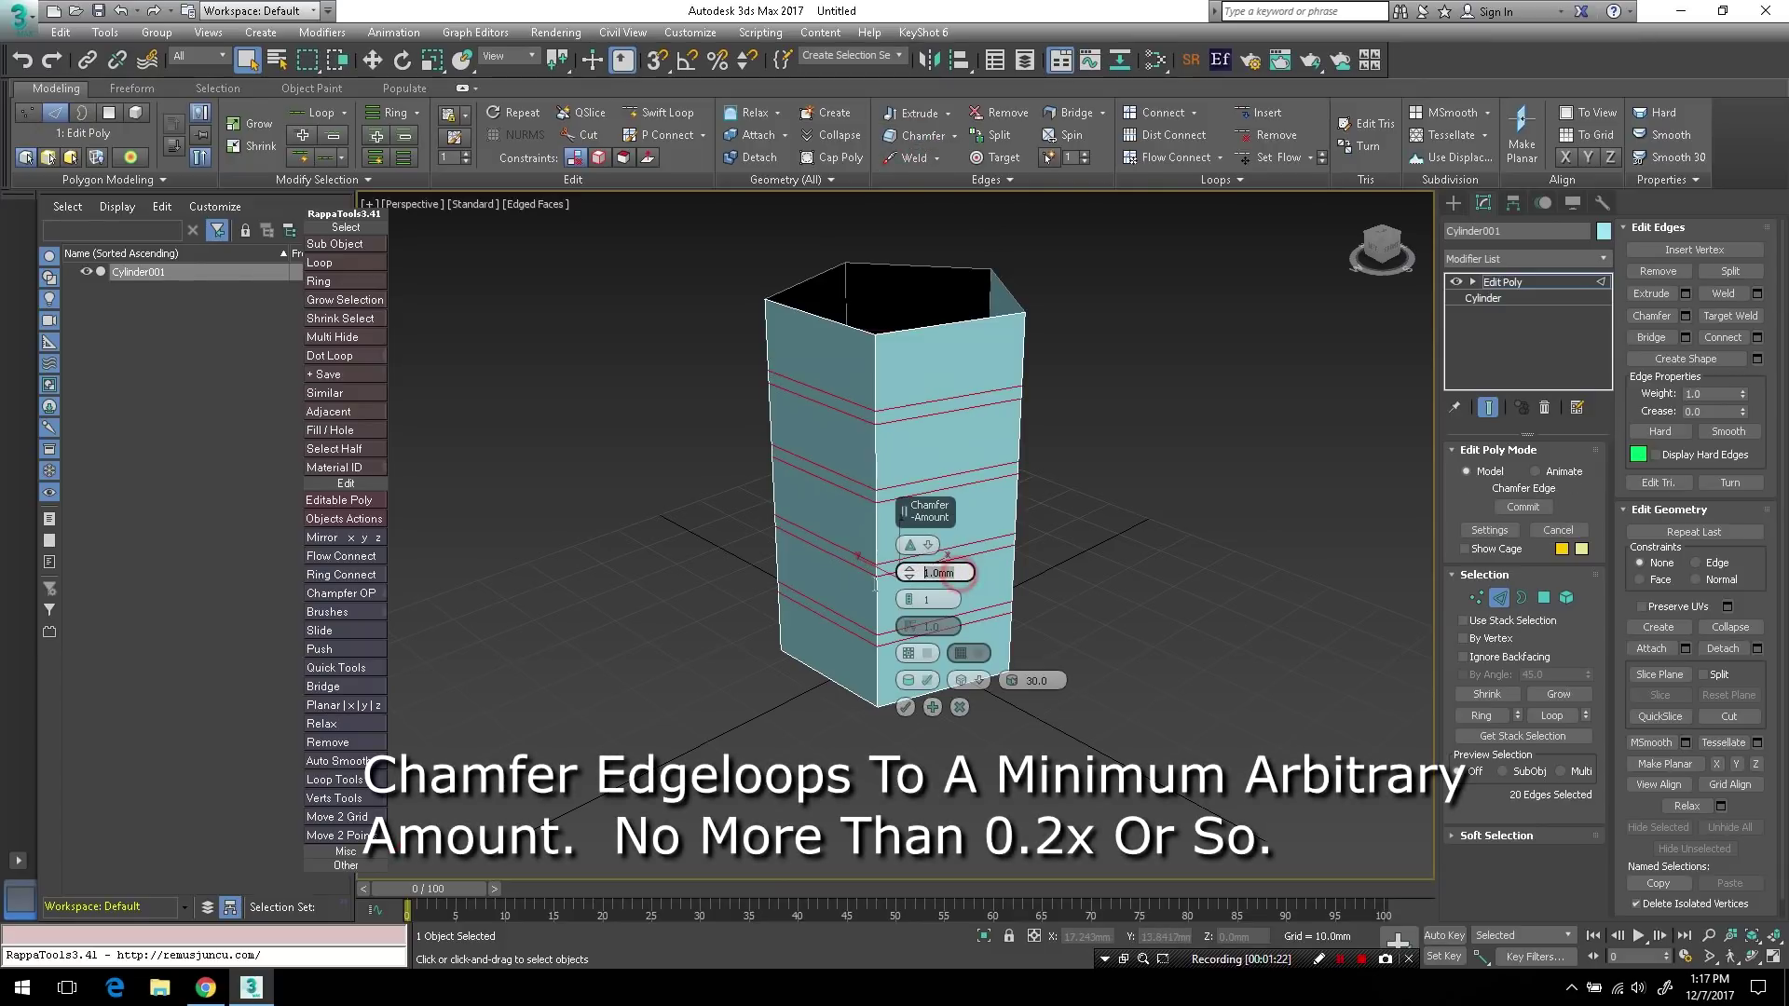
{"action": "type", "text": "0."}
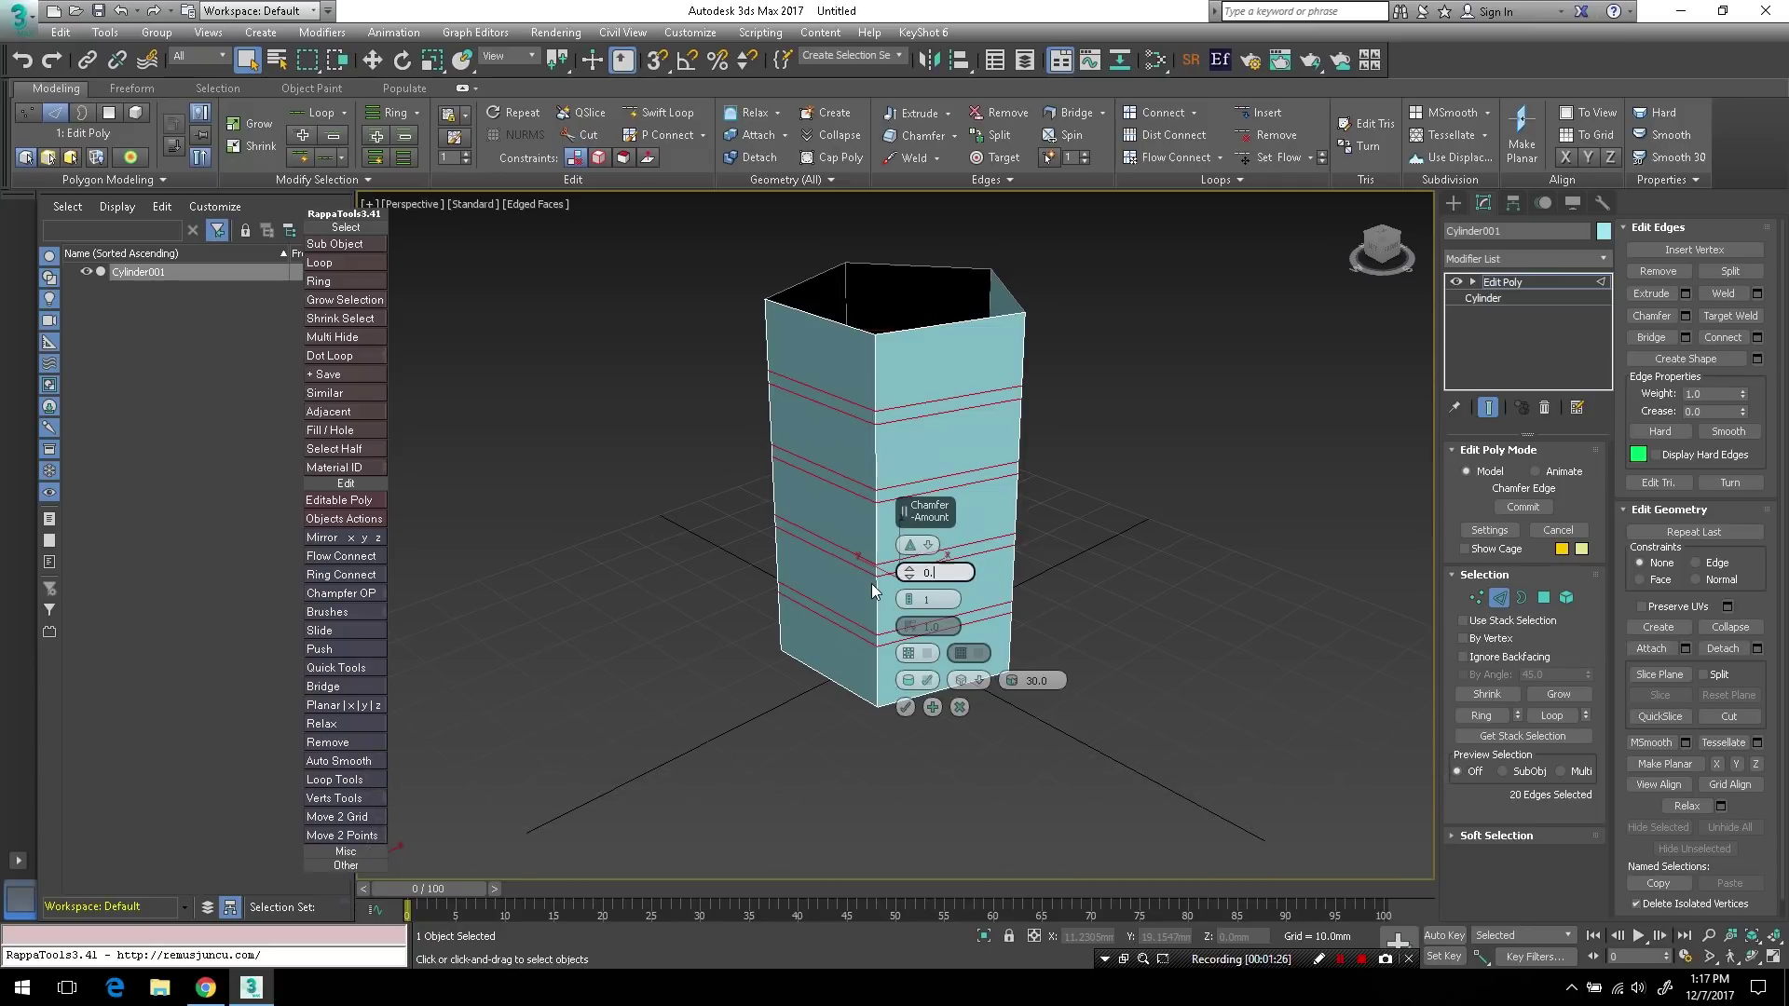
{"action": "type", "text": "2"}
{"action": "key", "text": "Return"}
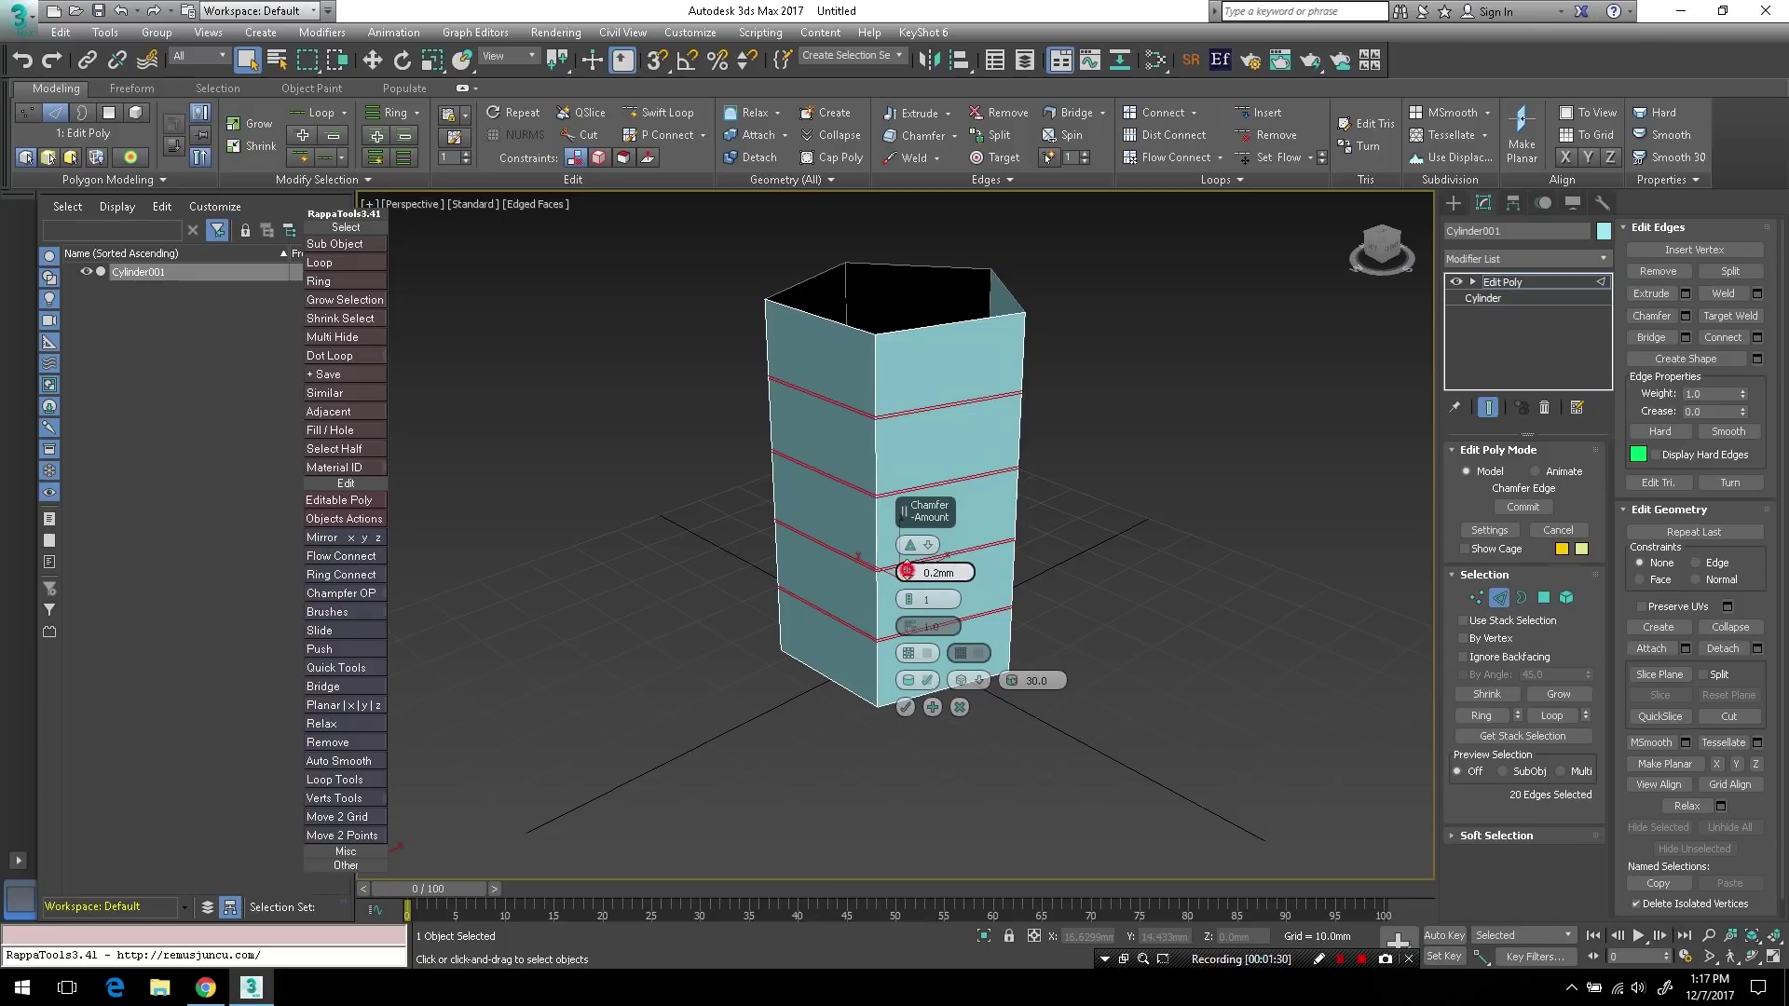
{"action": "left_click_drag", "start_coordinate": [909, 571], "coordinate": [911, 566]}
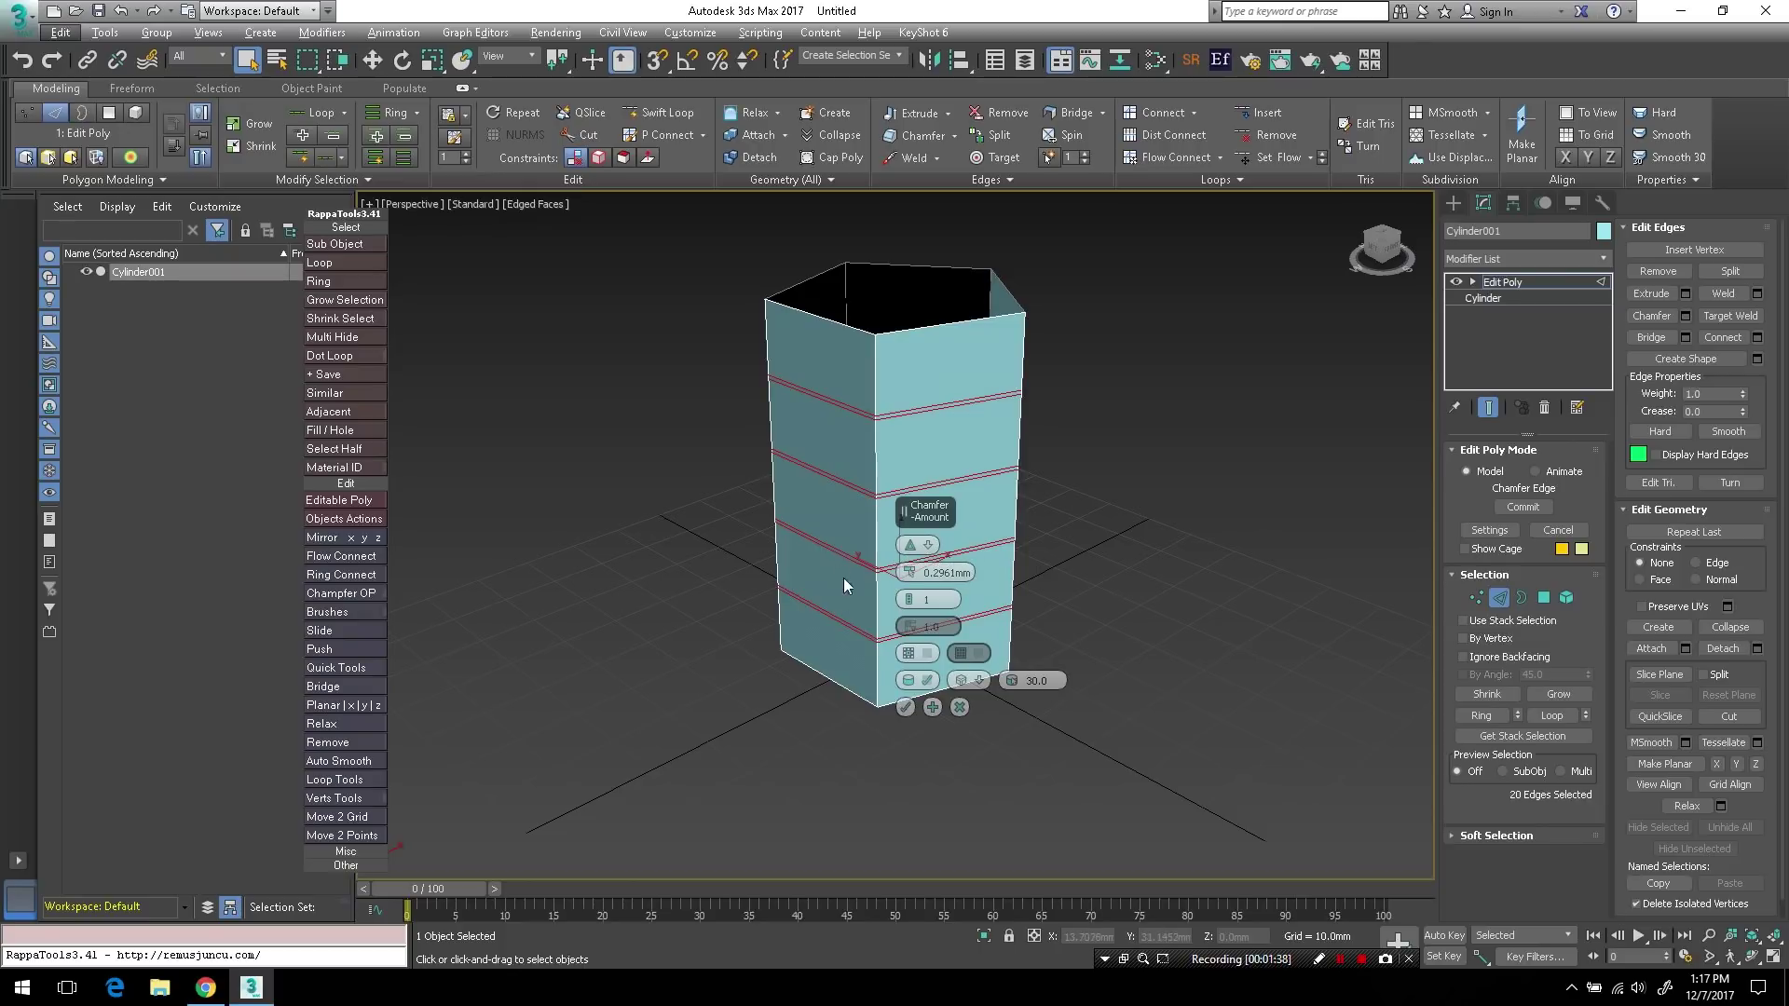
{"action": "left_click", "coordinate": [905, 708]}
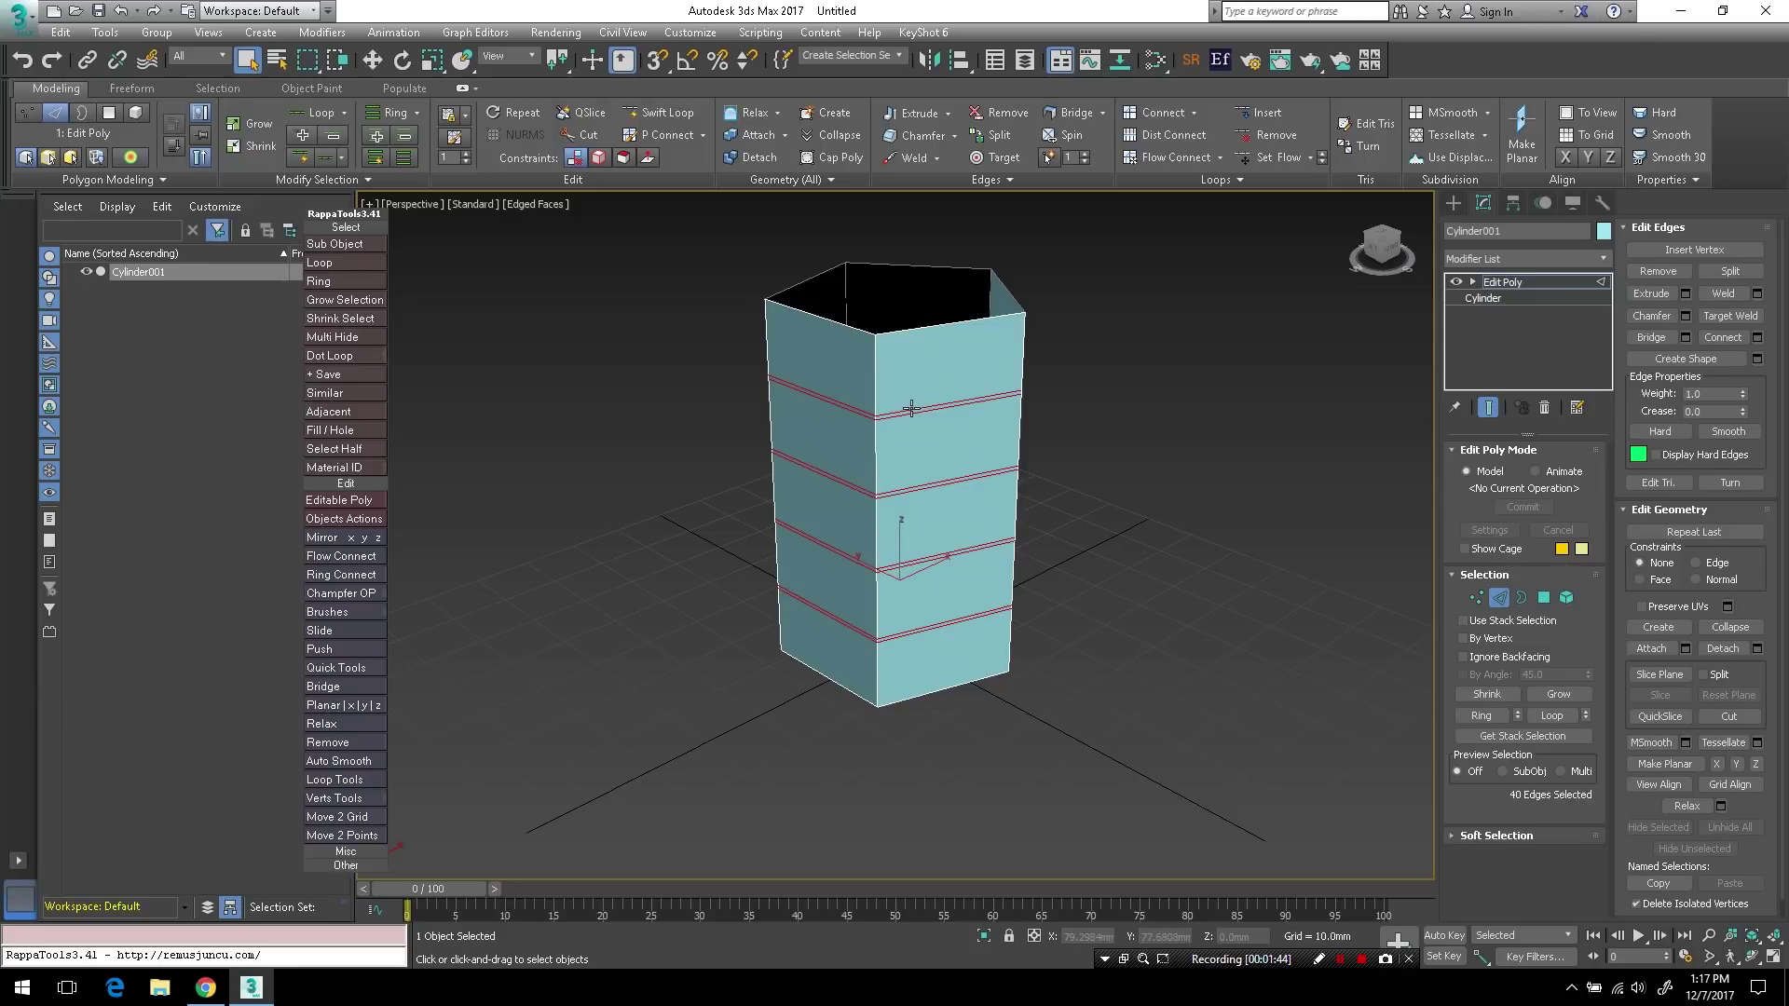
- Select the chamfers' top loops and the bottom border, then scale them outward to 135%
{"action": "double_click", "coordinate": [911, 409]}
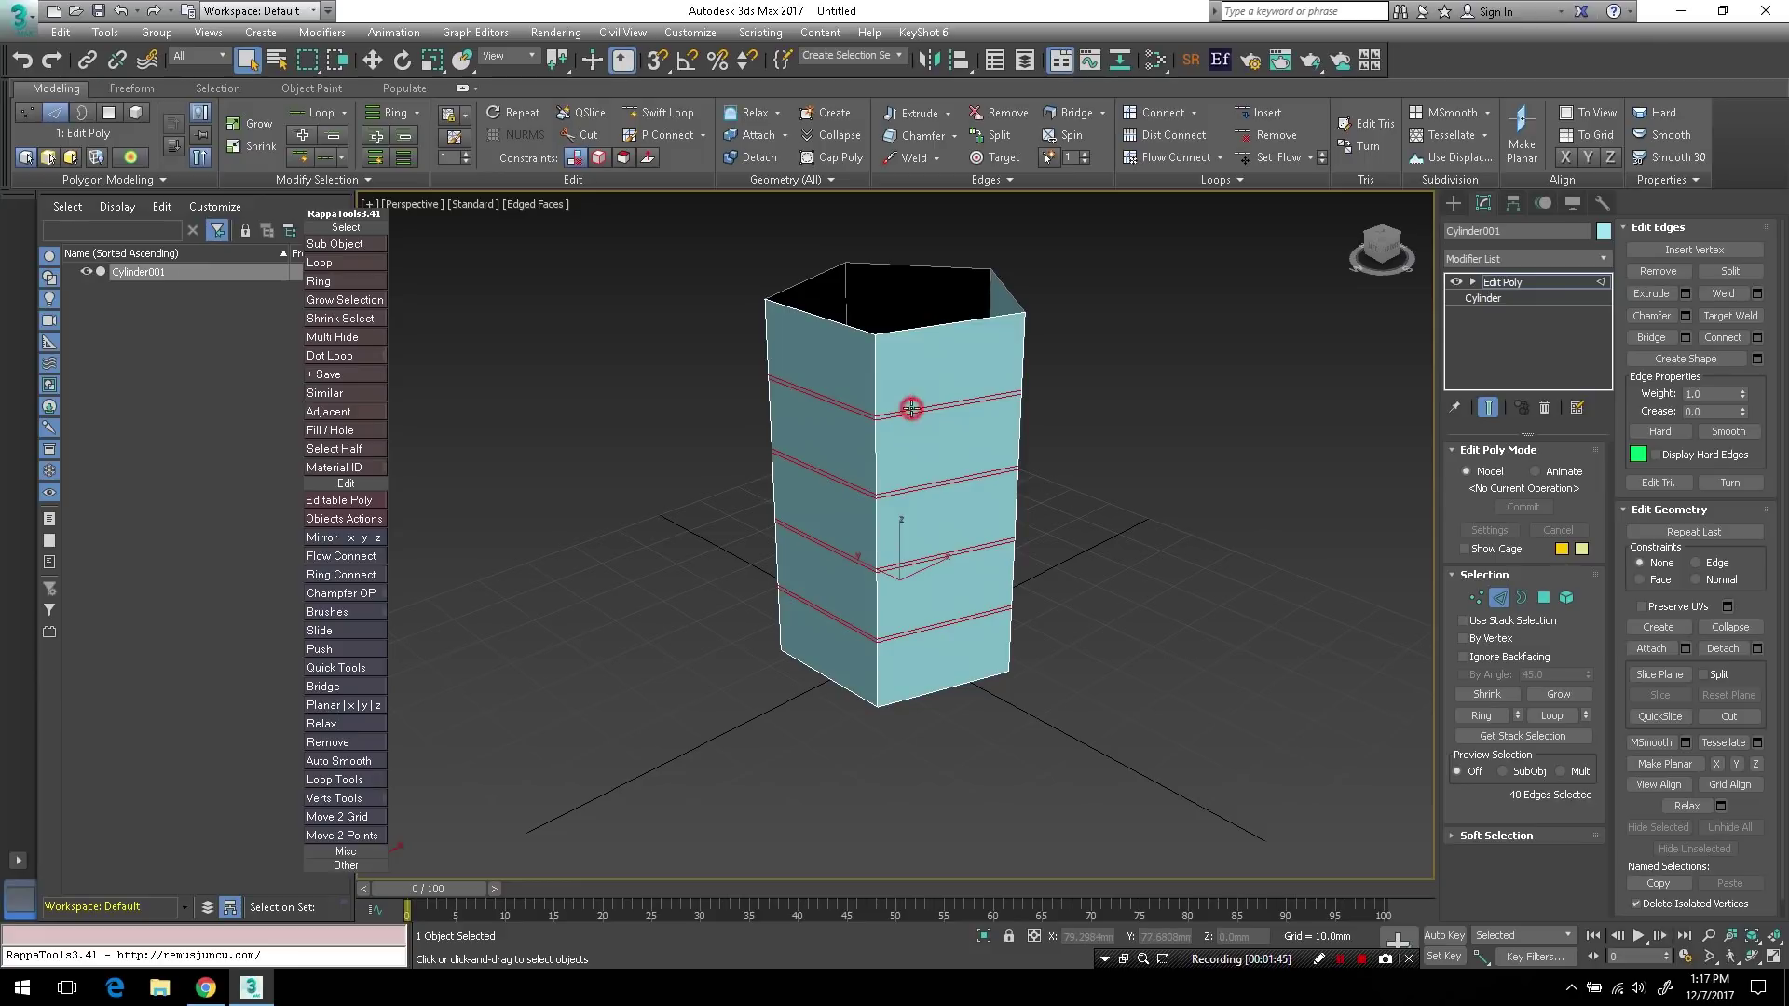
{"action": "double_click", "coordinate": [918, 486], "text": "ctrl"}
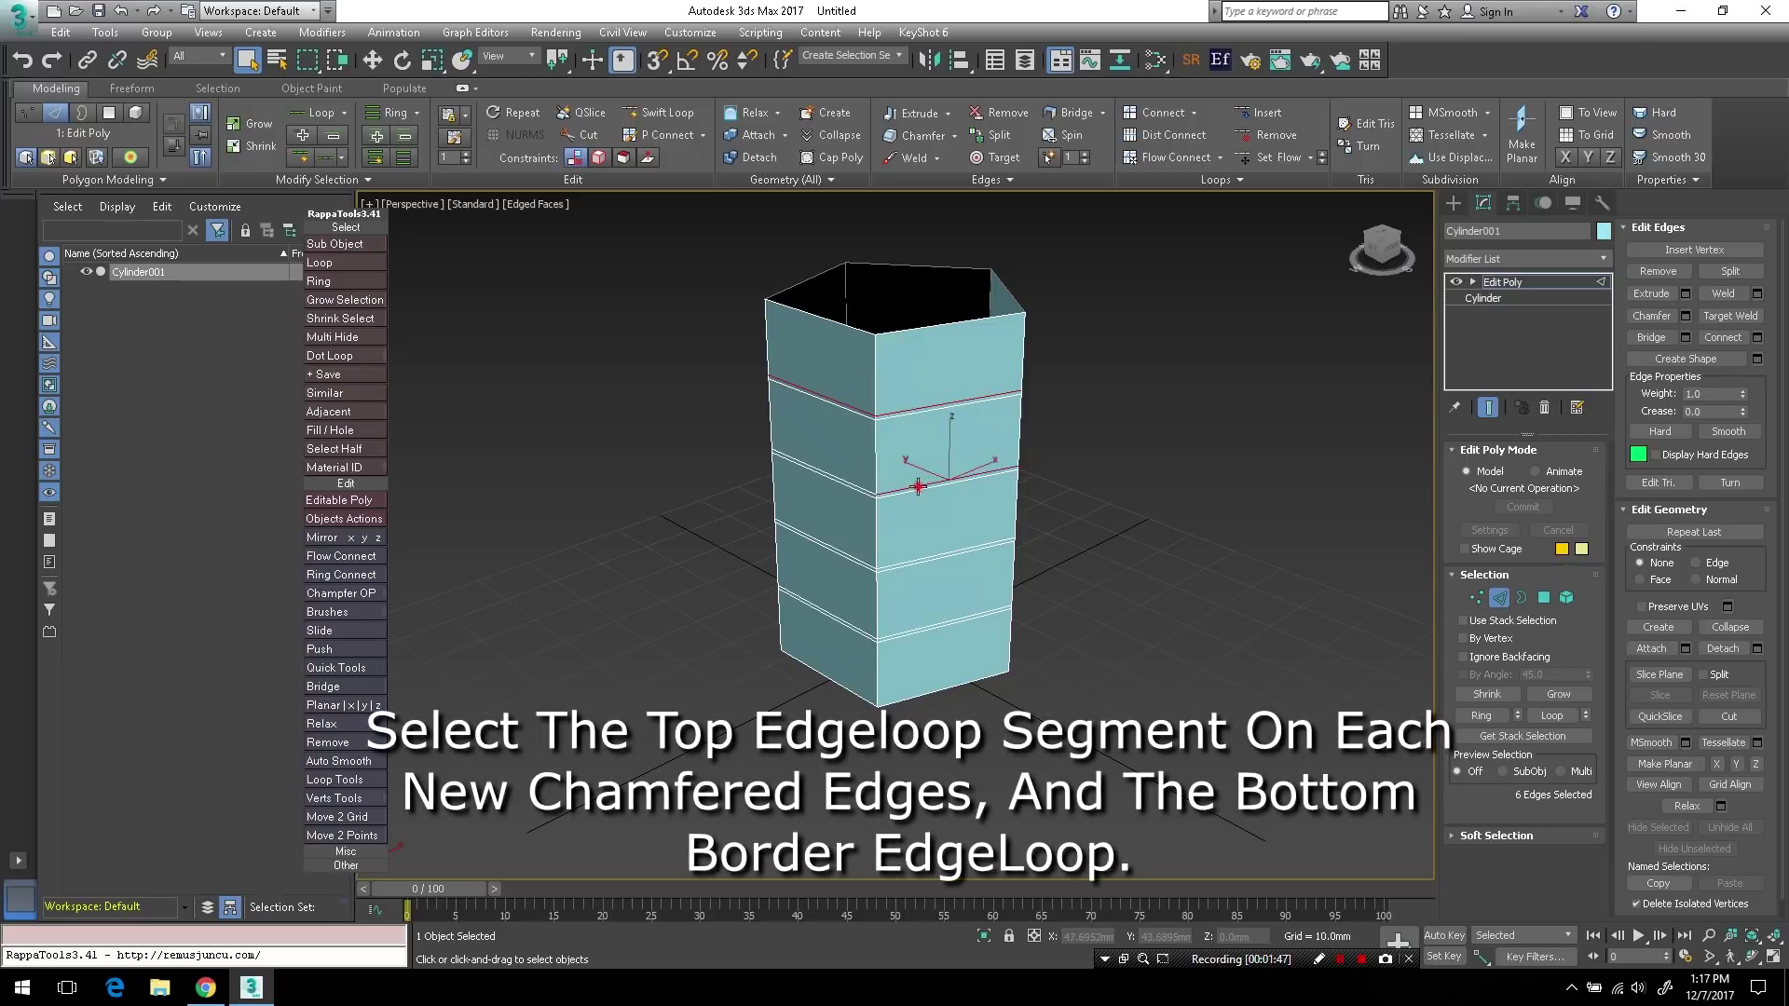
{"action": "double_click", "coordinate": [902, 561], "text": "ctrl"}
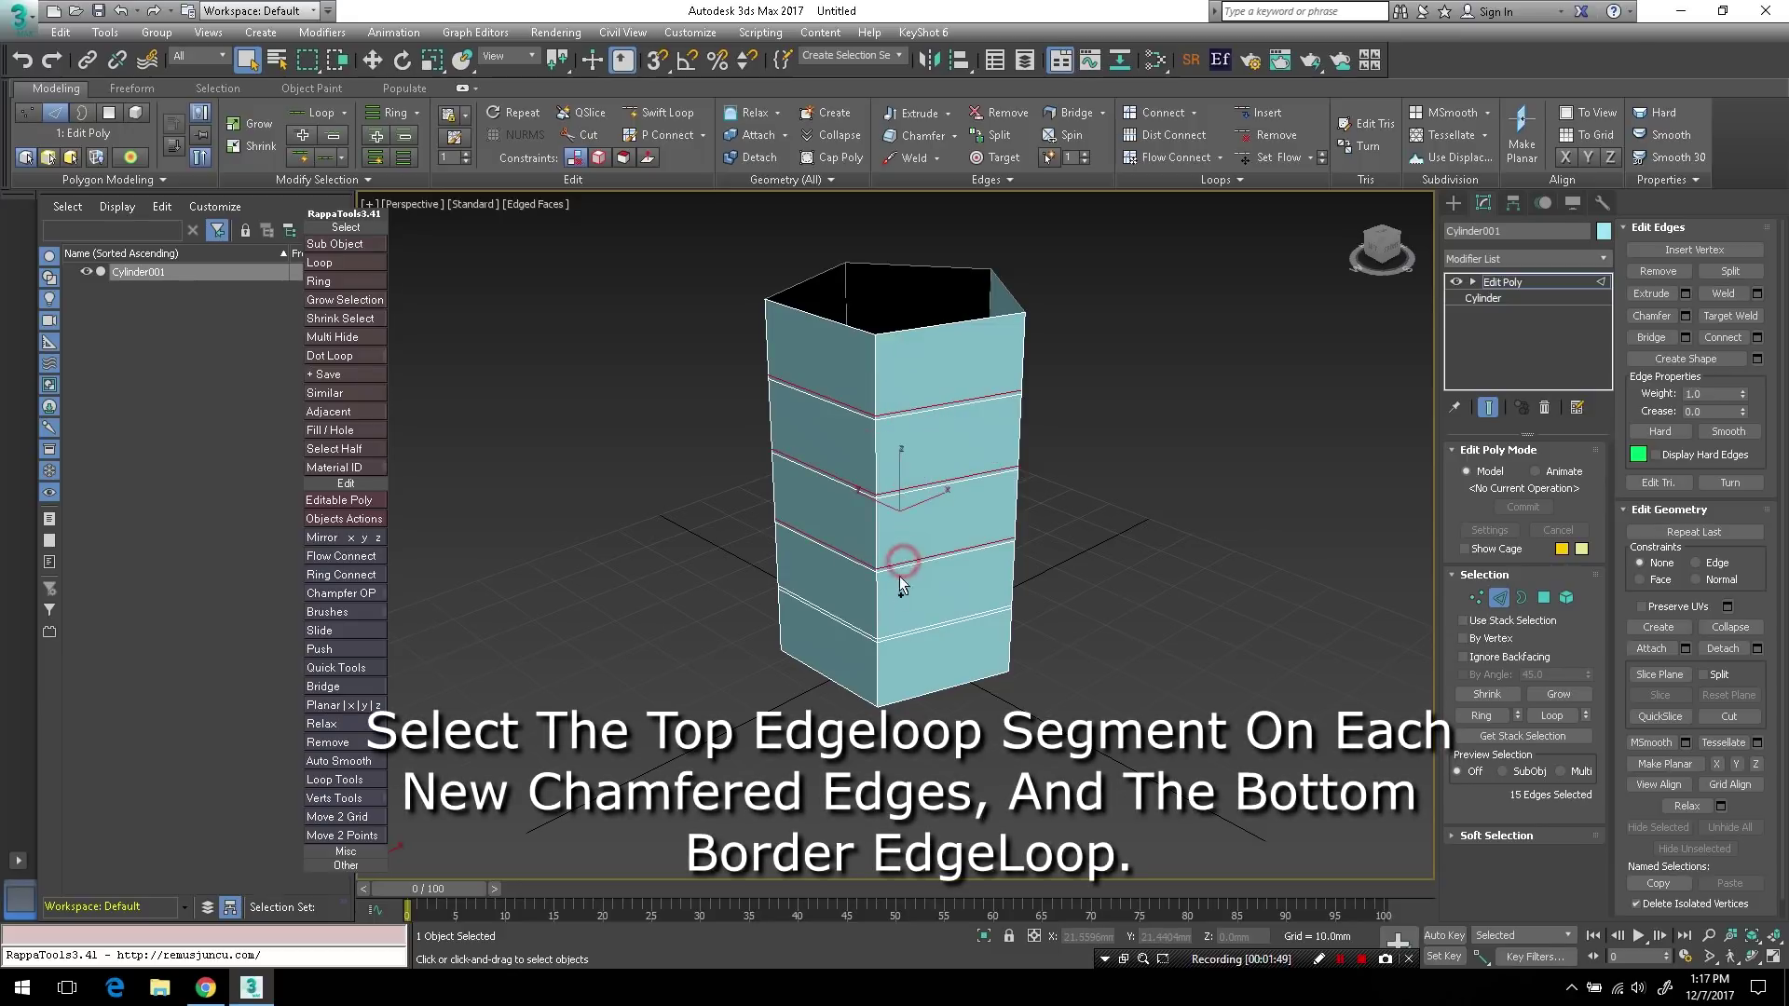
{"action": "left_click", "coordinate": [898, 632], "text": "ctrl"}
{"action": "double_click", "coordinate": [898, 632], "text": "ctrl"}
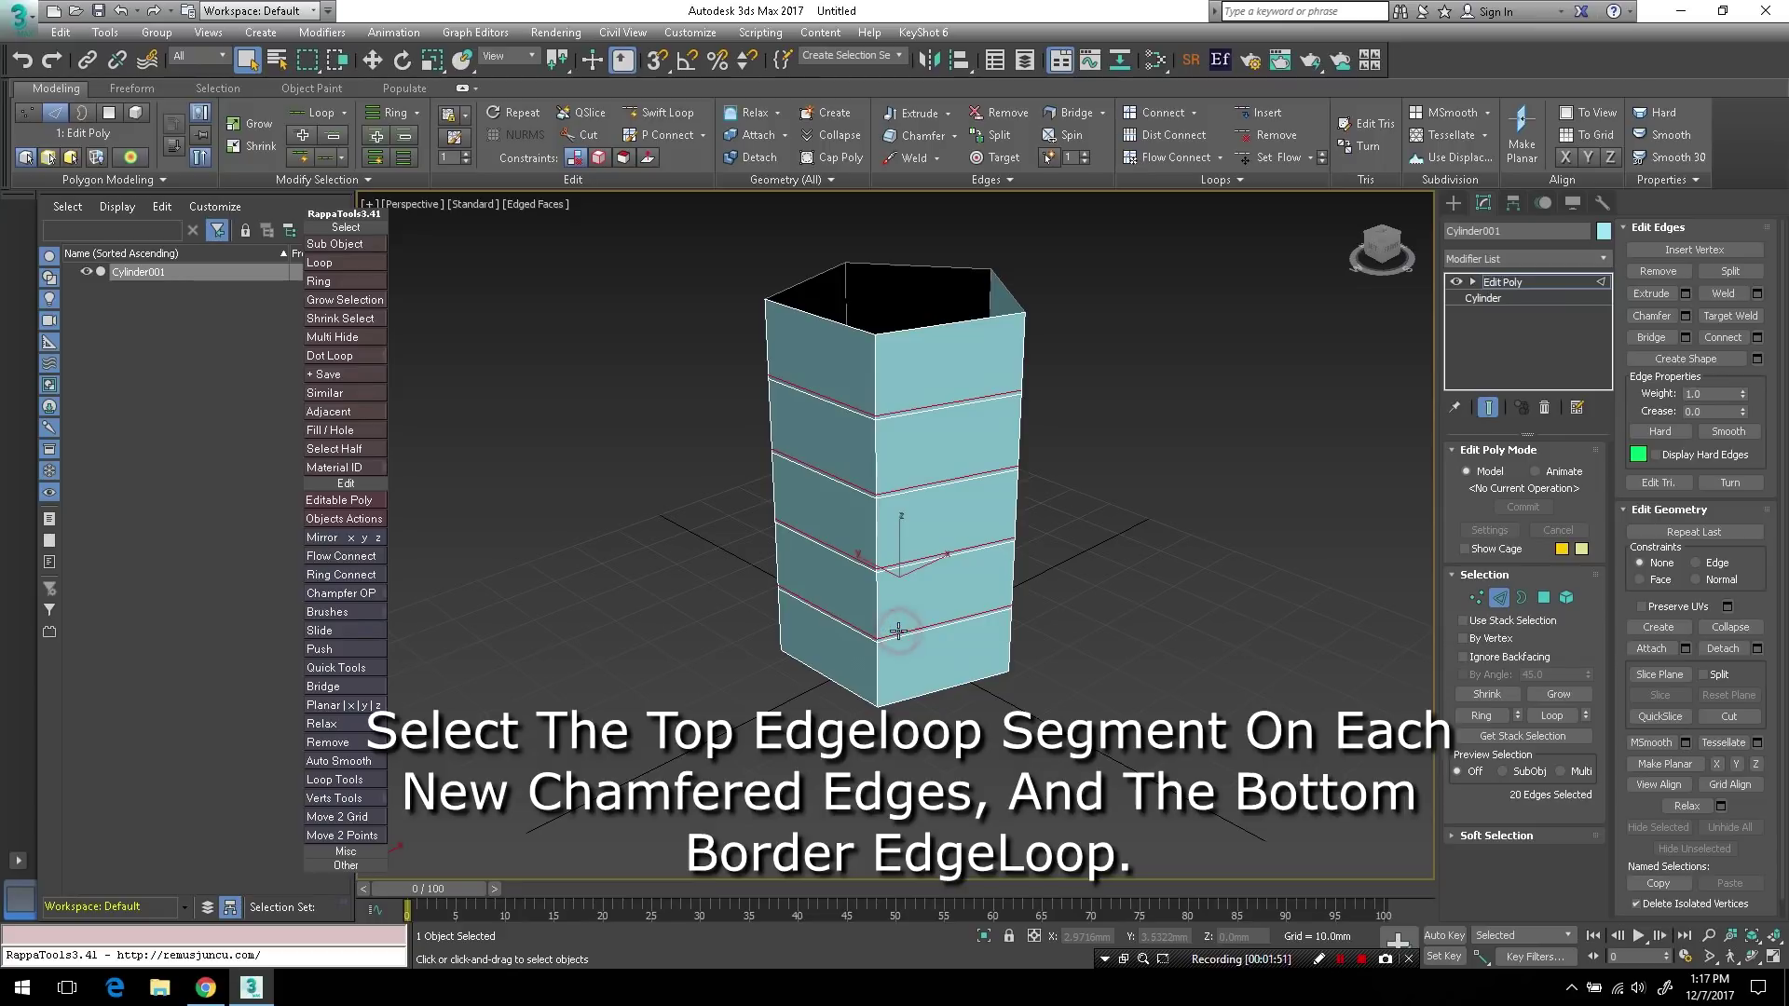
{"action": "double_click", "coordinate": [918, 696], "text": "ctrl"}
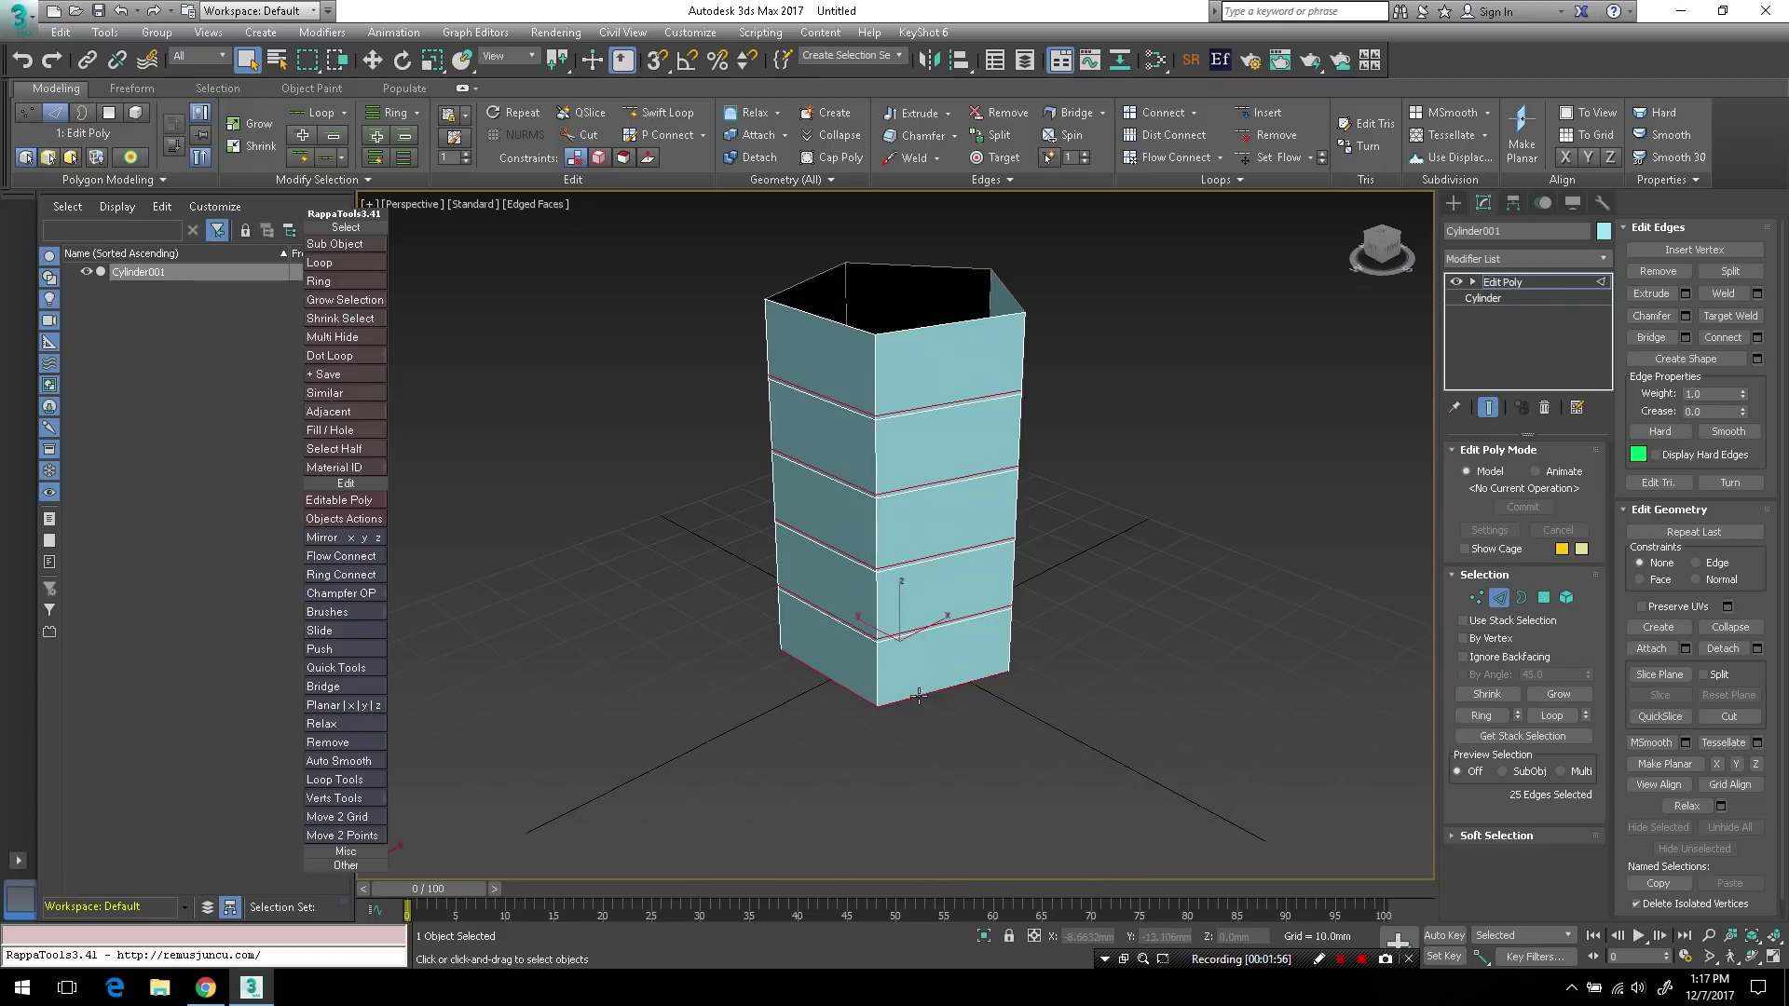
{"action": "key", "text": "r"}
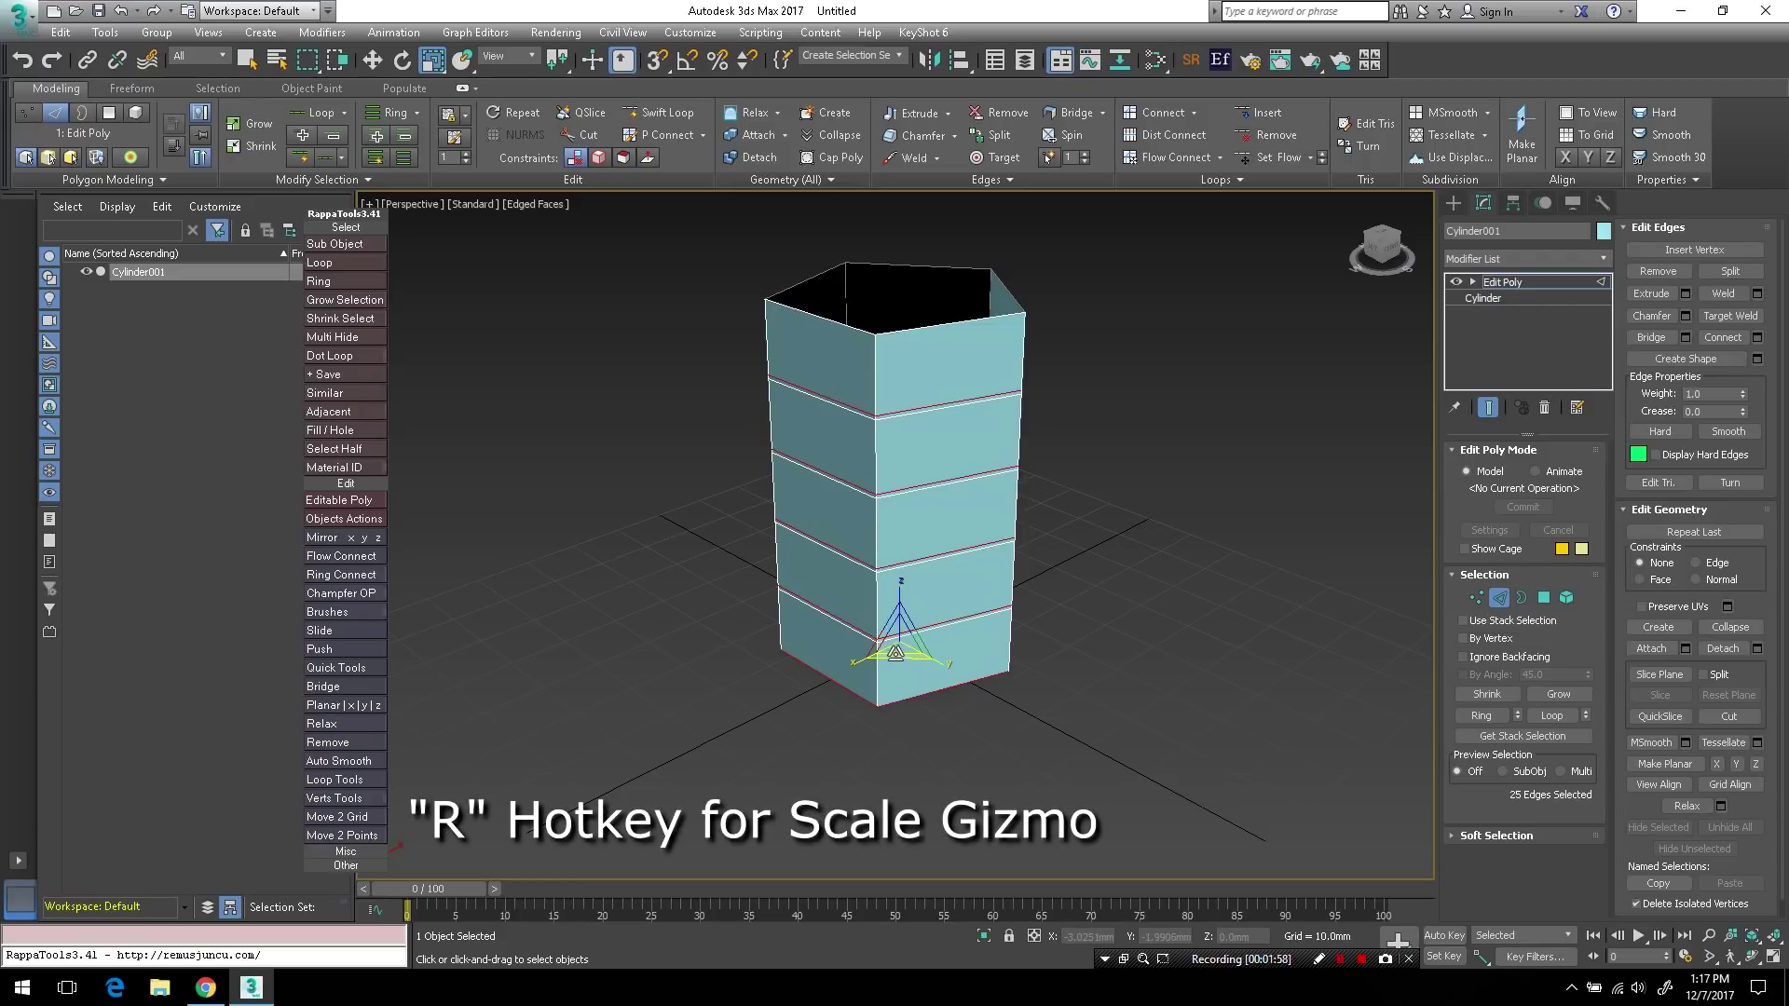
{"action": "left_click_drag", "start_coordinate": [898, 656], "coordinate": [925, 683]}
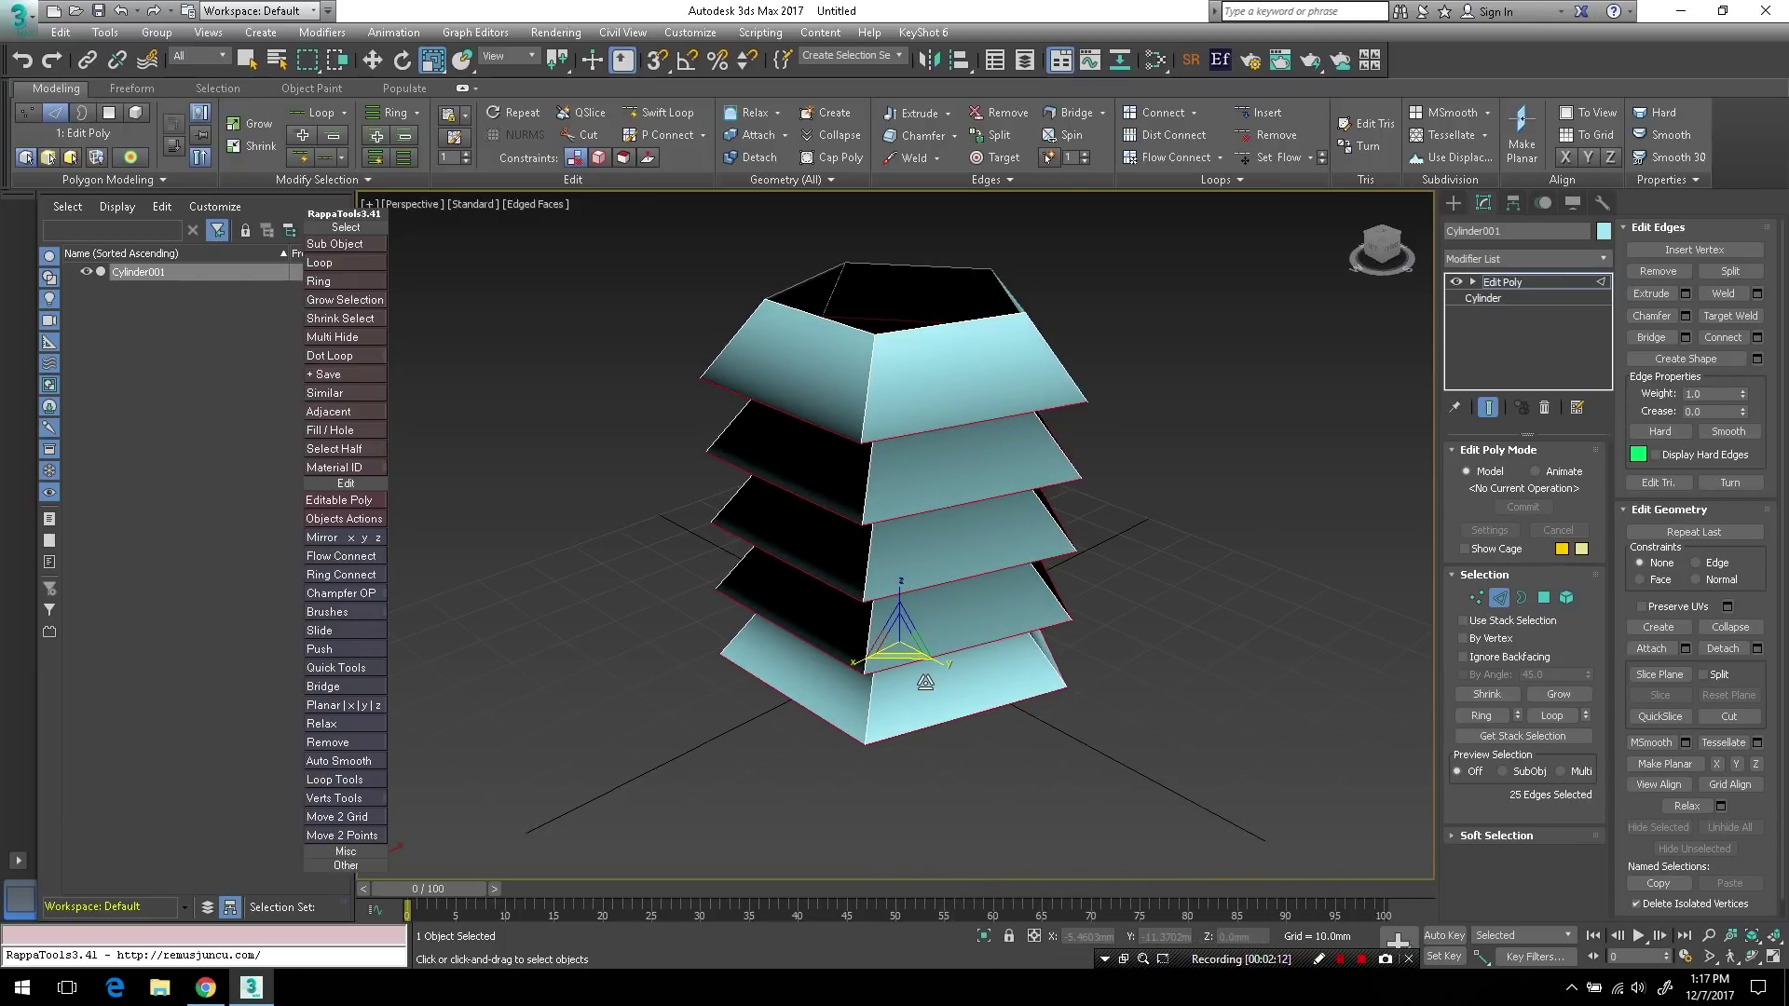
- Move the selected tier loops down along Z into sloping, overlapping skirts
{"action": "middle_click_drag", "start_coordinate": [1028, 589], "coordinate": [1056, 550], "text": "alt"}
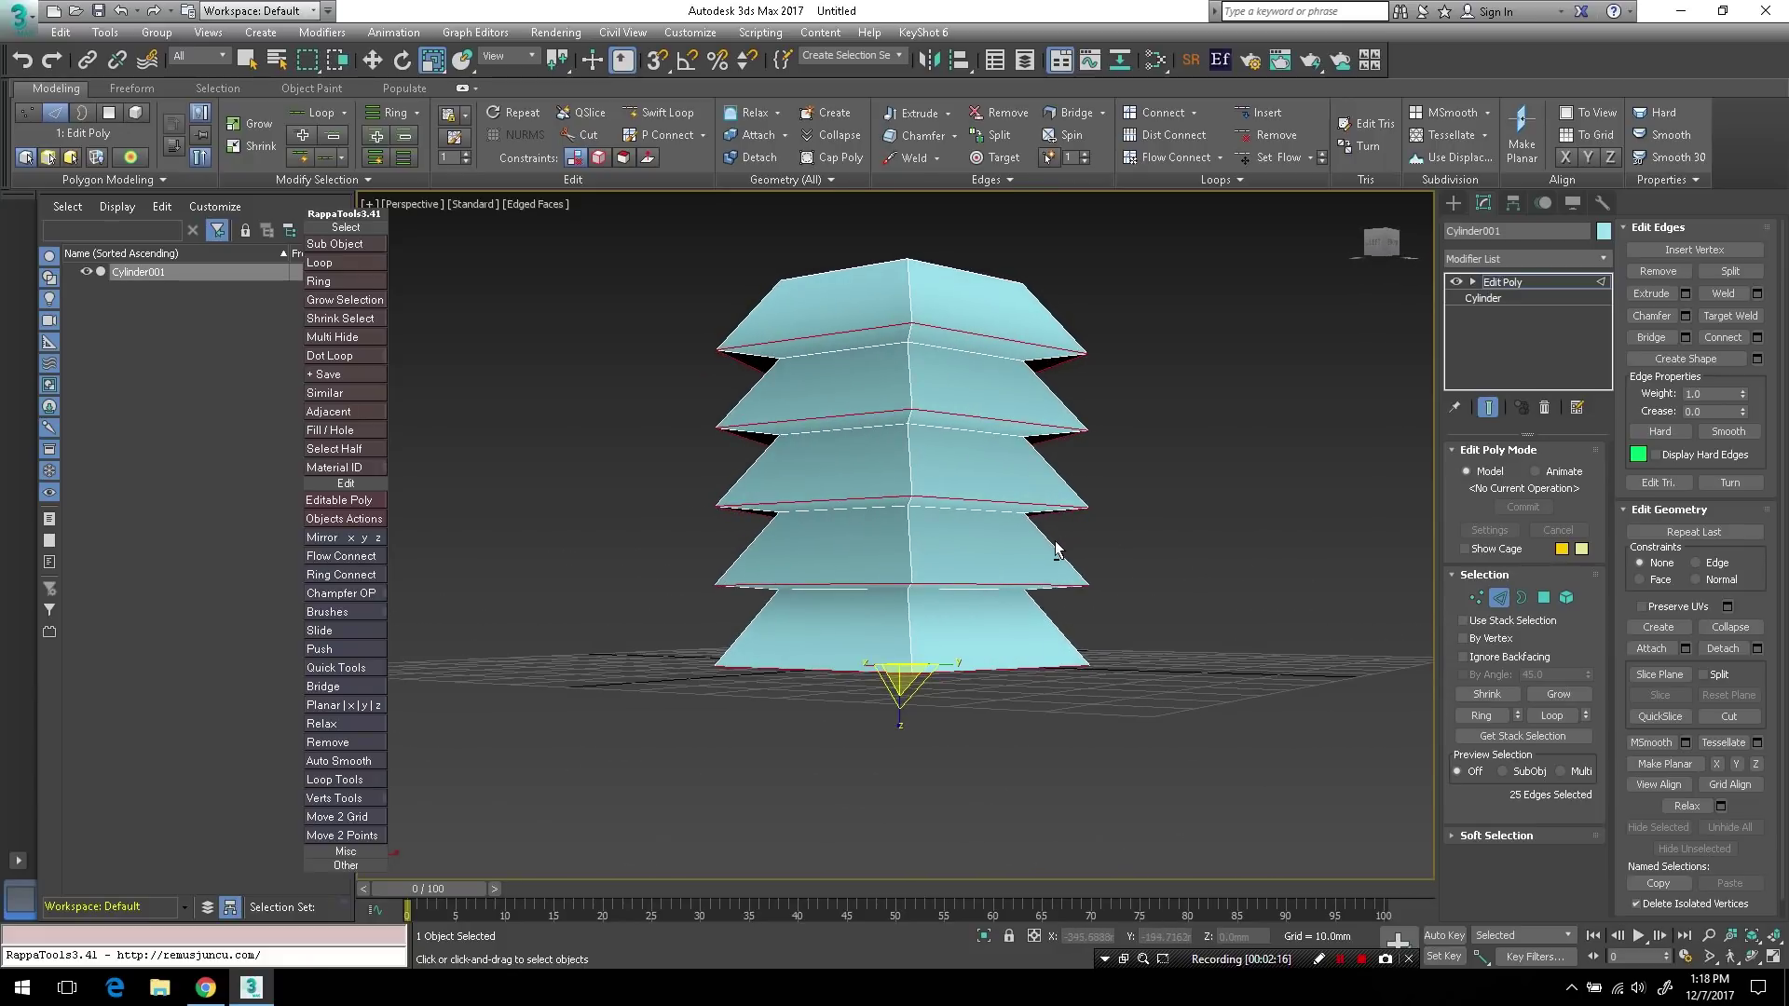
{"action": "key", "text": "w"}
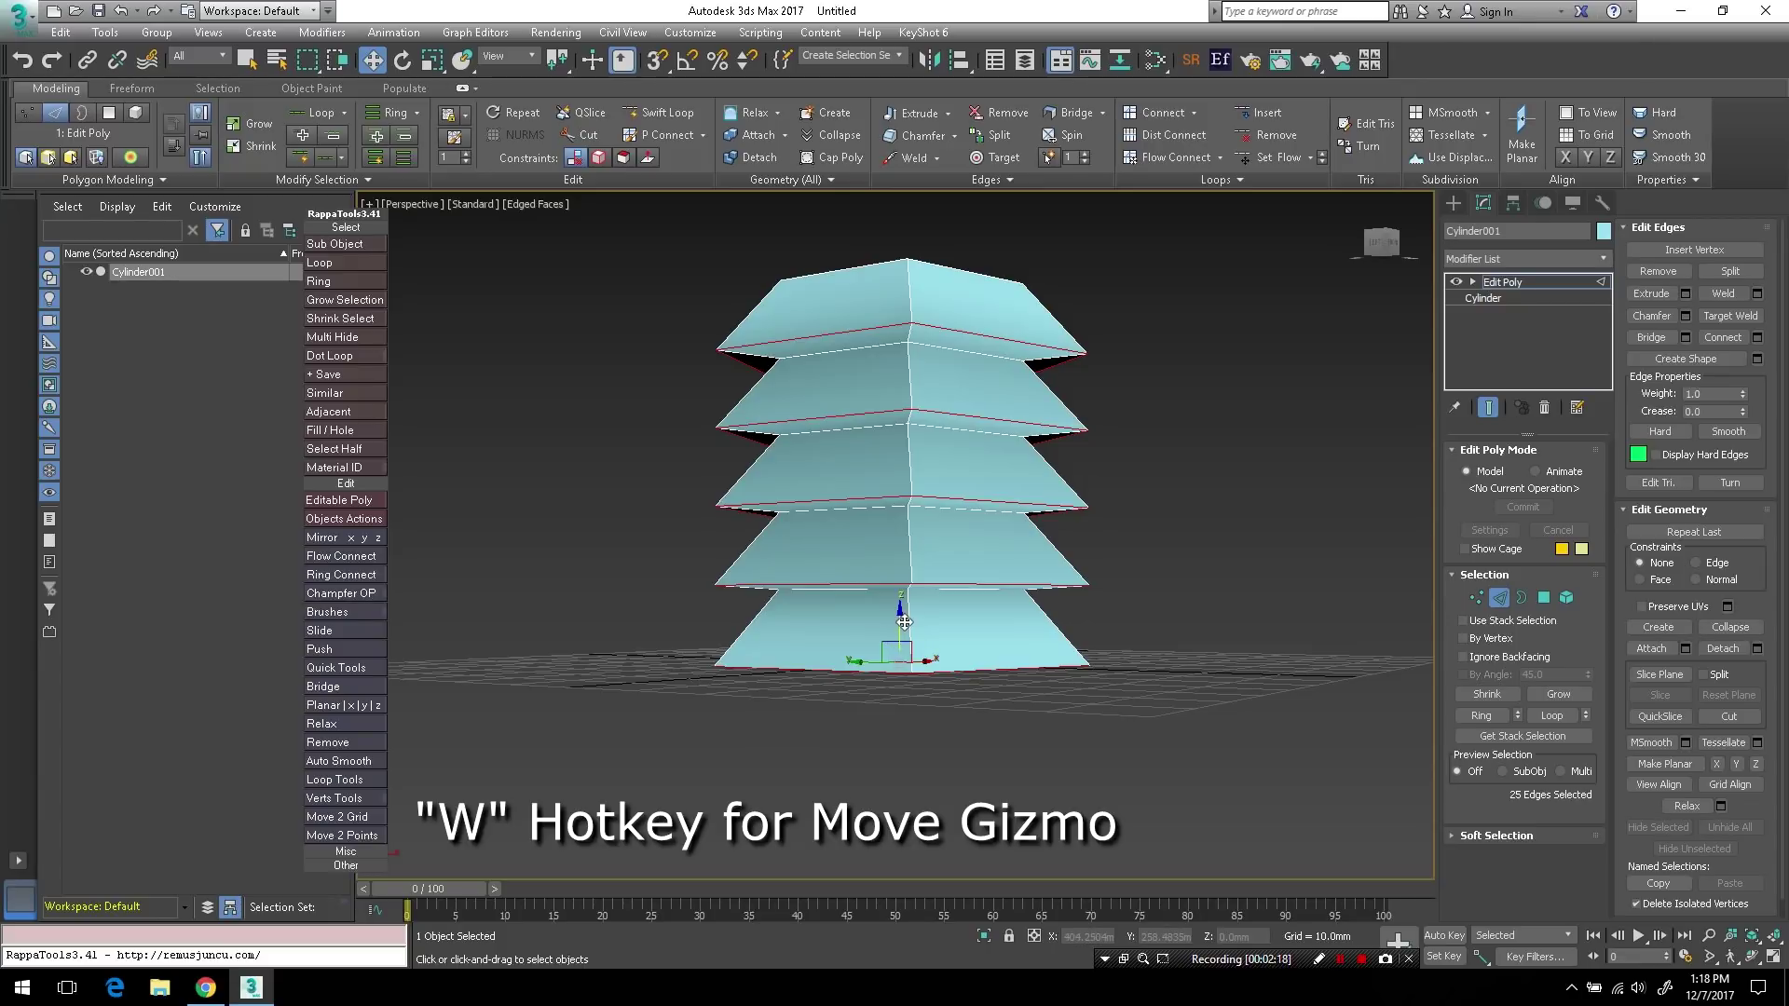
{"action": "left_click_drag", "start_coordinate": [904, 621], "coordinate": [909, 640]}
{"action": "middle_click_drag", "start_coordinate": [974, 596], "coordinate": [1012, 617], "text": "alt"}
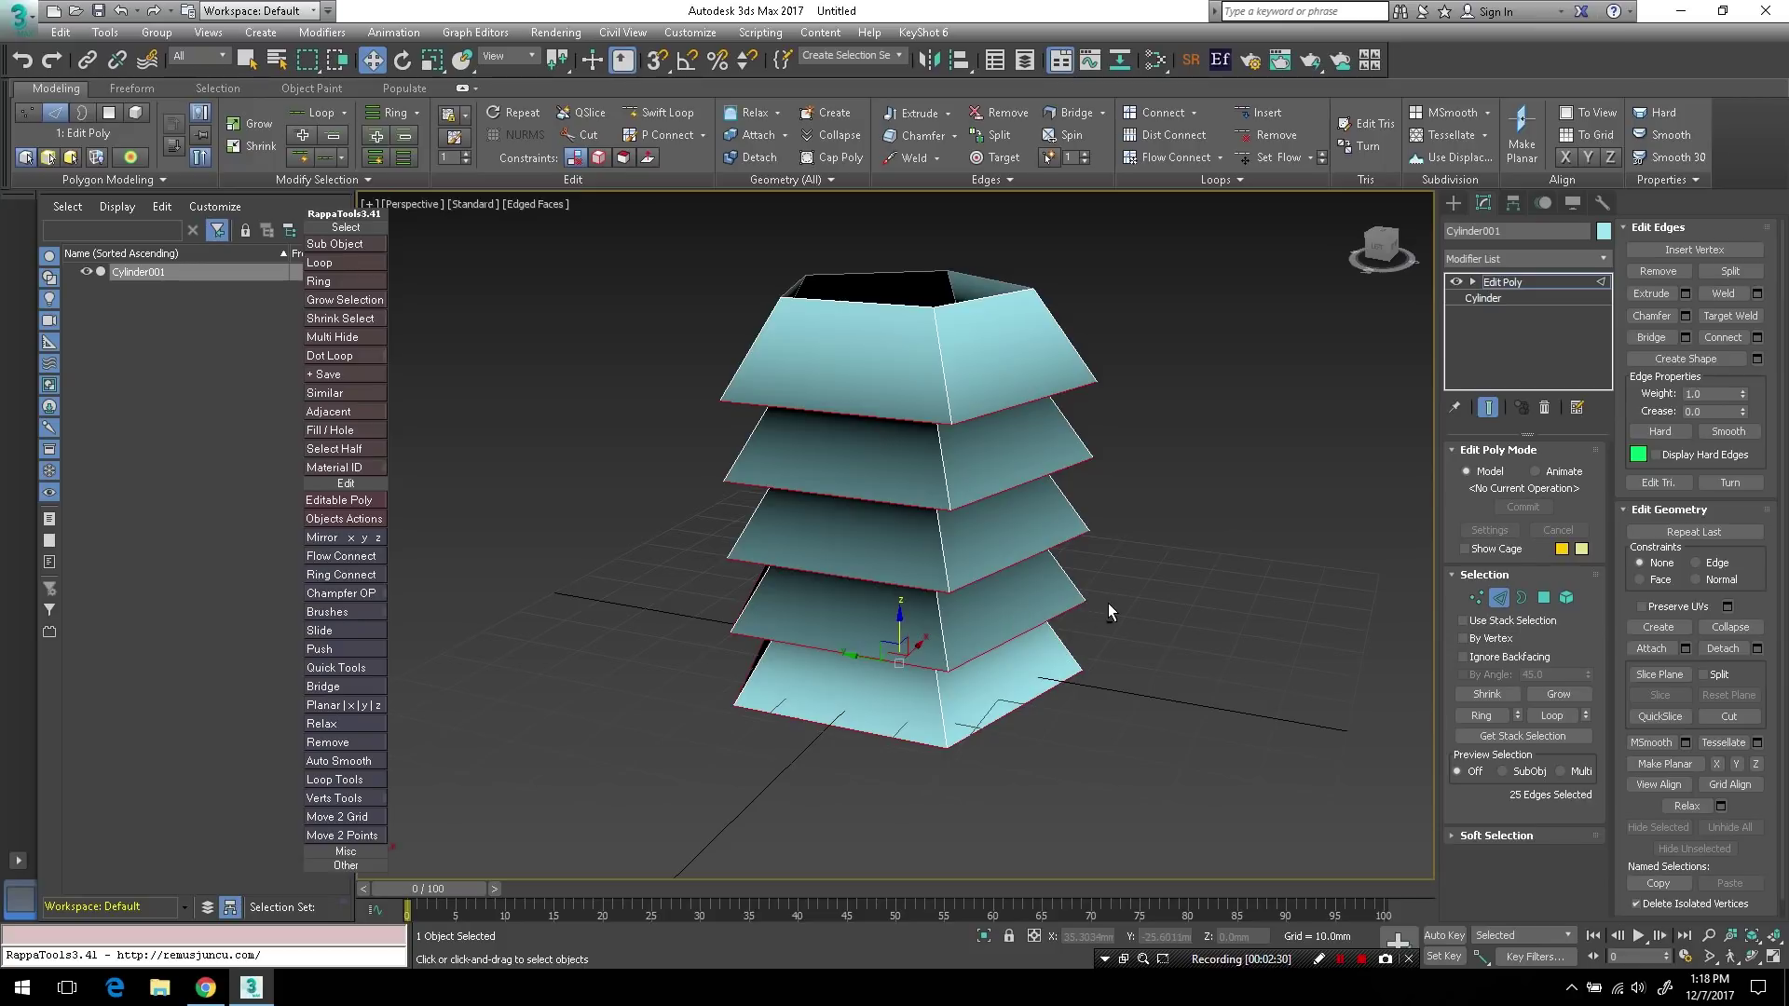
{"action": "double_click", "coordinate": [953, 304]}
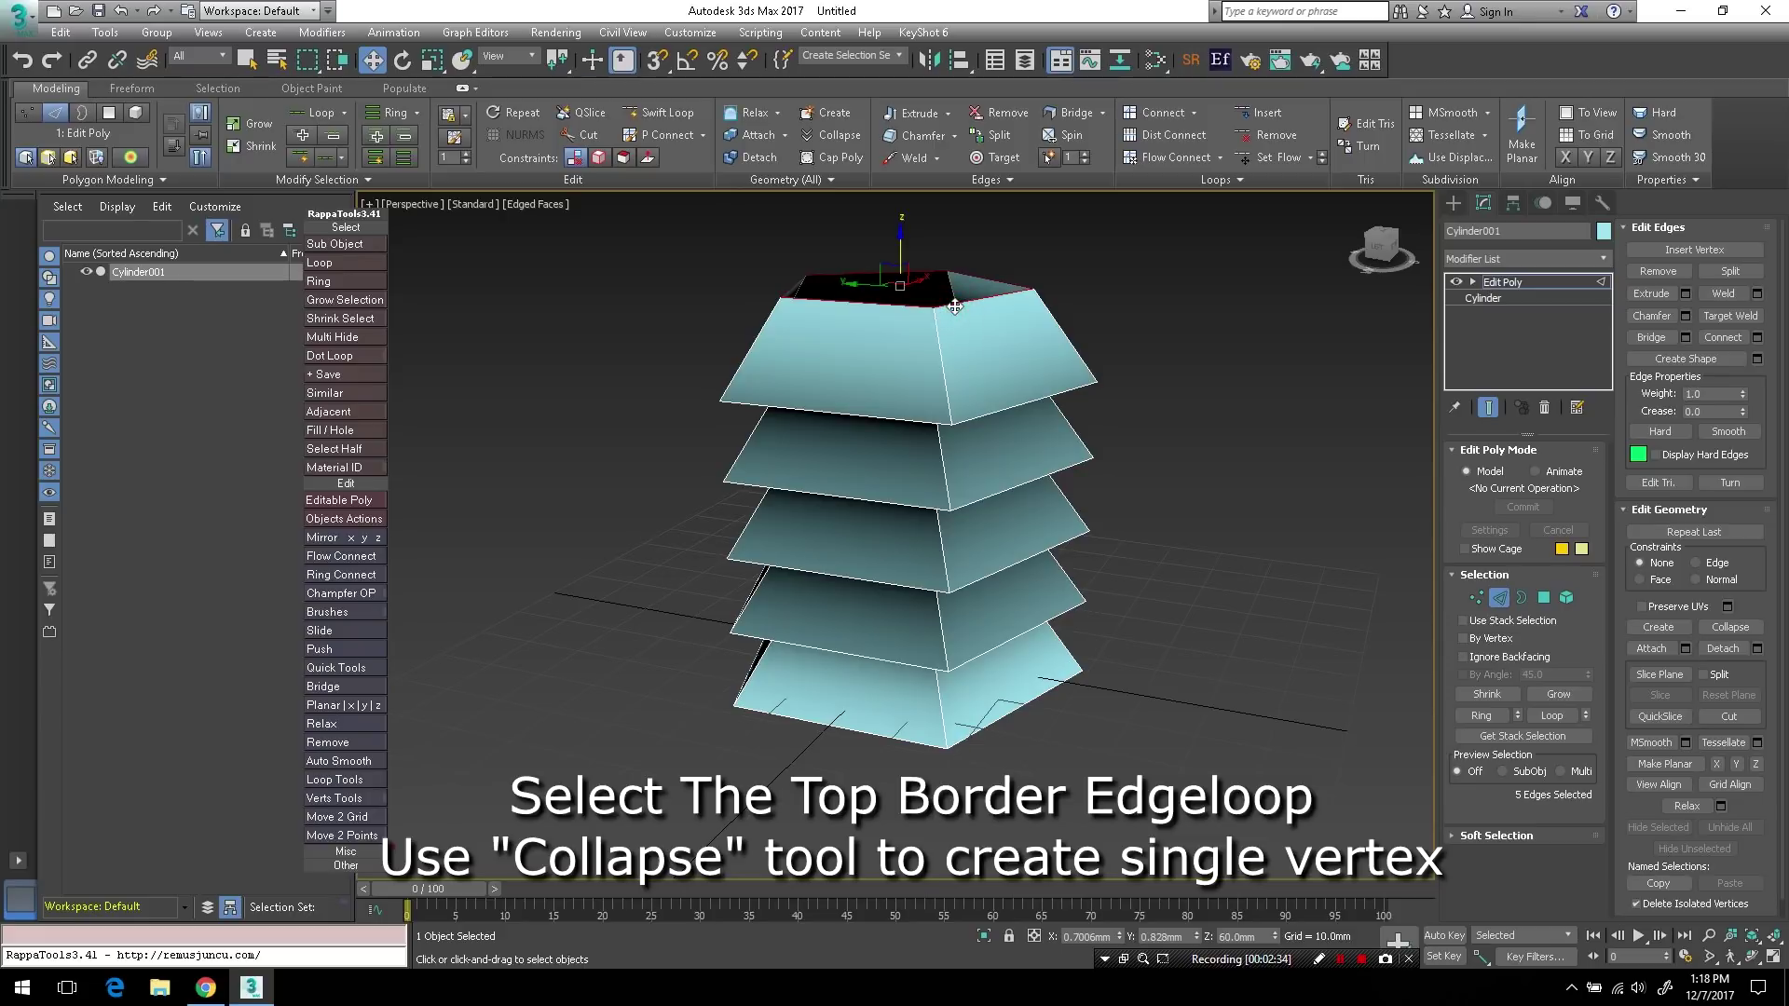
- Collapse the top border loop into one apex vertex and raise it along Z
{"action": "left_click", "coordinate": [837, 137]}
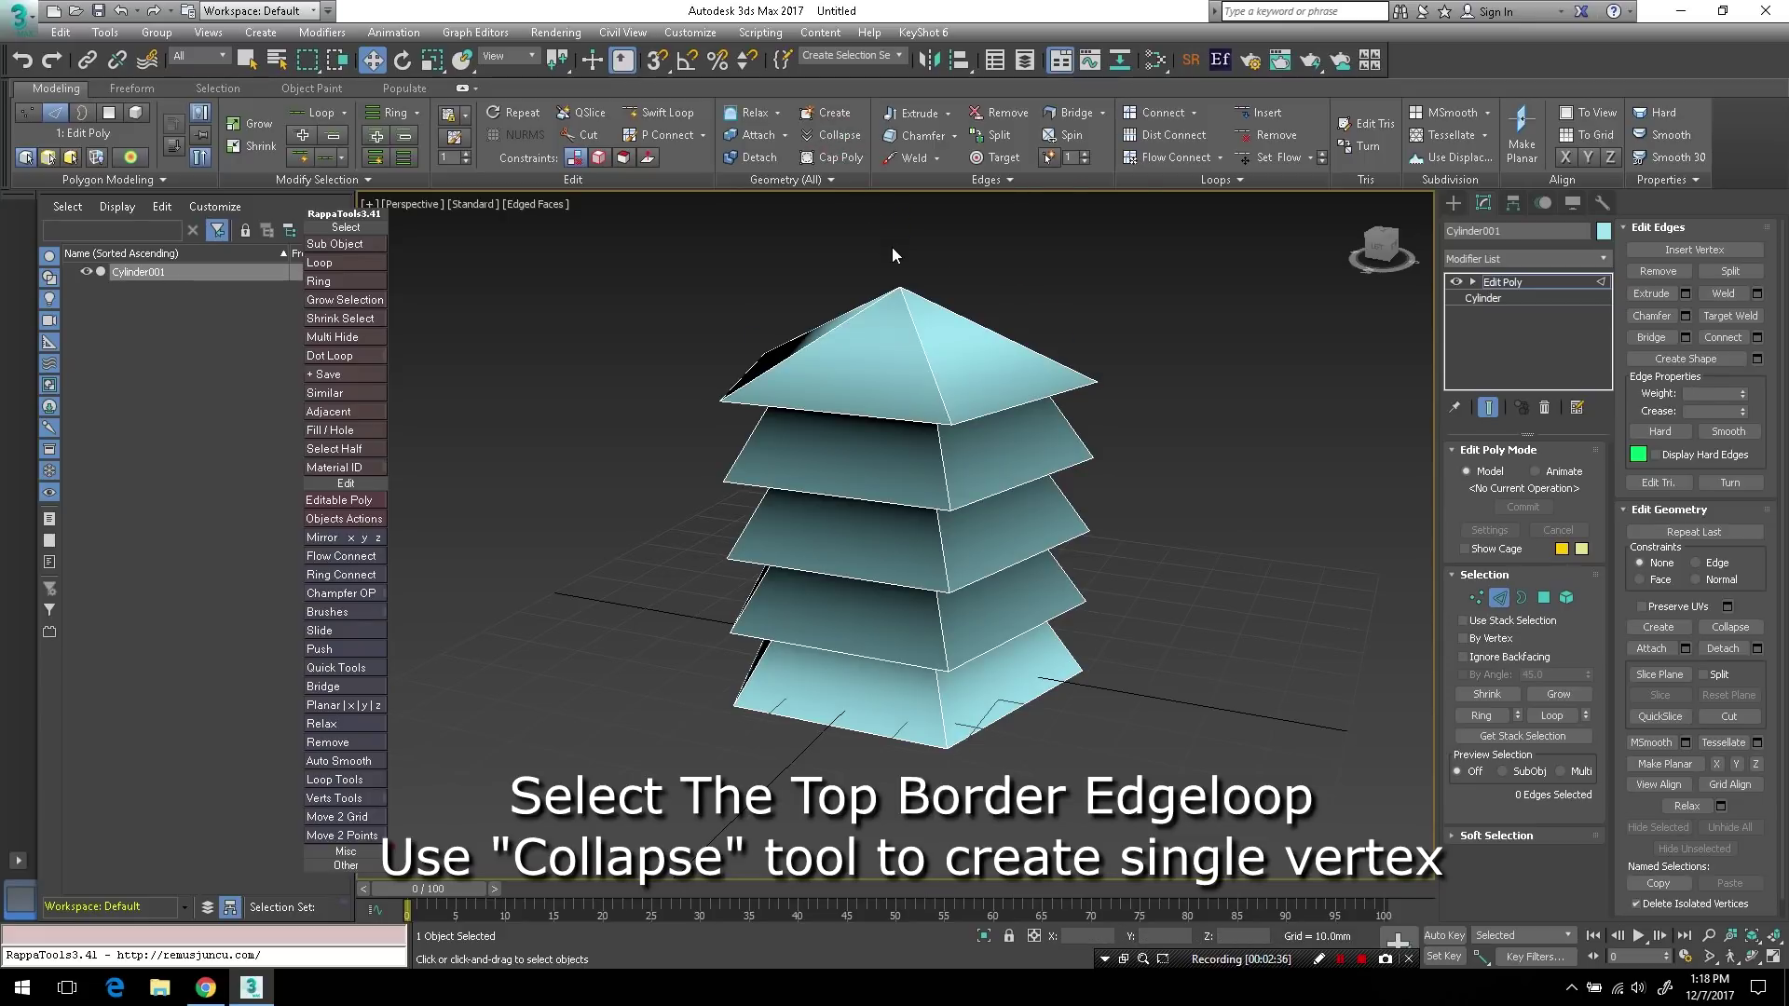
{"action": "key", "text": "1"}
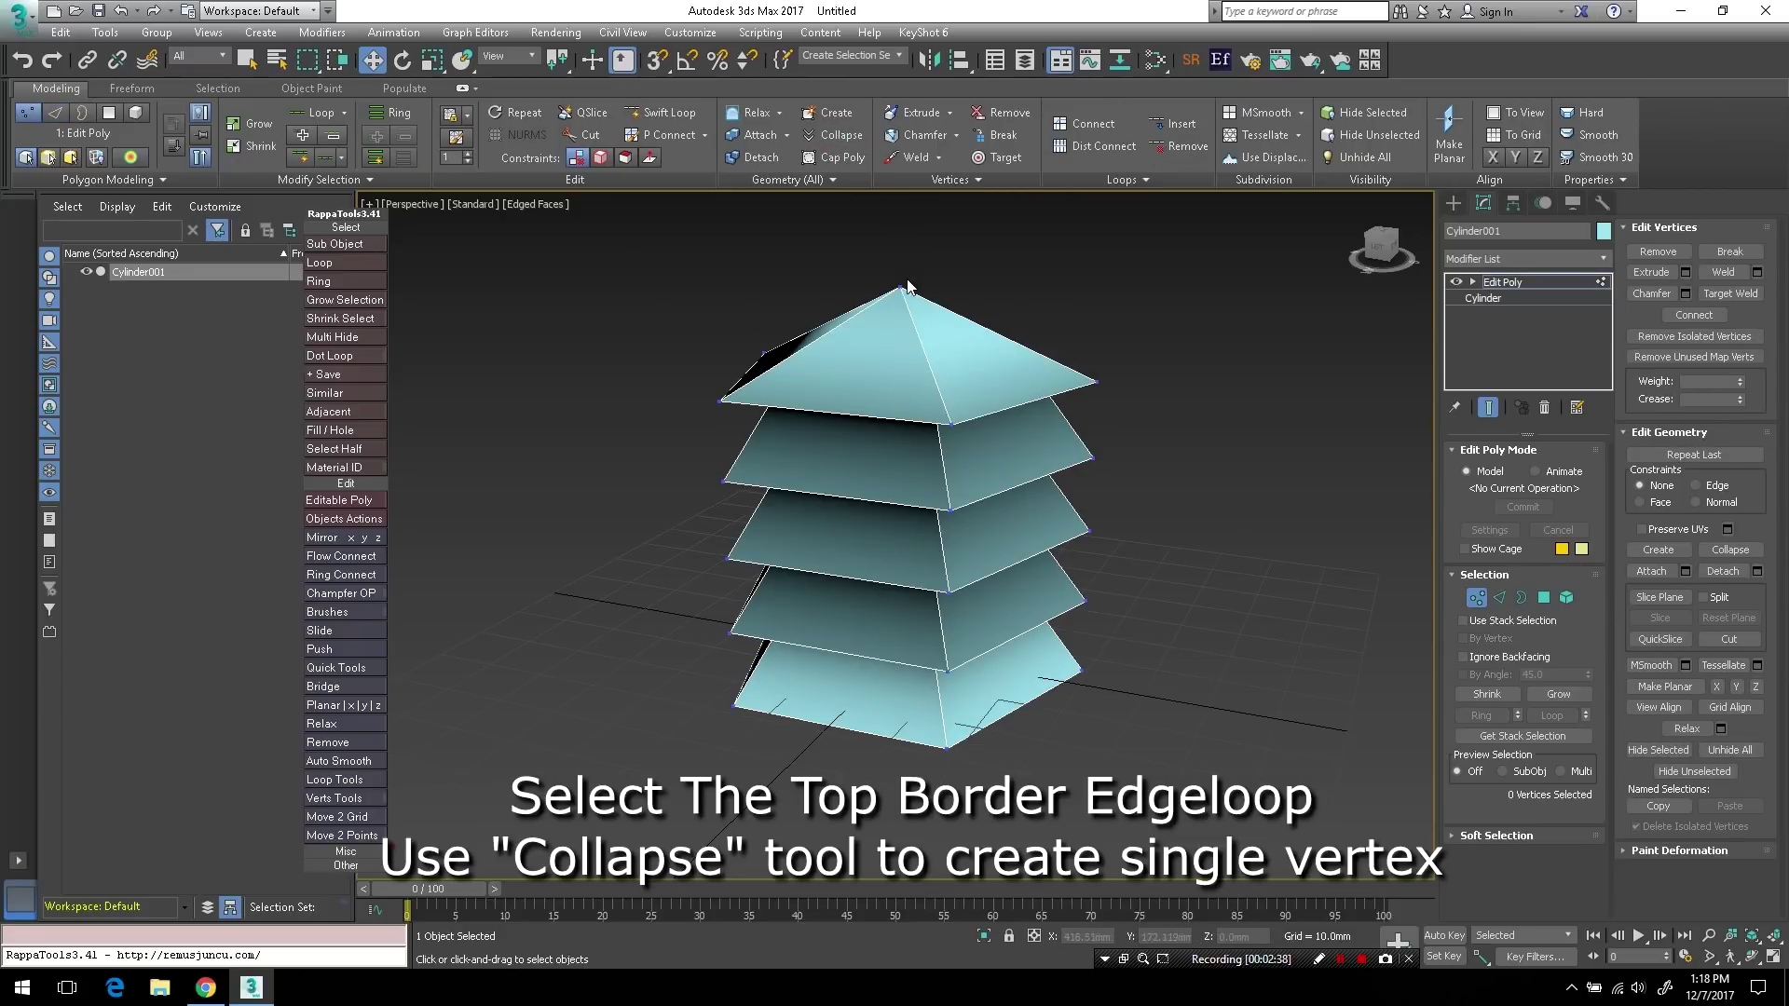
{"action": "left_click", "coordinate": [900, 285]}
{"action": "left_click_drag", "start_coordinate": [895, 249], "coordinate": [892, 205]}
{"action": "middle_click_drag", "start_coordinate": [975, 461], "coordinate": [1099, 437], "text": "alt"}
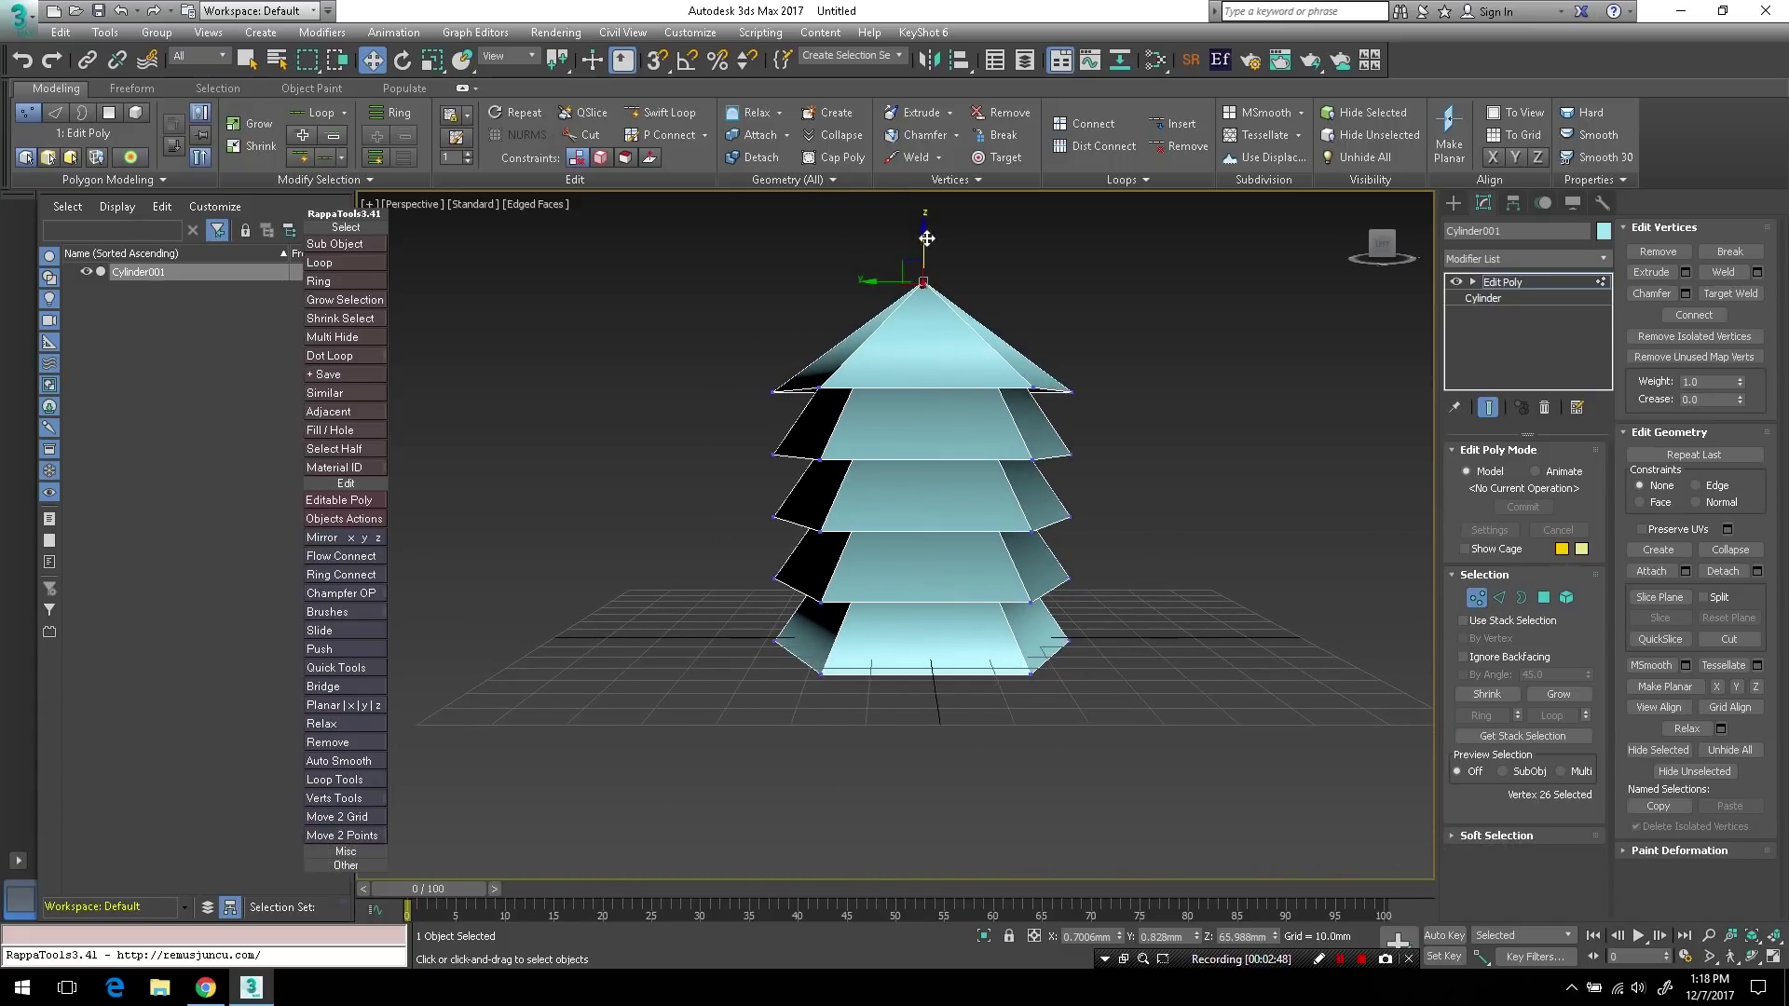
{"action": "left_click_drag", "start_coordinate": [923, 244], "coordinate": [922, 237]}
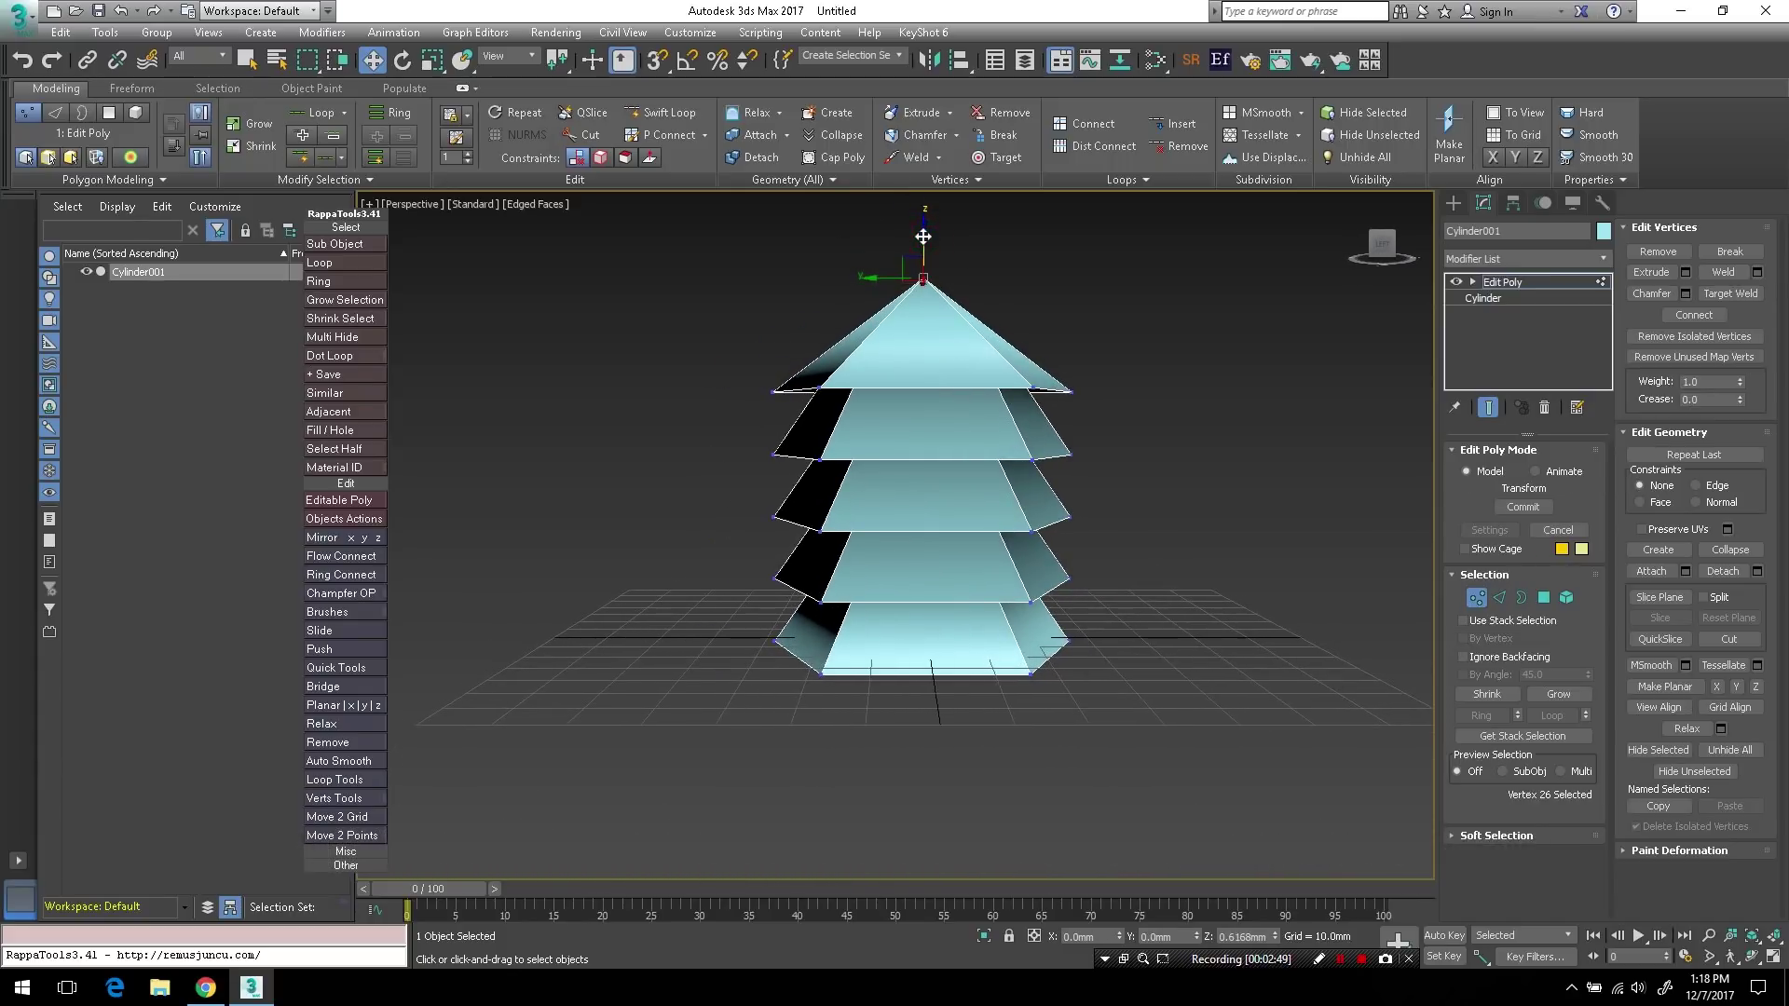
{"action": "left_click", "coordinate": [1156, 502]}
{"action": "left_click", "coordinate": [1477, 594]}
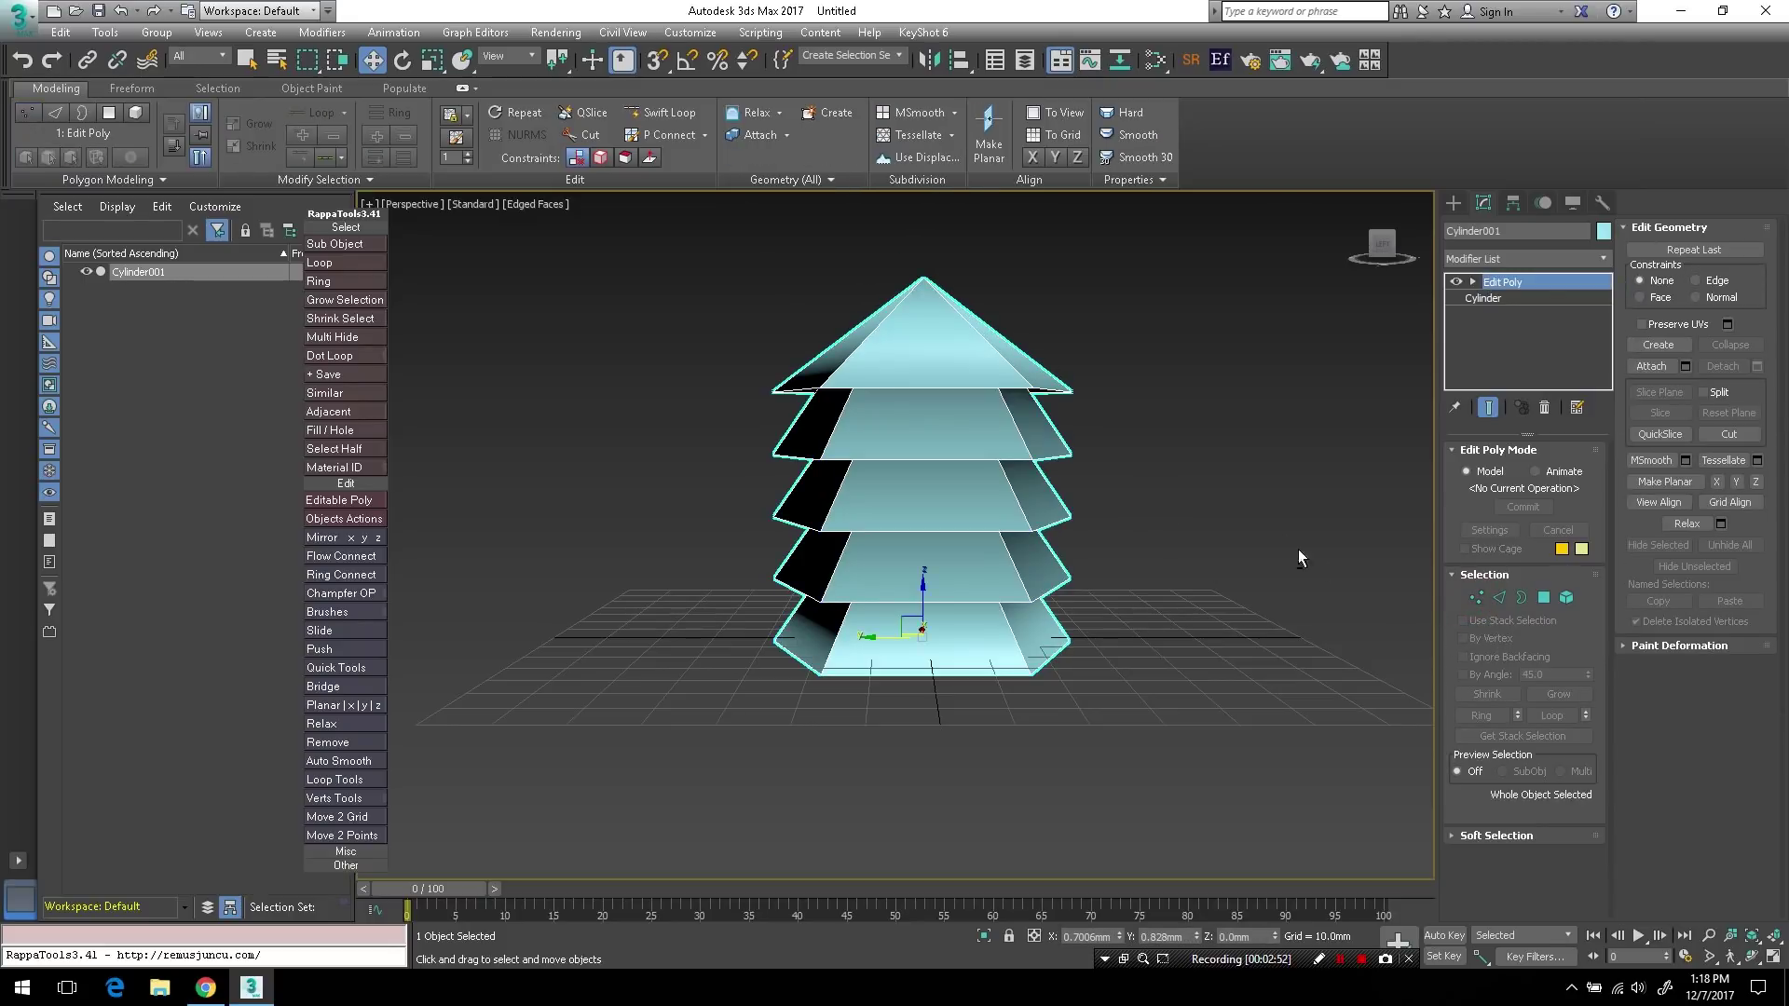
- Add a Taper modifier with Amount -0.68 and Curve about -0.19
{"action": "mouse_move", "coordinate": [1299, 550]}
{"action": "middle_mouse_down", "text": "alt"}
{"action": "mouse_move", "coordinate": [1239, 507]}
{"action": "mouse_move", "coordinate": [1295, 535]}
{"action": "middle_mouse_up", "text": "alt"}
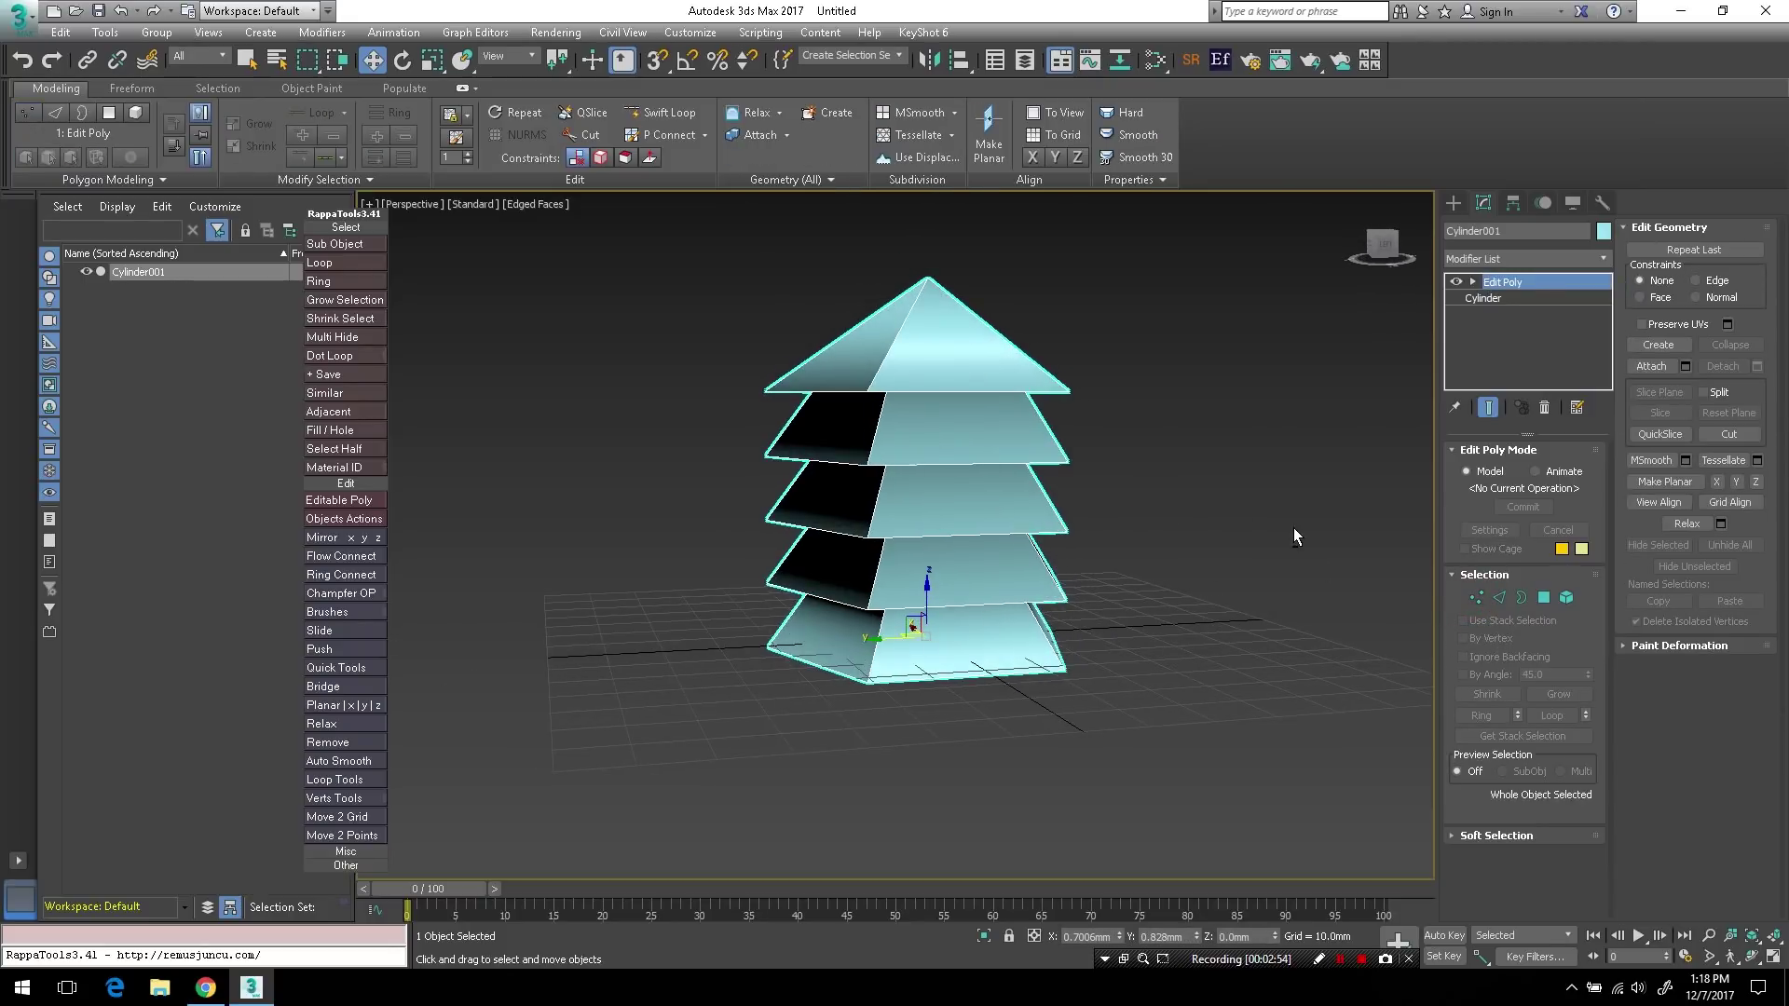
{"action": "left_click", "coordinate": [1569, 259]}
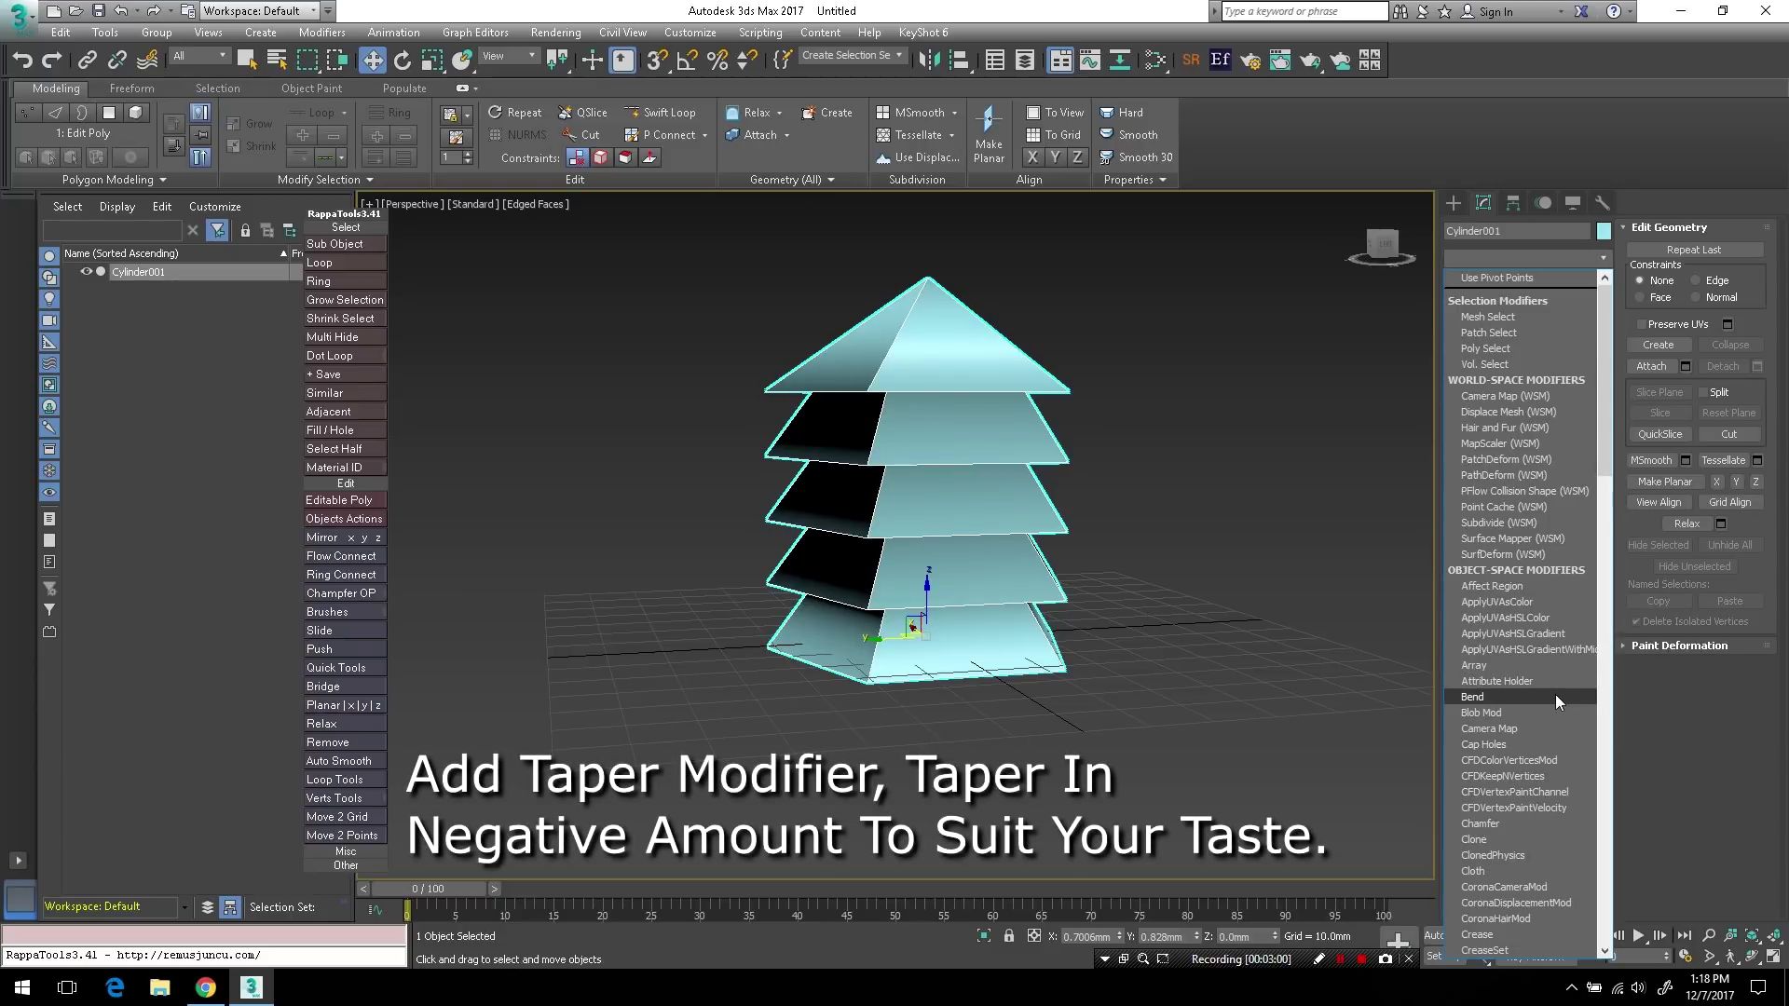
{"action": "key", "text": "t"}
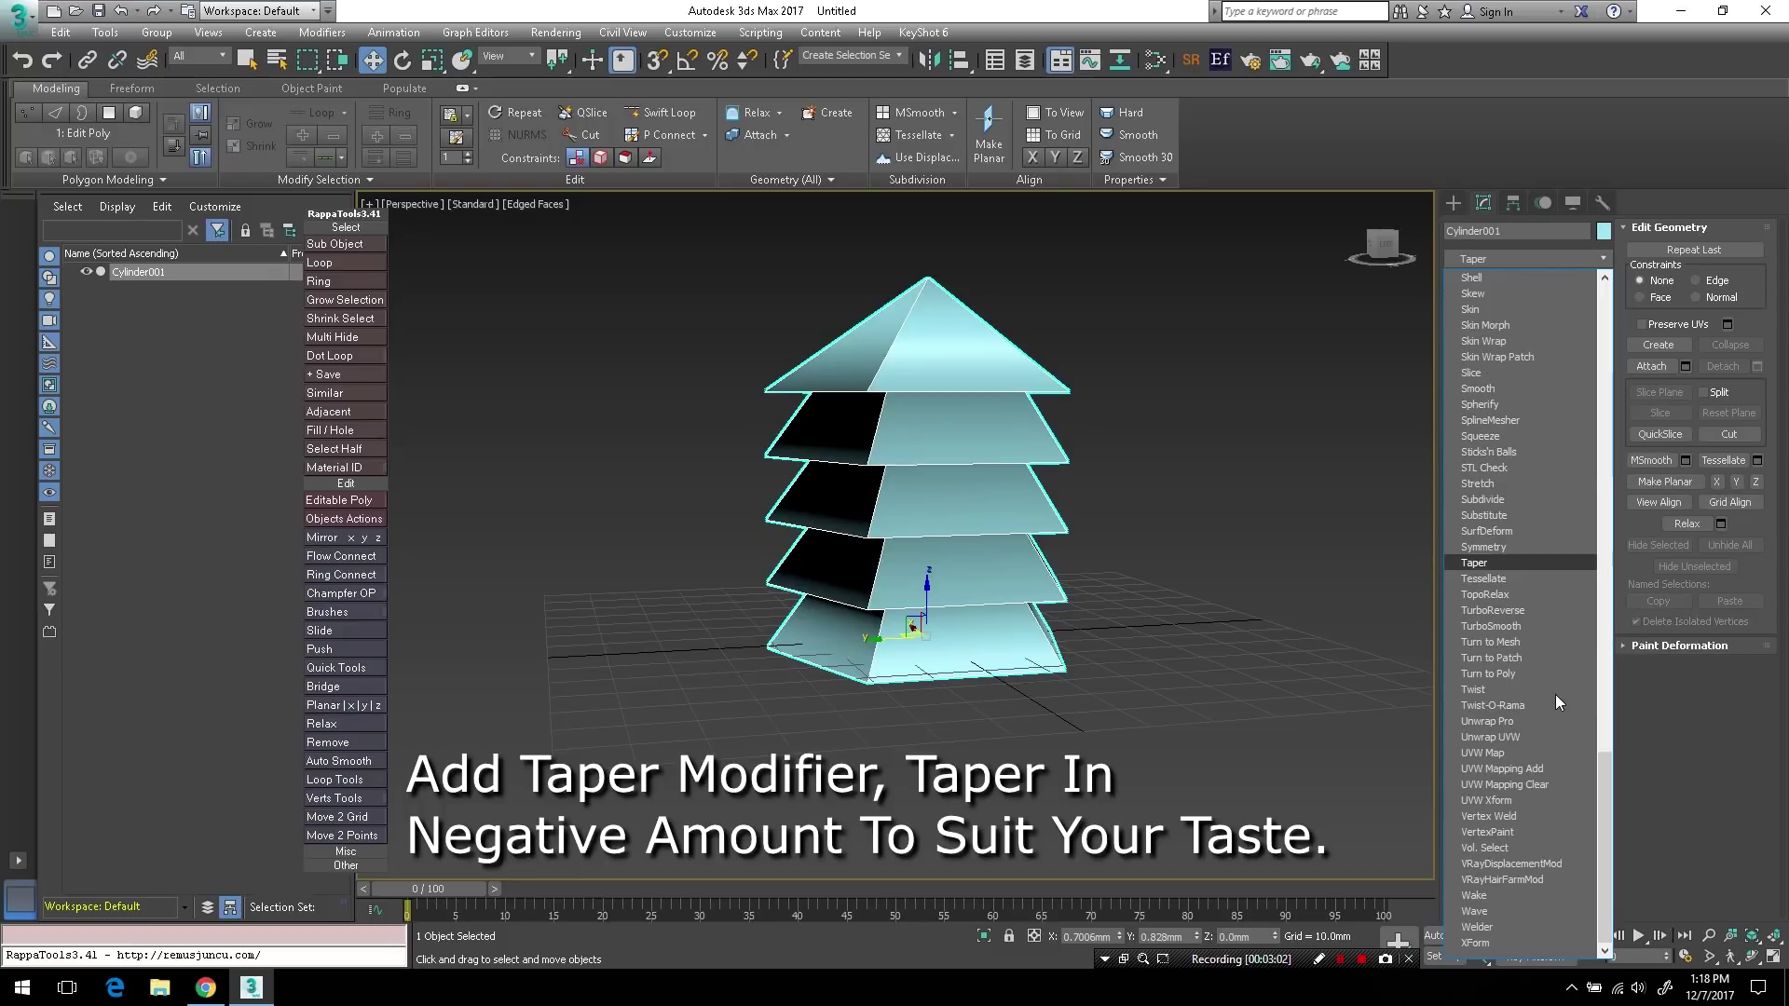
{"action": "key", "text": "Return"}
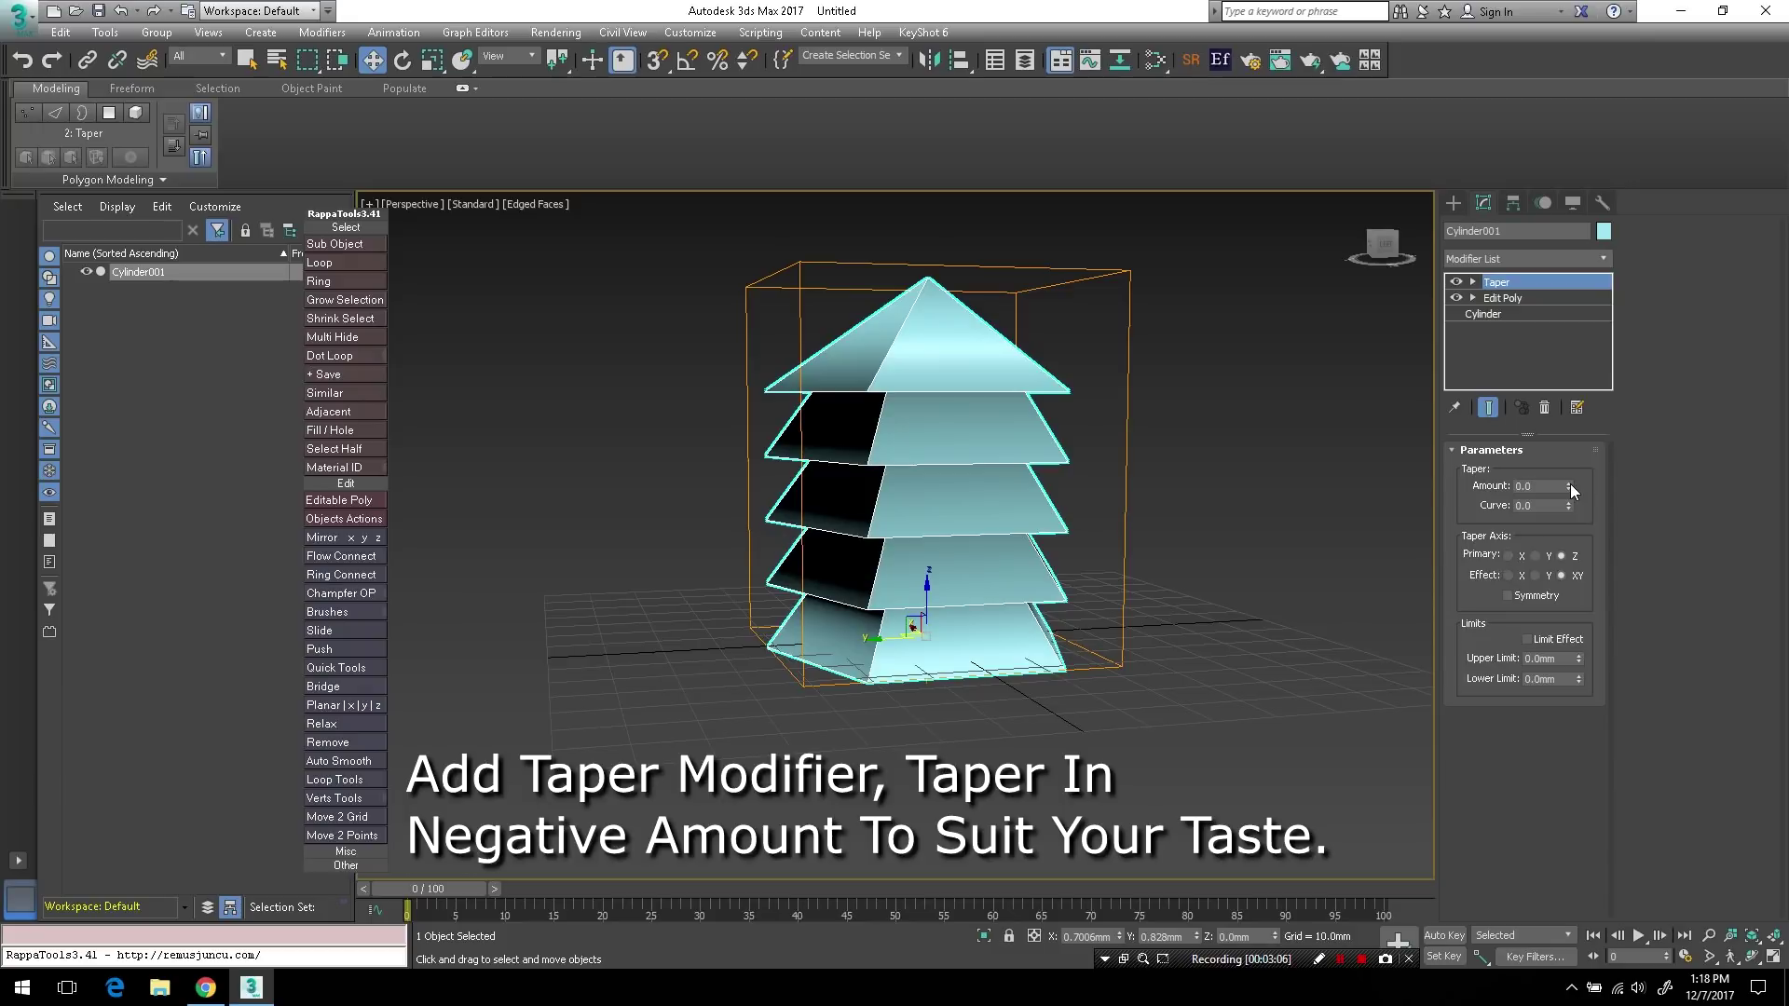
{"action": "left_click_drag", "start_coordinate": [1569, 484], "coordinate": [1584, 549]}
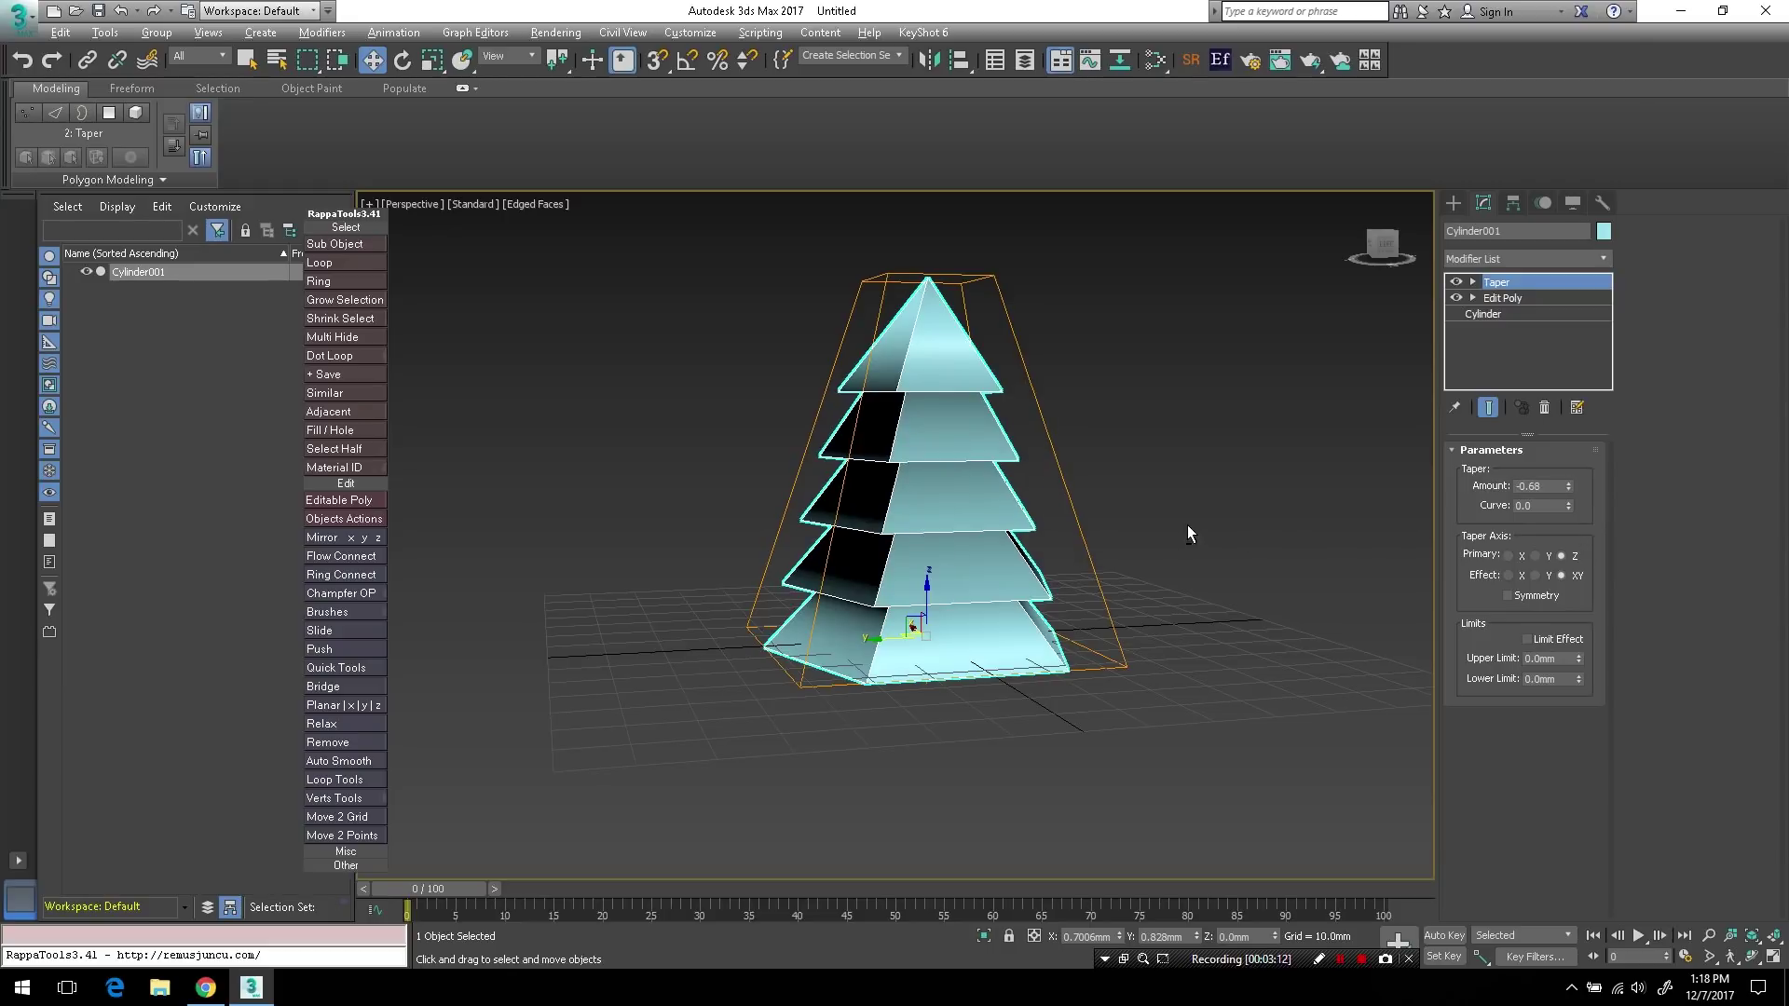
{"action": "mouse_move", "coordinate": [1188, 524]}
{"action": "middle_mouse_down", "text": "alt"}
{"action": "mouse_move", "coordinate": [987, 535]}
{"action": "mouse_move", "coordinate": [959, 562]}
{"action": "mouse_move", "coordinate": [999, 662]}
{"action": "mouse_move", "coordinate": [1160, 517]}
{"action": "middle_mouse_up", "text": "alt"}
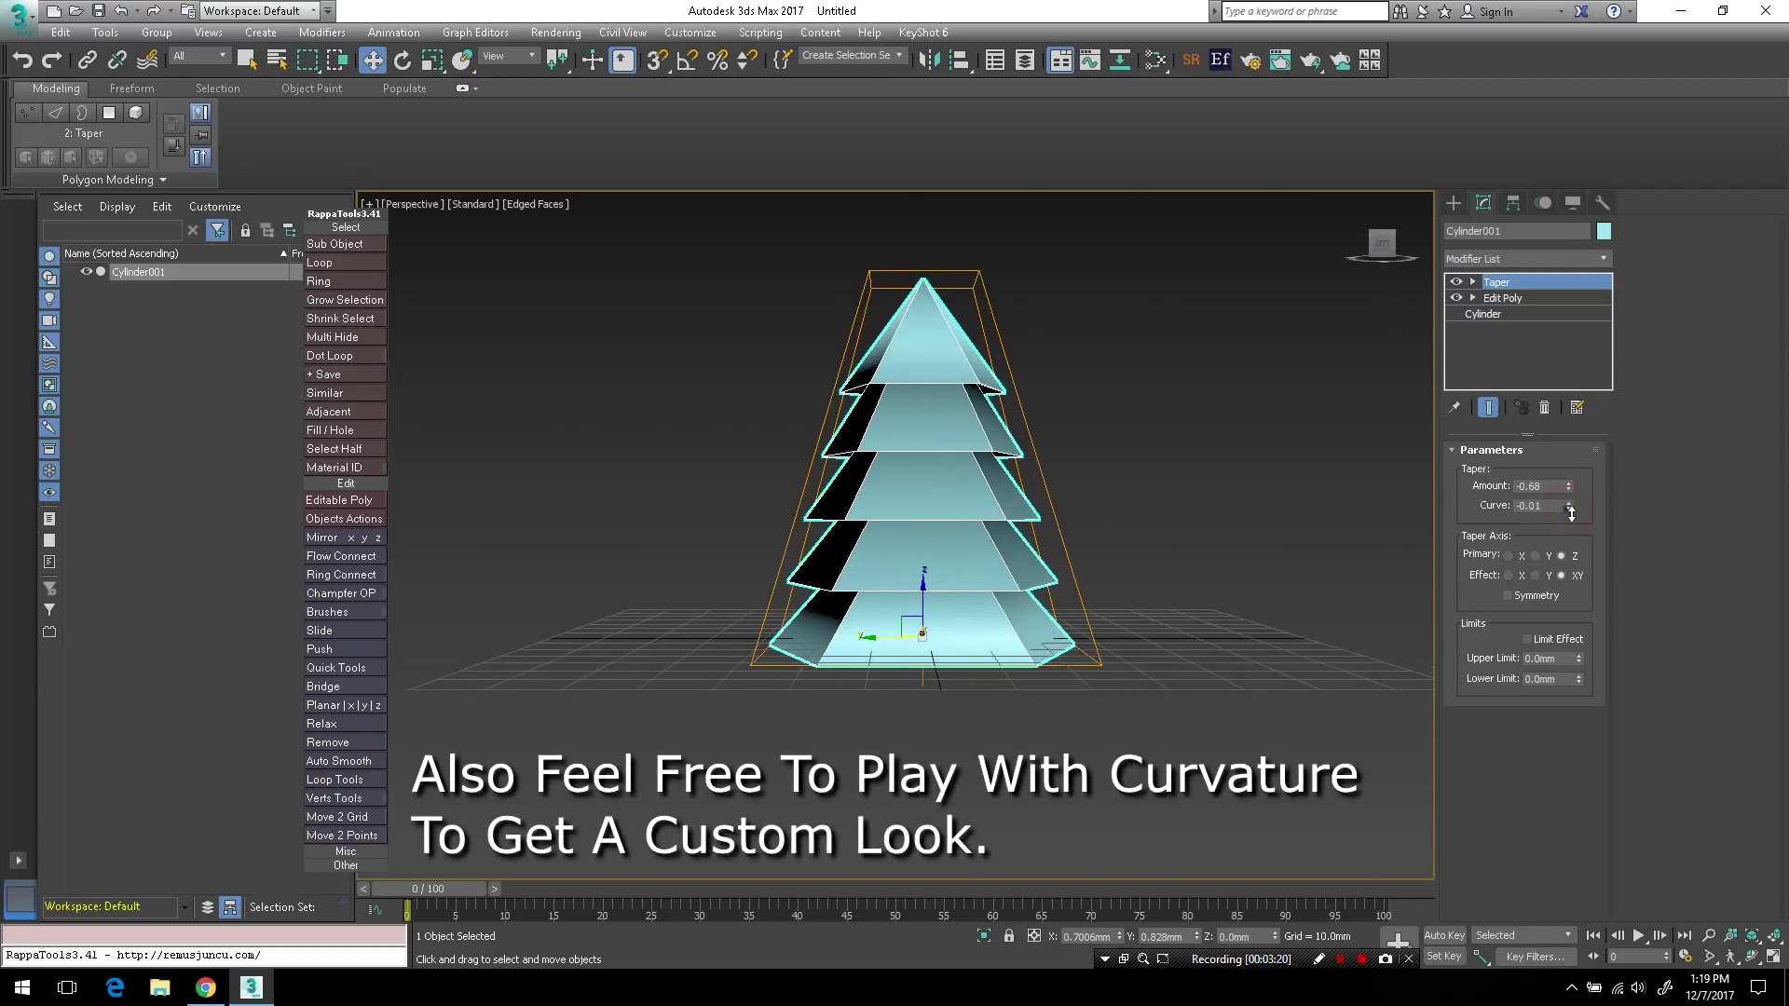
{"action": "left_click_drag", "start_coordinate": [1569, 506], "coordinate": [1586, 533]}
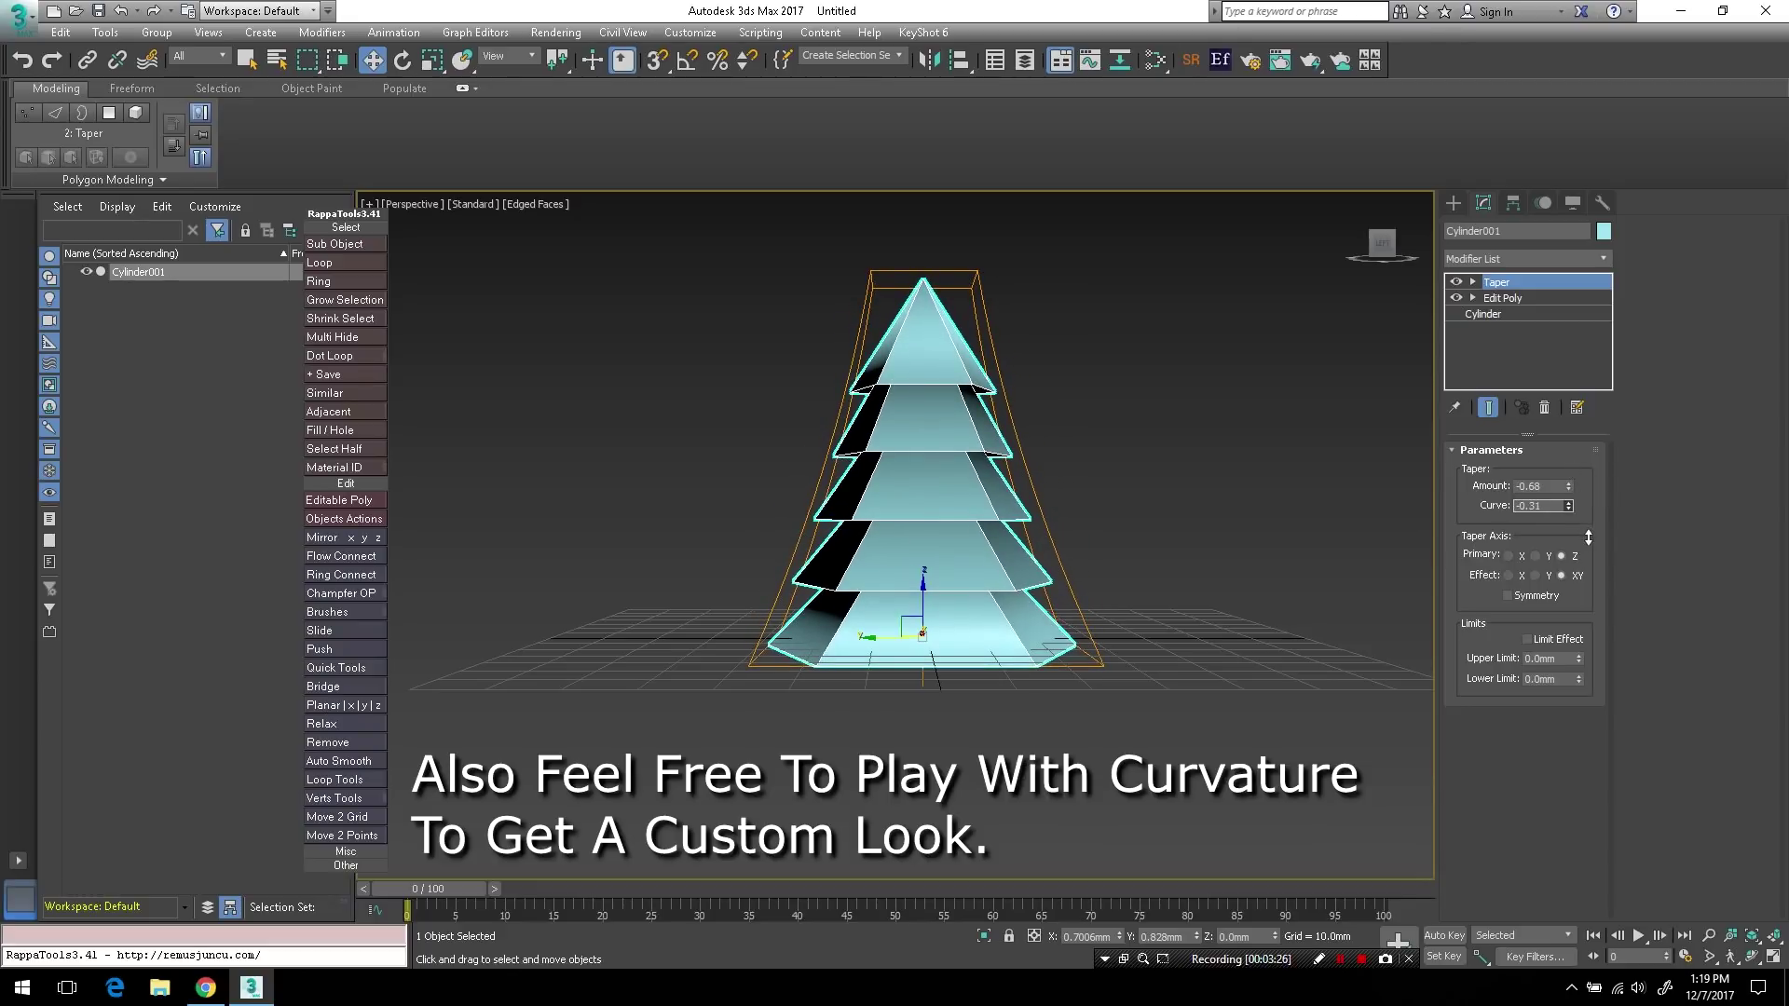
{"action": "left_click_drag", "start_coordinate": [1589, 538], "coordinate": [1584, 526]}
{"action": "middle_click_drag", "start_coordinate": [918, 578], "coordinate": [968, 595], "text": "alt"}
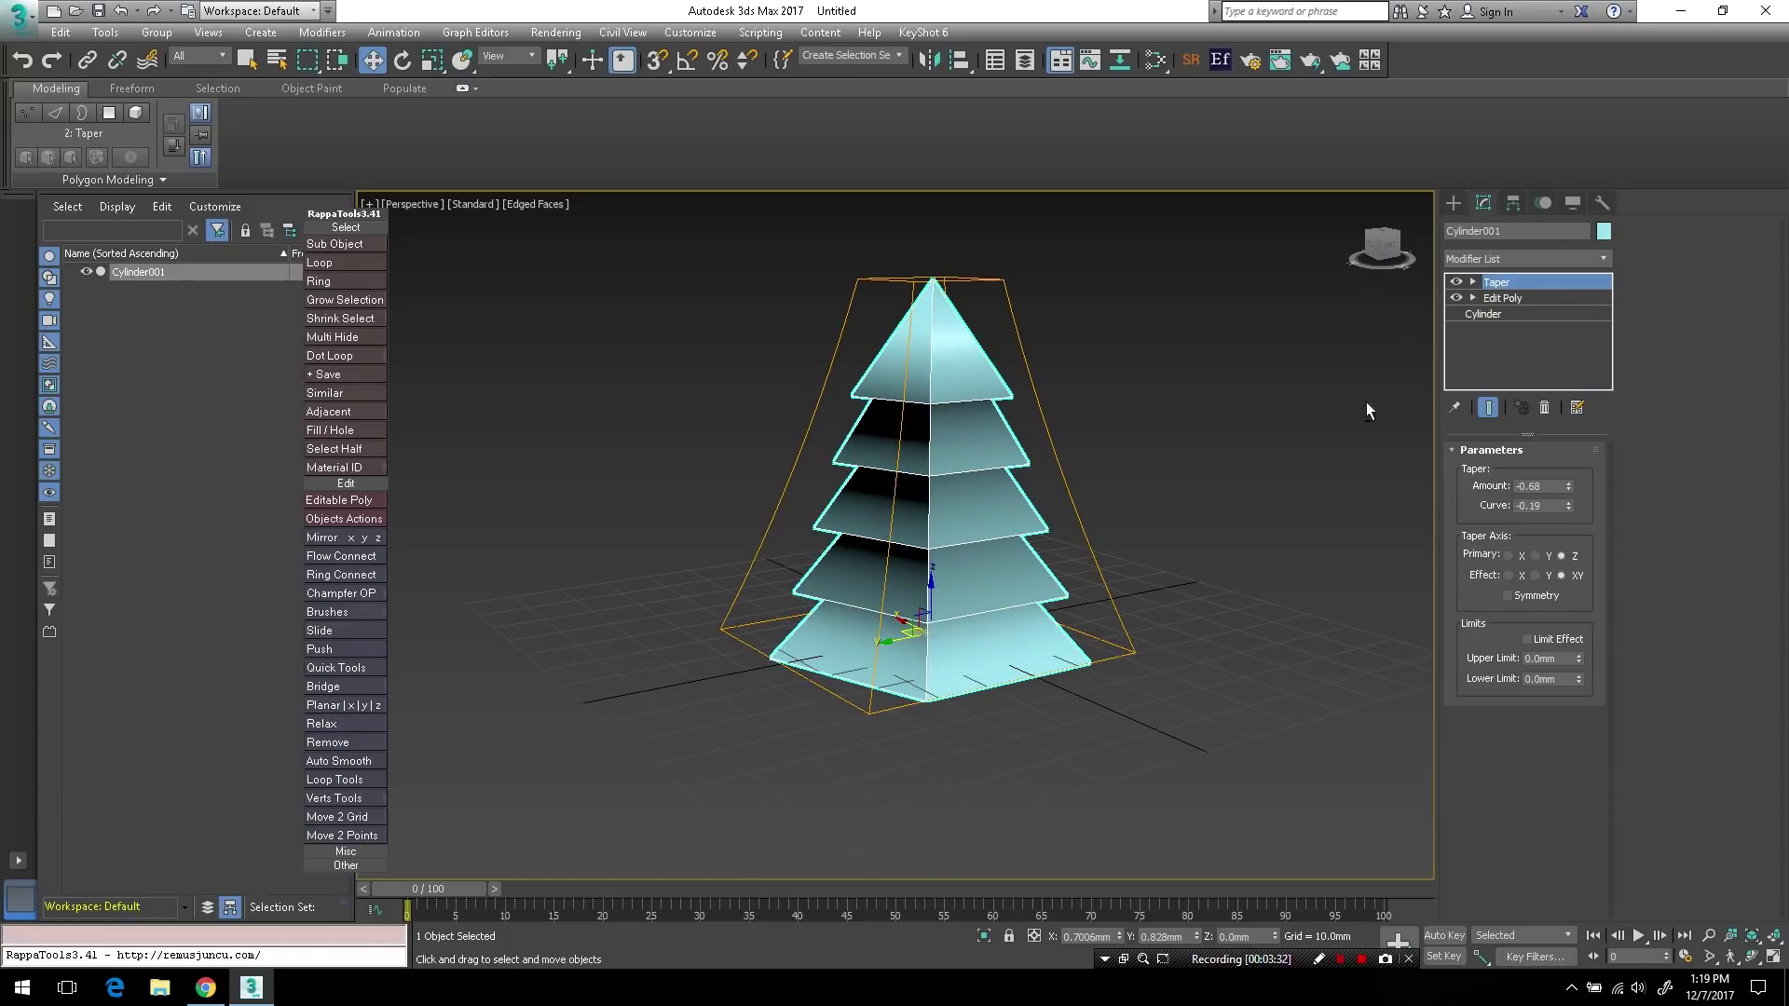
{"action": "left_click", "coordinate": [159, 182]}
- Add a new Edit Poly layer and scale a new loop inward from the bottom border
{"action": "left_click", "coordinate": [112, 246]}
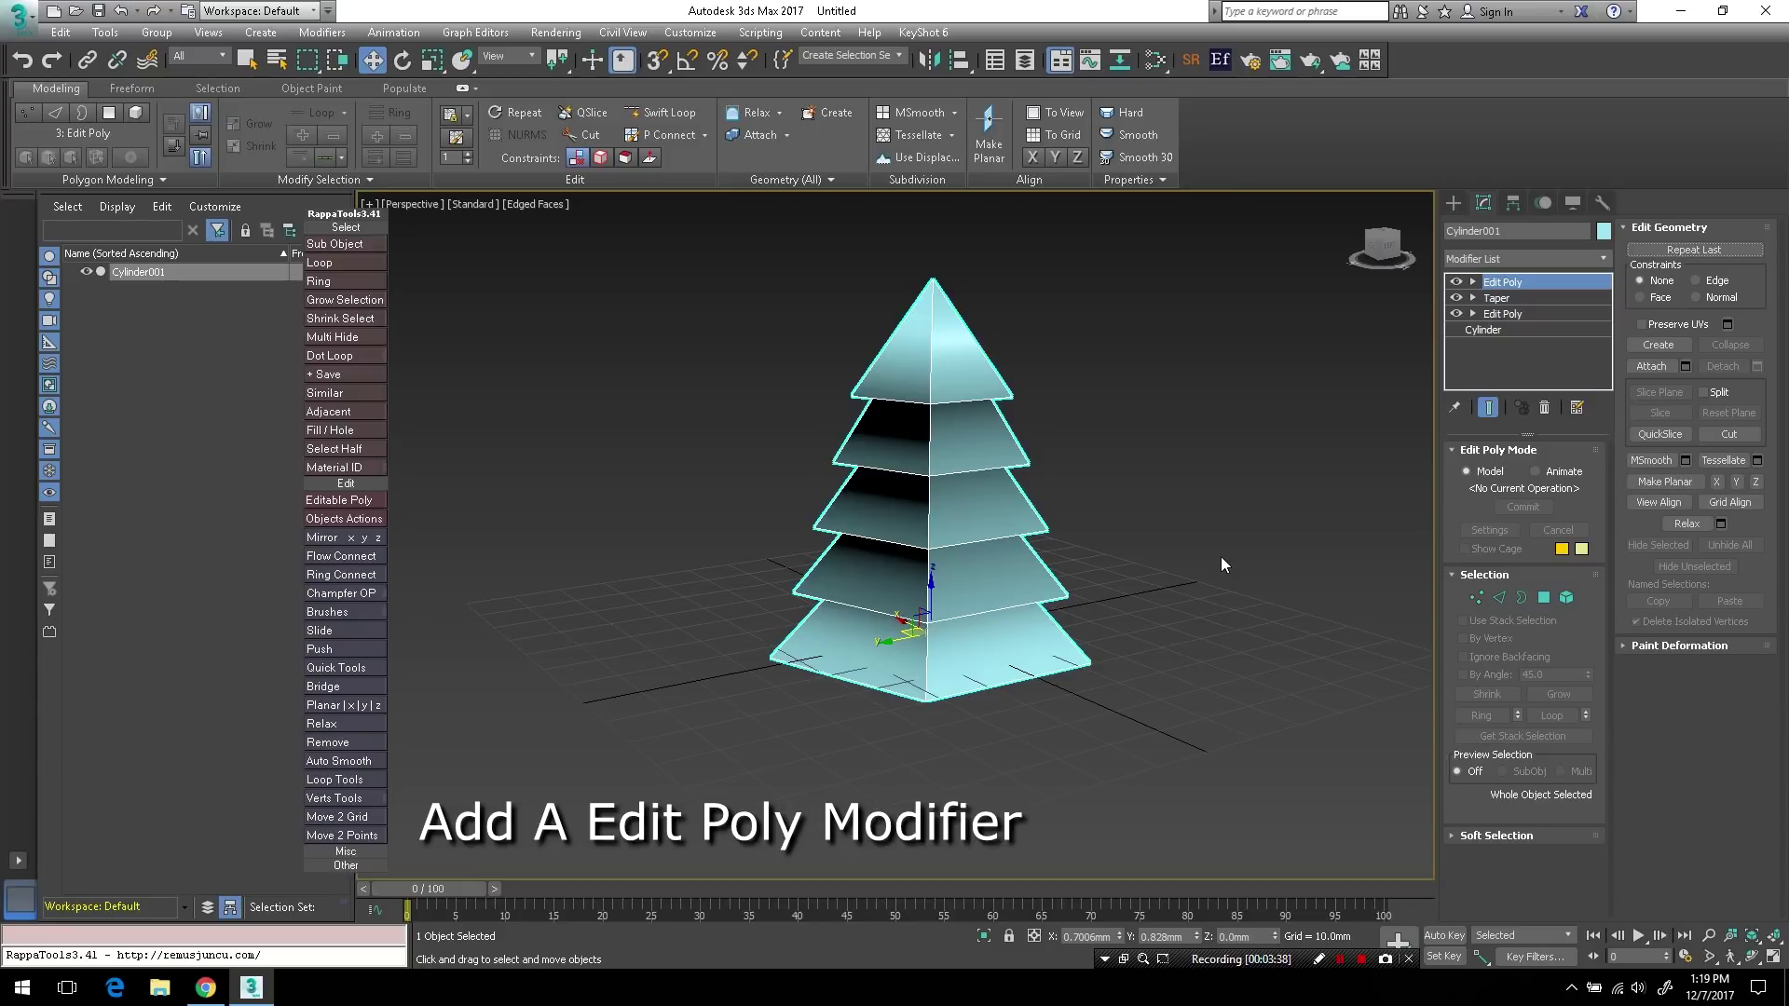
{"action": "middle_click_drag", "start_coordinate": [1176, 552], "coordinate": [1212, 510], "text": "alt"}
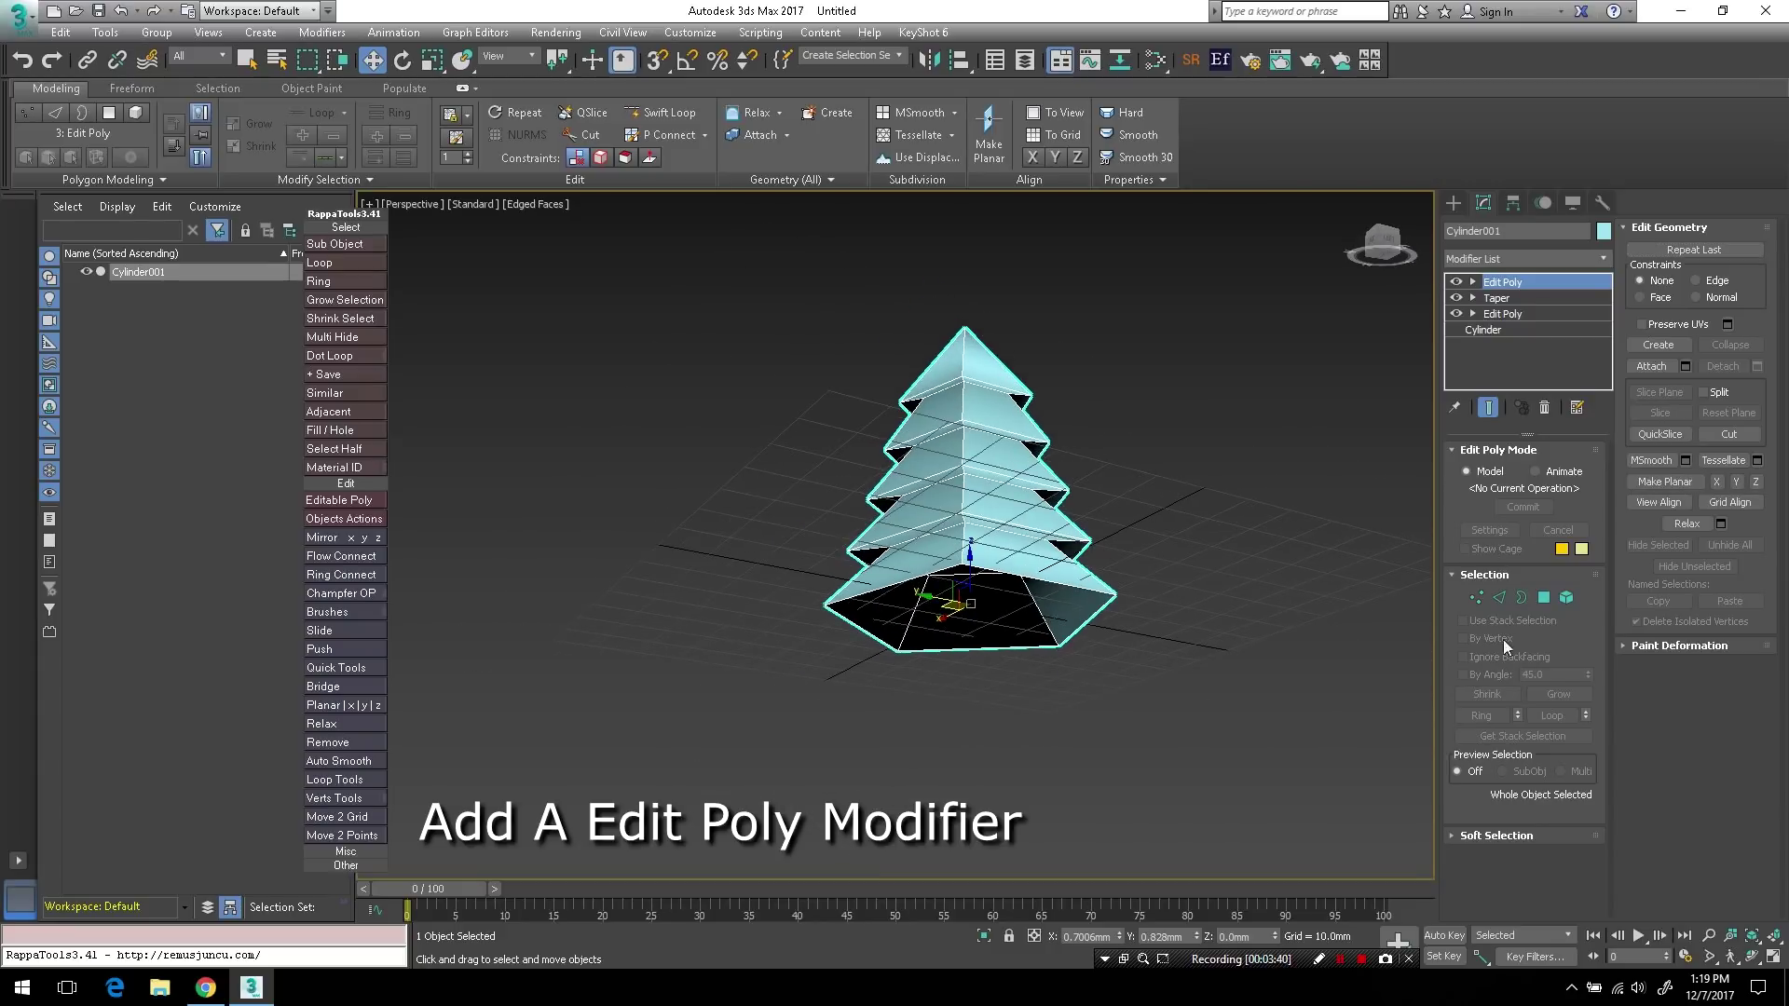
{"action": "scroll", "coordinate": [1081, 541], "scroll_direction": "up", "scroll_amount": 4}
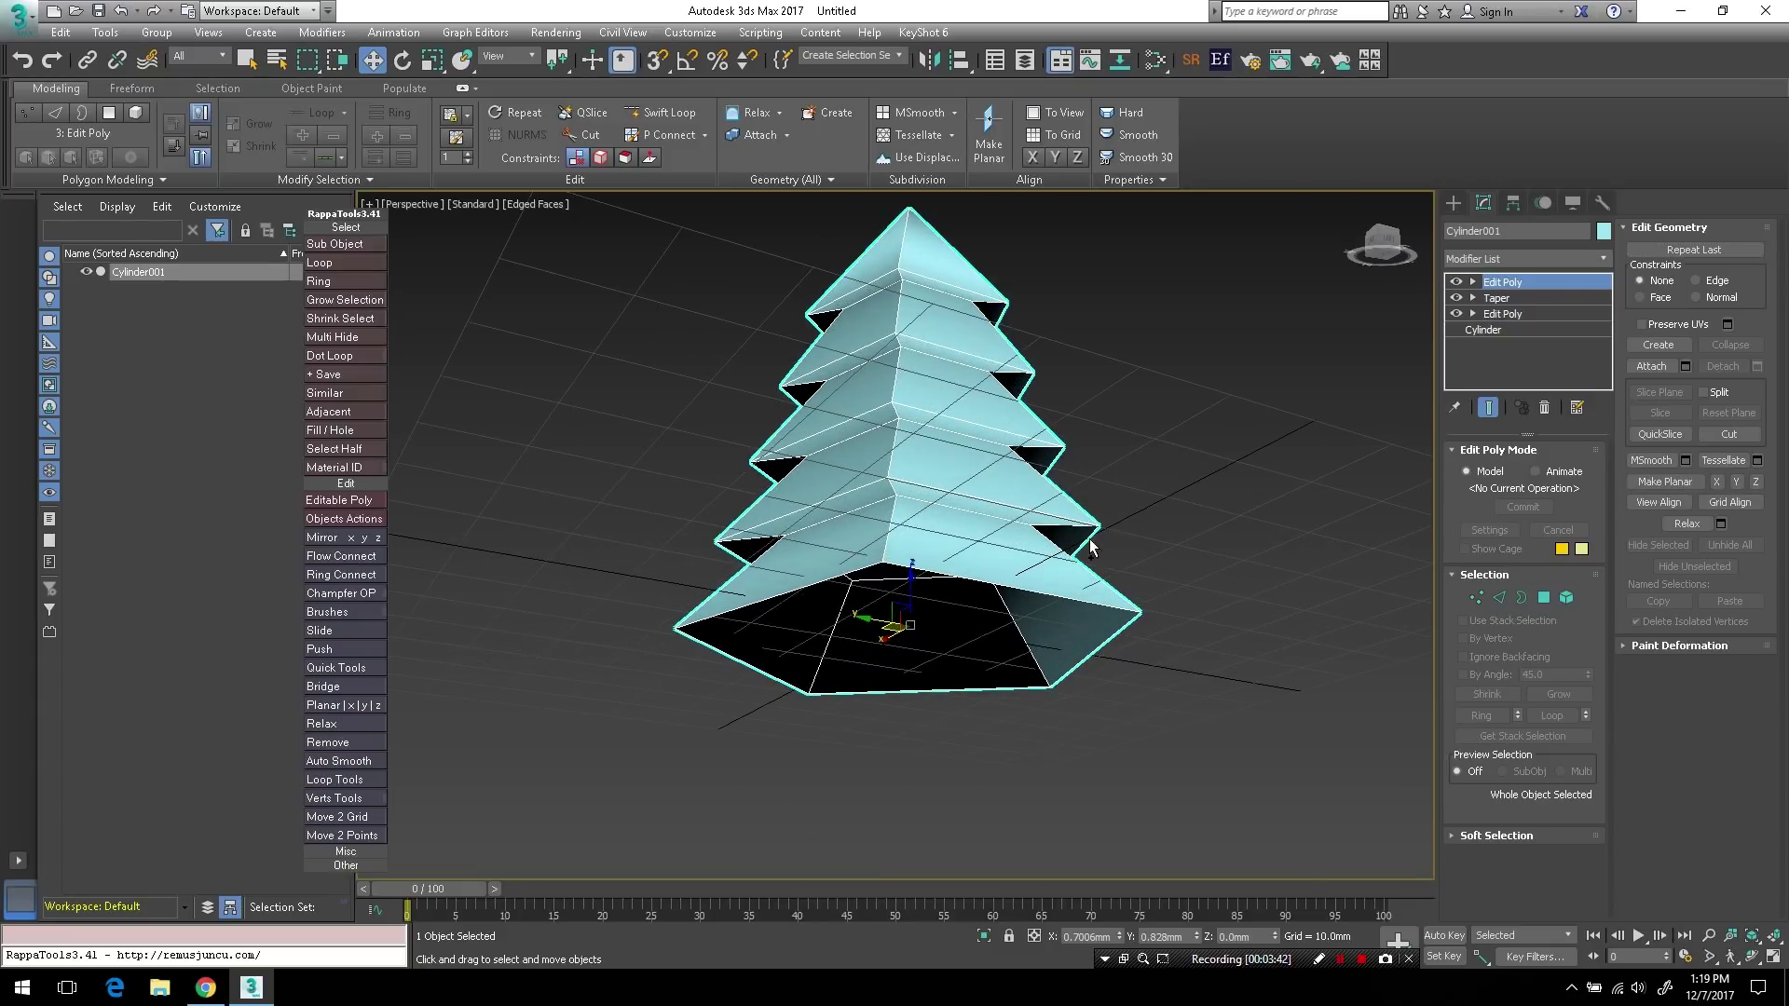
{"action": "left_click", "coordinate": [1500, 598]}
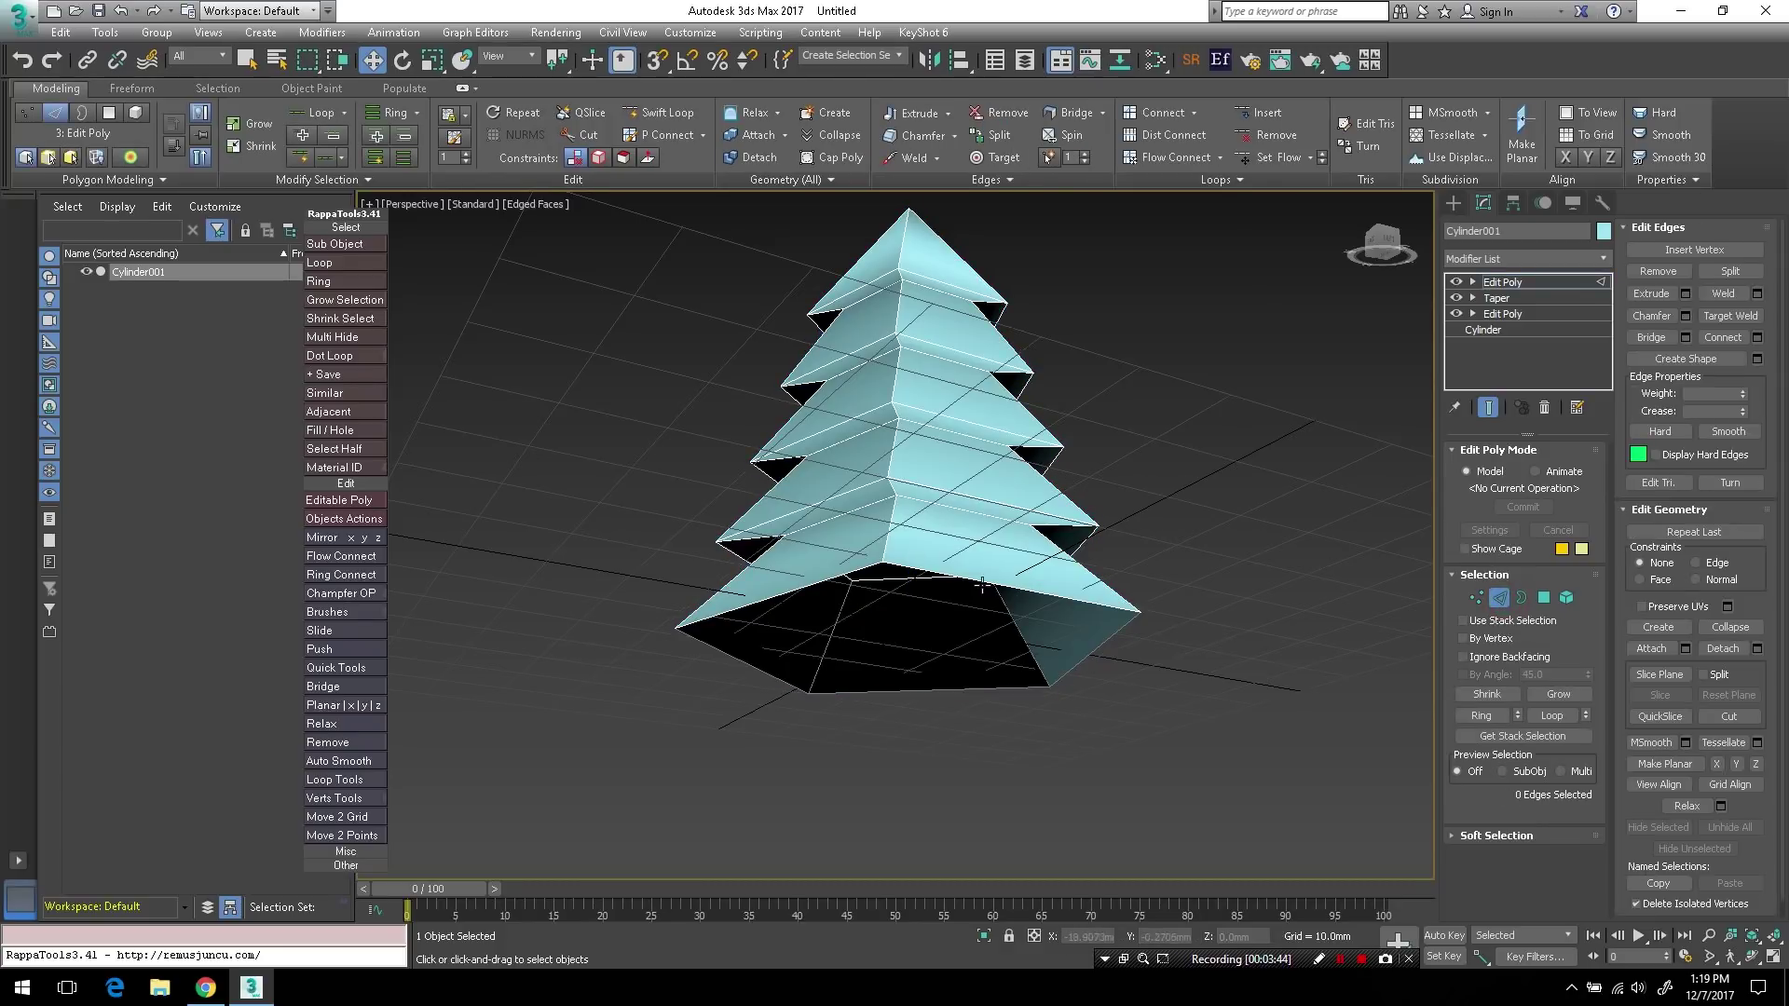
{"action": "double_click", "coordinate": [982, 584]}
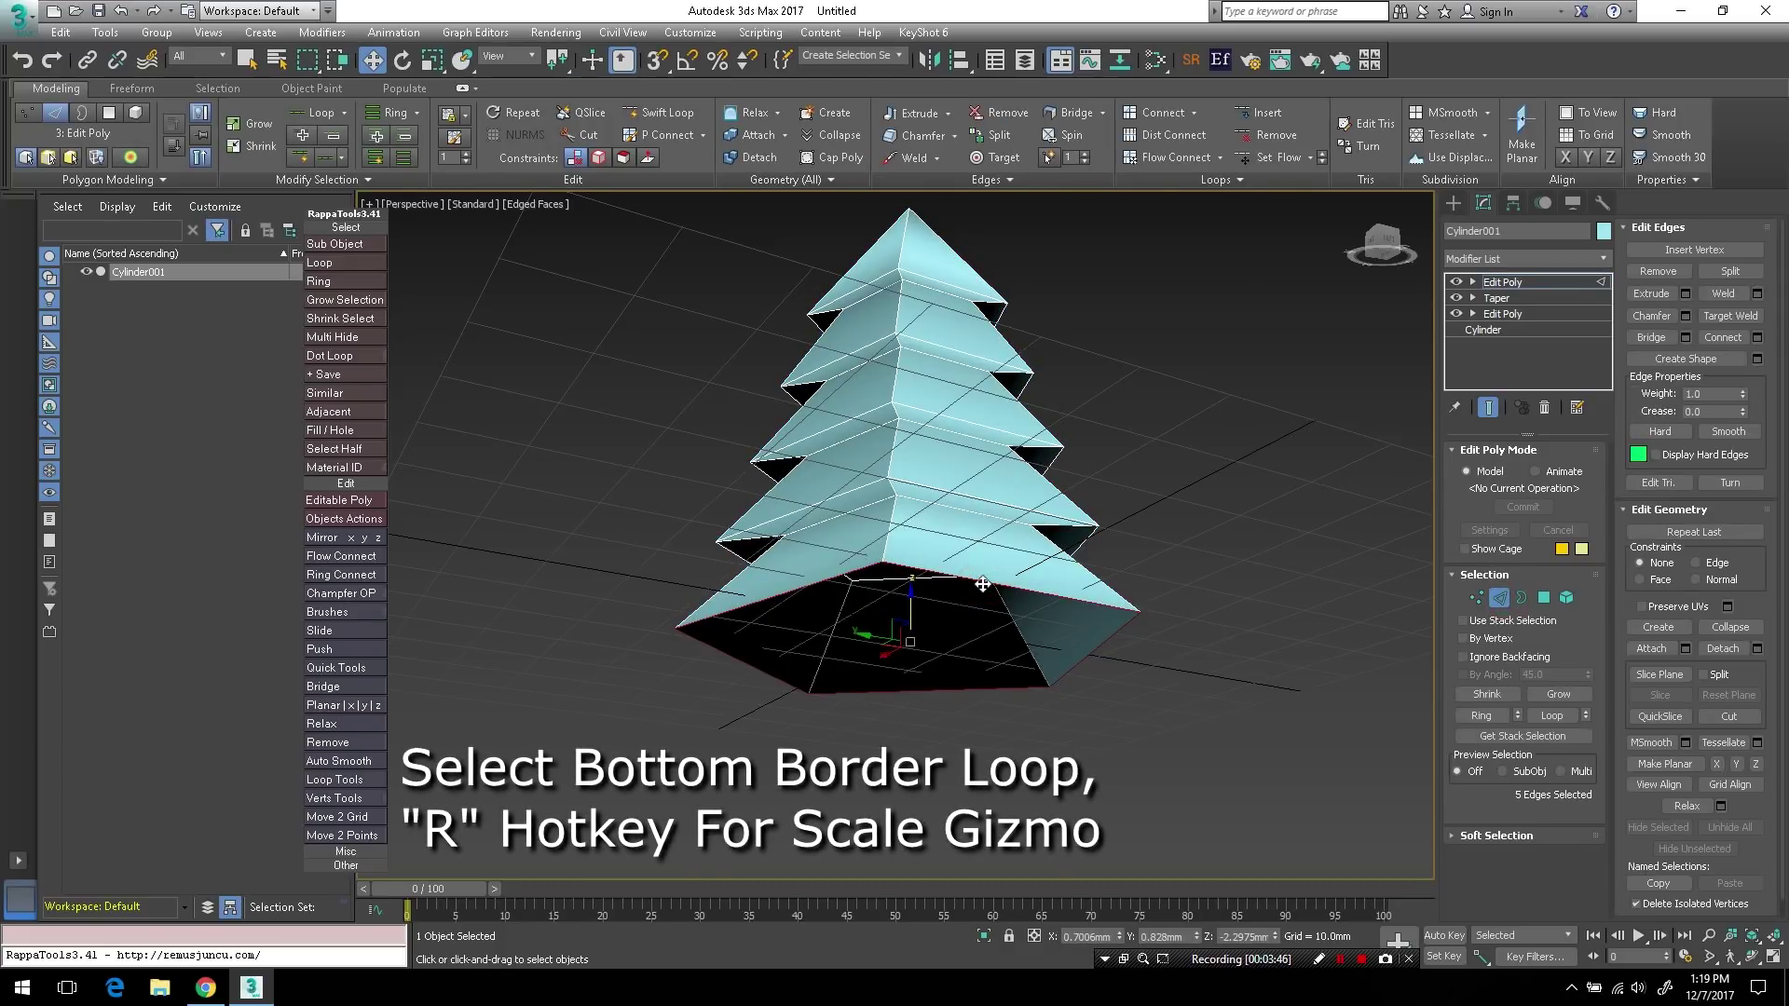
{"action": "key", "text": "r"}
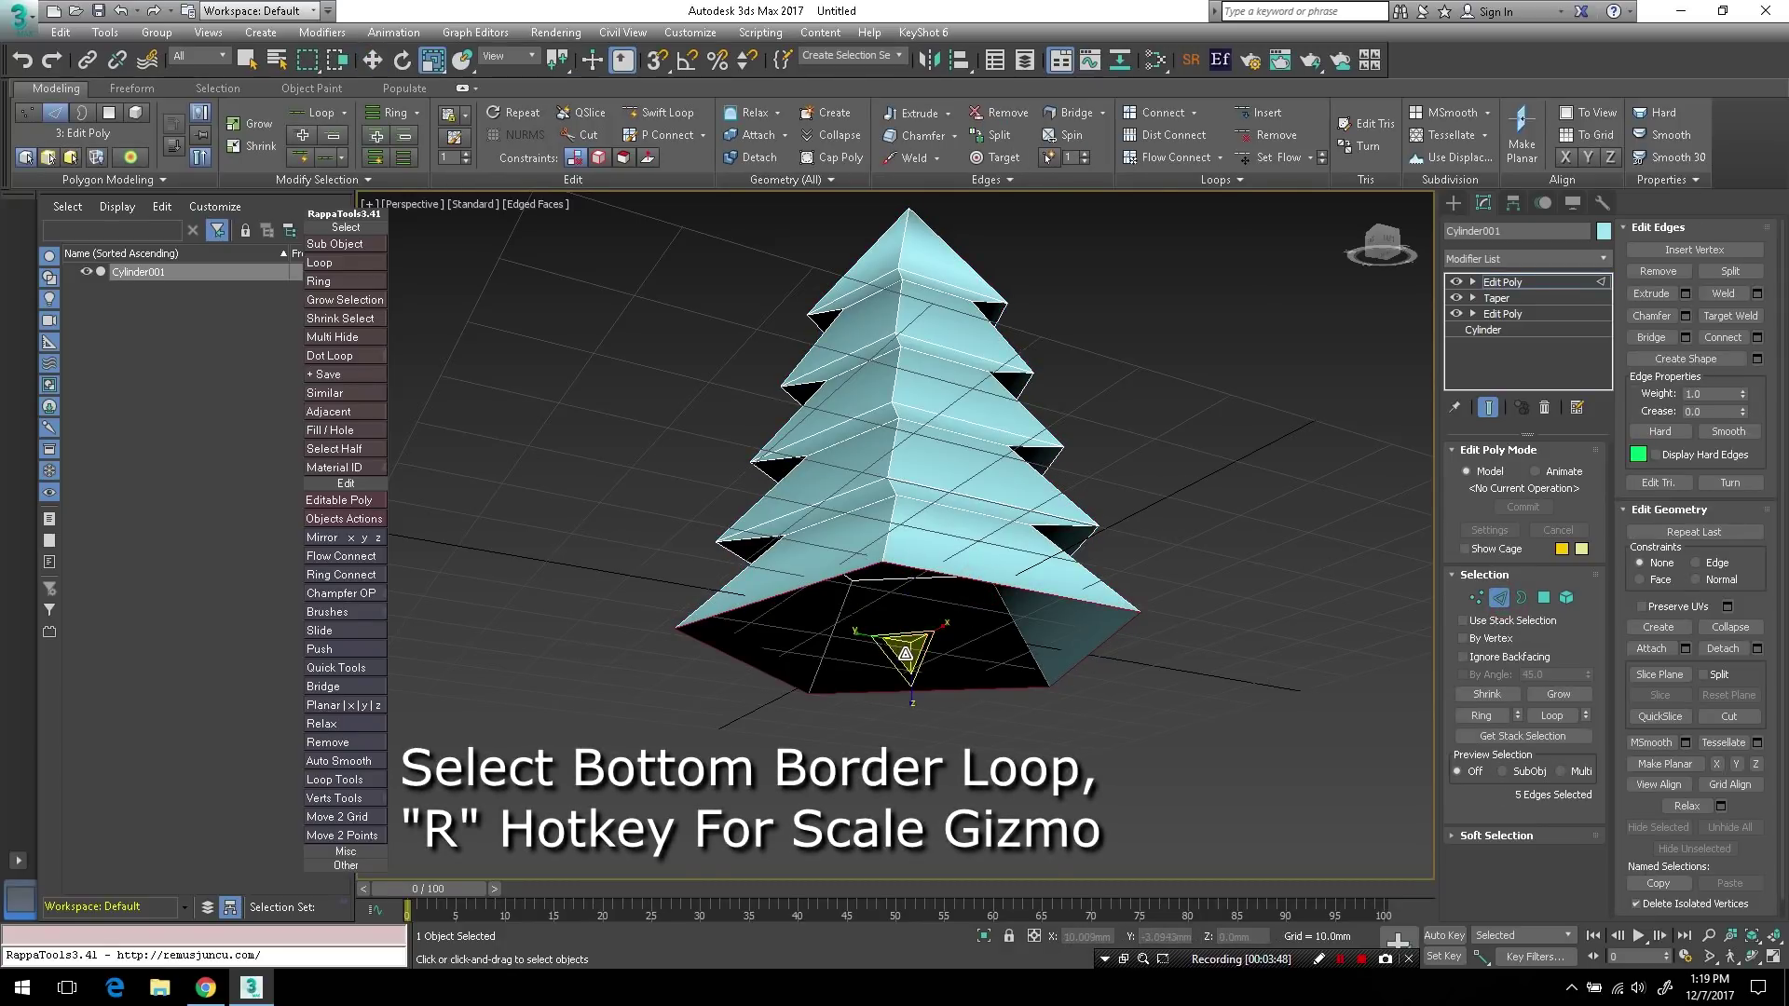
{"action": "left_click_drag", "start_coordinate": [905, 653], "coordinate": [972, 861], "text": "shift"}
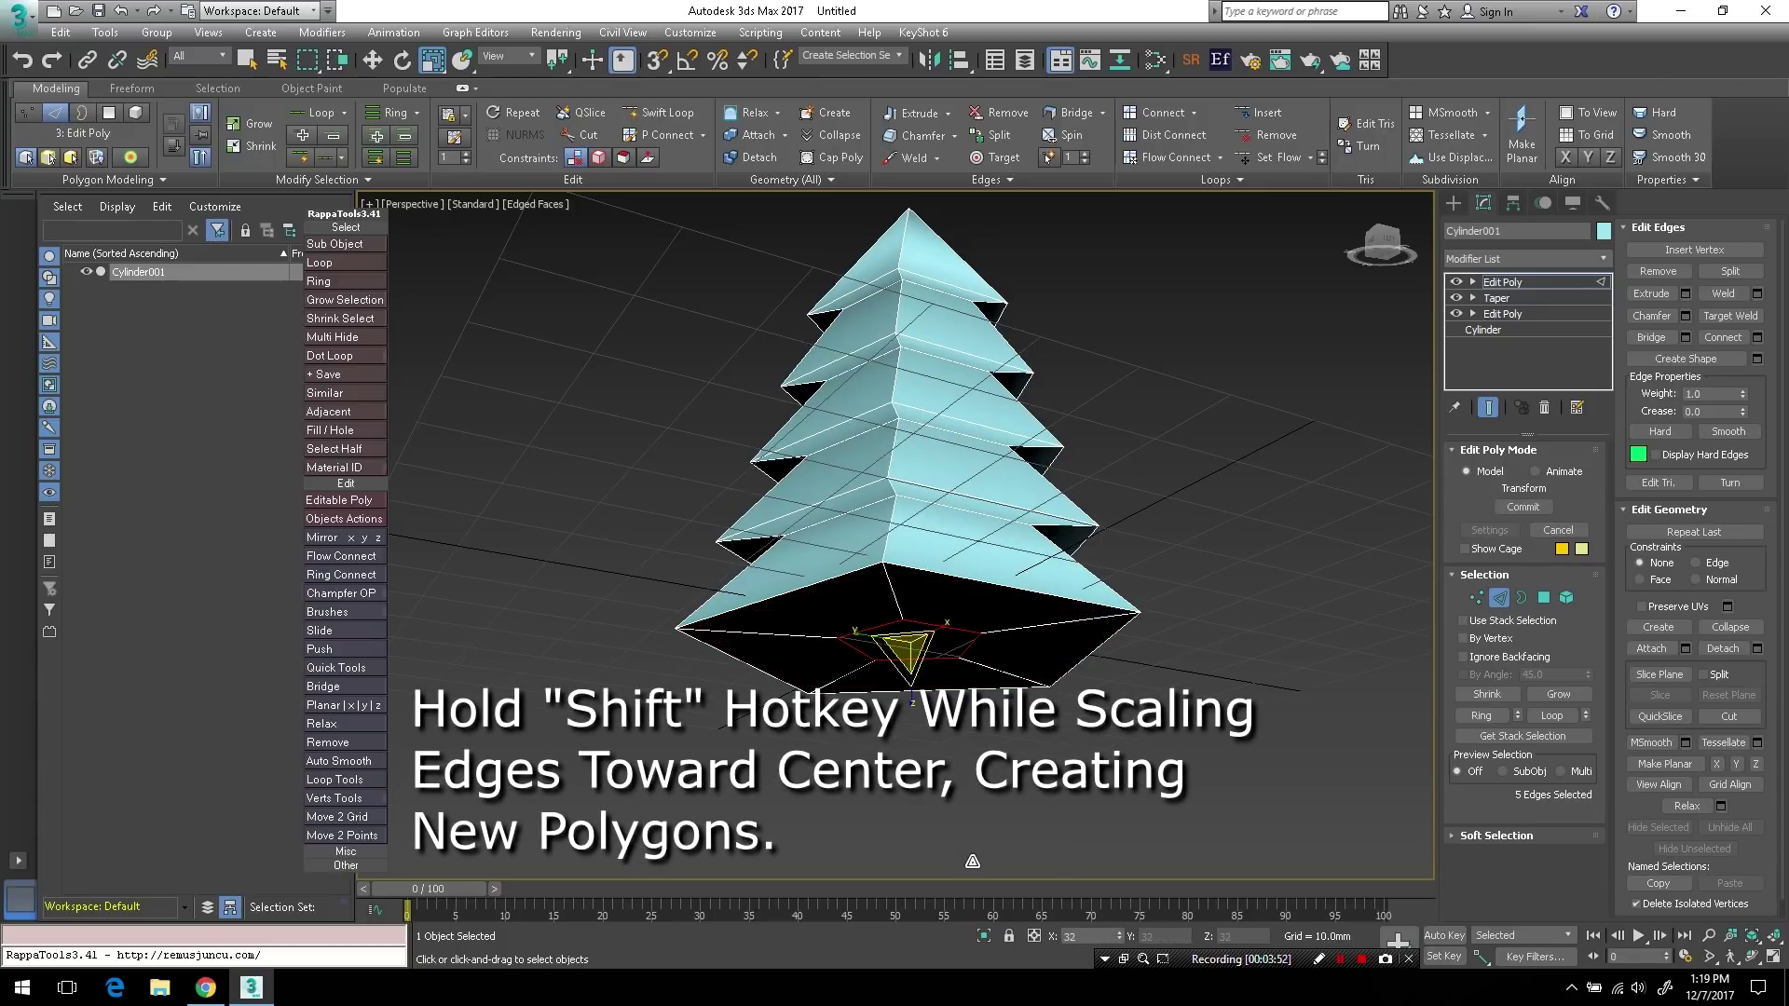
{"action": "left_click_drag", "start_coordinate": [1004, 933], "coordinate": [976, 203], "text": "shift"}
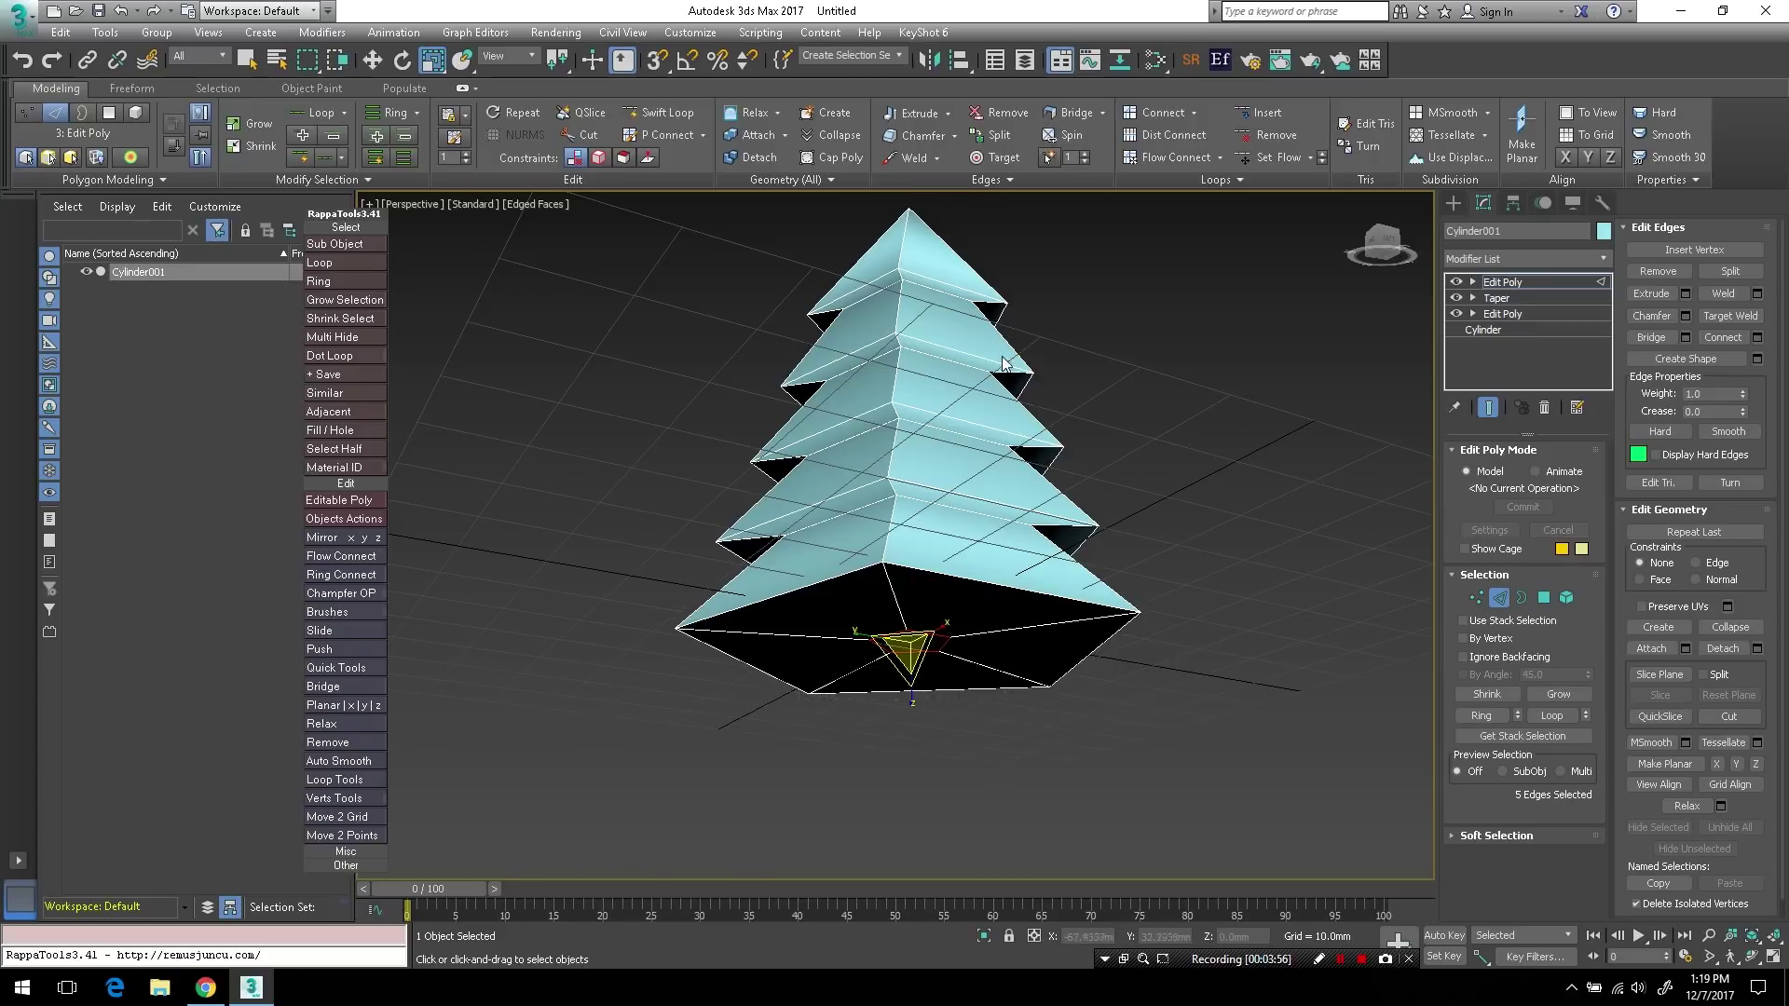
- Extrude the loop down into a short trunk and scale its end inward to close it
{"action": "key", "text": "w"}
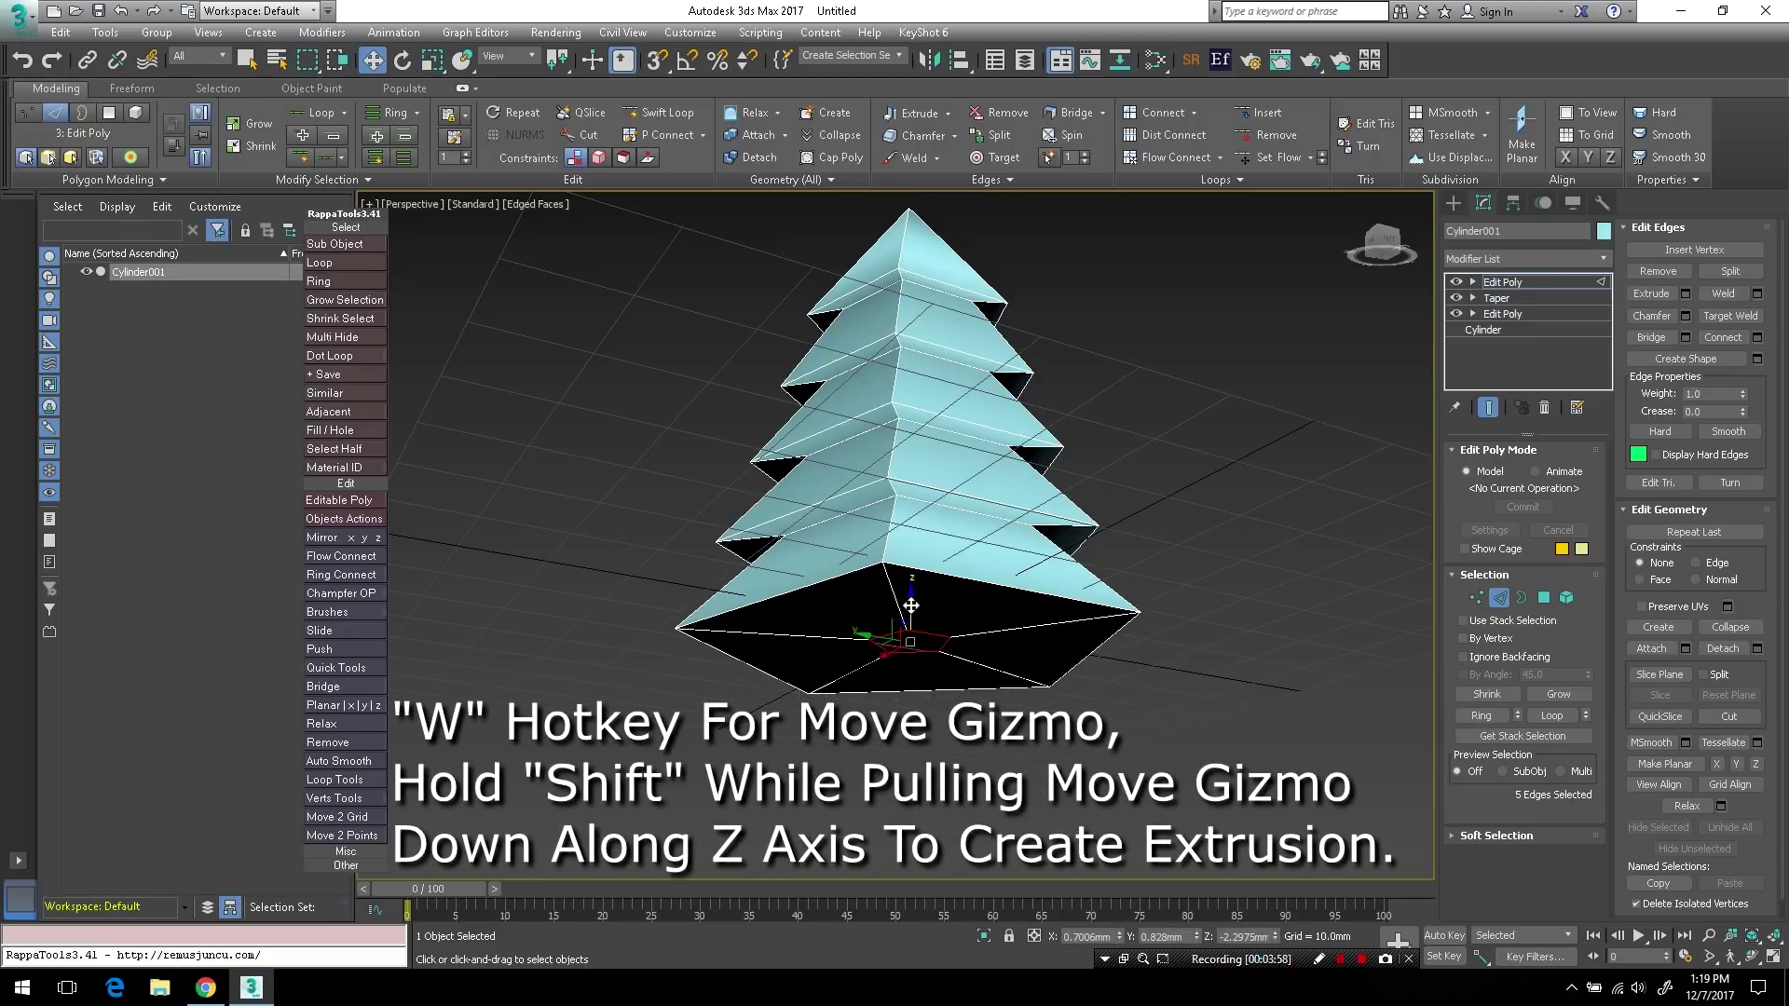
{"action": "left_click_drag", "start_coordinate": [910, 601], "coordinate": [910, 653], "text": "shift"}
{"action": "middle_click_drag", "start_coordinate": [911, 652], "coordinate": [893, 606], "text": "alt"}
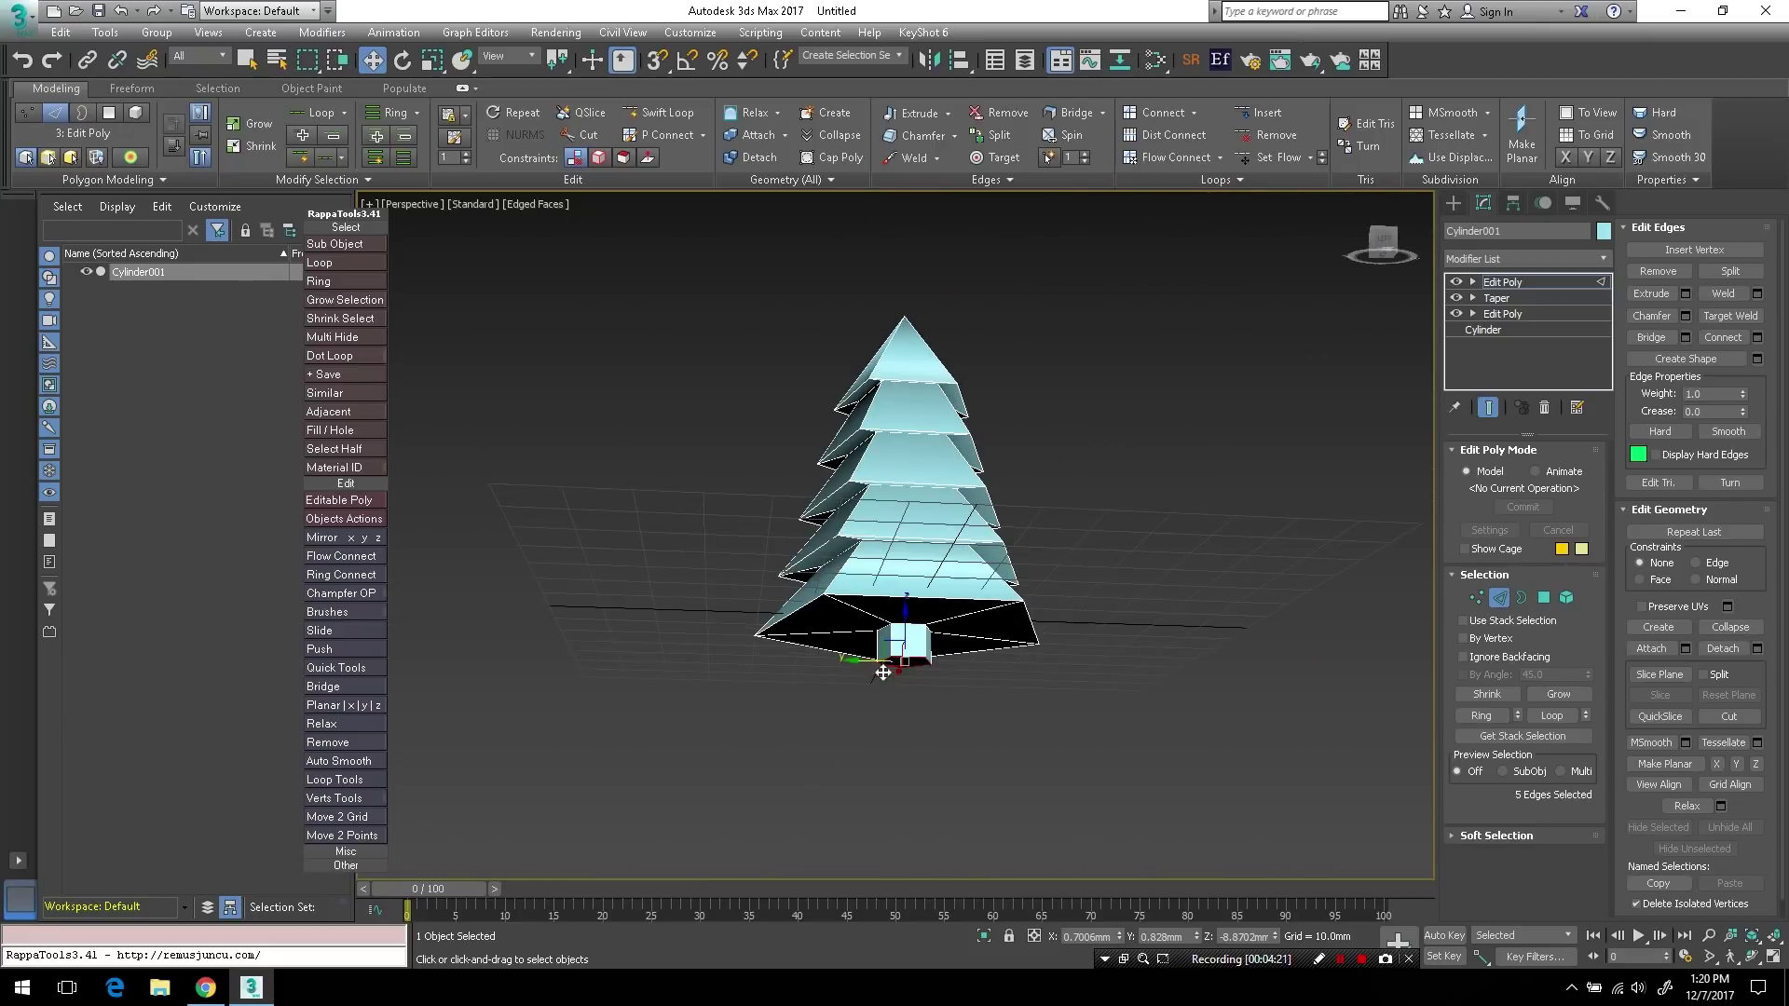
{"action": "key", "text": "r"}
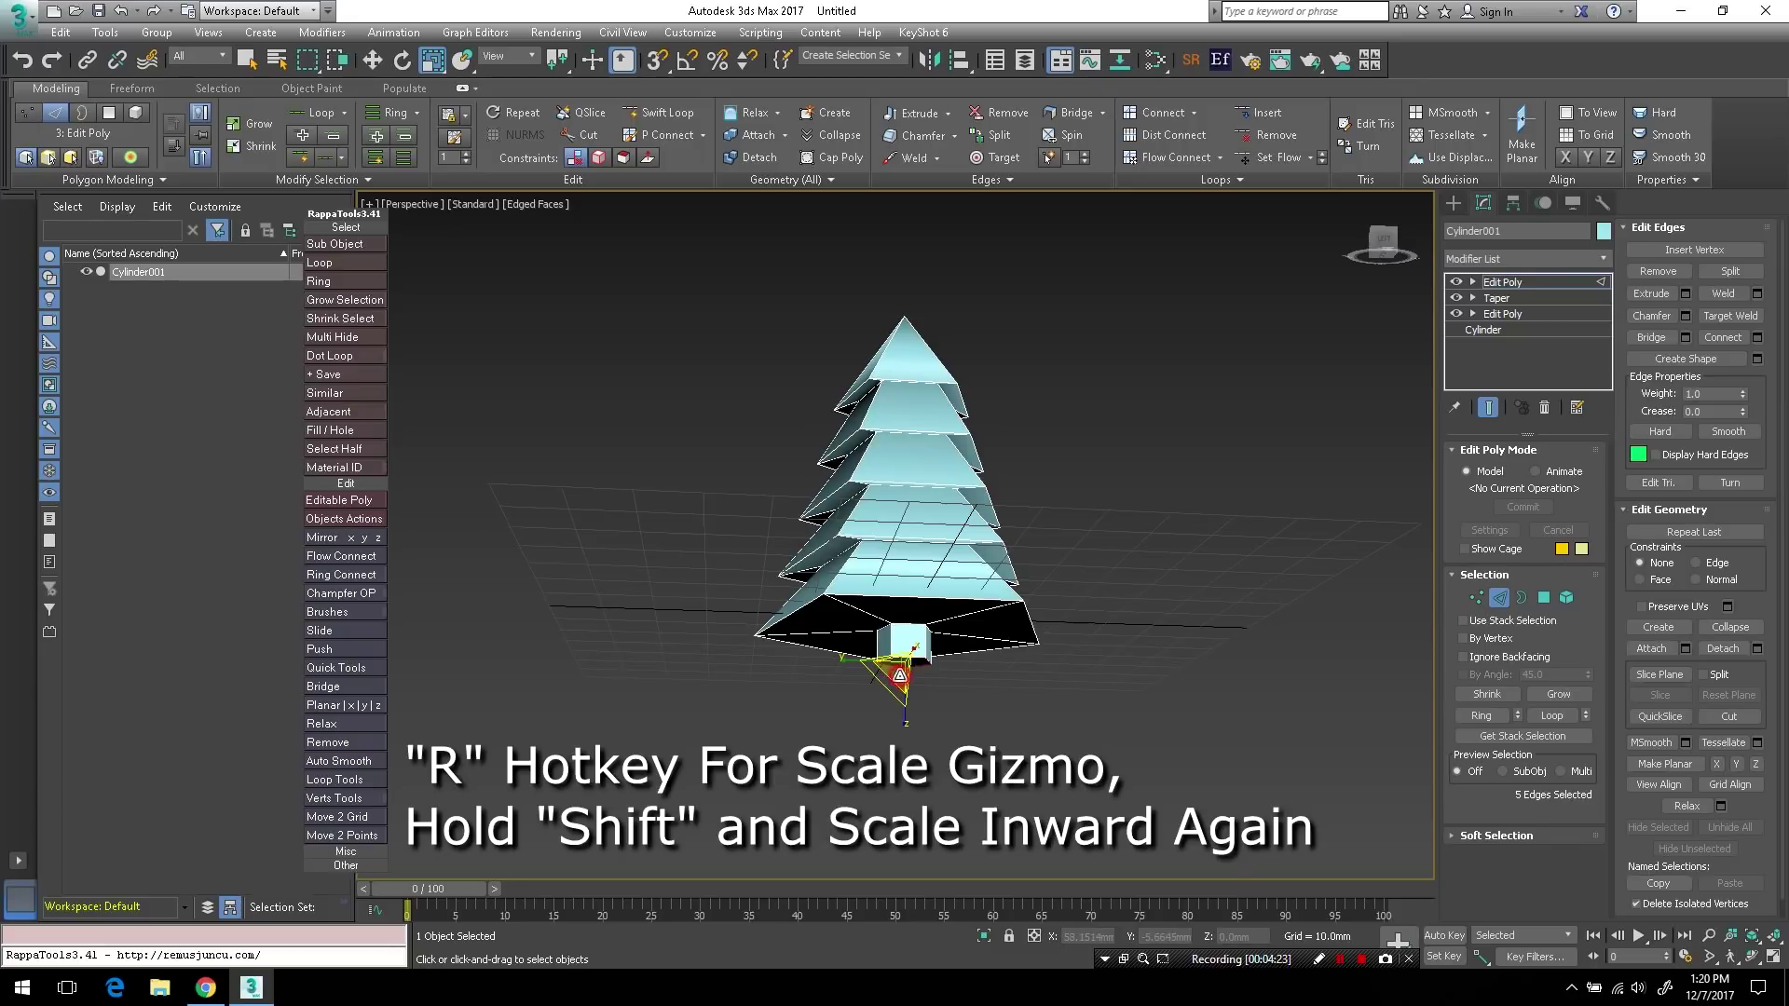
{"action": "left_click_drag", "start_coordinate": [900, 675], "coordinate": [918, 731], "text": "shift"}
{"action": "middle_click_drag", "start_coordinate": [948, 678], "coordinate": [939, 643], "text": "alt"}
{"action": "scroll", "coordinate": [939, 643], "scroll_direction": "up", "scroll_amount": 3}
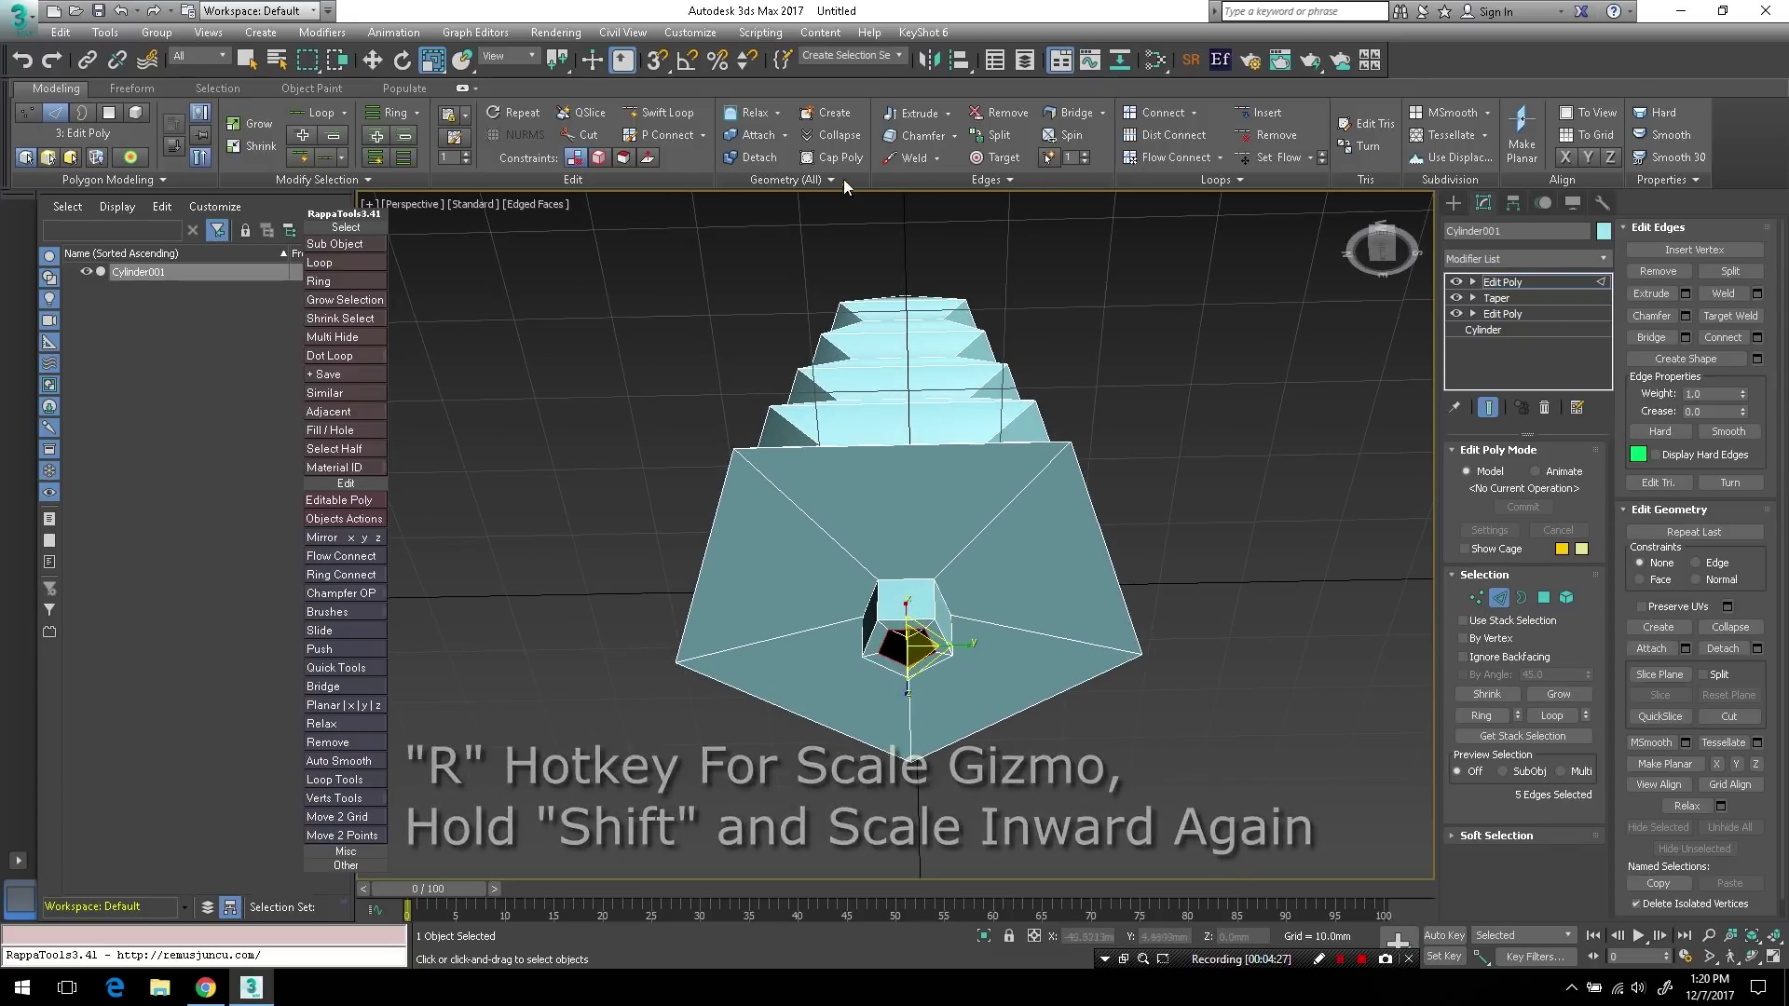
{"action": "left_click", "coordinate": [898, 403]}
{"action": "middle_click_drag", "start_coordinate": [967, 643], "coordinate": [885, 701], "text": "alt"}
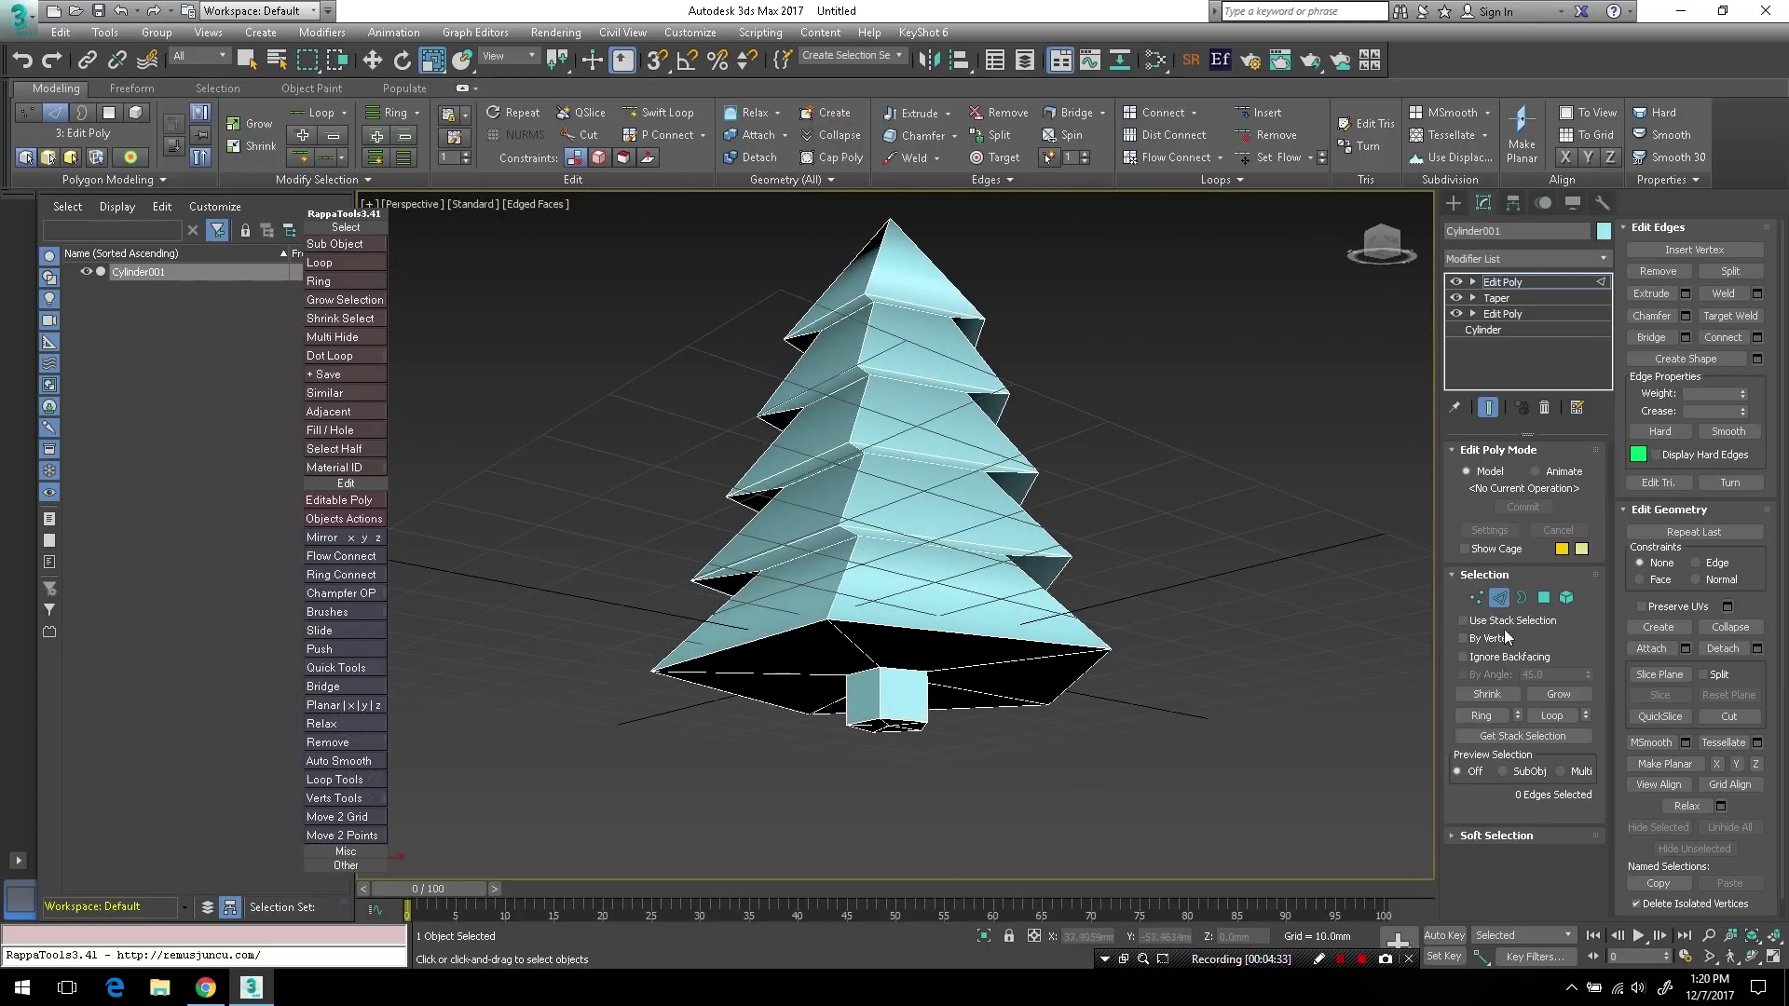
{"action": "left_click", "coordinate": [1544, 597]}
{"action": "middle_click_drag", "start_coordinate": [885, 736], "coordinate": [838, 714], "text": "alt"}
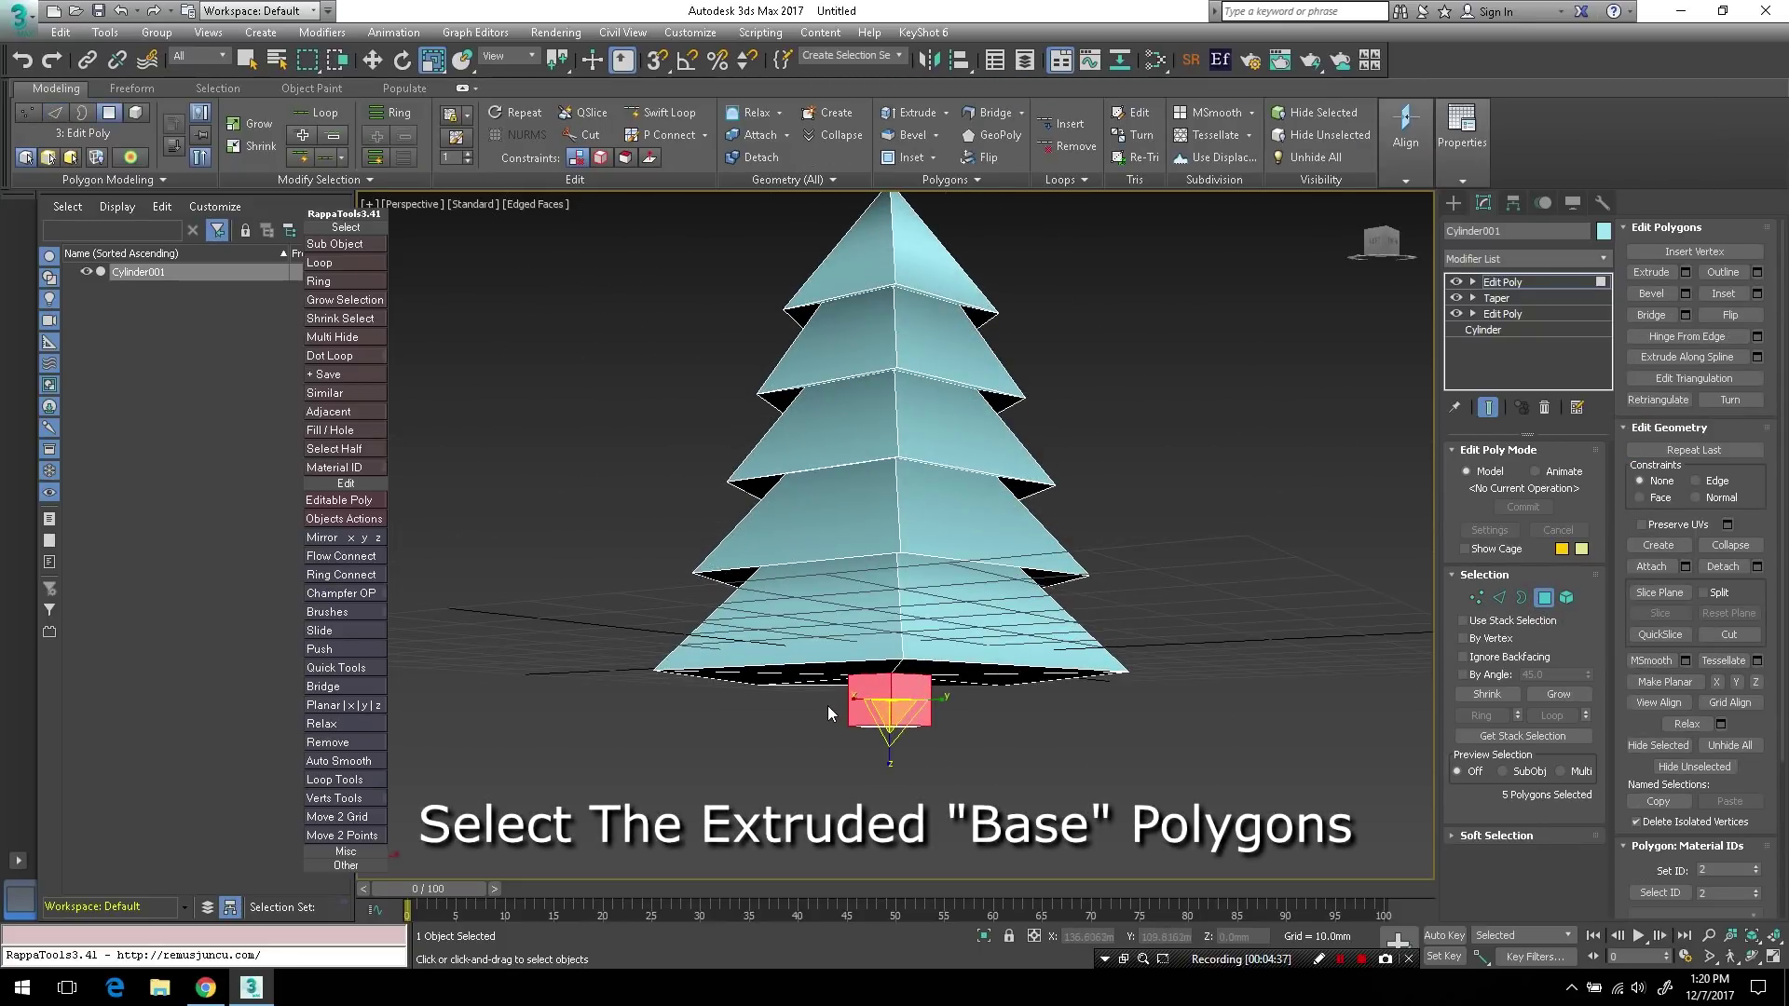
- Finish selecting the trunk polygons, then invert the selection to the foliage faces
{"action": "left_click_drag", "start_coordinate": [828, 706], "coordinate": [967, 779], "text": "ctrl"}
{"action": "middle_click_drag", "start_coordinate": [1025, 730], "coordinate": [998, 694], "text": "alt"}
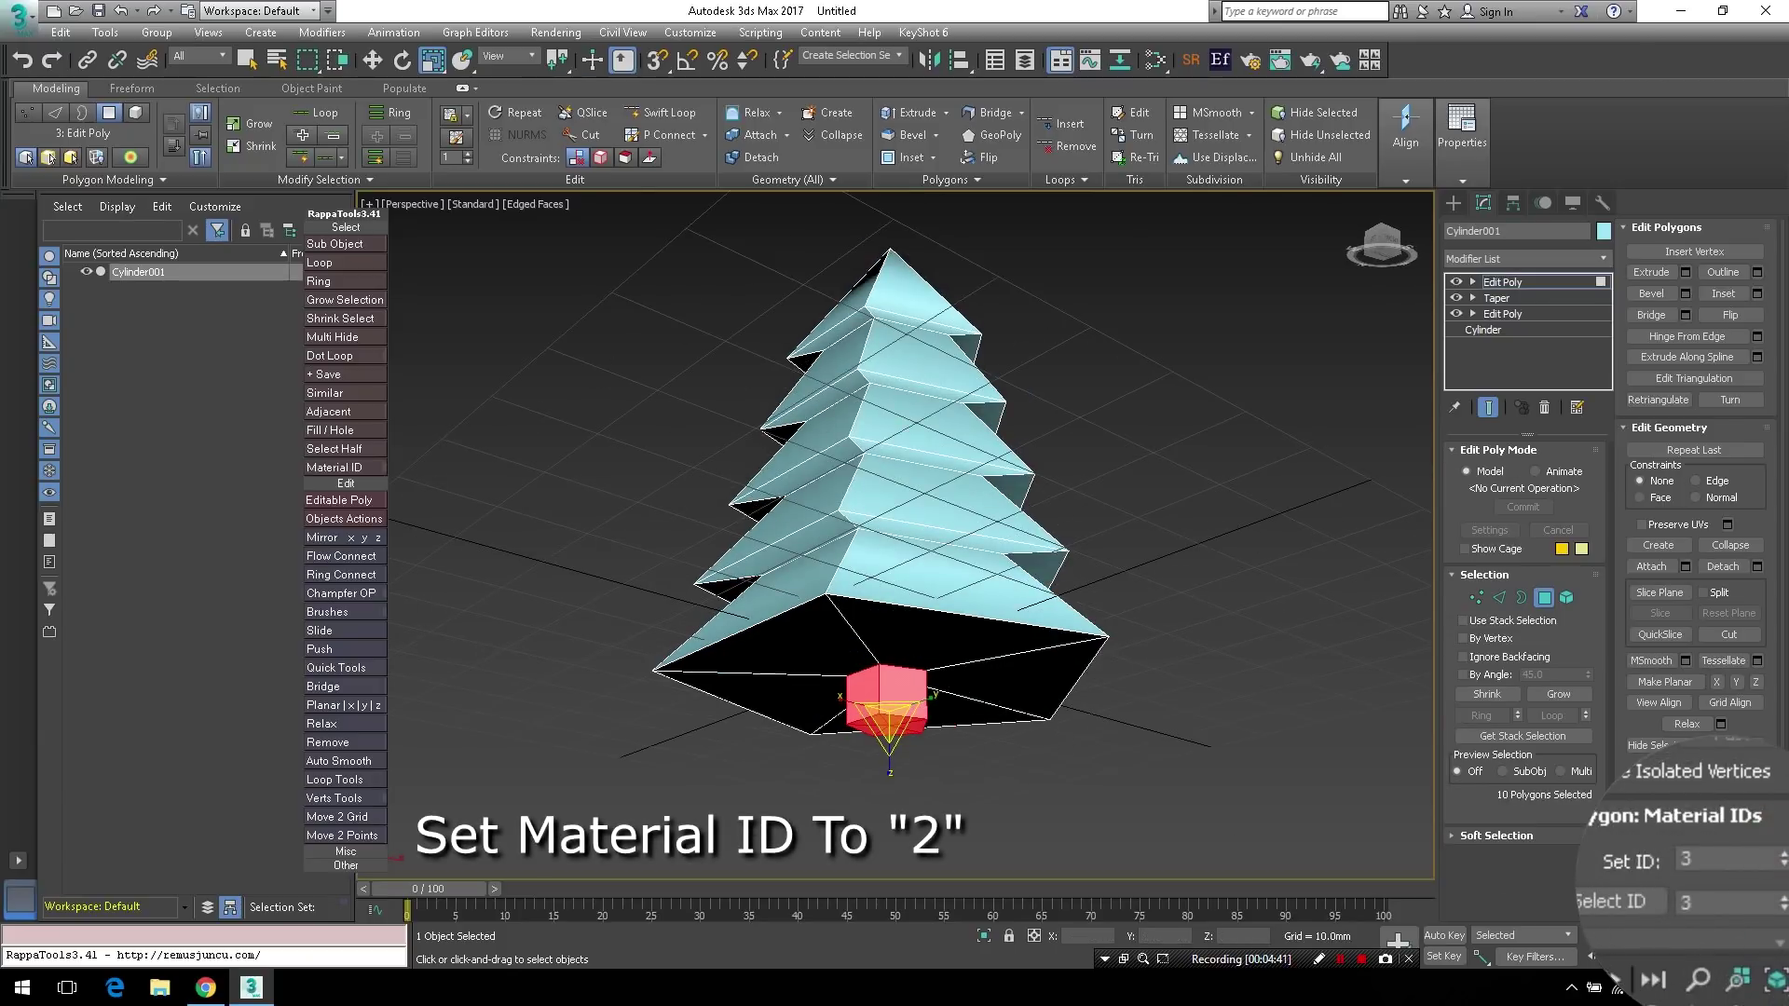
{"action": "mouse_move", "coordinate": [880, 616]}
{"action": "middle_mouse_down", "text": "alt"}
{"action": "mouse_move", "coordinate": [876, 580]}
{"action": "mouse_move", "coordinate": [890, 610]}
{"action": "middle_mouse_up", "text": "alt"}
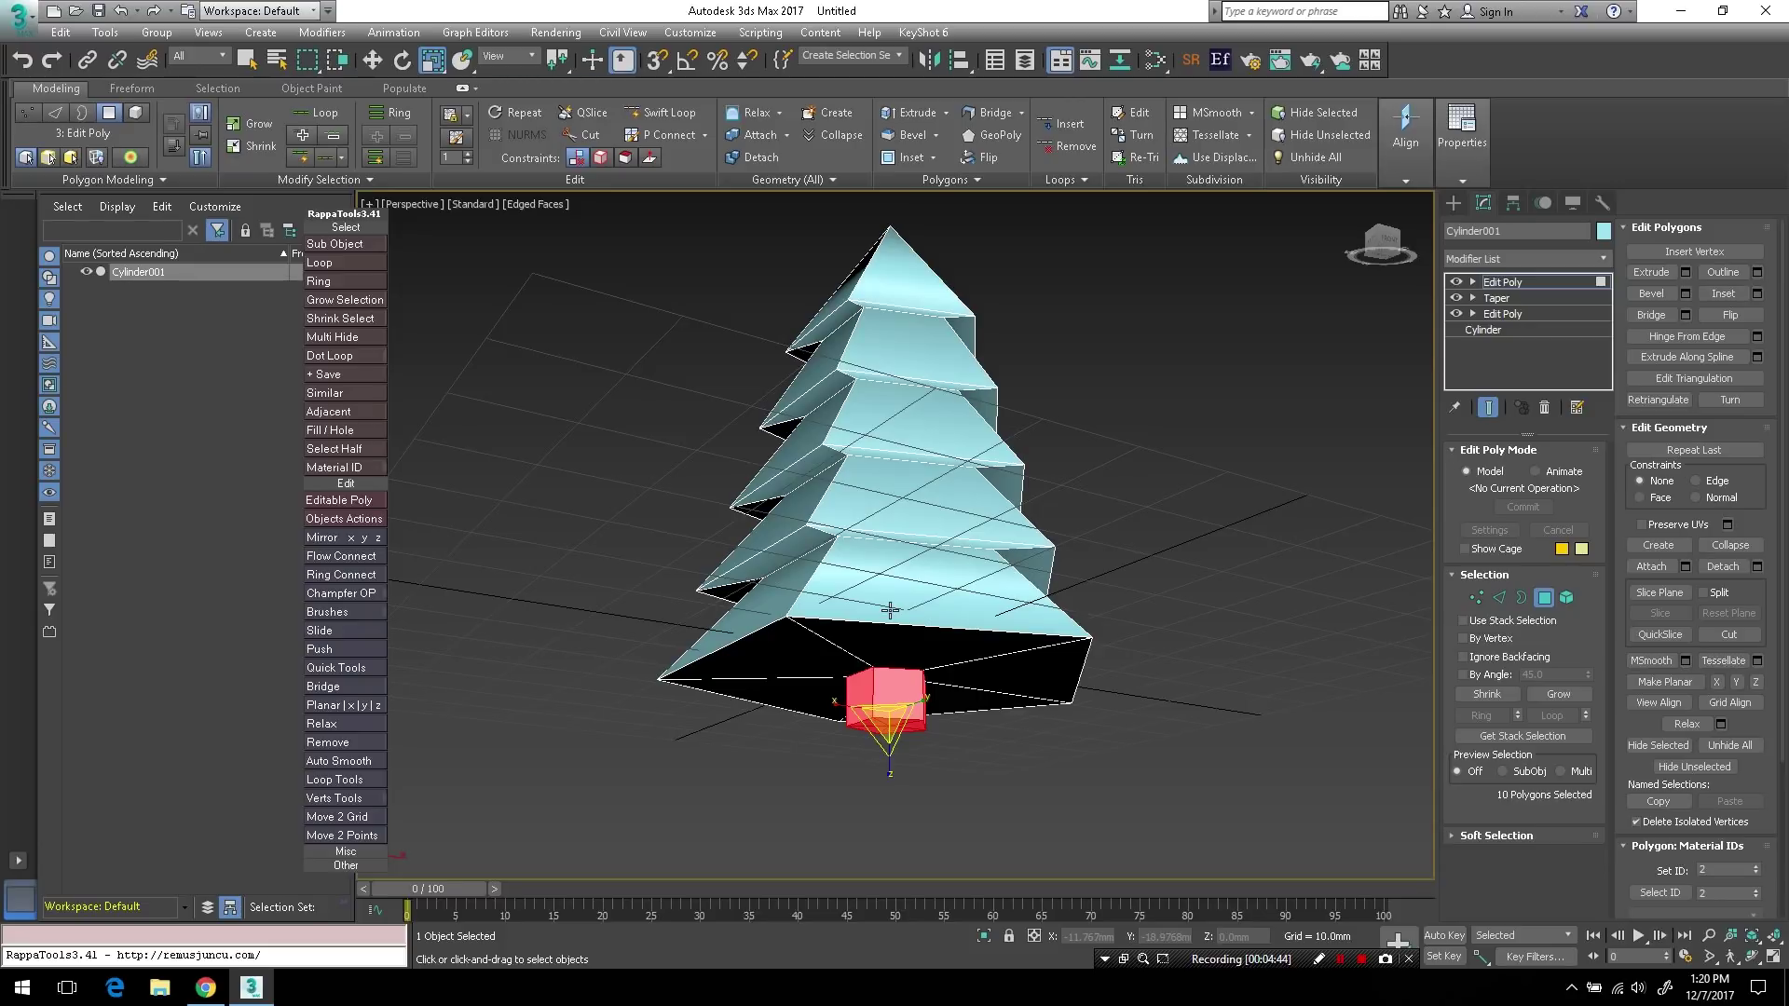
{"action": "key", "text": "ctrl+i"}
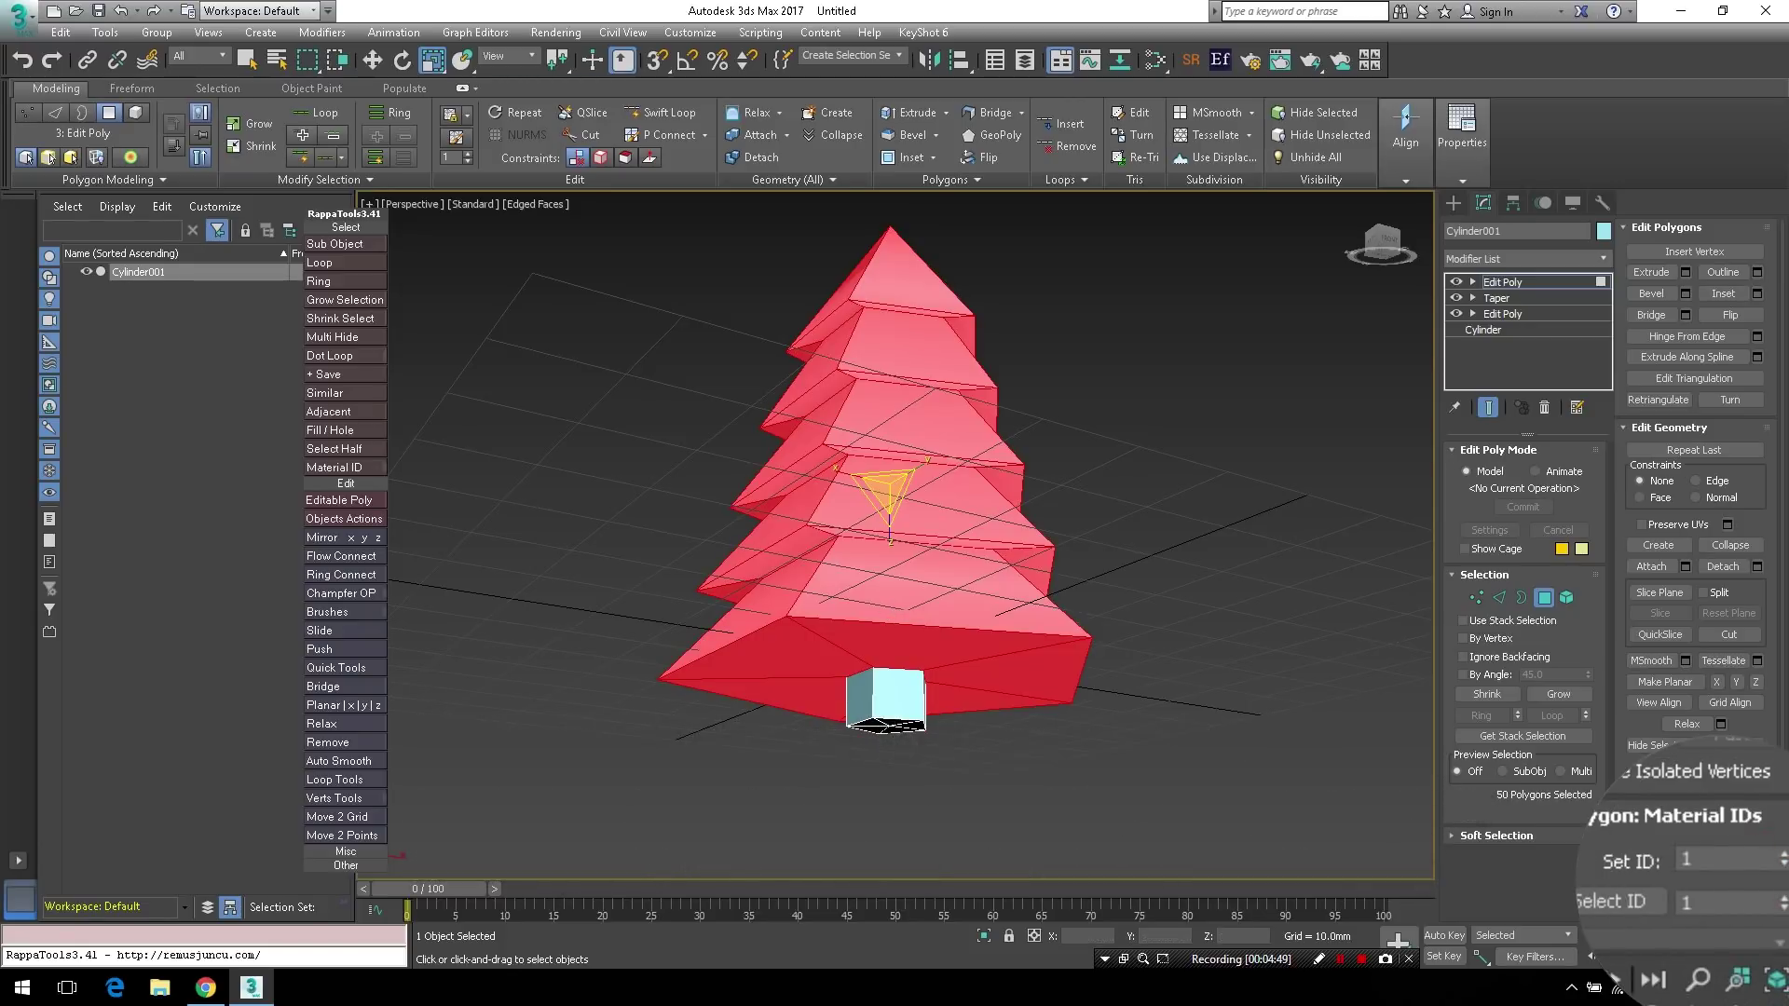
{"action": "middle_click_drag", "start_coordinate": [1090, 647], "coordinate": [1020, 688], "text": "alt"}
- Leave Polygon mode and apply Hard to clear every smoothing group
{"action": "left_click", "coordinate": [1545, 598]}
{"action": "left_click", "coordinate": [1127, 111]}
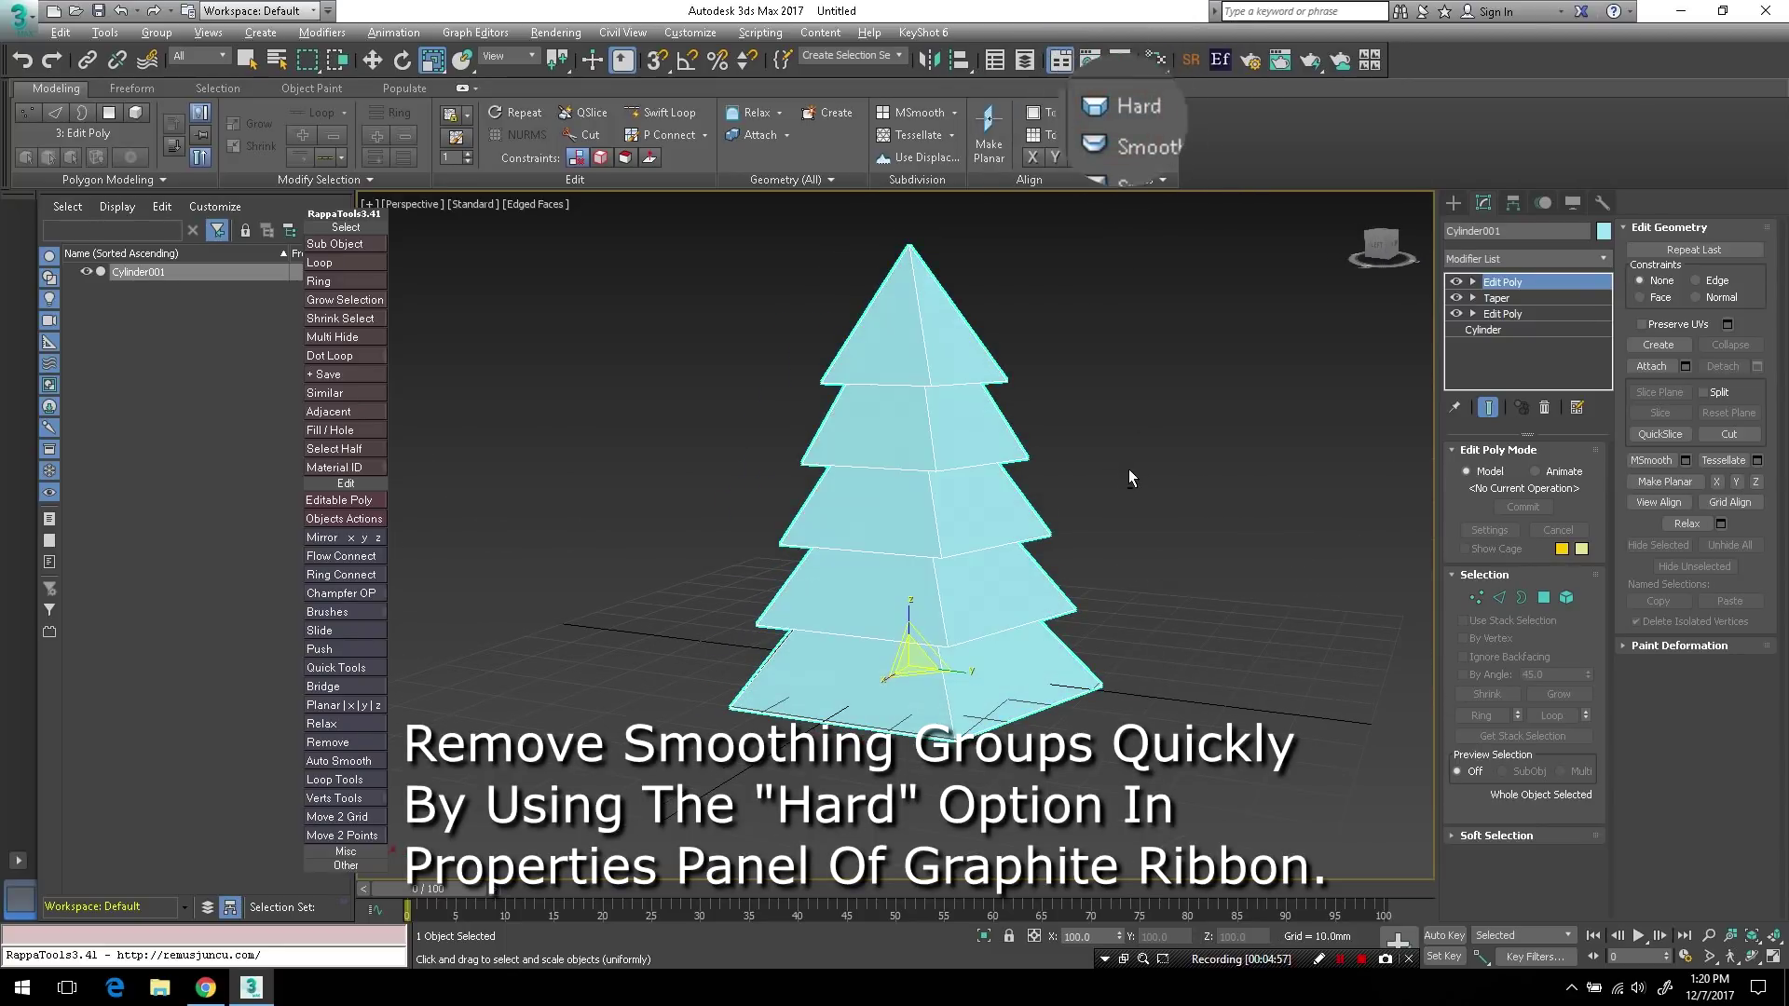
{"action": "middle_click_drag", "start_coordinate": [1128, 468], "coordinate": [1304, 476], "text": "alt"}
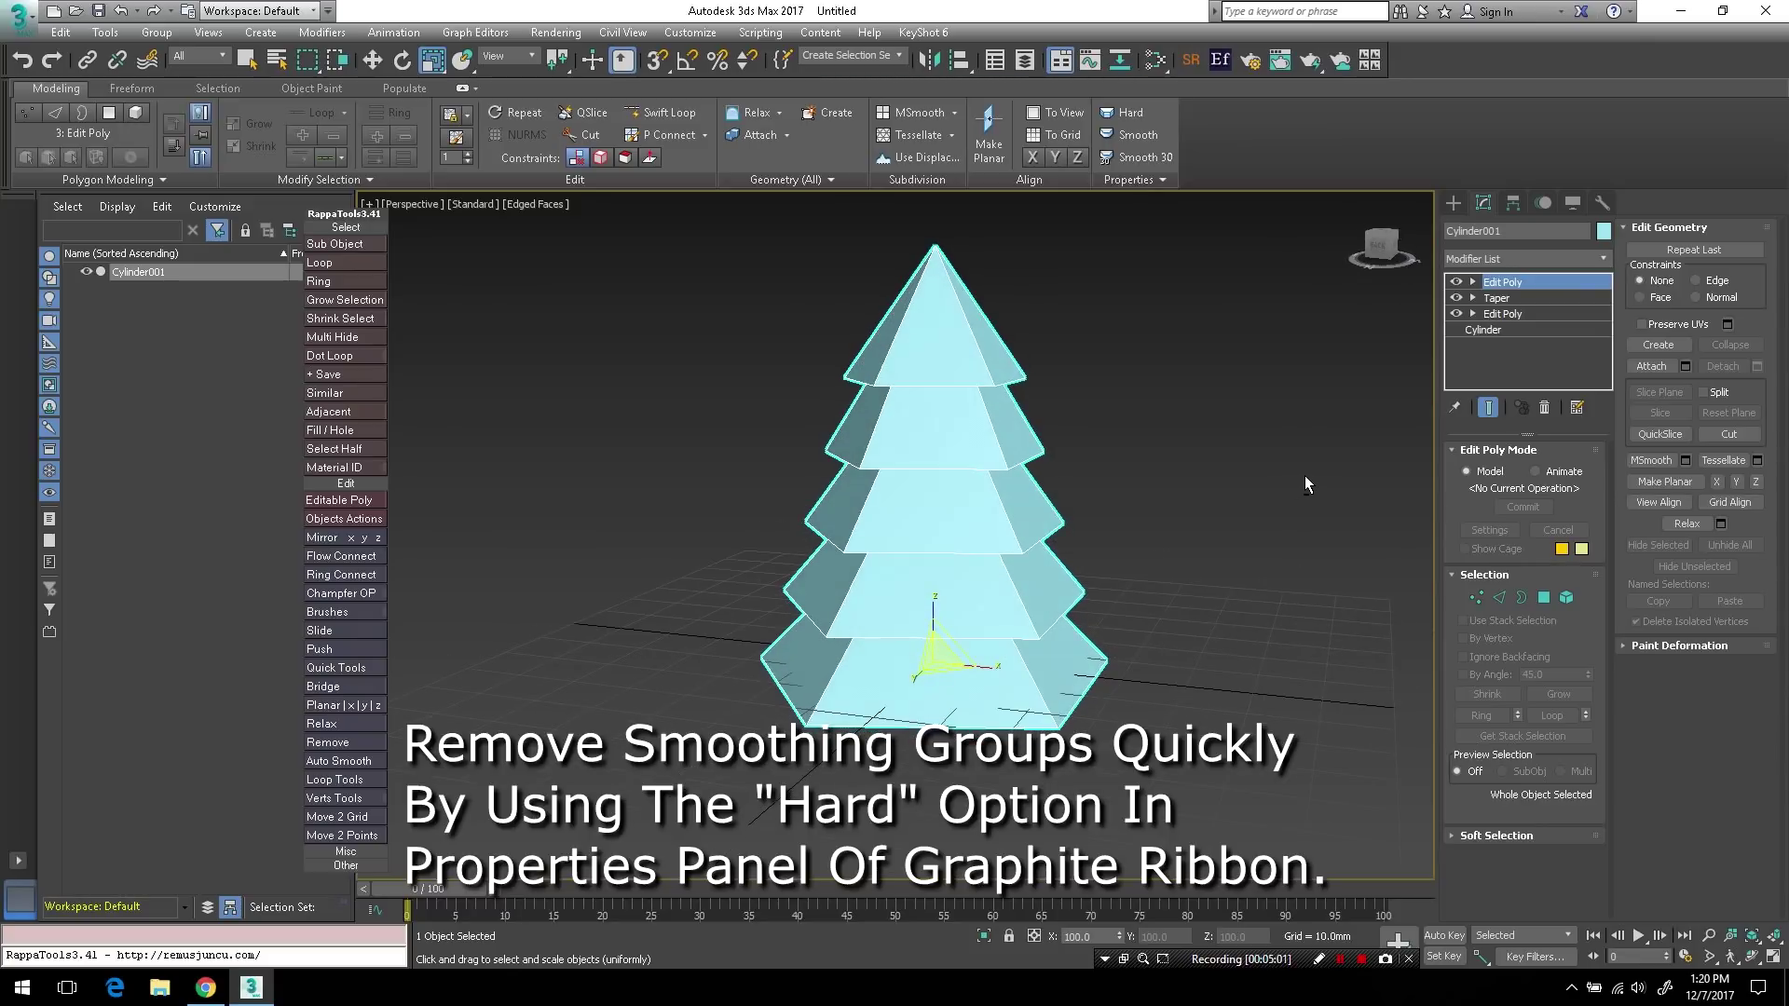
{"action": "middle_click_drag", "start_coordinate": [988, 485], "coordinate": [1055, 597], "text": "alt"}
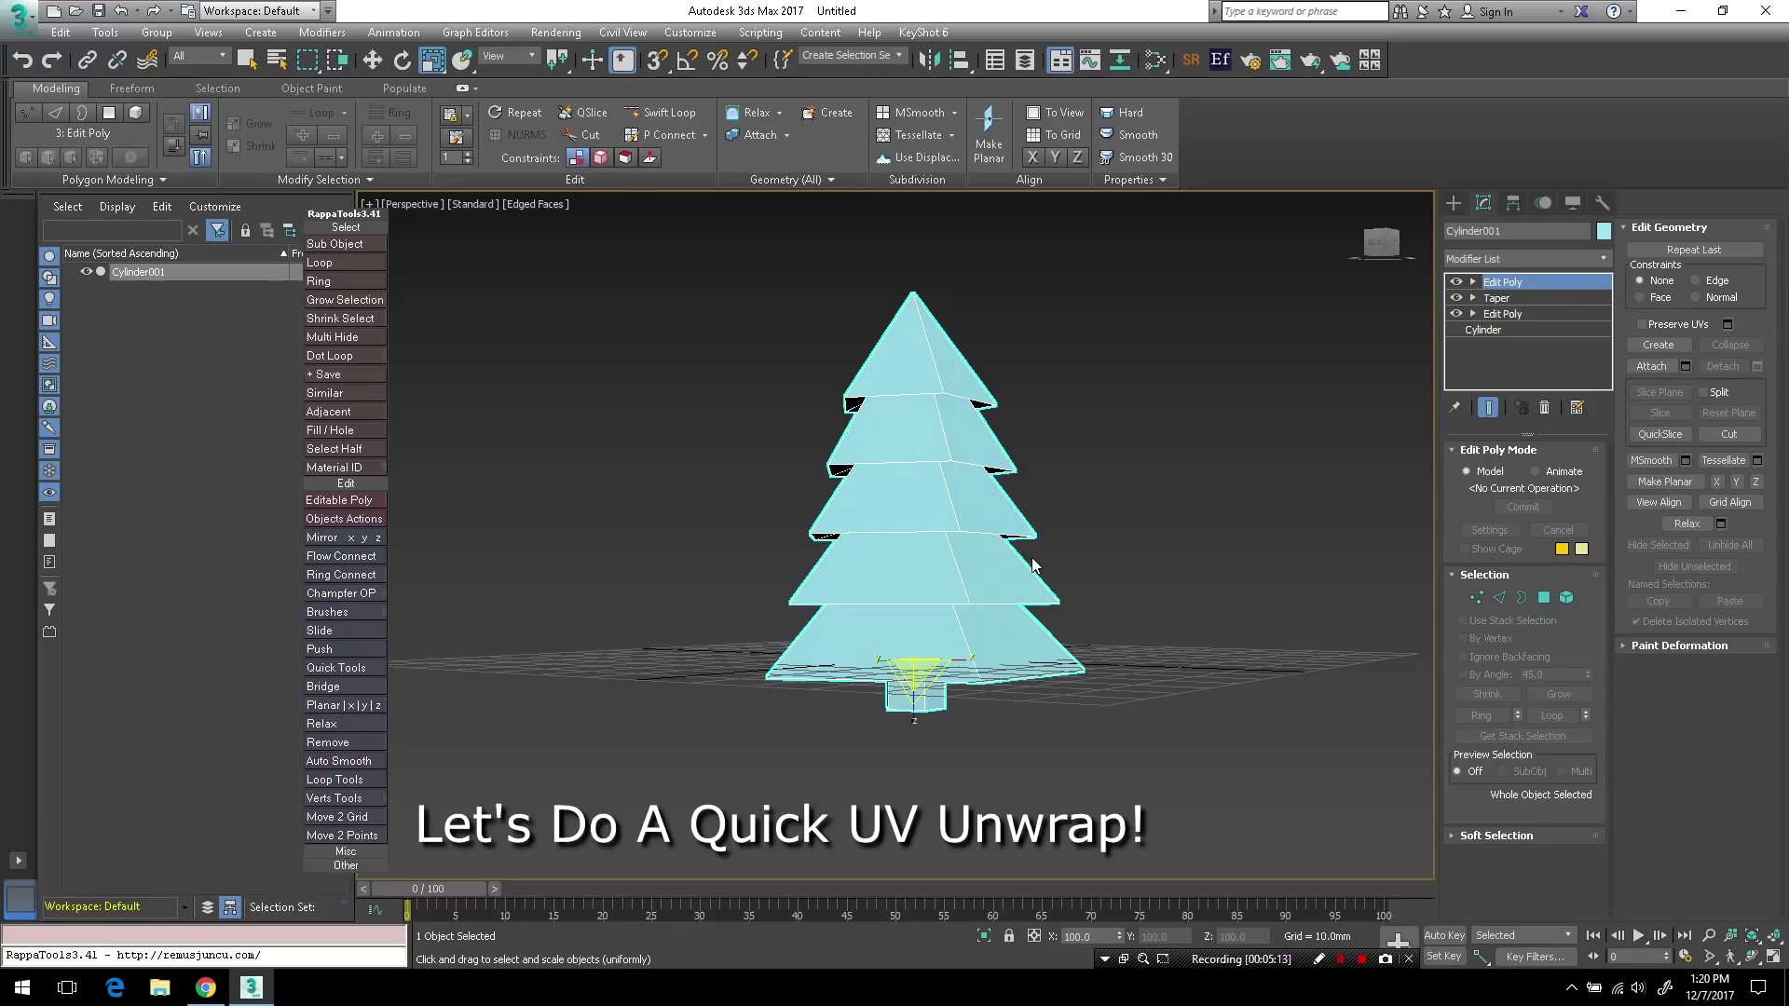
- Shift-move a copy of the tree to the right
{"action": "key", "text": "w"}
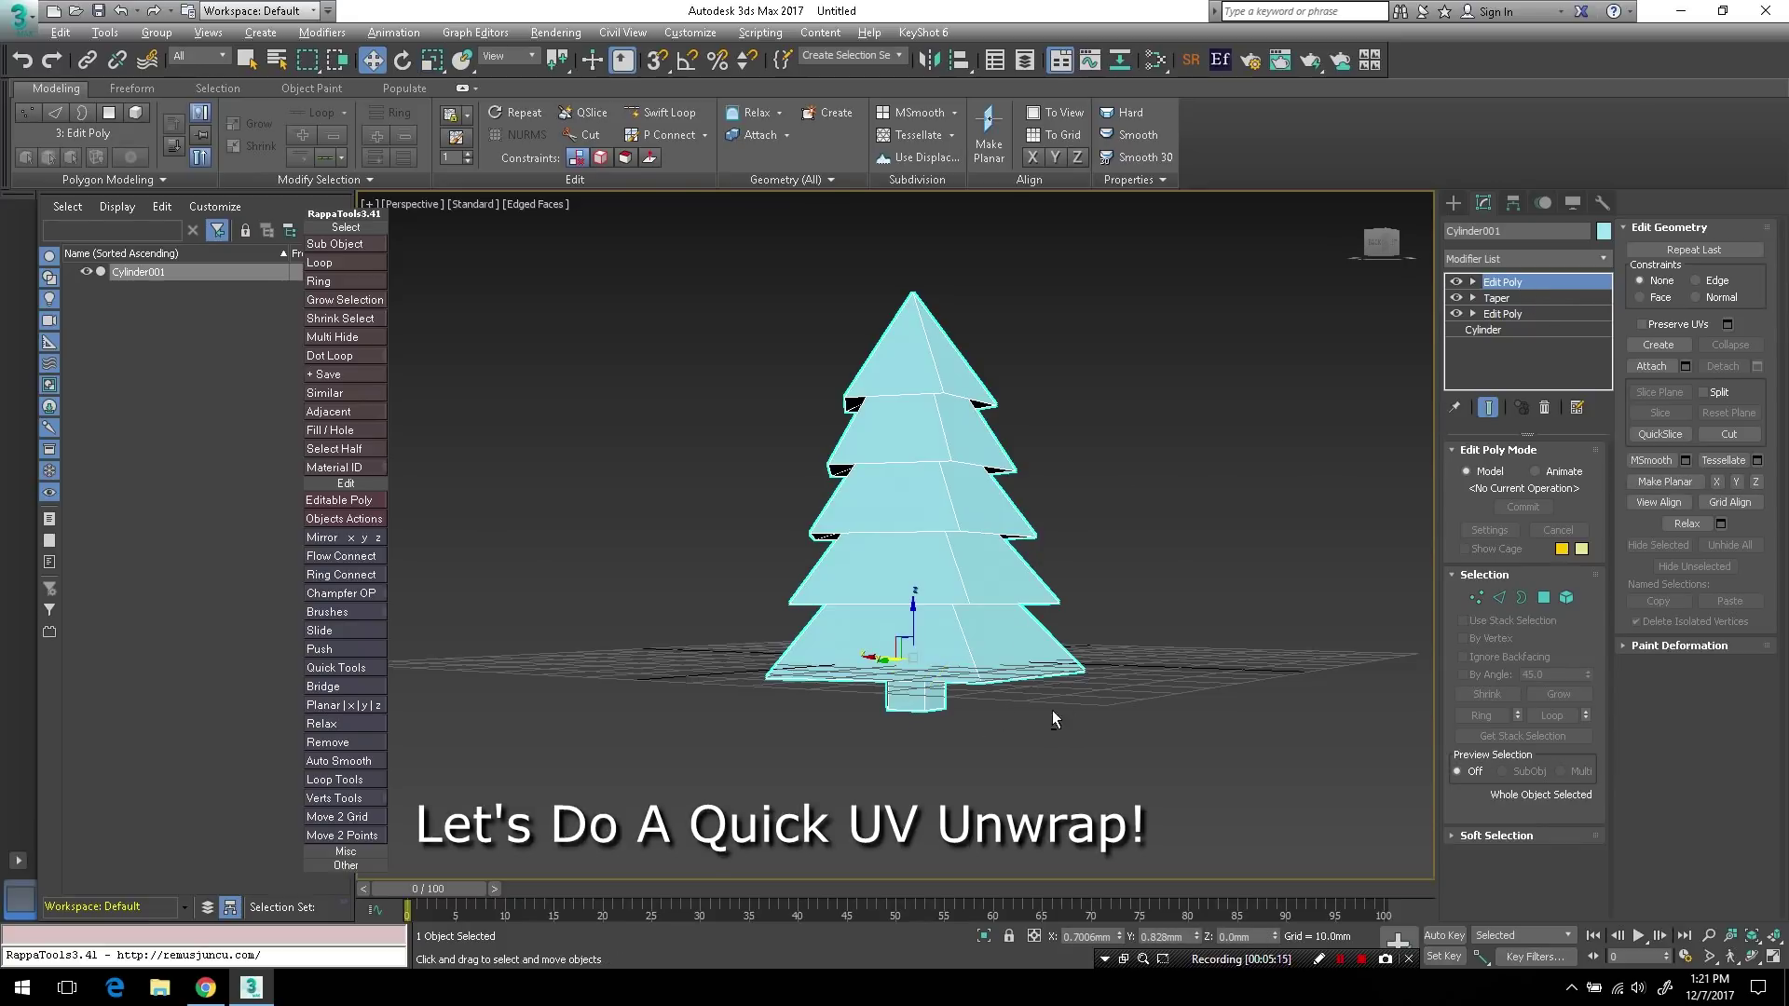
{"action": "middle_click_drag", "start_coordinate": [1051, 714], "coordinate": [971, 740], "text": "alt"}
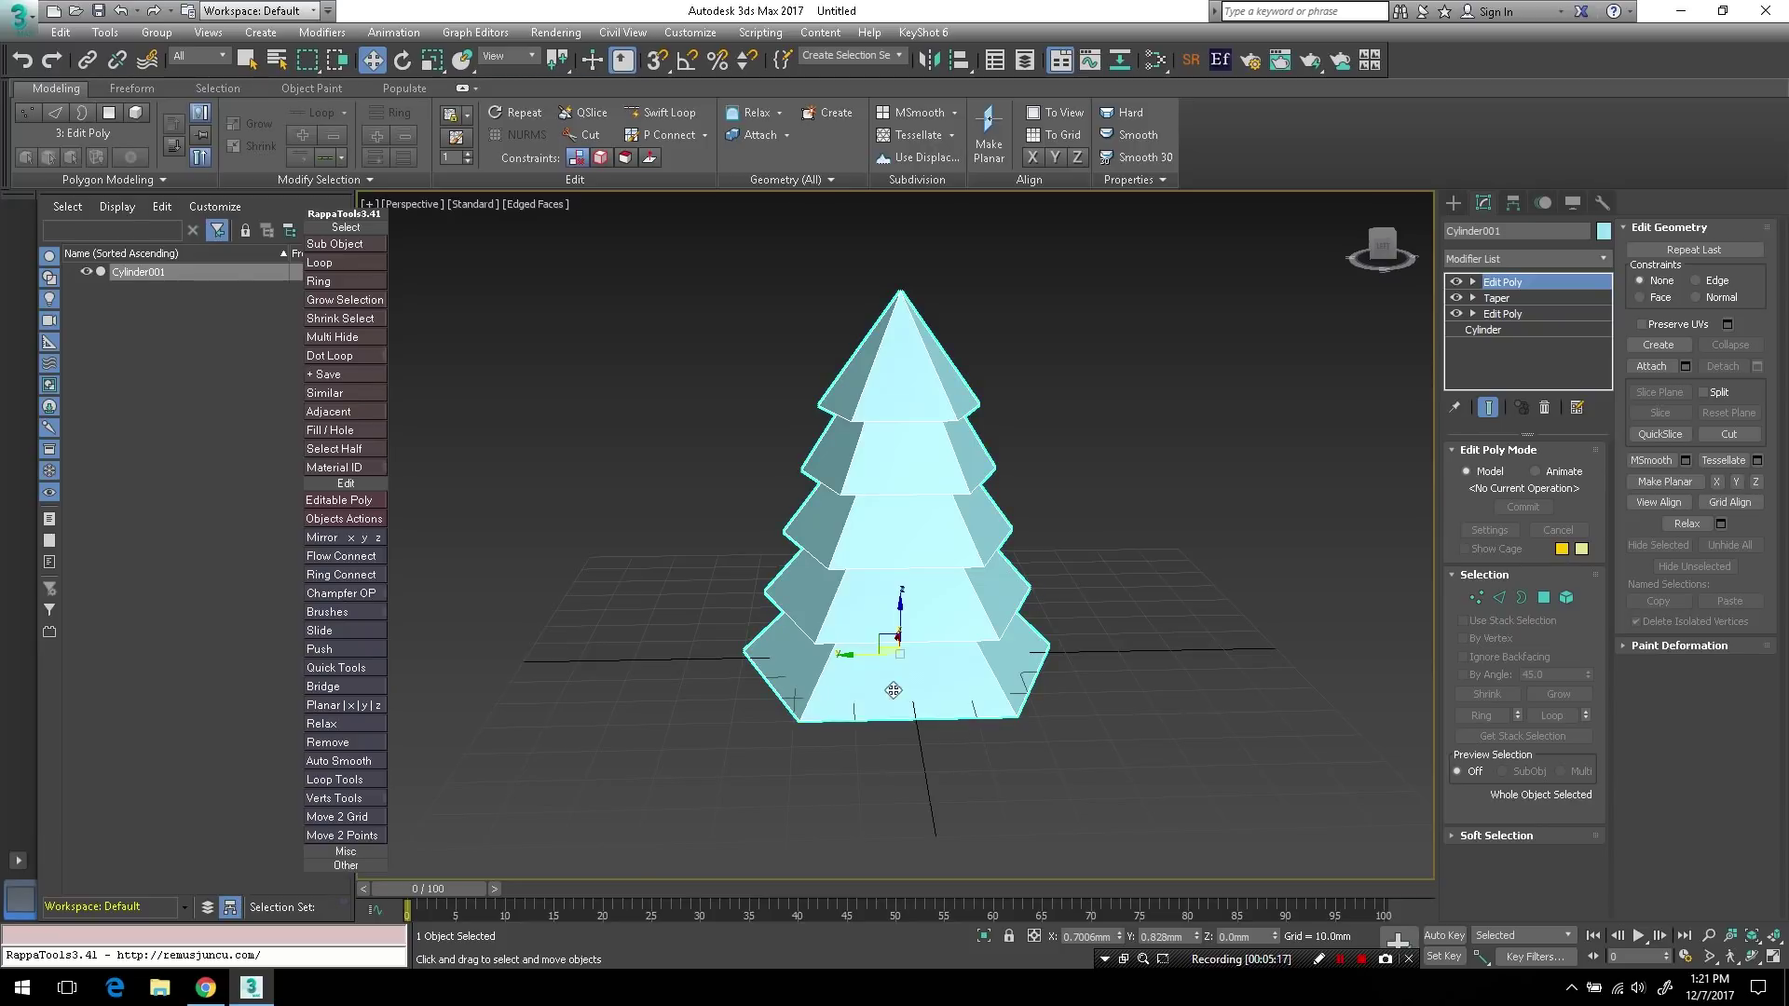
{"action": "middle_click_drag", "start_coordinate": [890, 620], "coordinate": [887, 600], "text": "alt"}
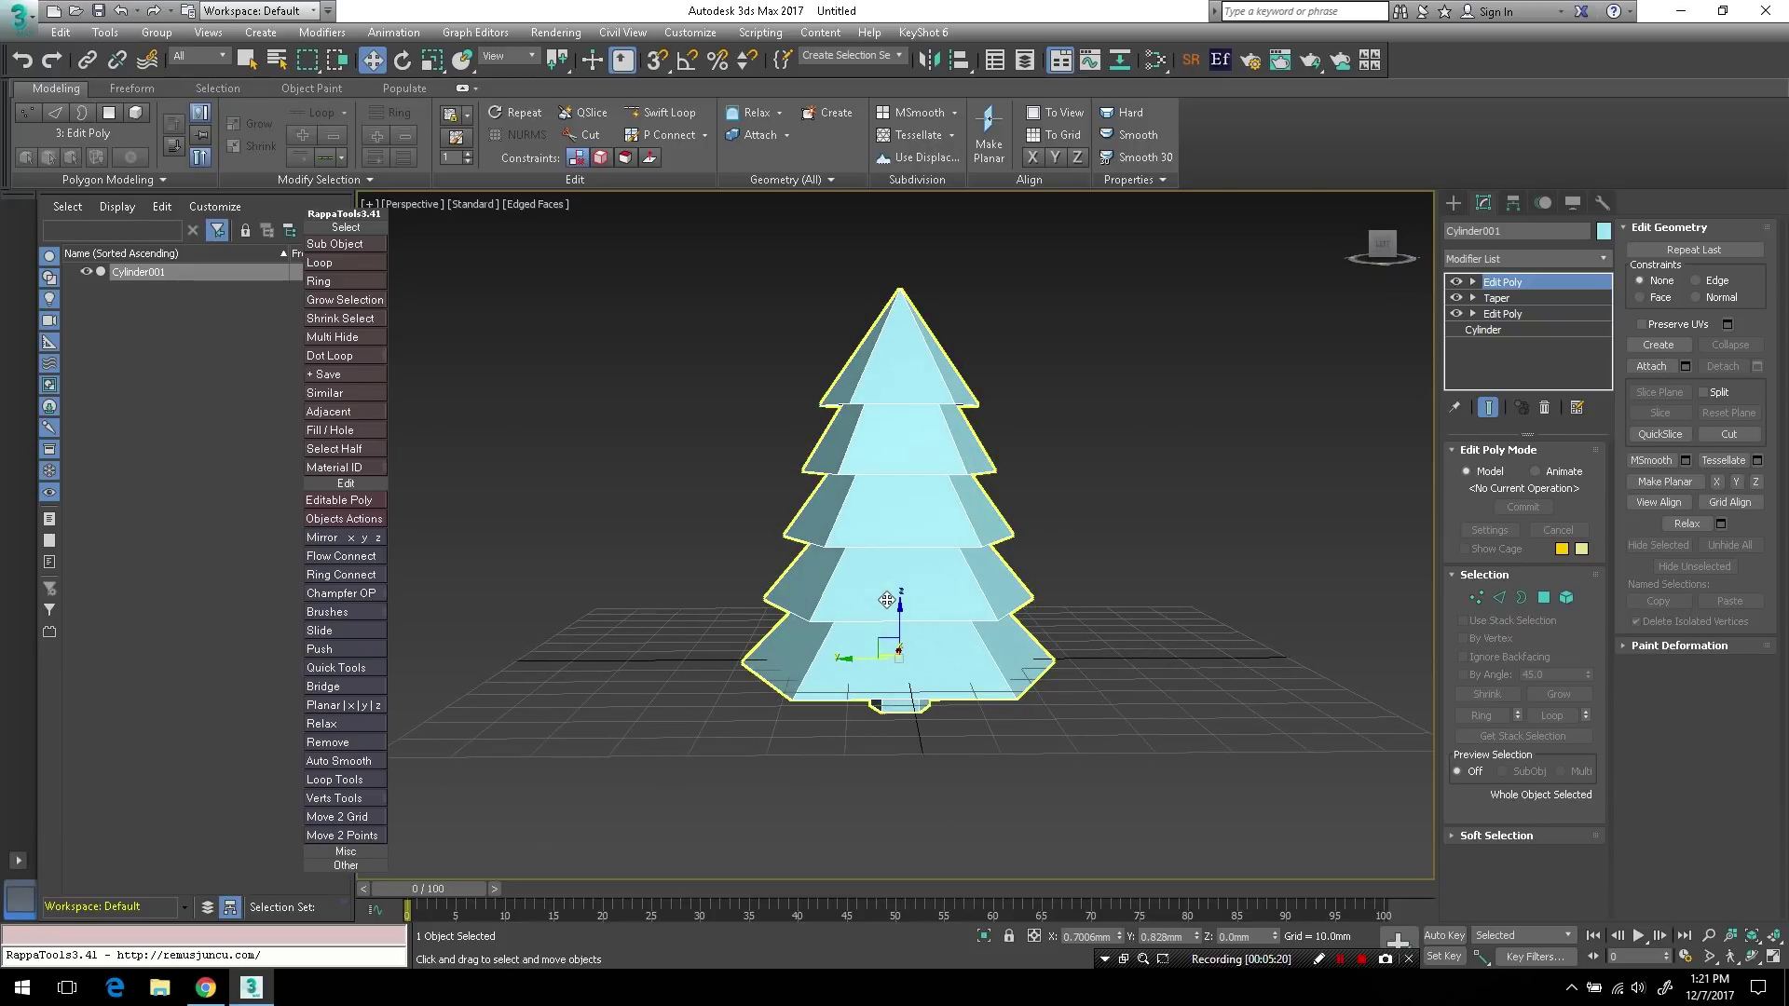
{"action": "left_click_drag", "start_coordinate": [860, 662], "coordinate": [1208, 658], "text": "shift"}
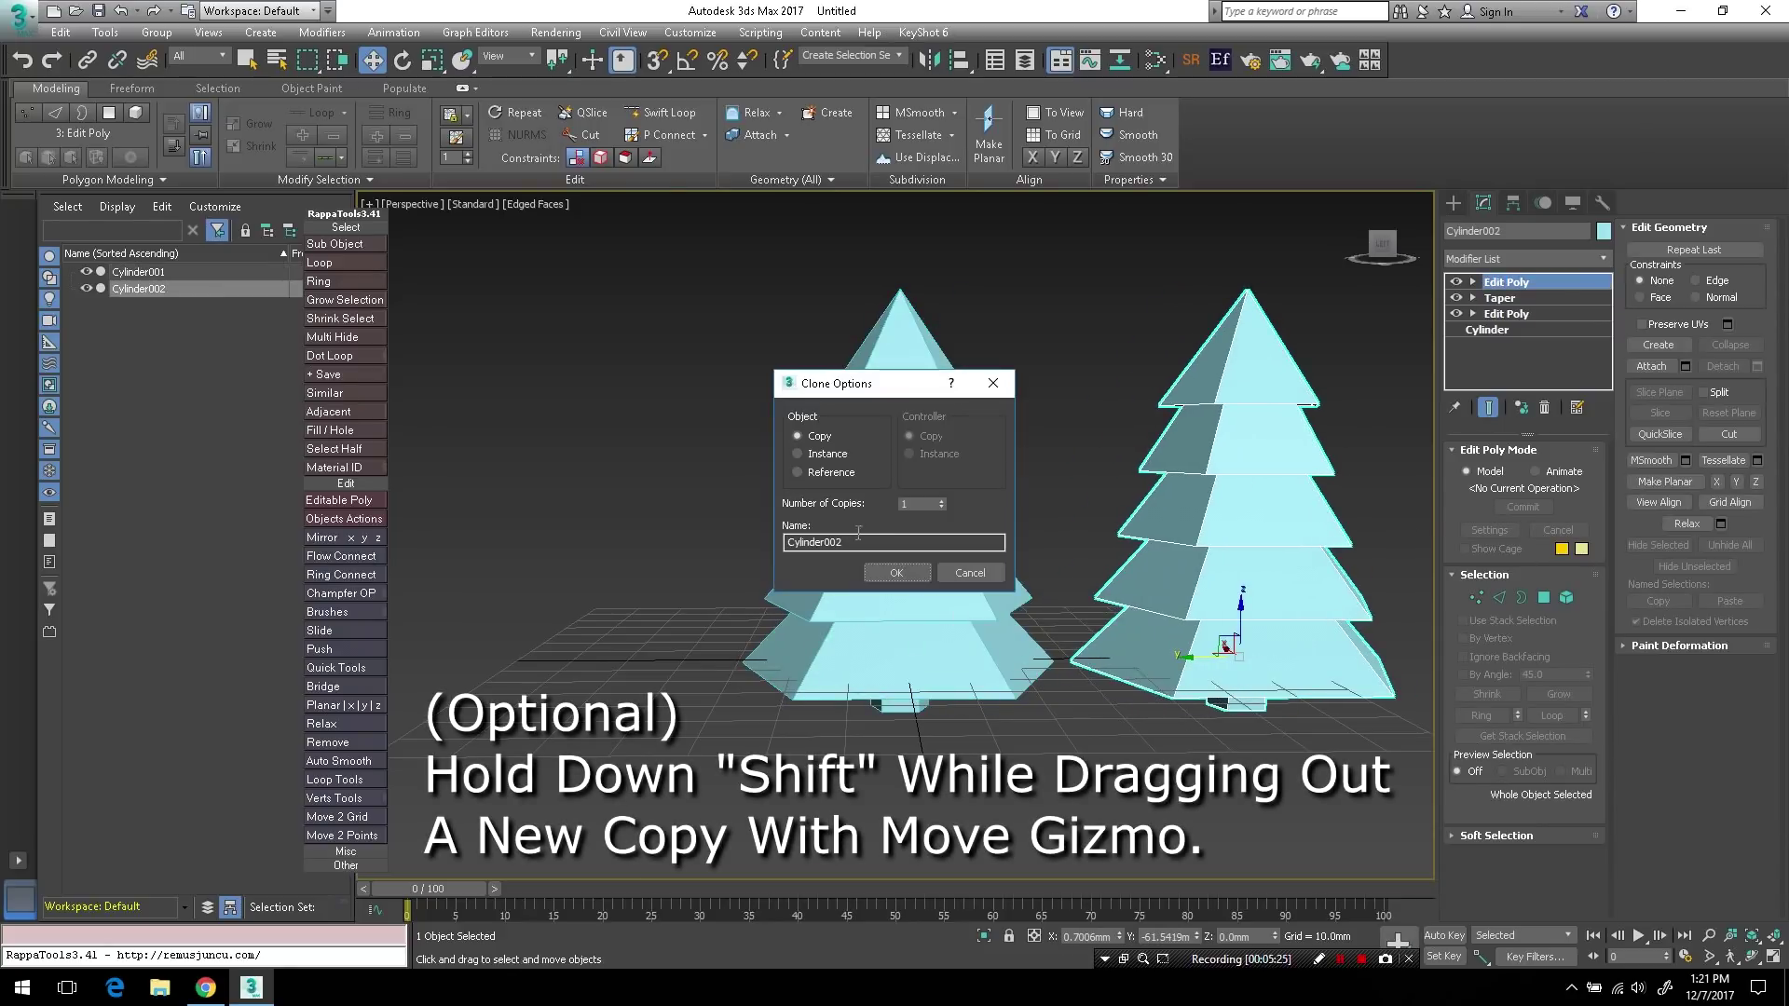
{"action": "left_click", "coordinate": [896, 572]}
- Hide the original tree, Cylinder001
{"action": "middle_click_drag", "start_coordinate": [918, 631], "coordinate": [782, 631]}
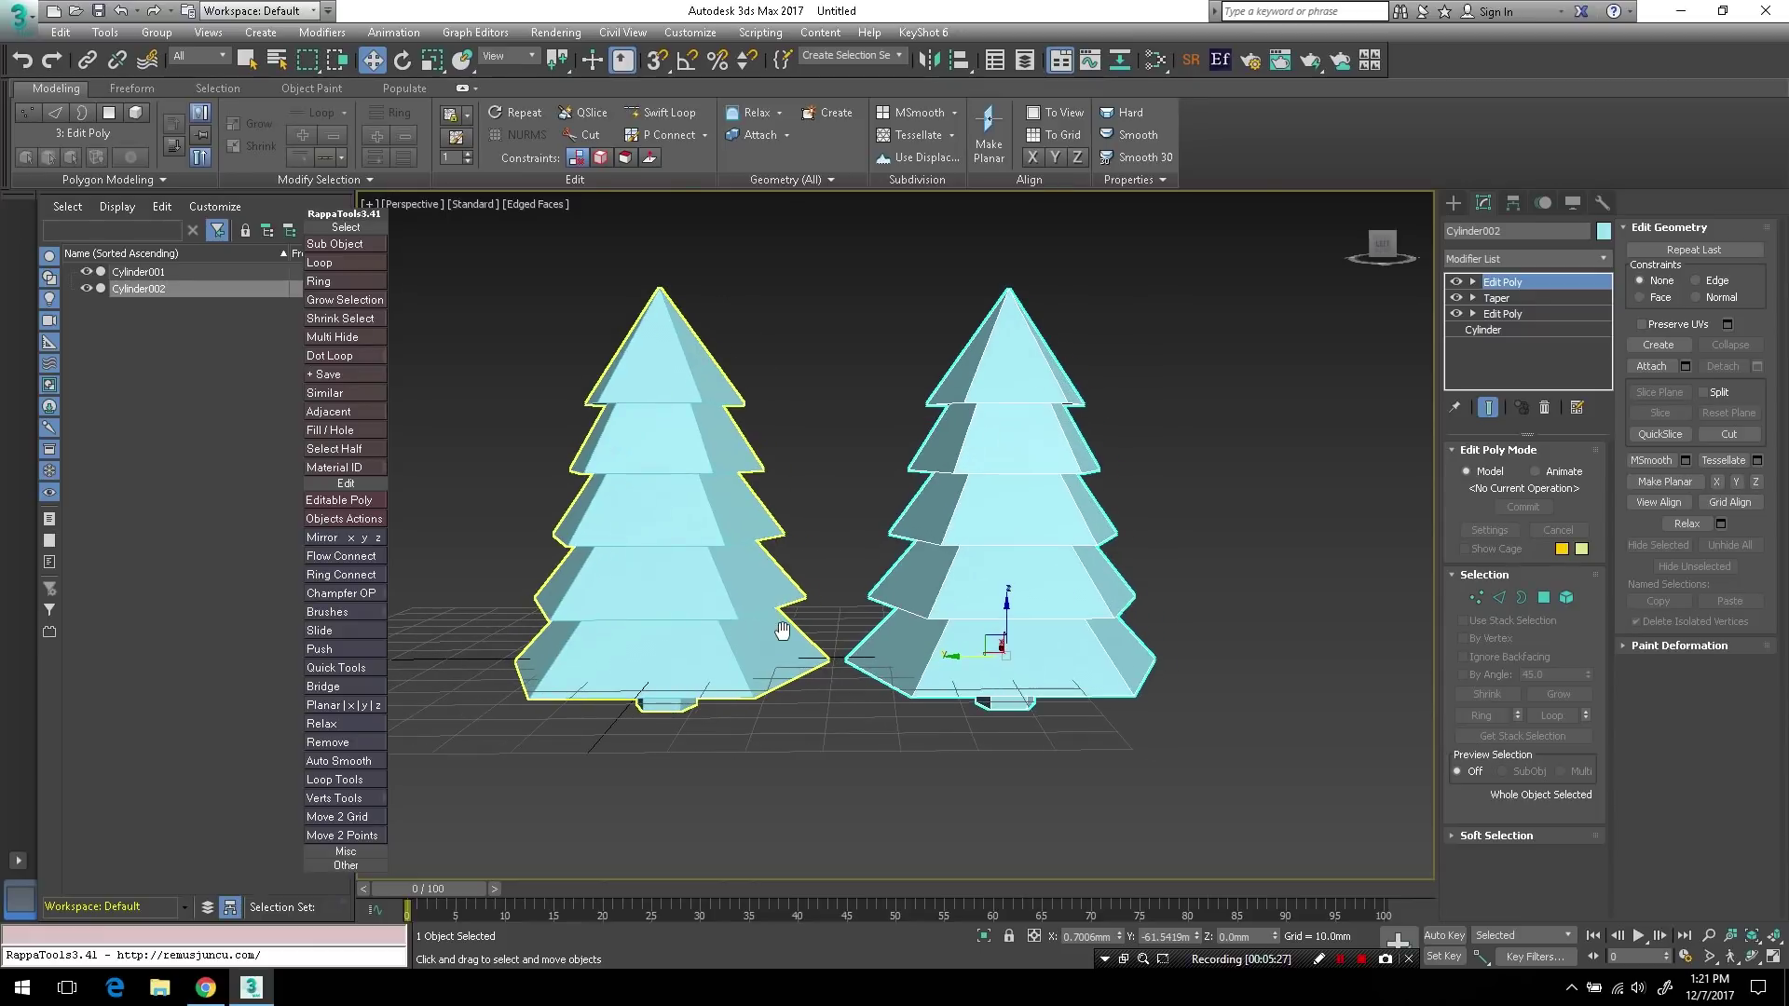
{"action": "left_click", "coordinate": [726, 590]}
{"action": "right_click", "coordinate": [723, 587]}
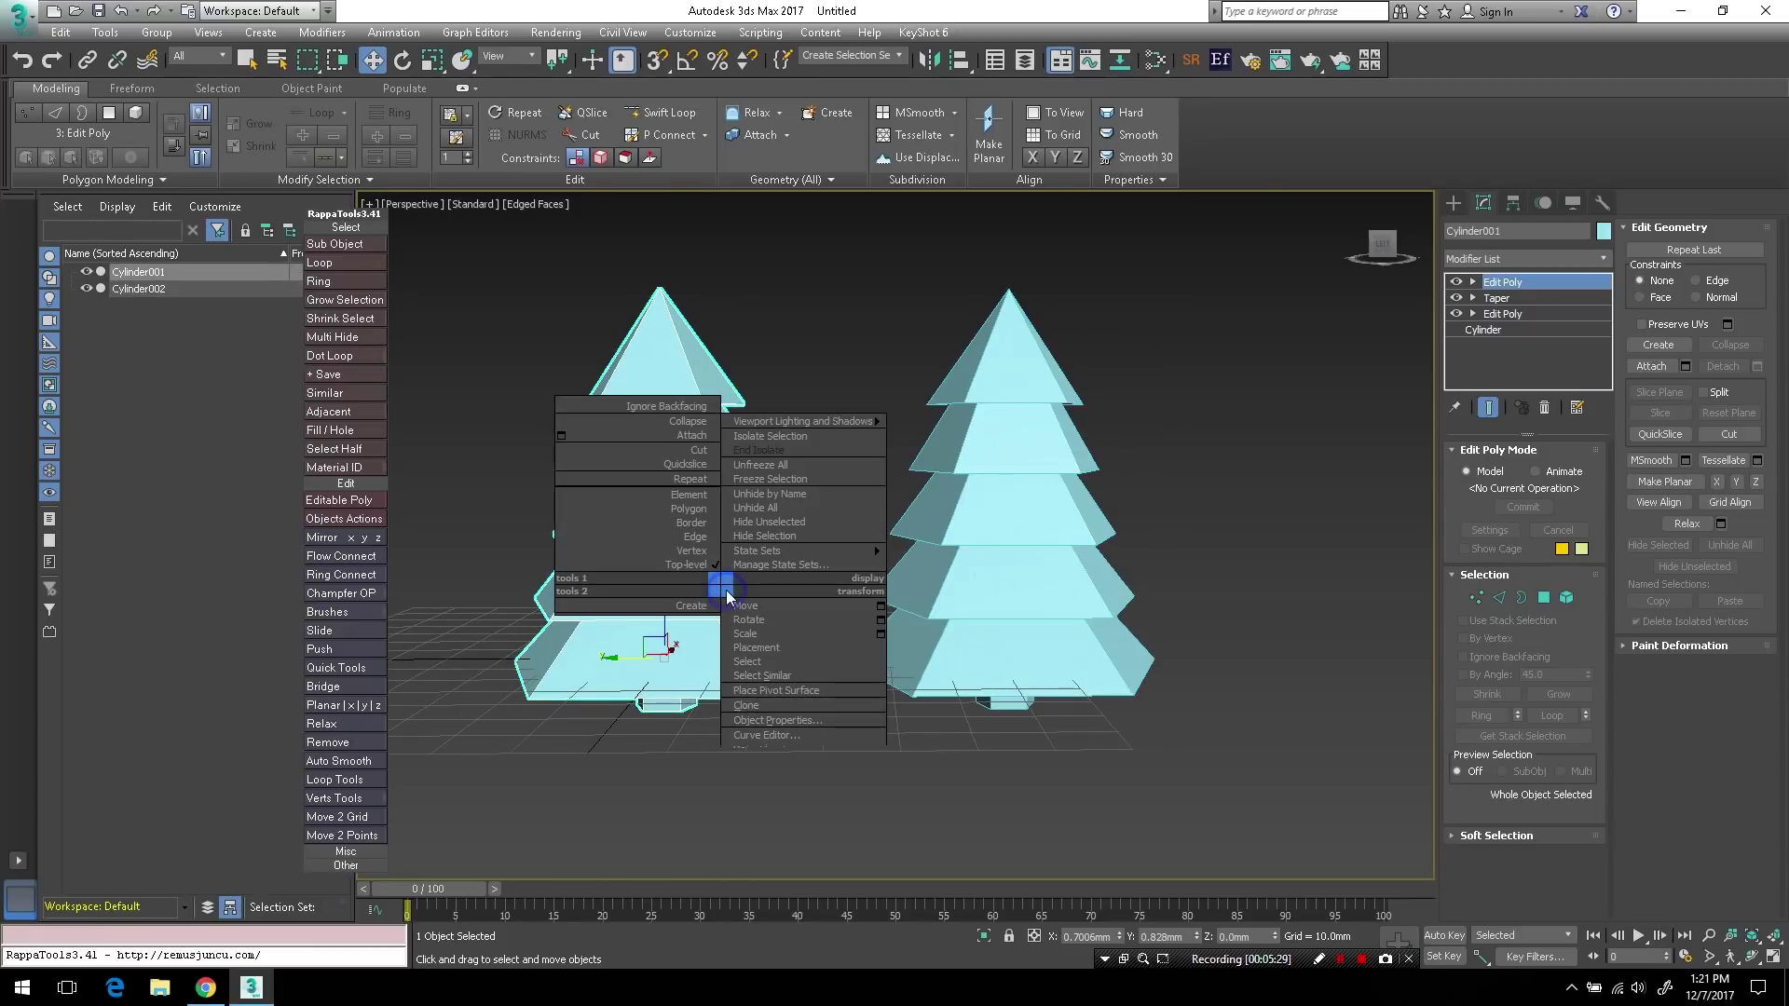
{"action": "left_click", "coordinate": [781, 536]}
- Collapse the Cylinder002 copy's modifier stack to a single Editable Poly
{"action": "left_click", "coordinate": [965, 548]}
{"action": "mouse_move", "coordinate": [965, 547]}
{"action": "middle_mouse_down", "text": "alt"}
{"action": "mouse_move", "coordinate": [960, 615]}
{"action": "mouse_move", "coordinate": [965, 569]}
{"action": "middle_mouse_up", "text": "alt"}
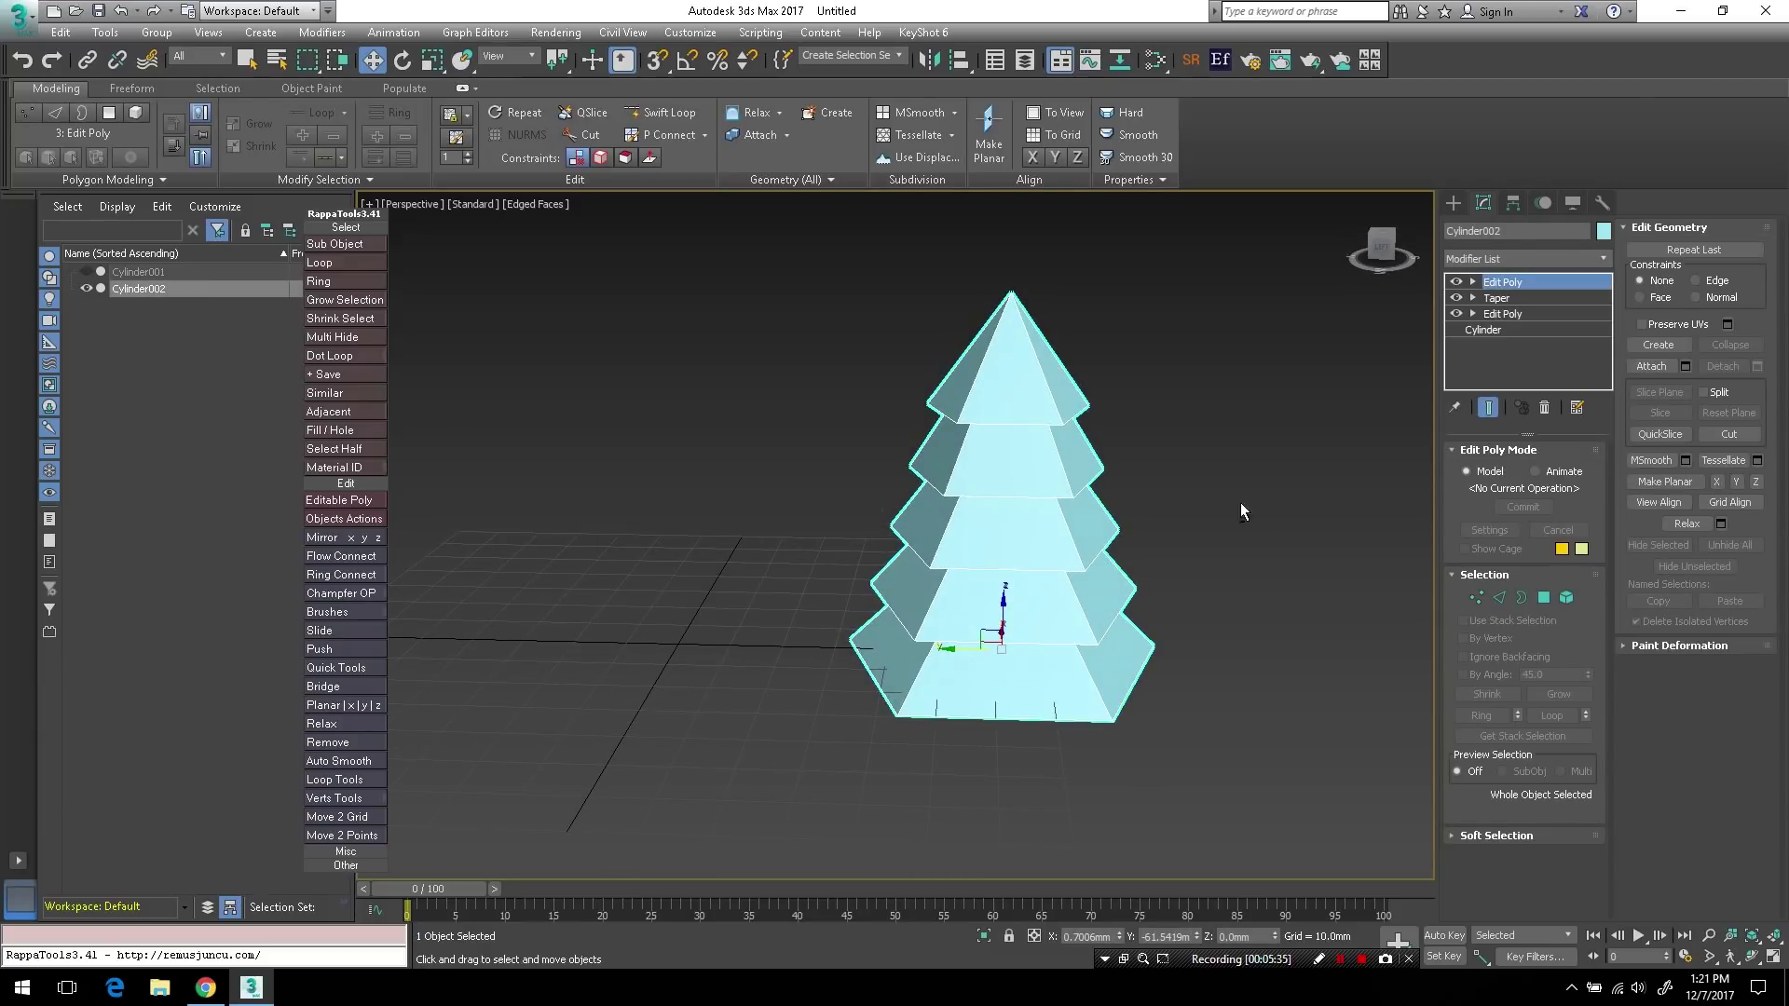
{"action": "right_click", "coordinate": [1528, 283]}
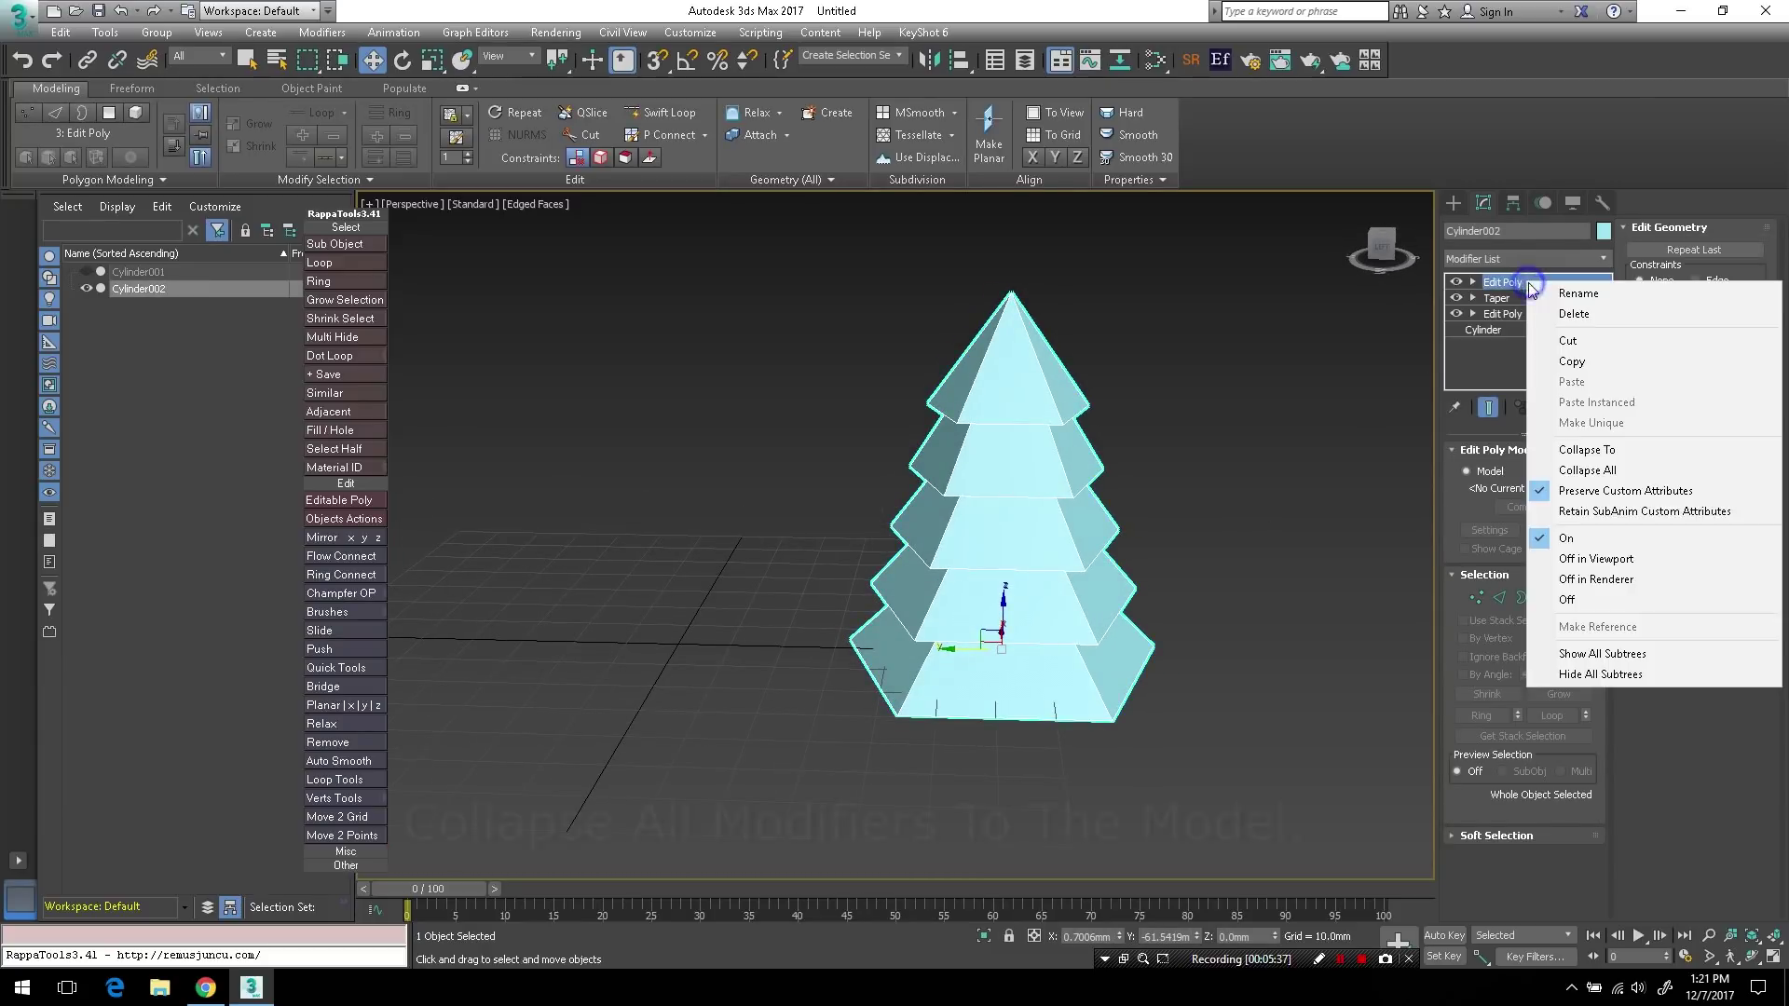
{"action": "left_click", "coordinate": [1592, 448]}
{"action": "left_click", "coordinate": [980, 570]}
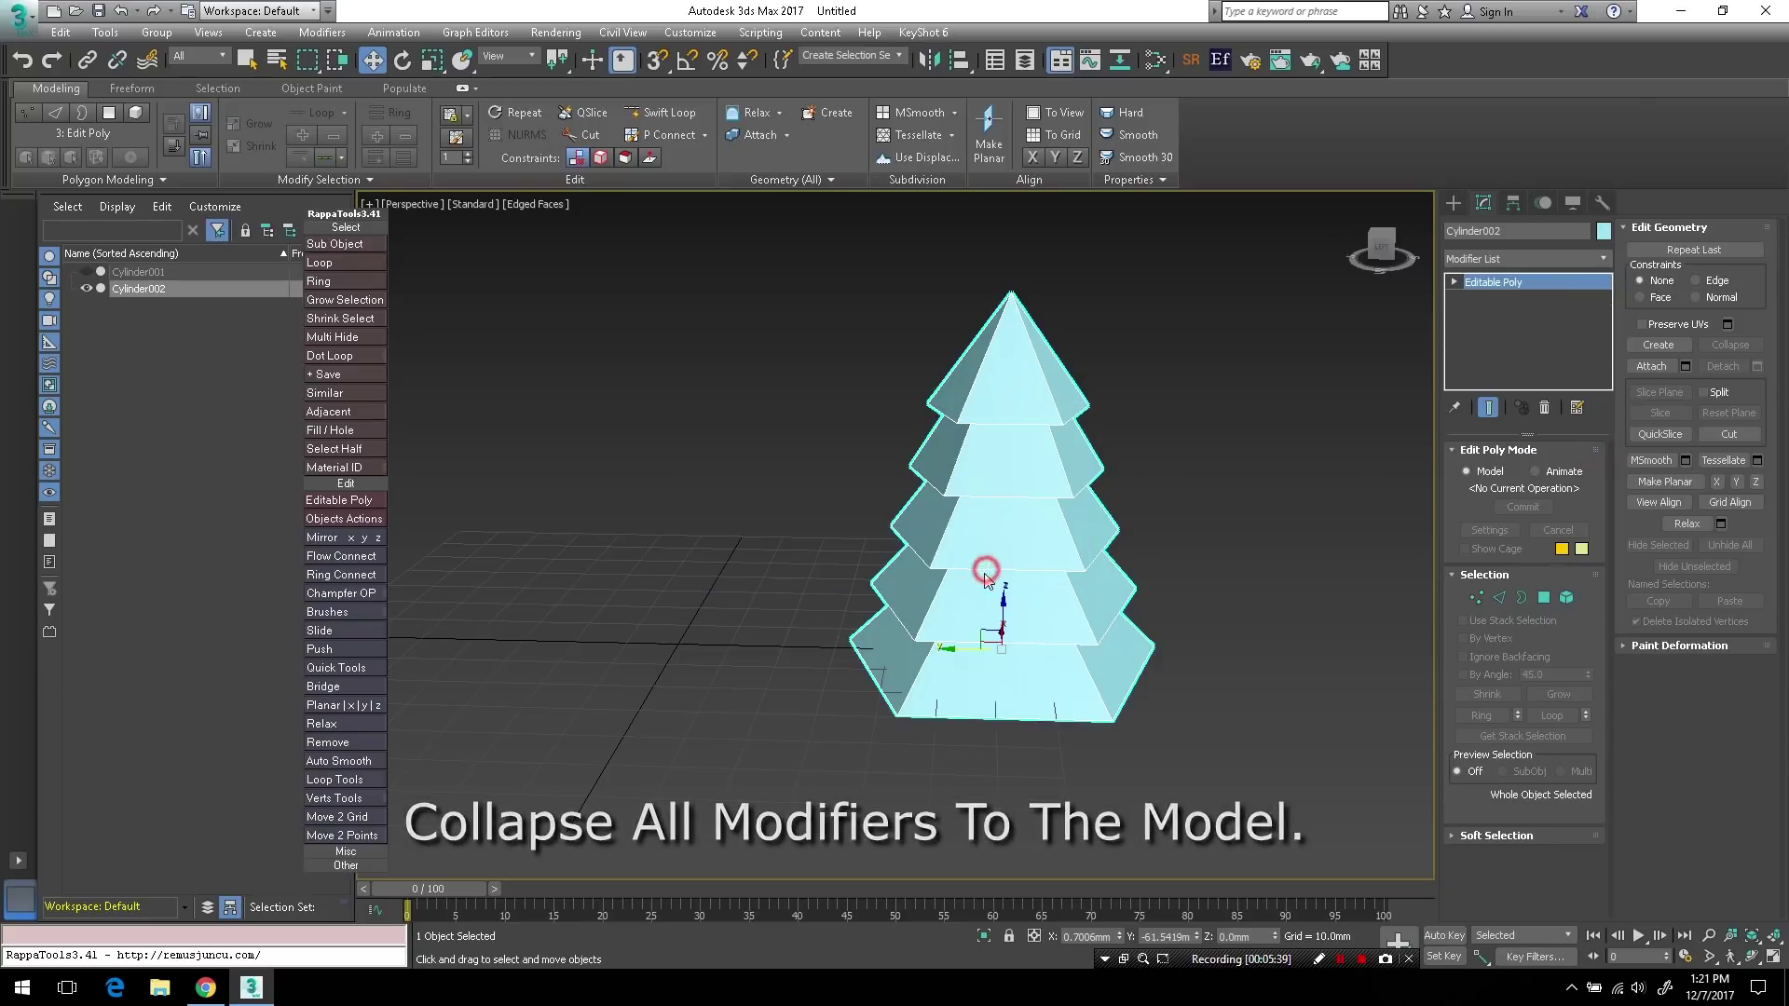
{"action": "mouse_move", "coordinate": [1072, 503]}
{"action": "middle_mouse_down", "text": "alt"}
{"action": "mouse_move", "coordinate": [1062, 461]}
{"action": "mouse_move", "coordinate": [1118, 503]}
{"action": "mouse_move", "coordinate": [1001, 511]}
{"action": "middle_mouse_up", "text": "alt"}
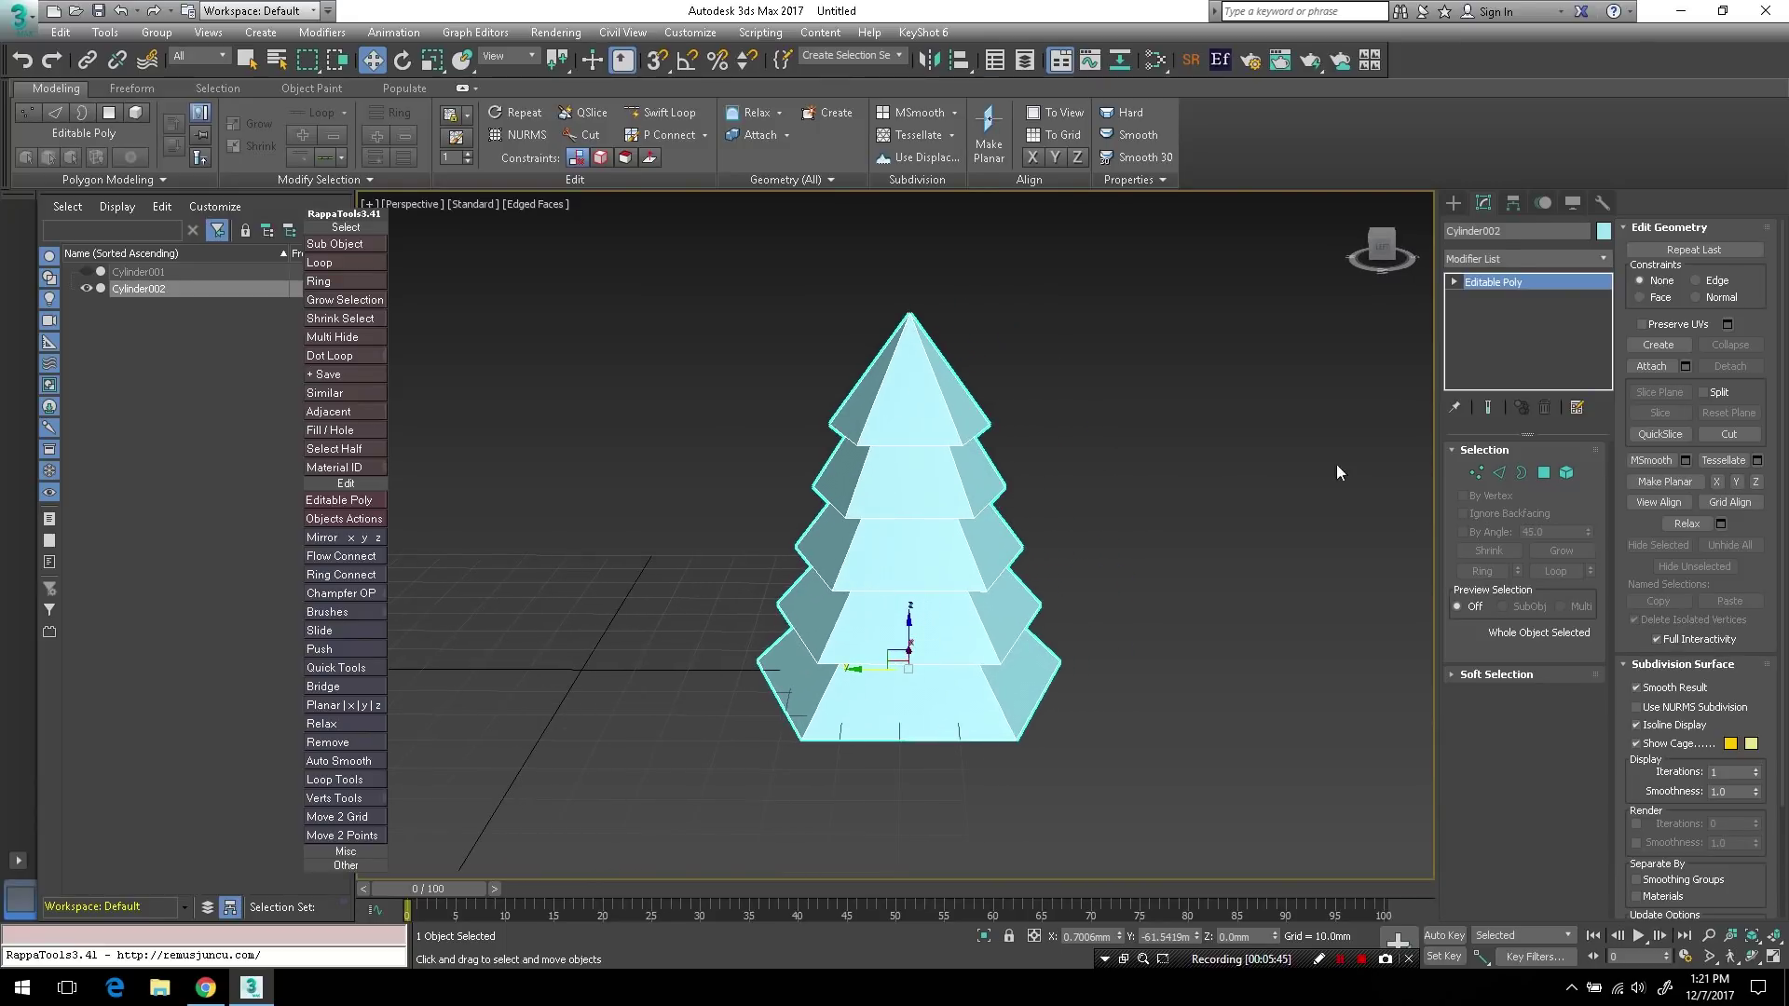
- Add Unwrap UVW to Cylinder002, select all its polygons, and Quick Peel them into flat UVs
{"action": "left_click", "coordinate": [1587, 259]}
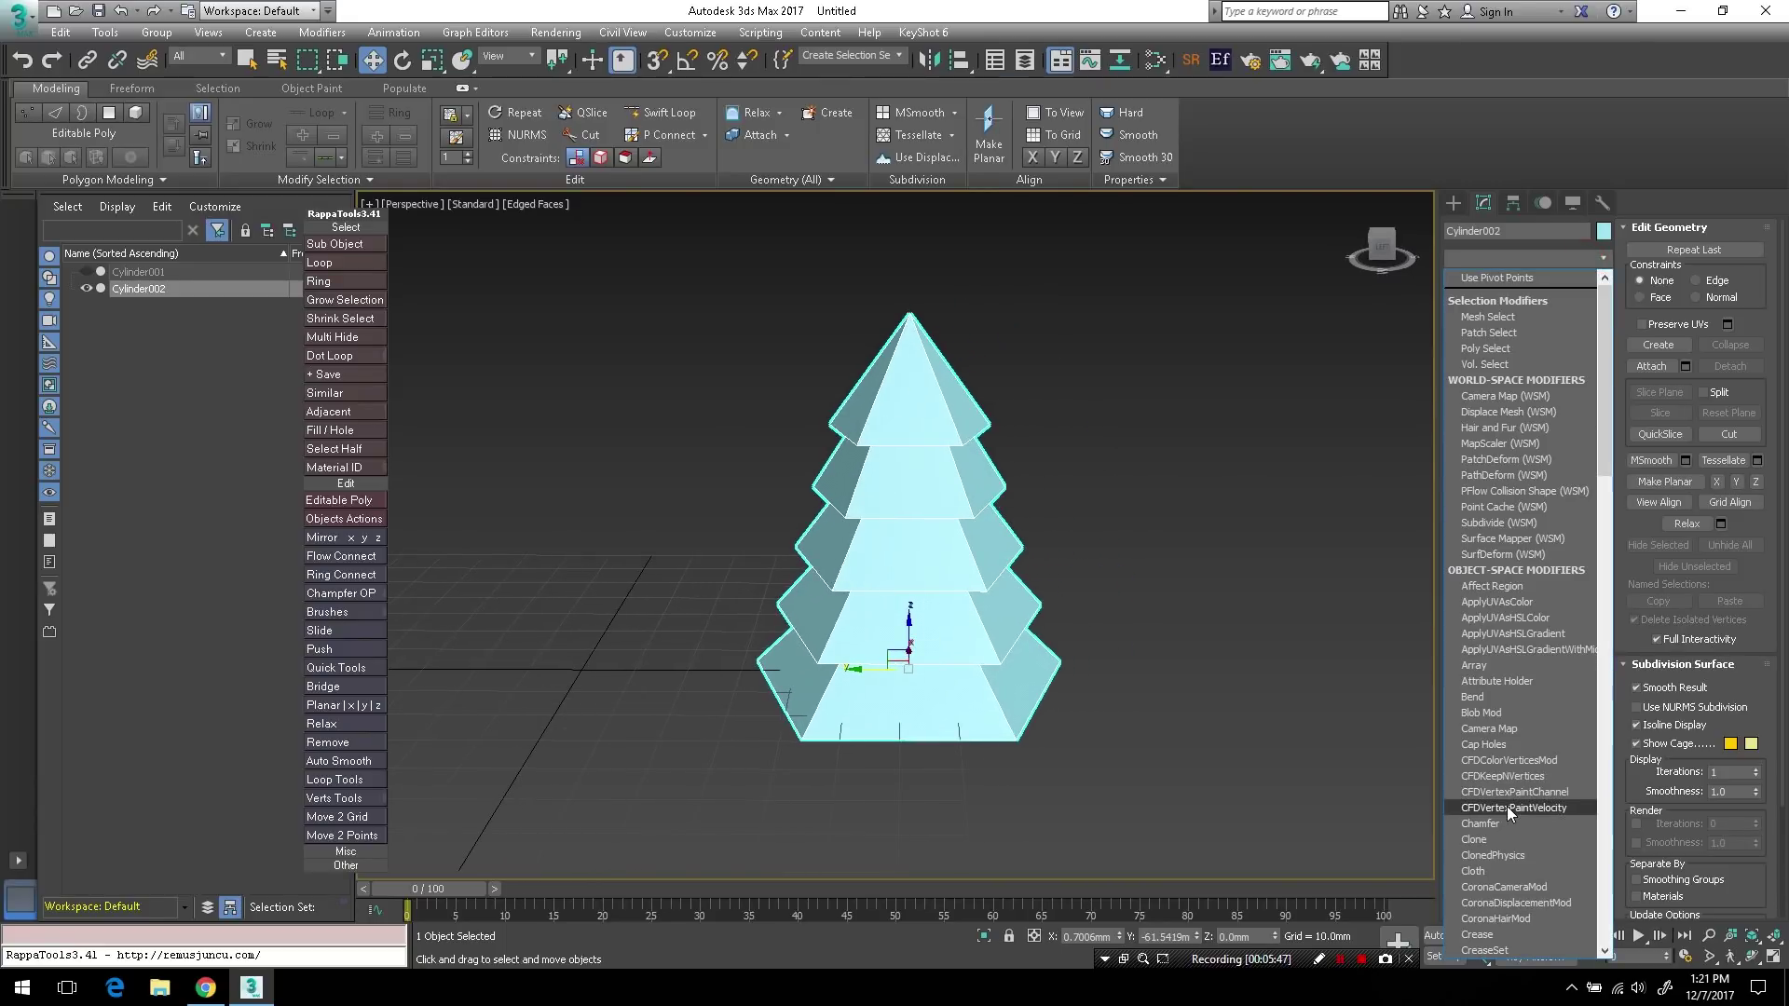
{"action": "key", "text": "u"}
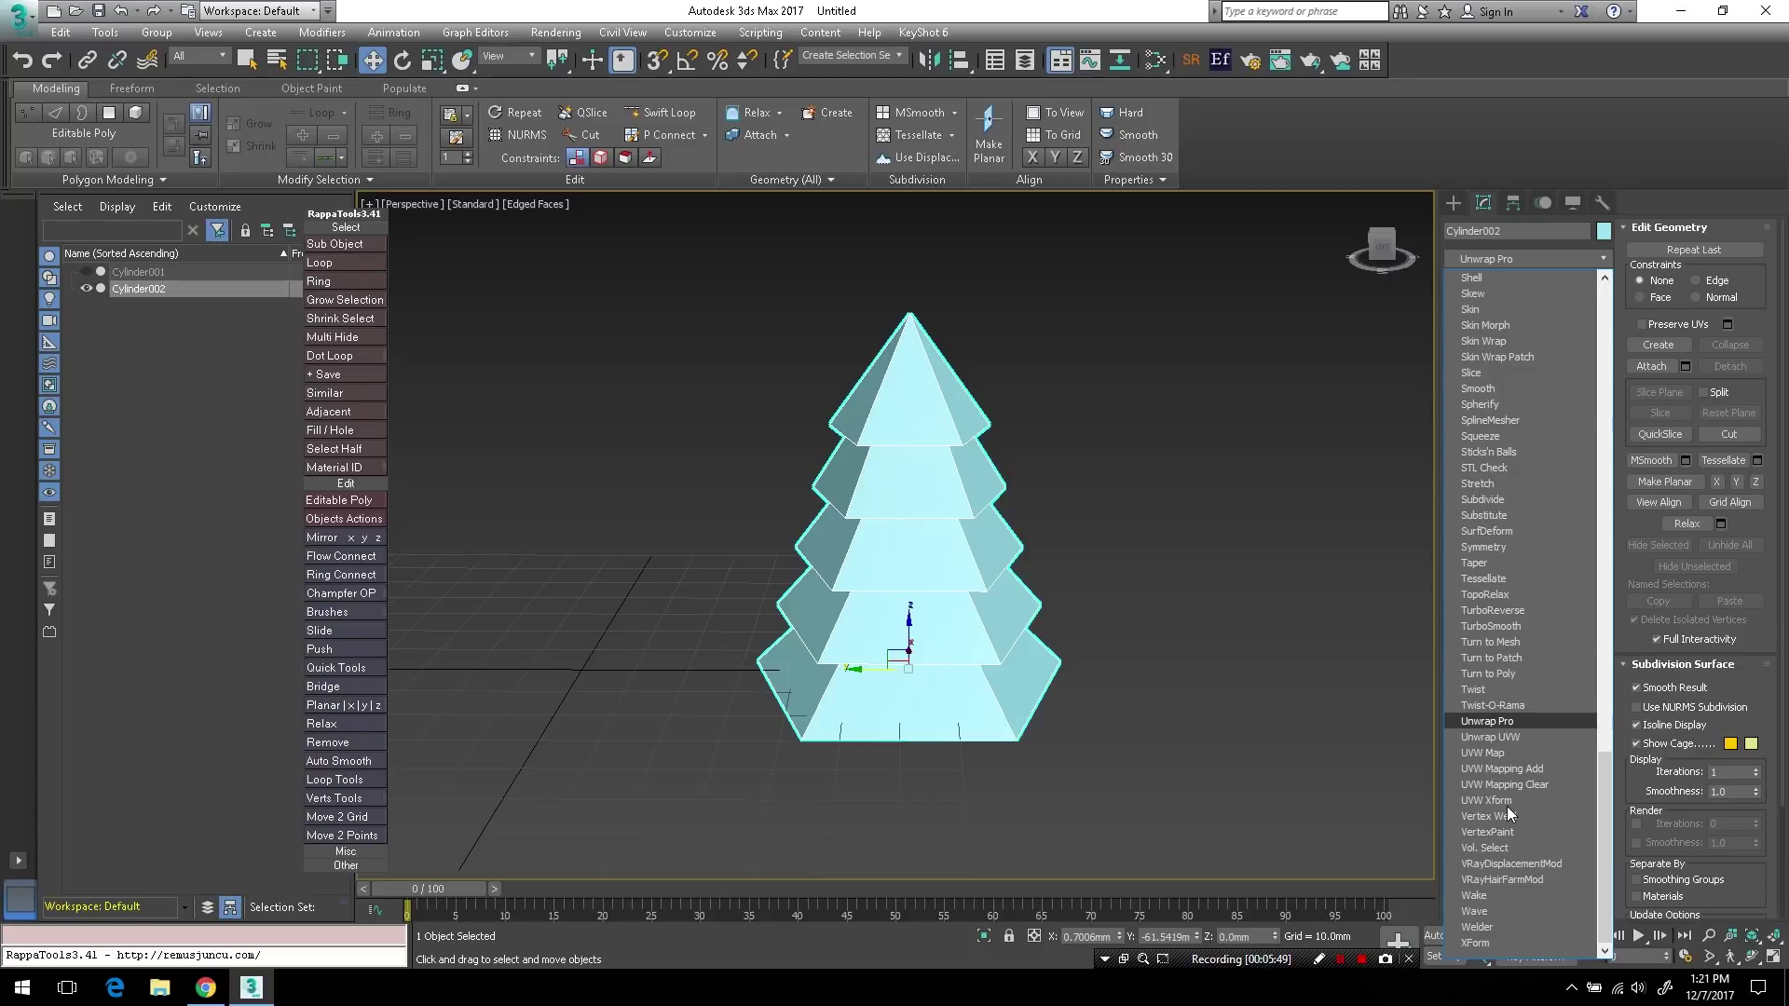
{"action": "left_click", "coordinate": [1547, 739]}
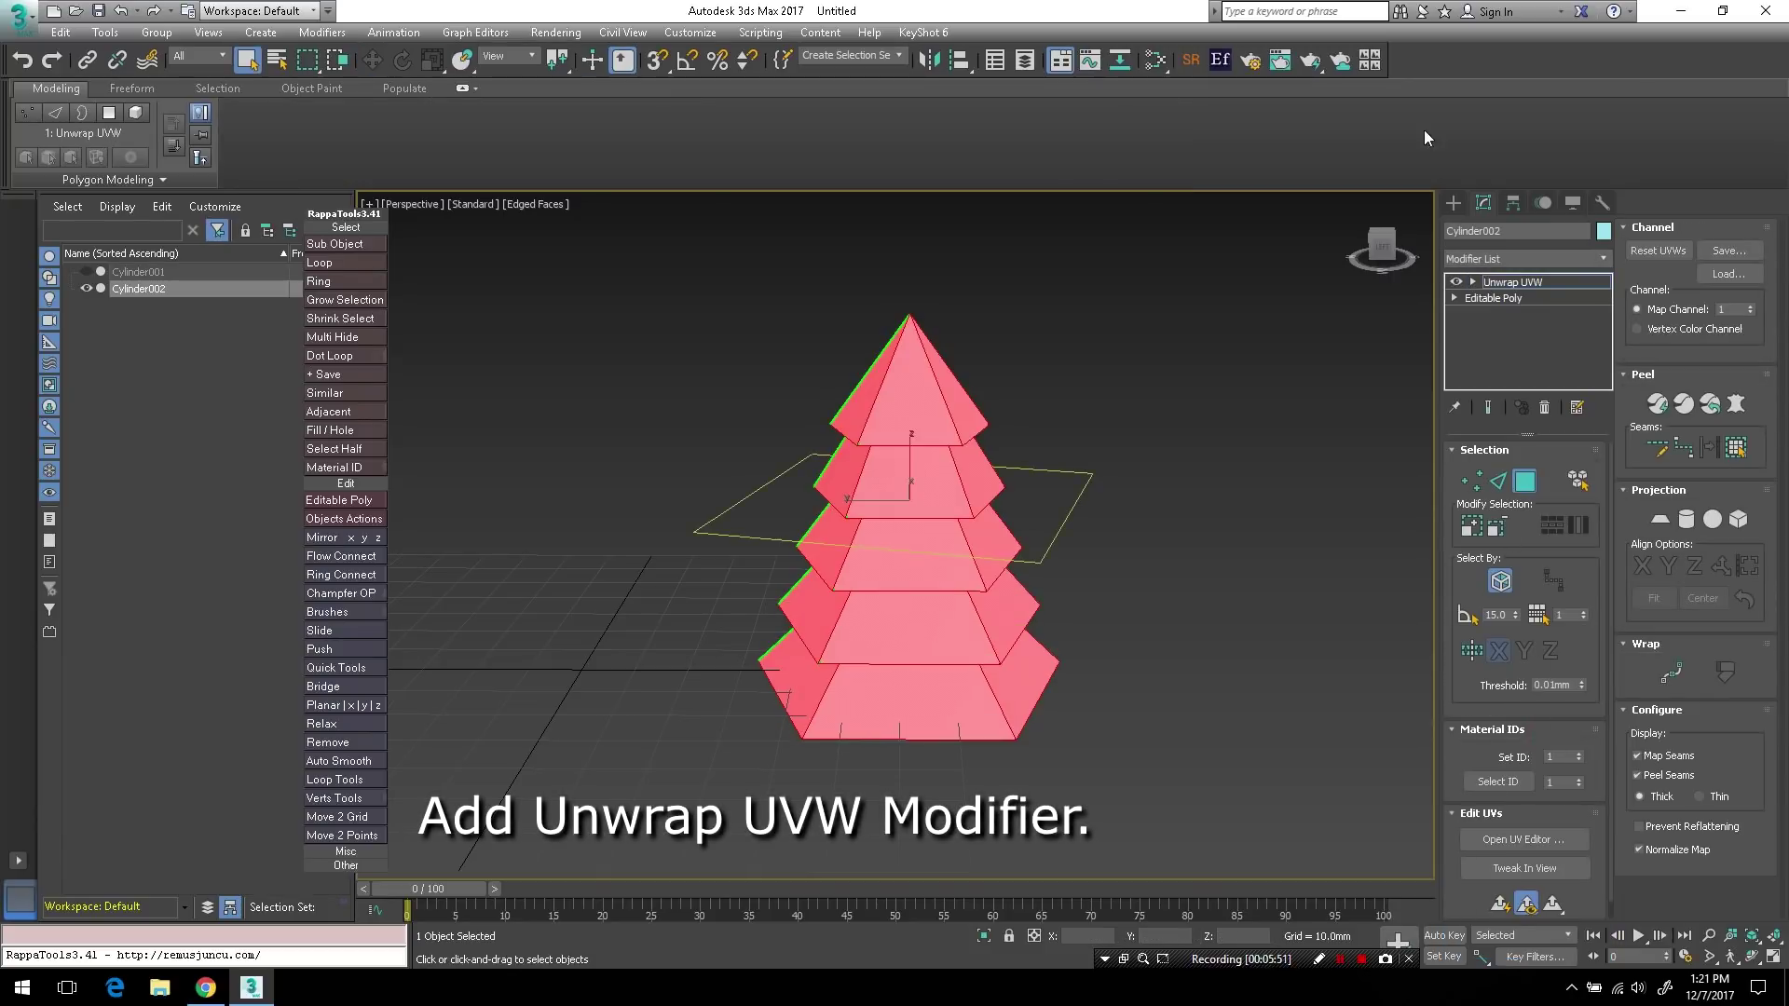
{"action": "middle_click_drag", "start_coordinate": [910, 679], "coordinate": [1114, 637], "text": "alt"}
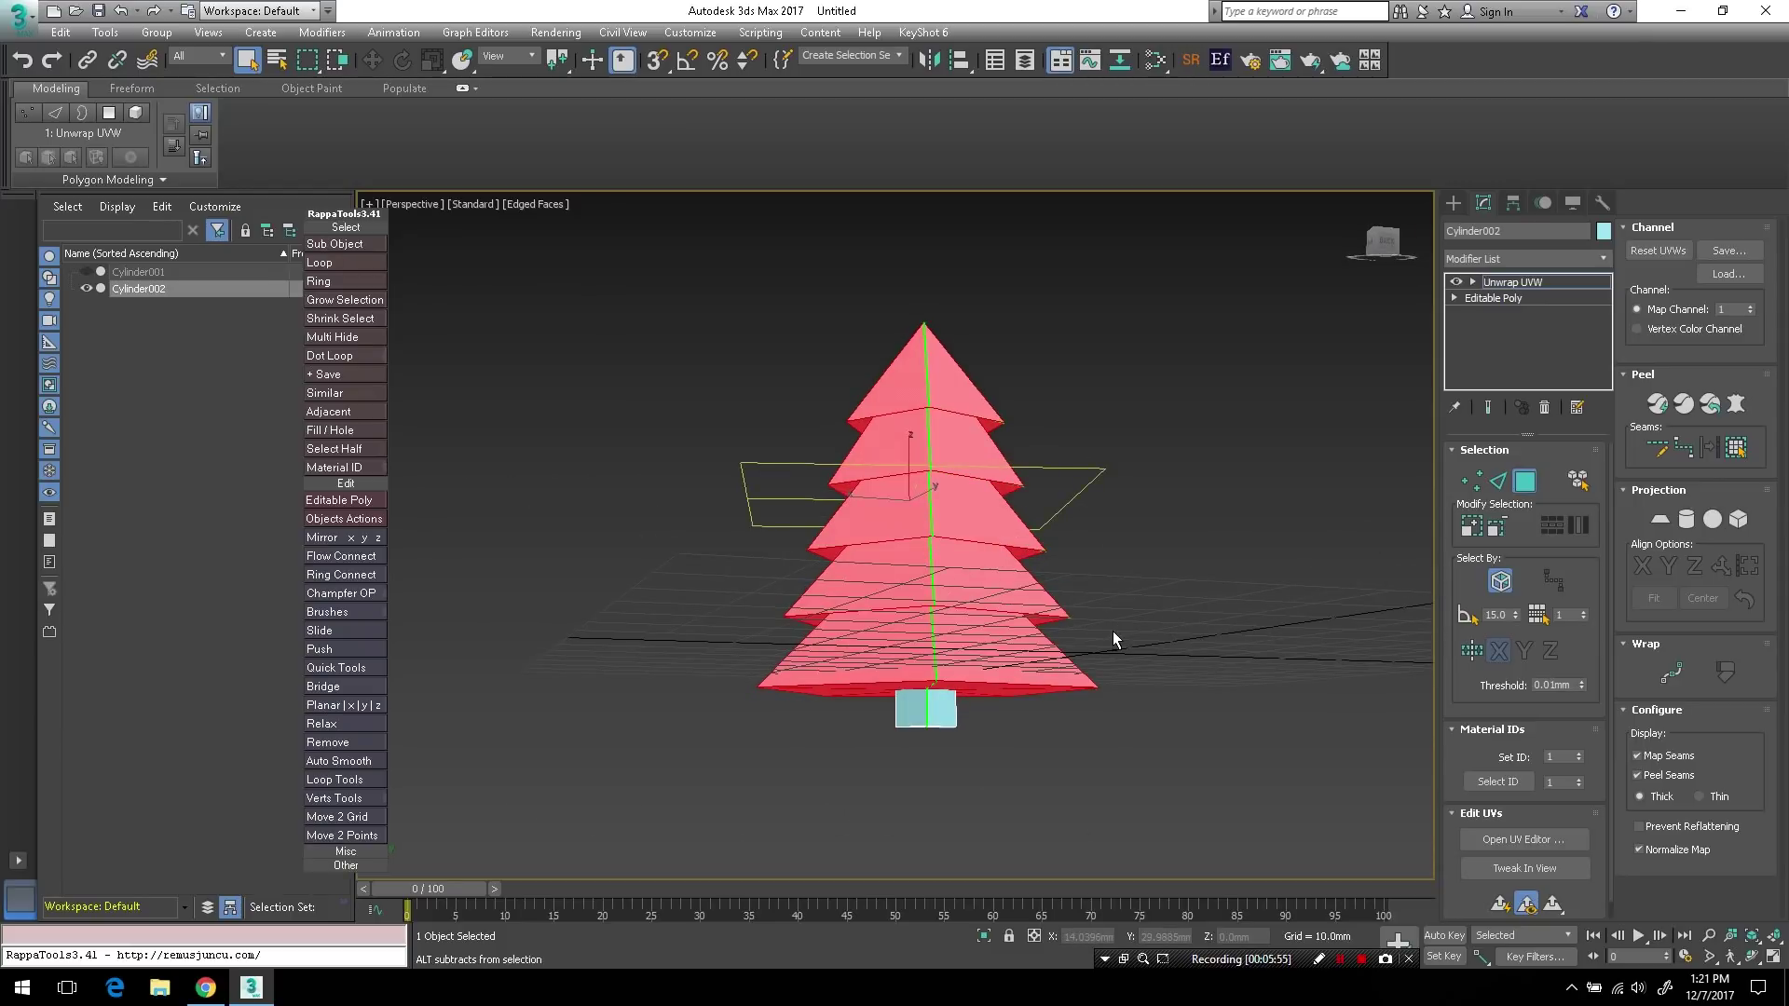
{"action": "key", "text": "ctrl+a"}
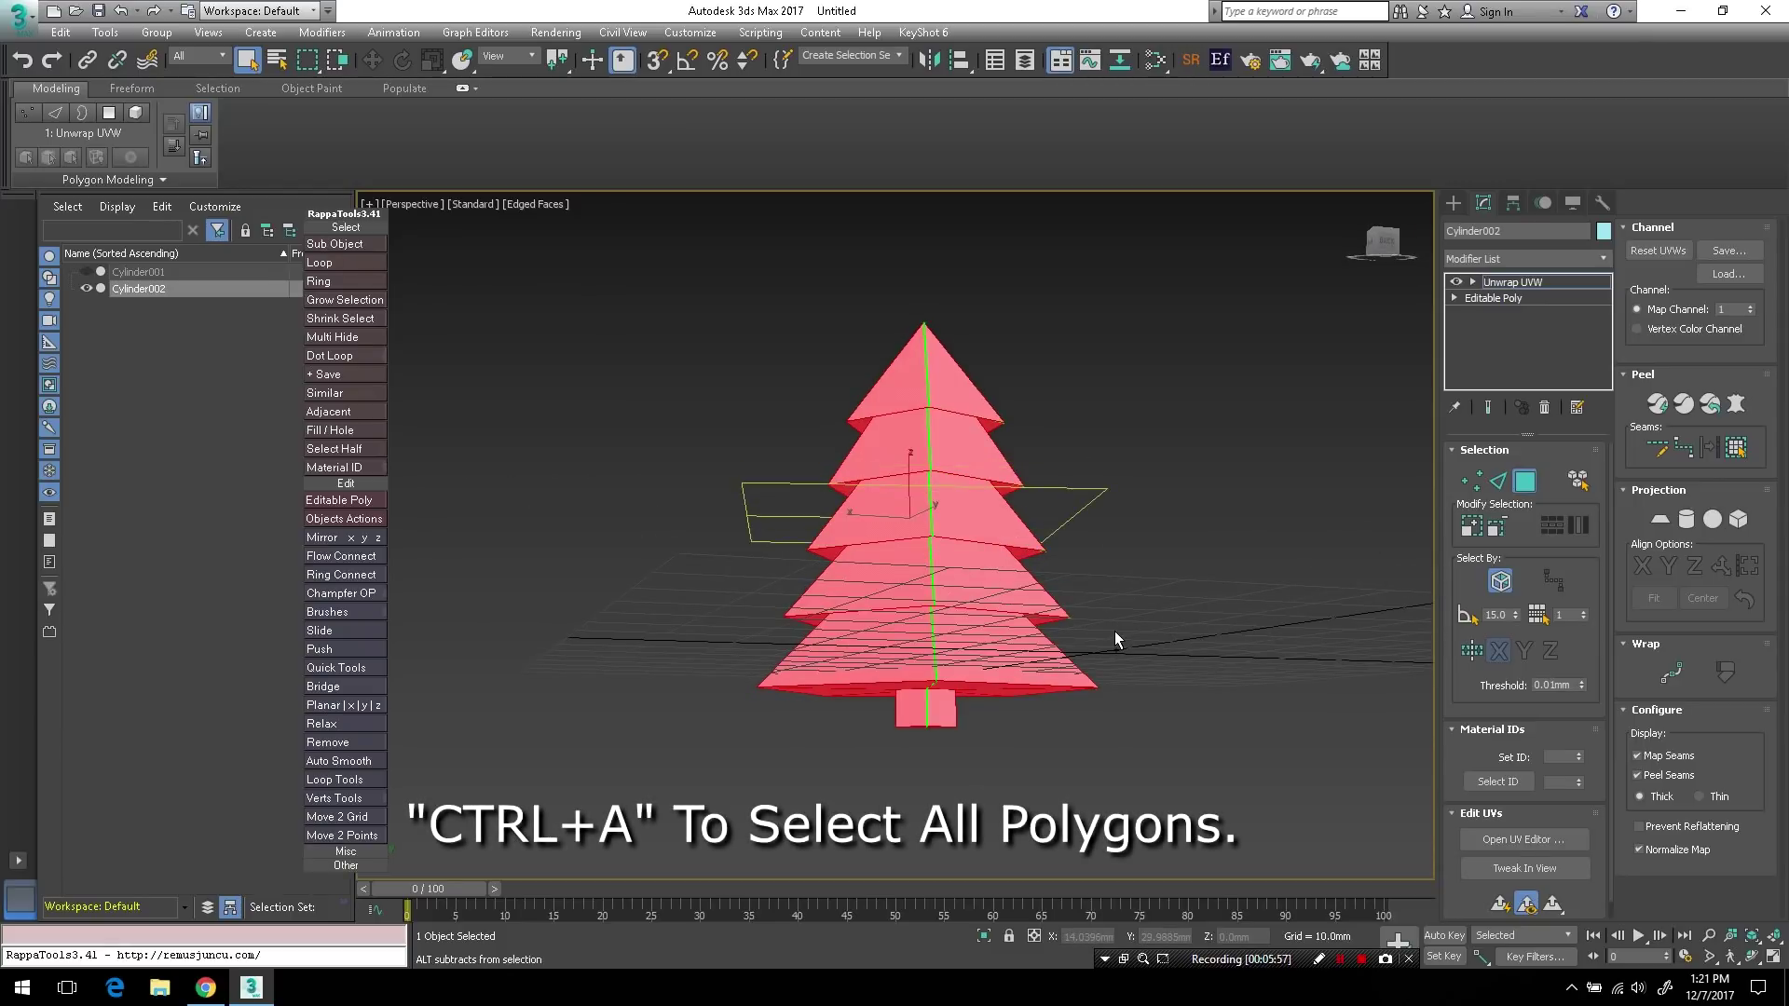
{"action": "middle_click_drag", "start_coordinate": [1115, 630], "coordinate": [1199, 674], "text": "alt"}
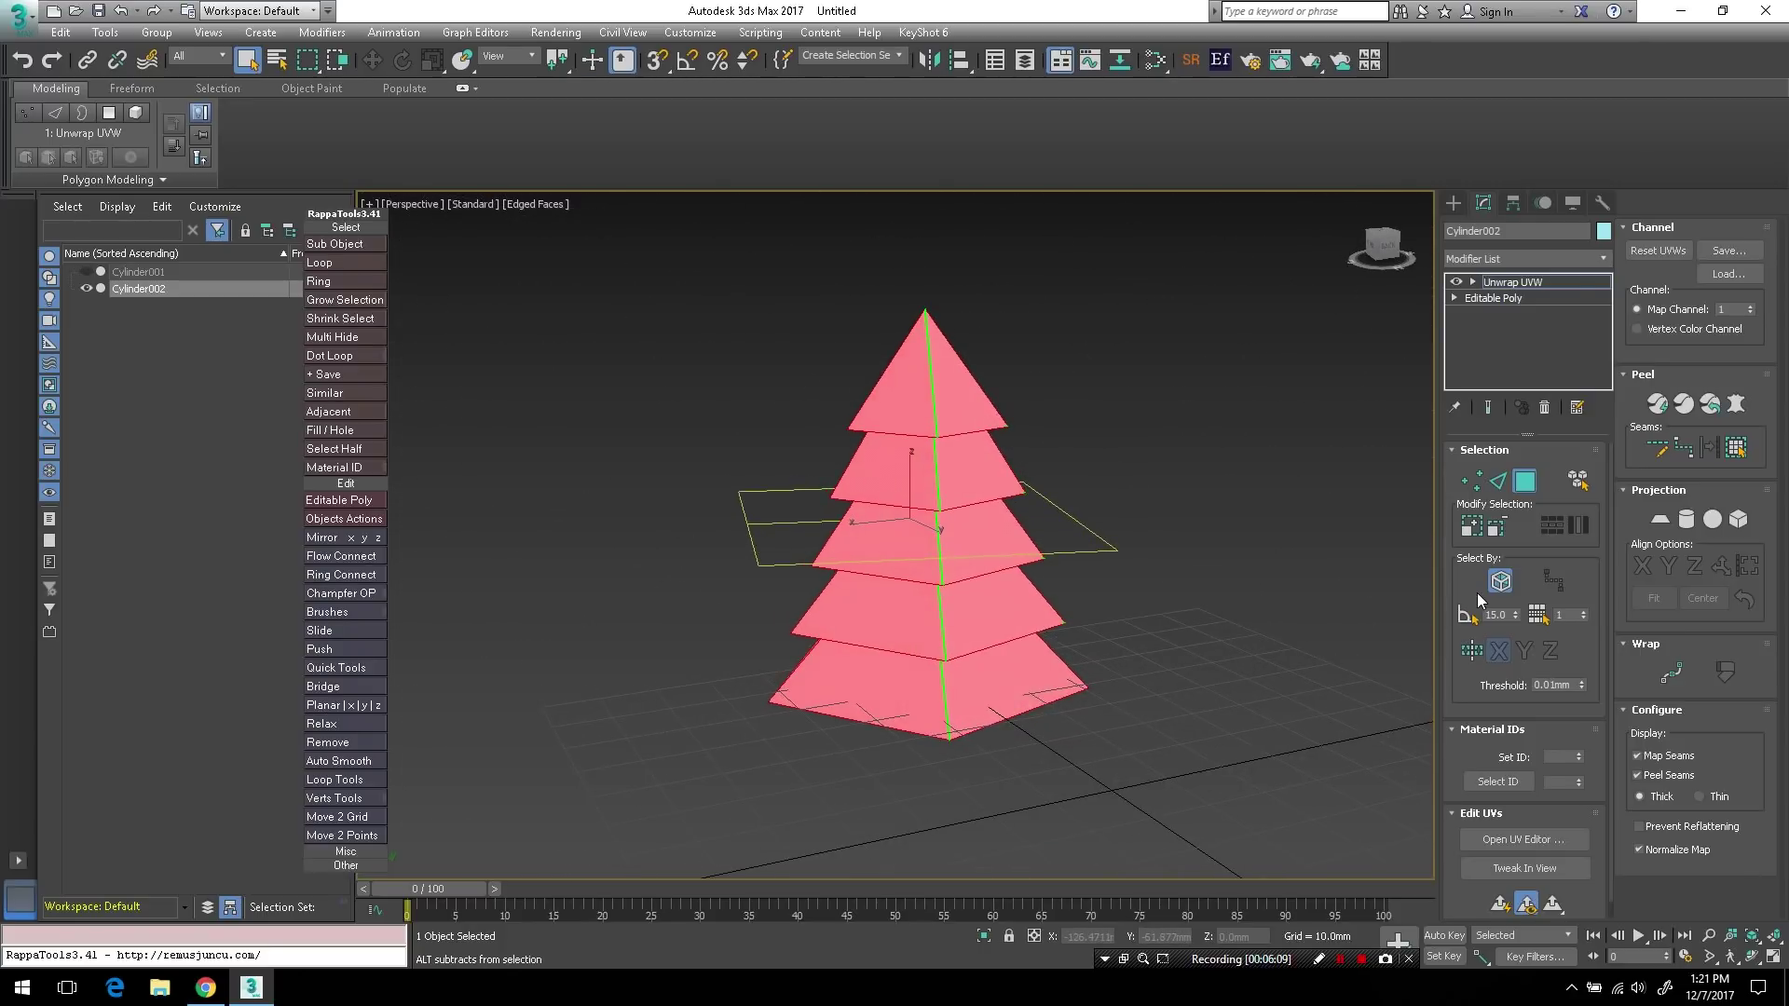
{"action": "left_click", "coordinate": [1657, 406]}
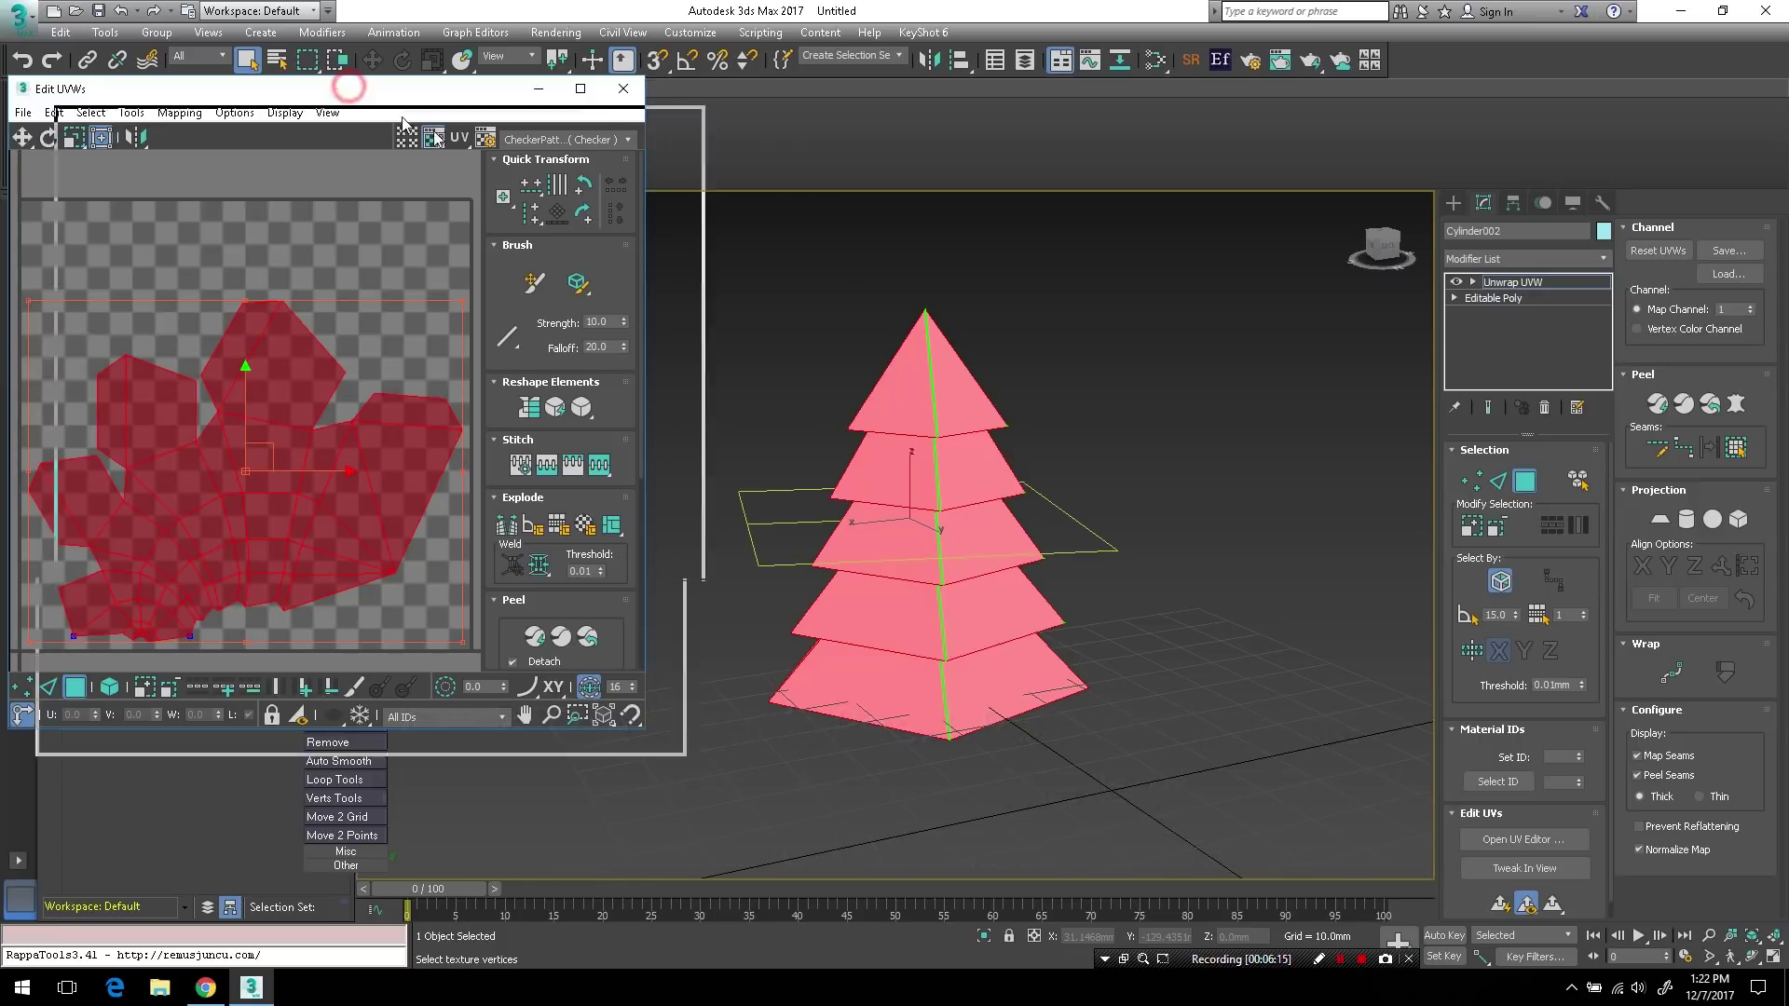
- Rotate the UV island about 70 degrees, move it up-left, then rotate it about 6.8 degrees
{"action": "left_click_drag", "start_coordinate": [373, 88], "coordinate": [568, 178]}
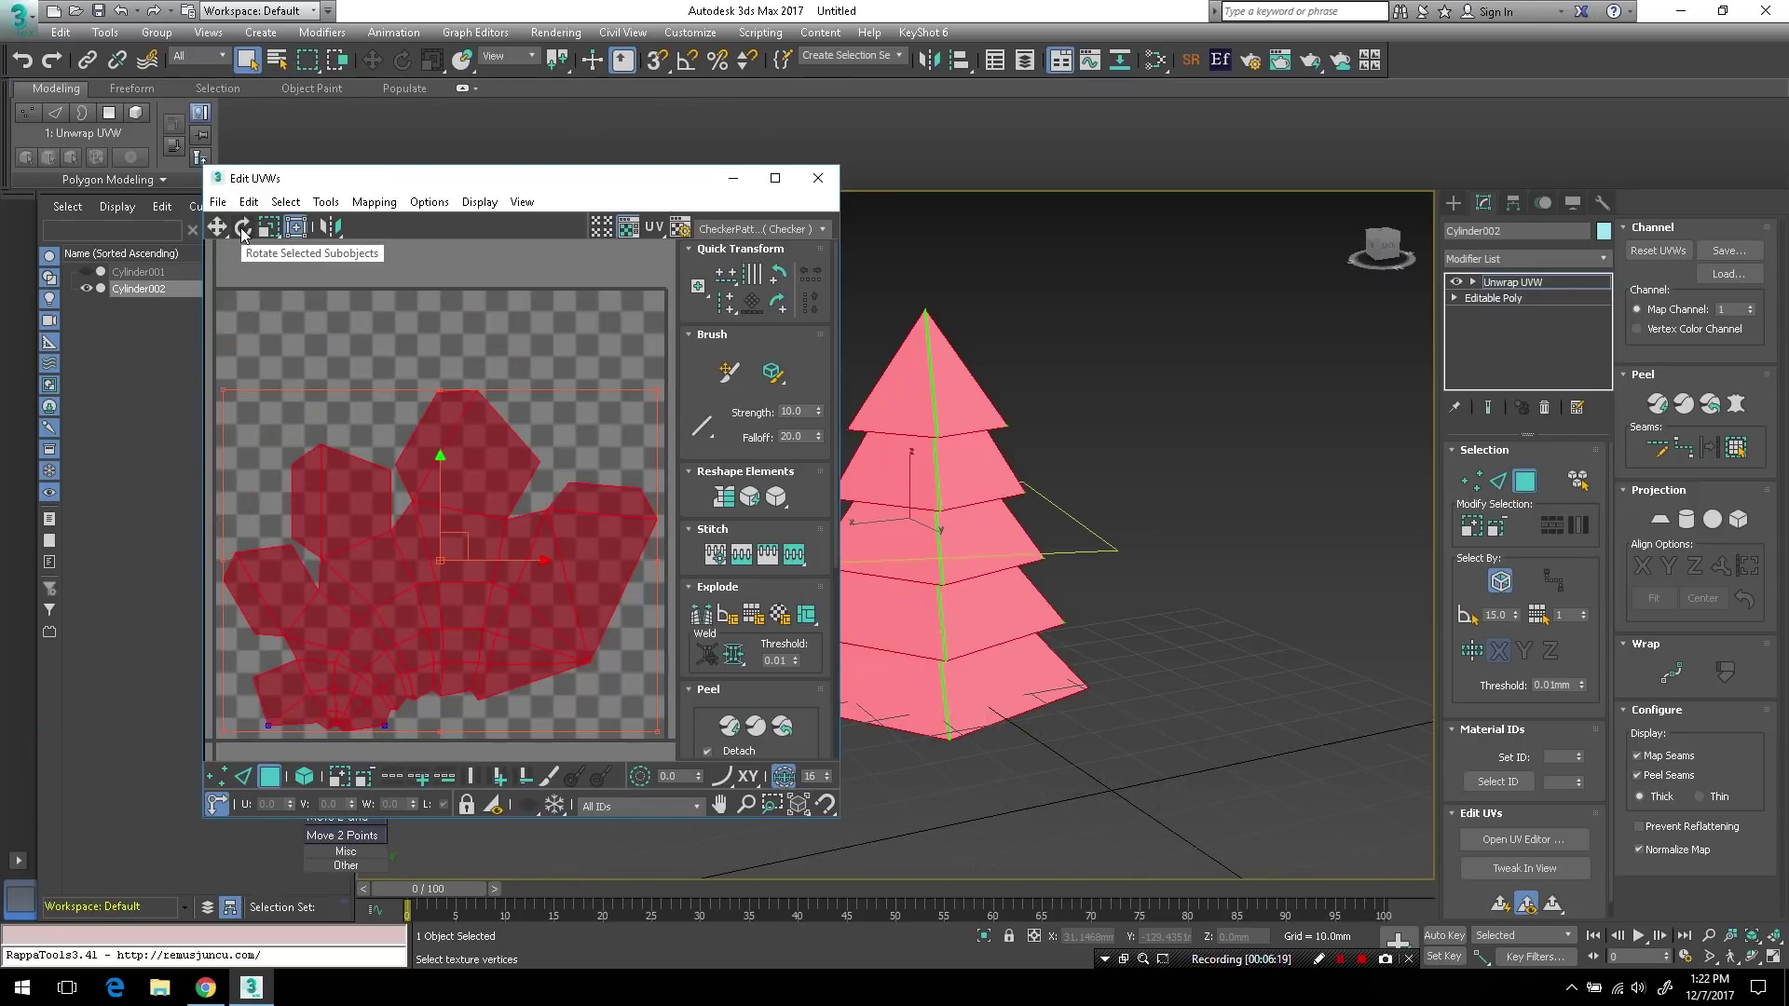
{"action": "left_click", "coordinate": [402, 532]}
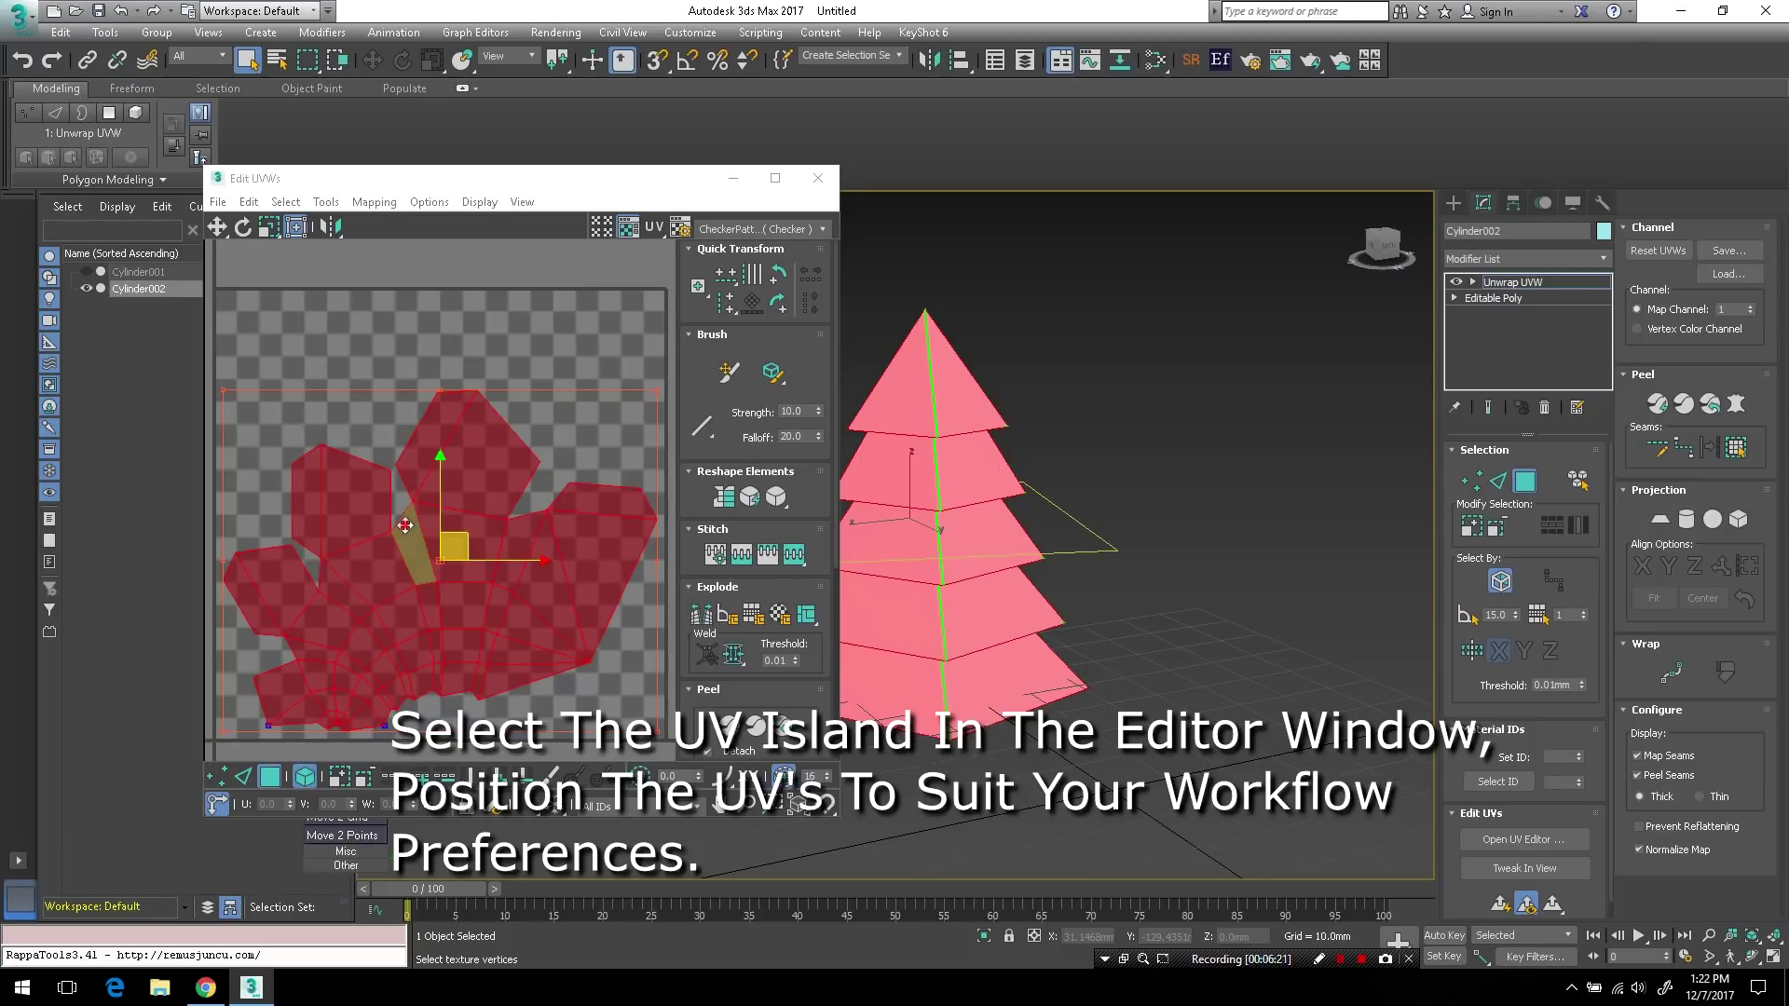
{"action": "left_click", "coordinate": [250, 237]}
{"action": "left_click", "coordinate": [478, 517]}
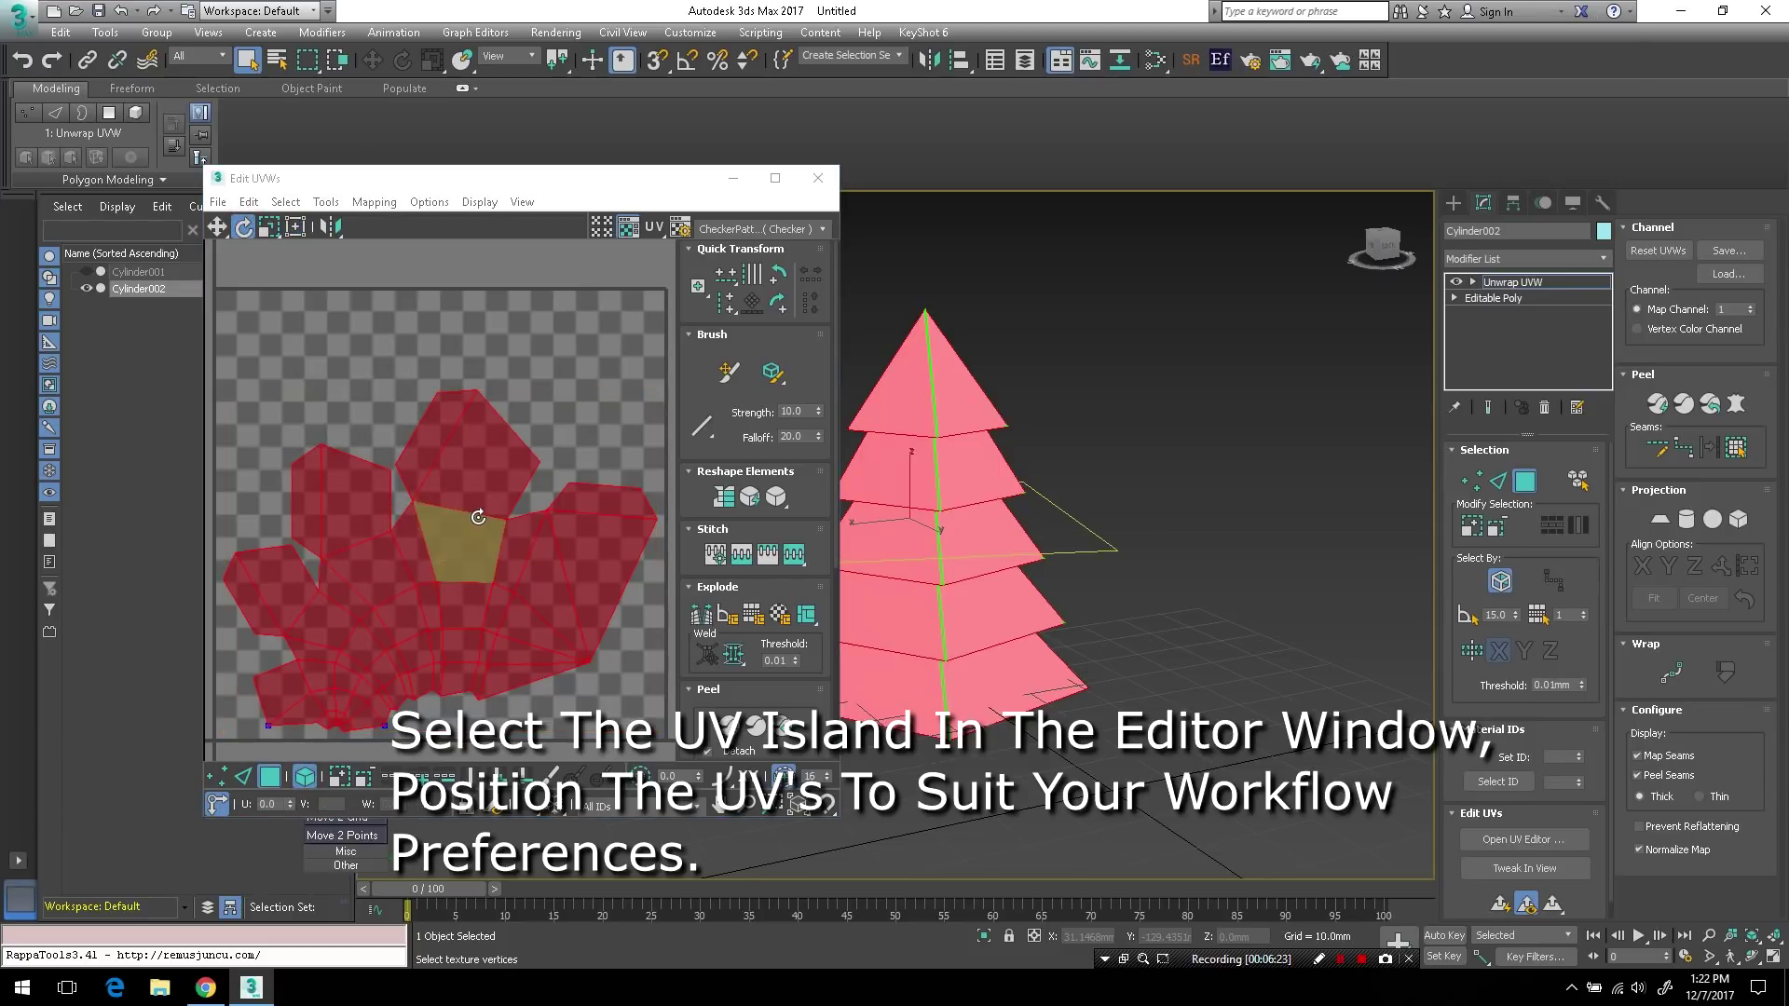
{"action": "left_click_drag", "start_coordinate": [478, 517], "coordinate": [402, 469]}
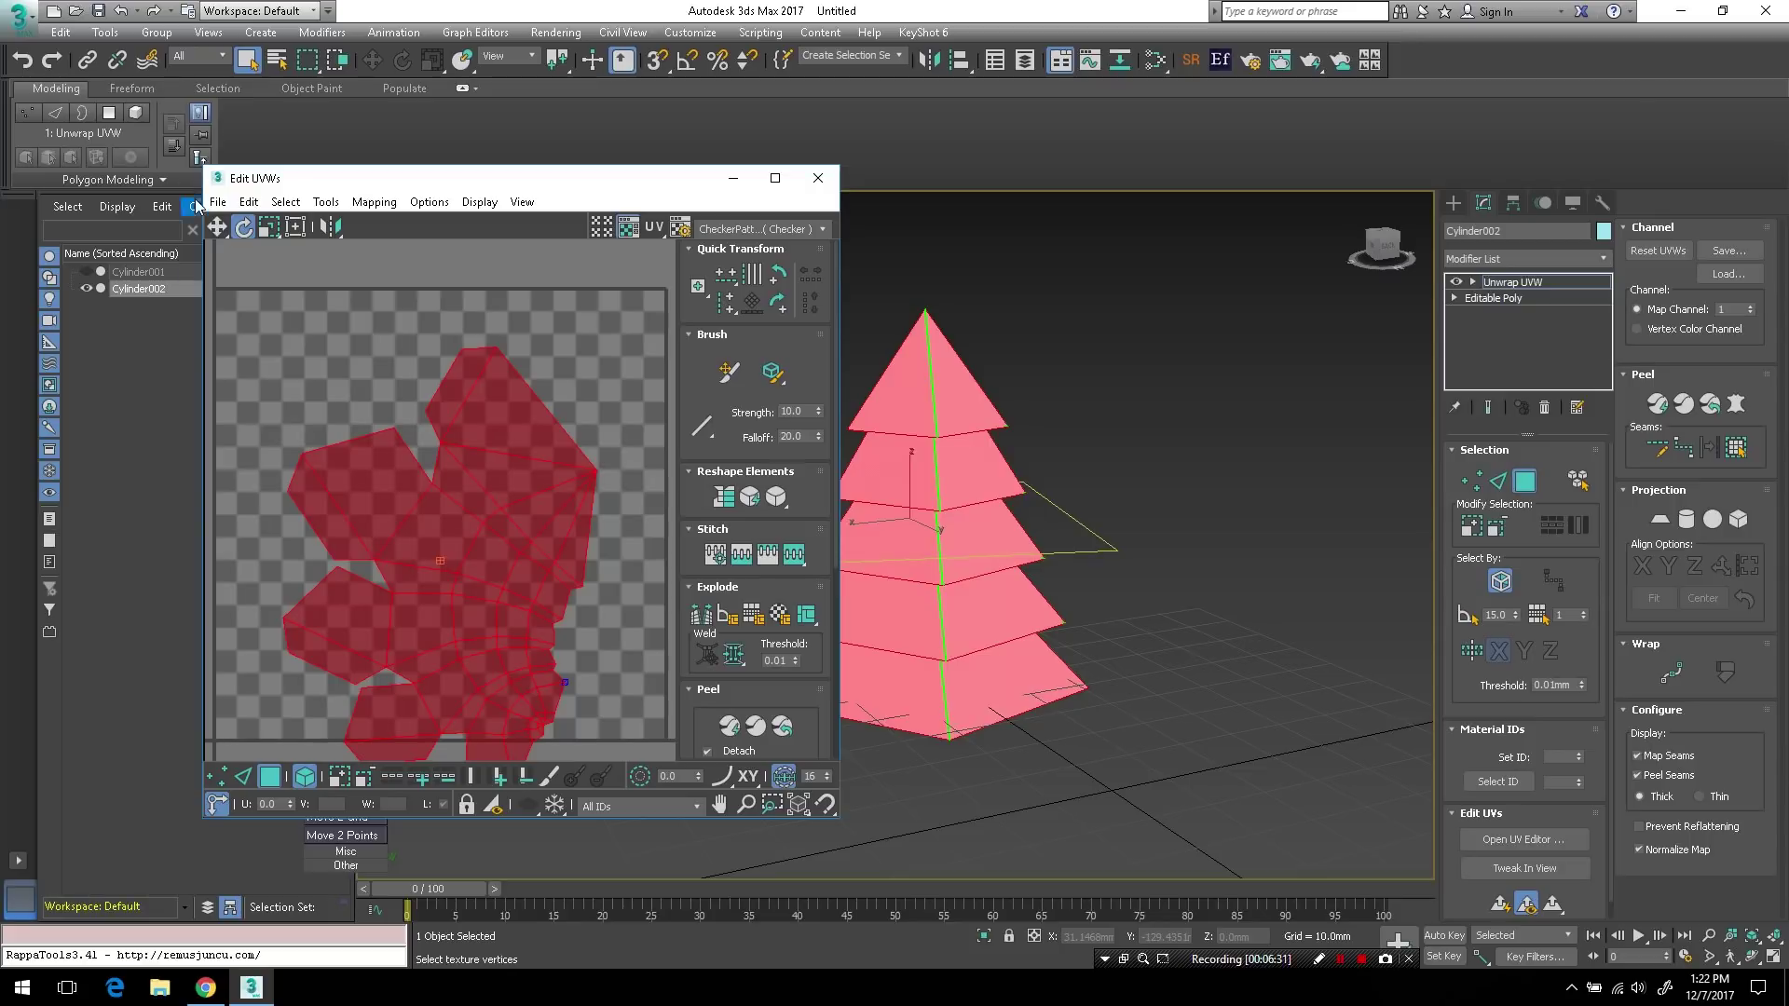
{"action": "left_click", "coordinate": [218, 227]}
{"action": "left_click_drag", "start_coordinate": [507, 591], "coordinate": [474, 538]}
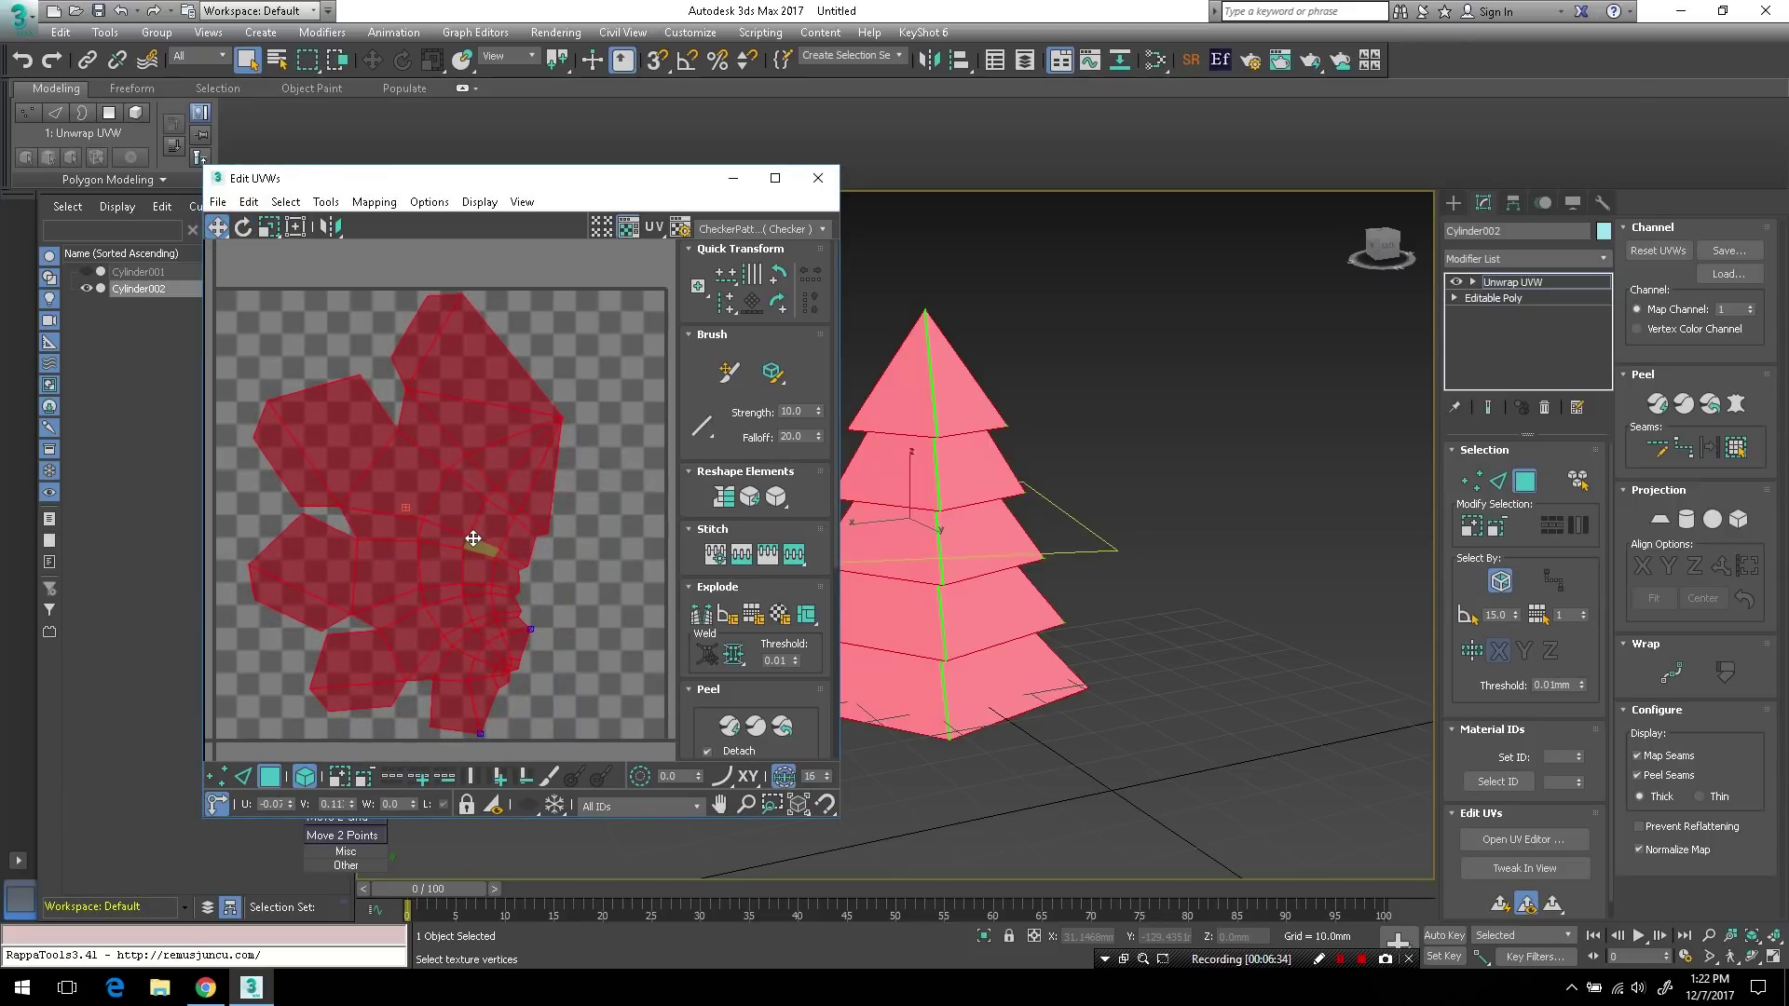
{"action": "left_click", "coordinate": [621, 603]}
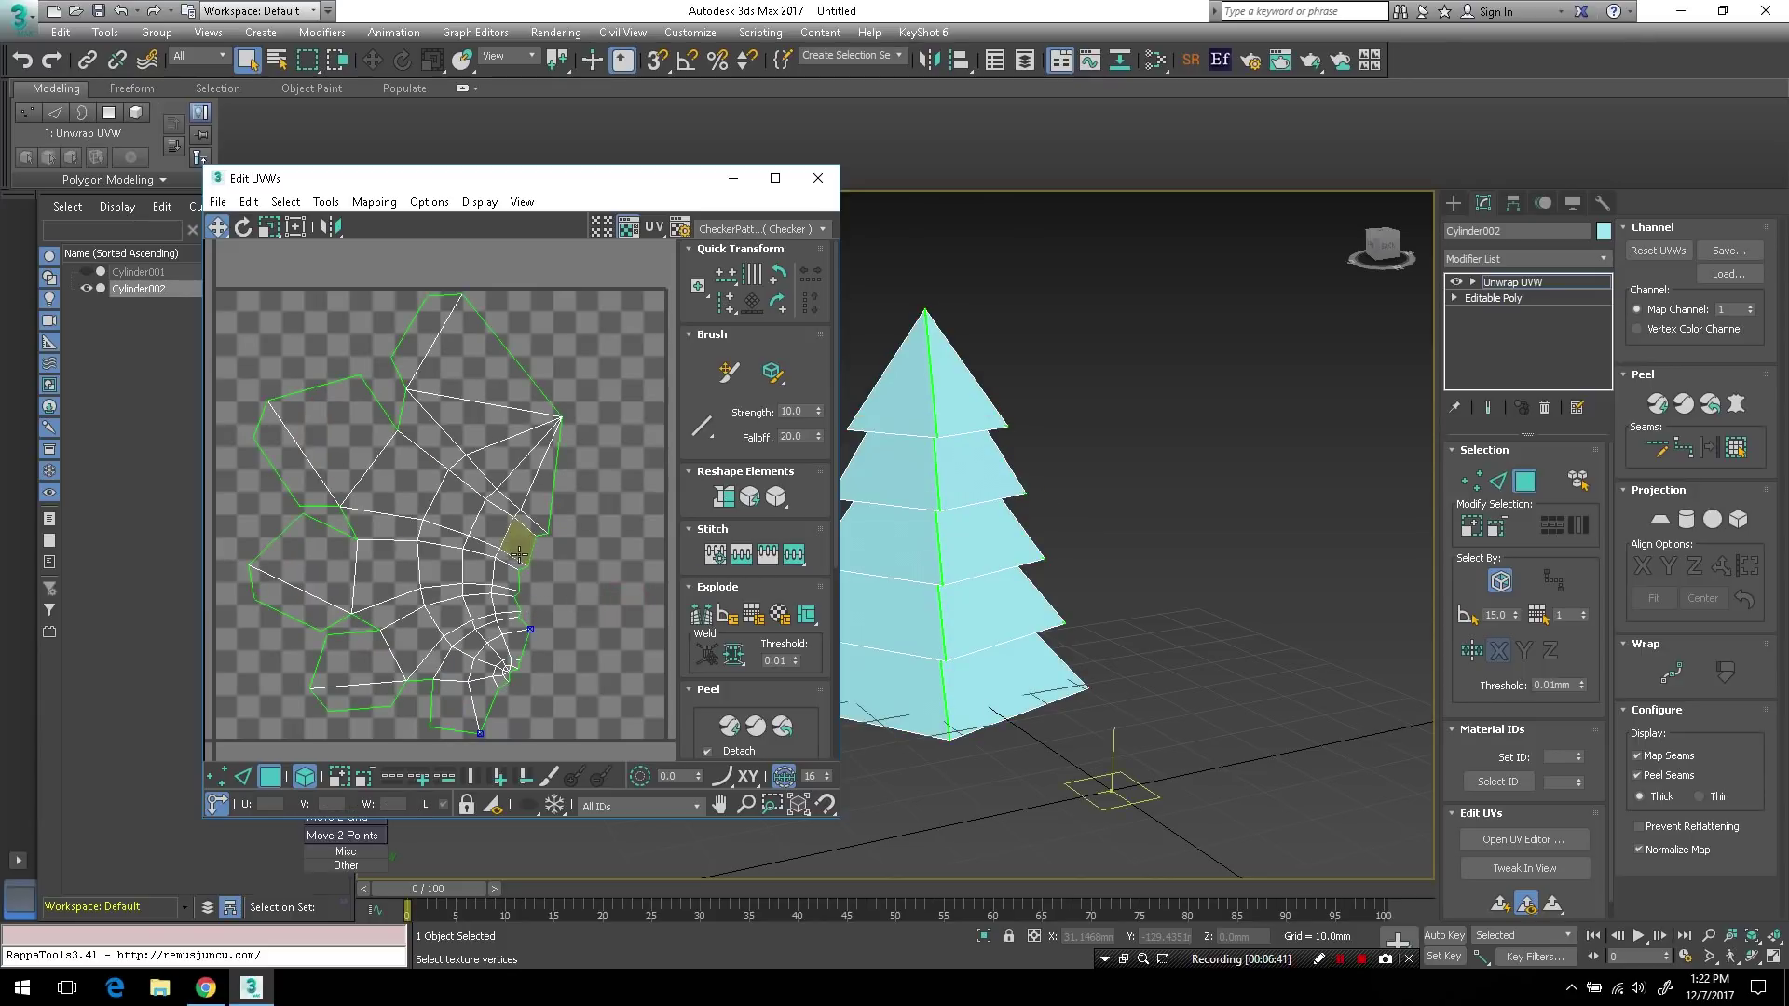
{"action": "left_click", "coordinate": [242, 229]}
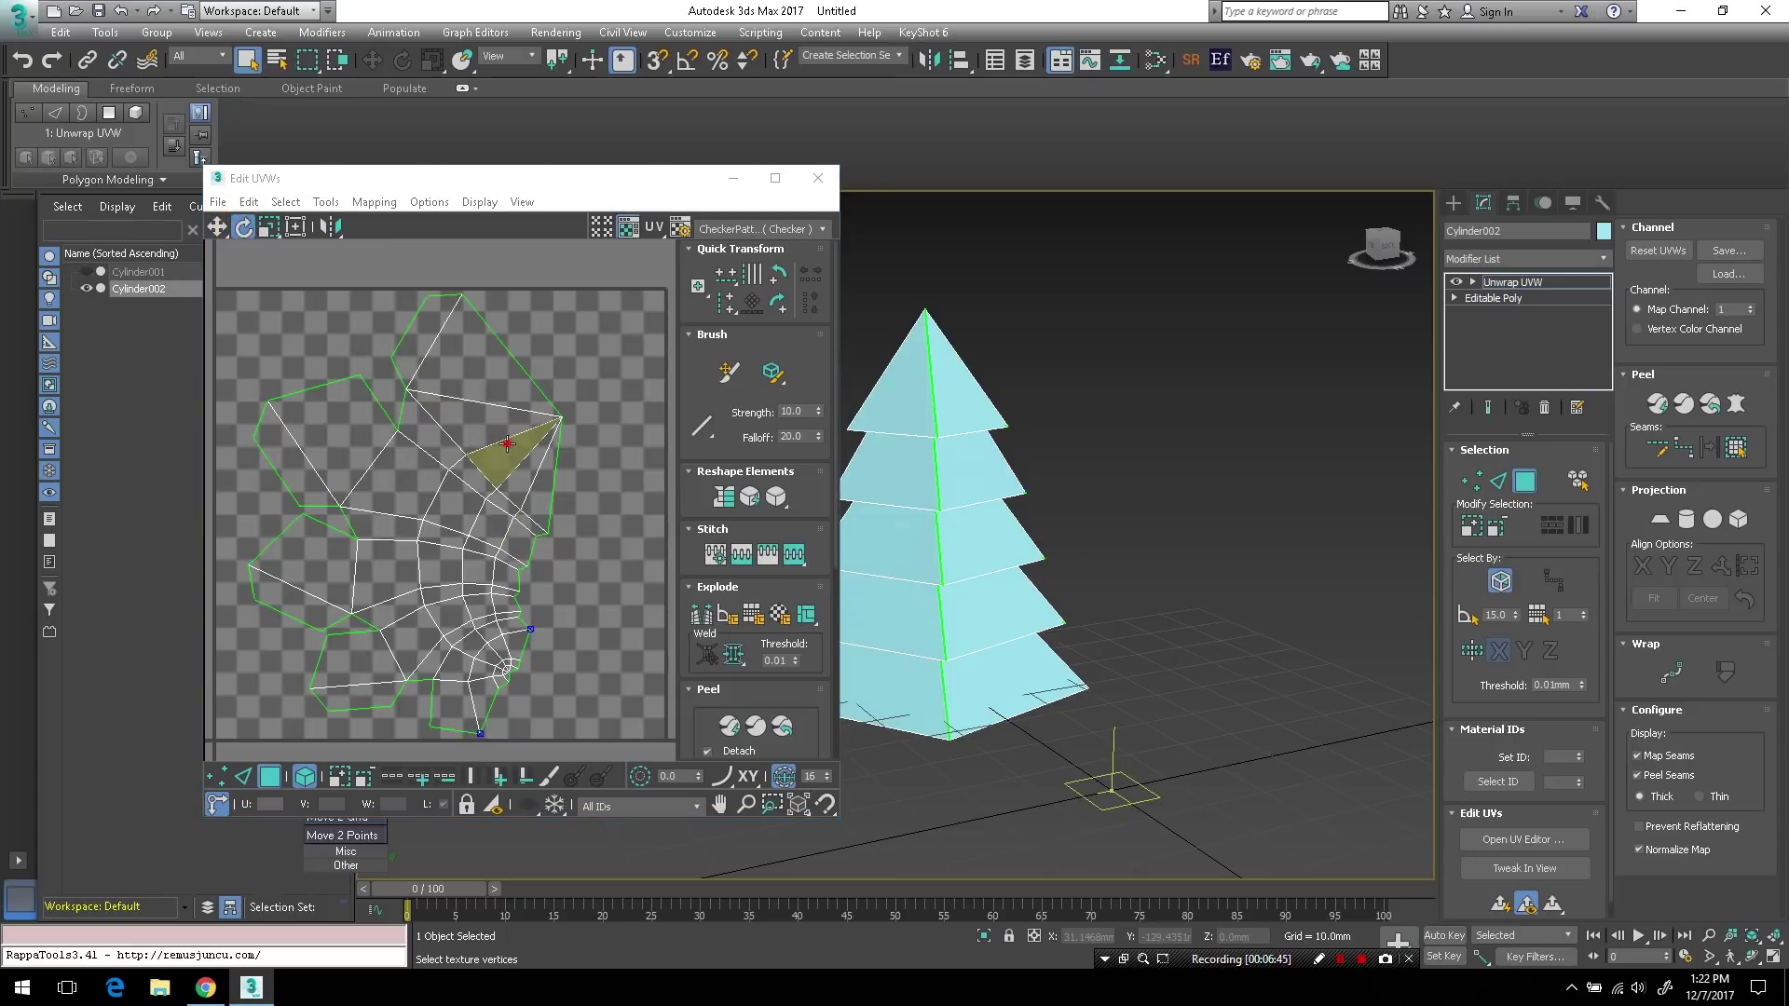
{"action": "left_click_drag", "start_coordinate": [507, 445], "coordinate": [312, 419]}
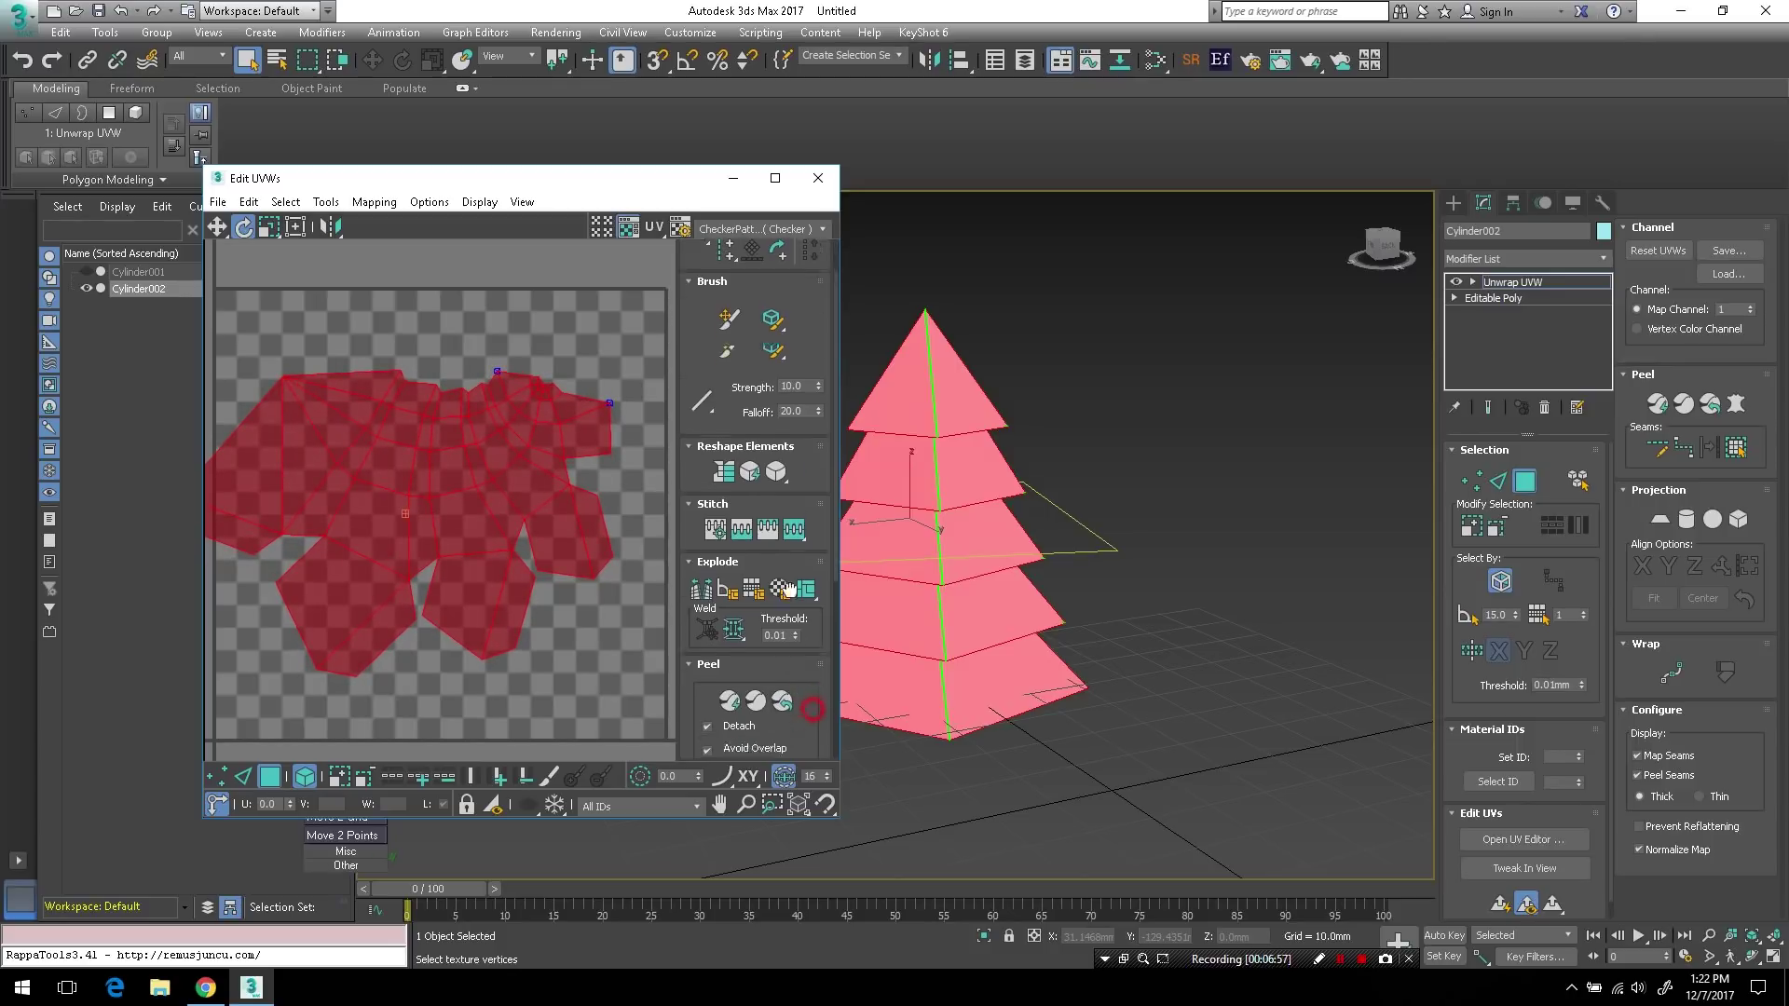
- Repack and rescale the UV shells to fit the UV space
{"action": "scroll", "coordinate": [788, 589], "scroll_direction": "down", "scroll_amount": 5}
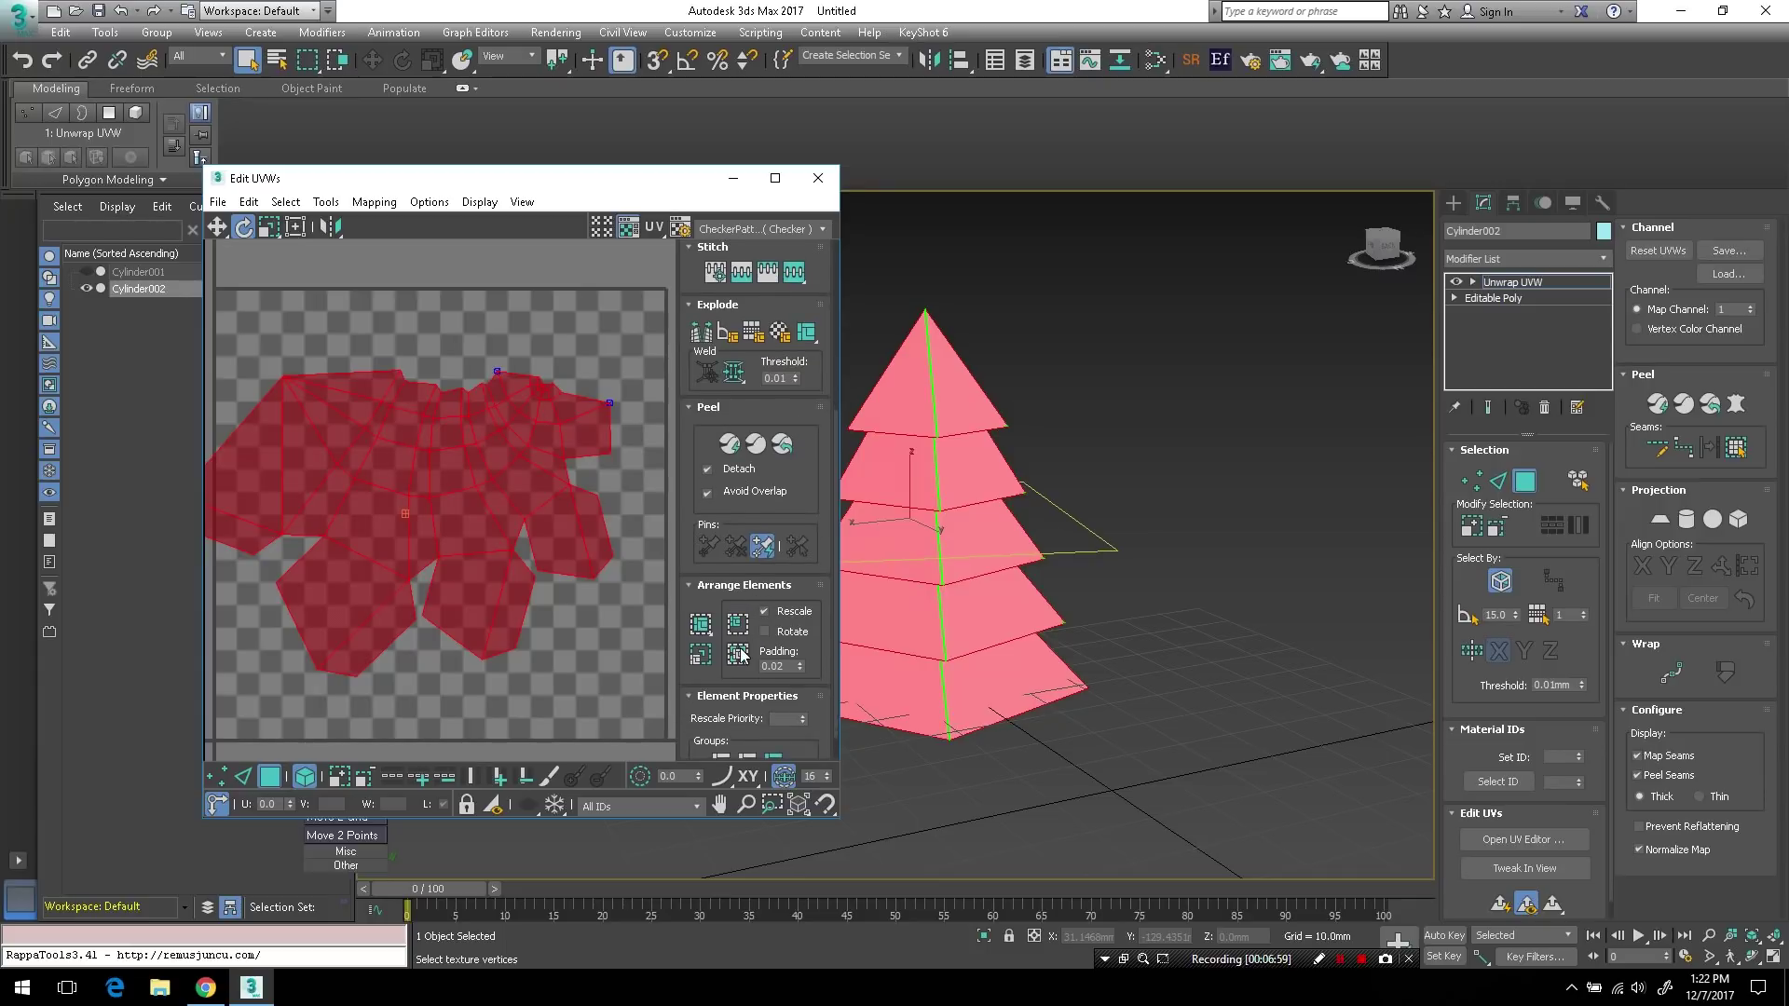
{"action": "left_click", "coordinate": [738, 656]}
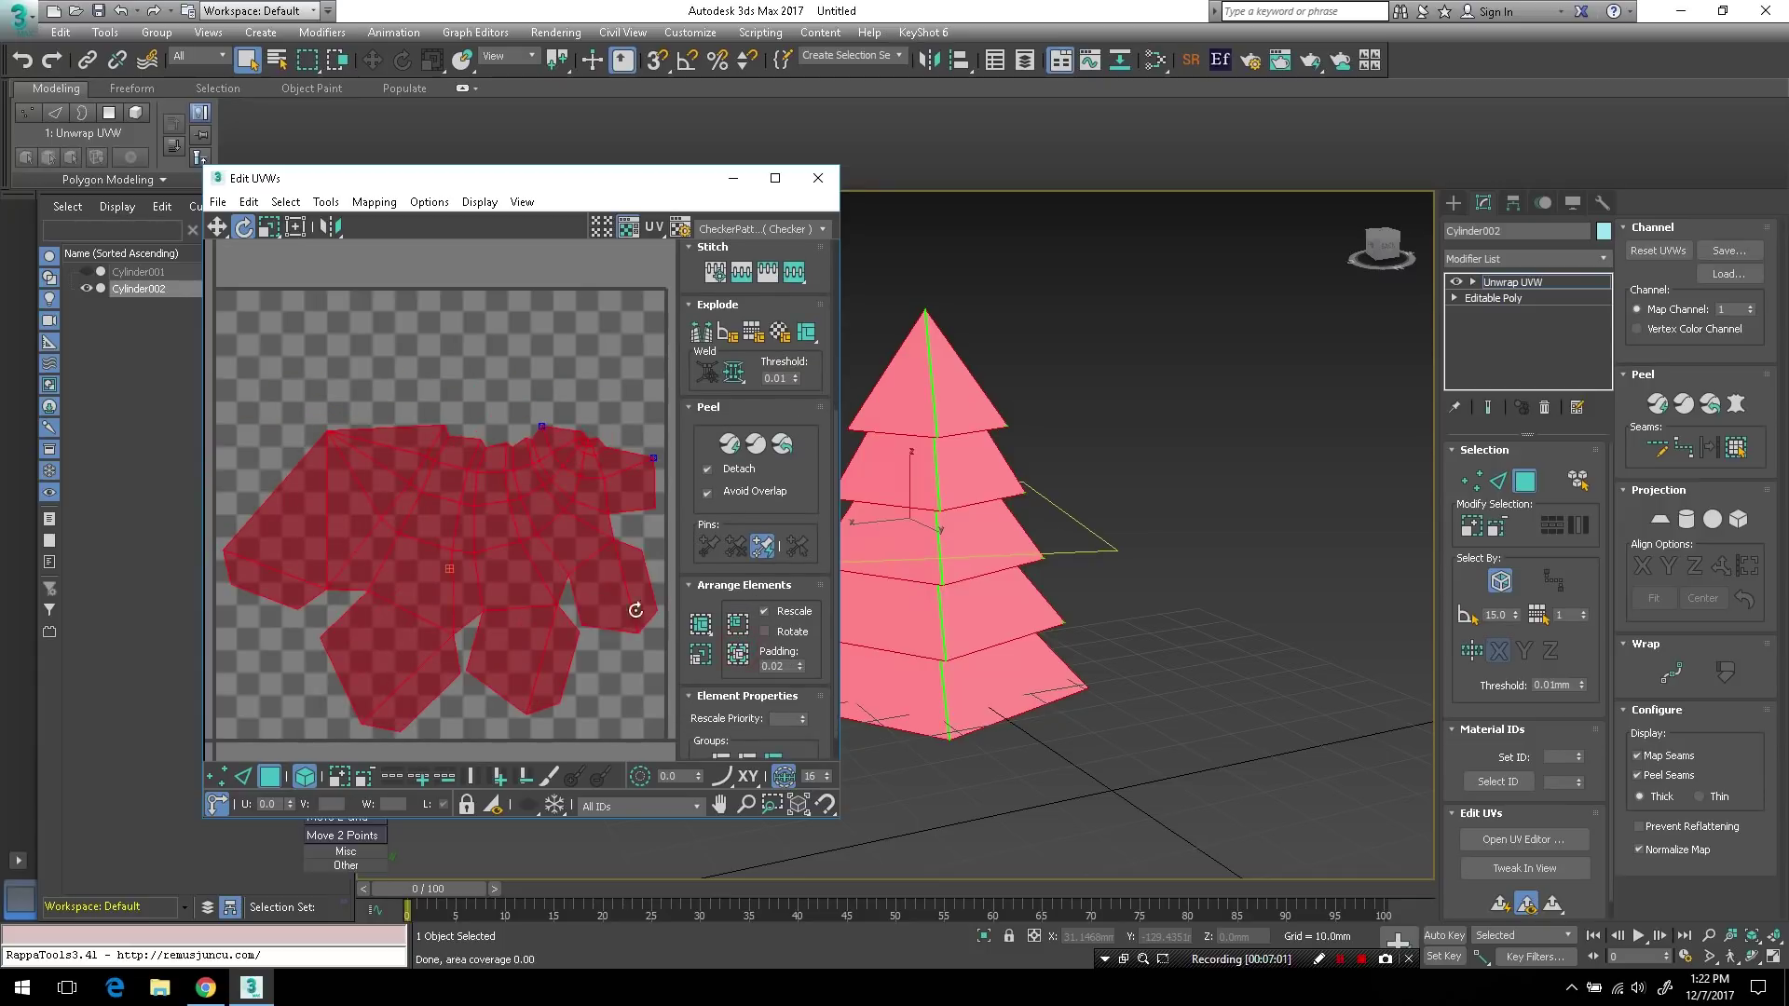
{"action": "left_click", "coordinate": [529, 394]}
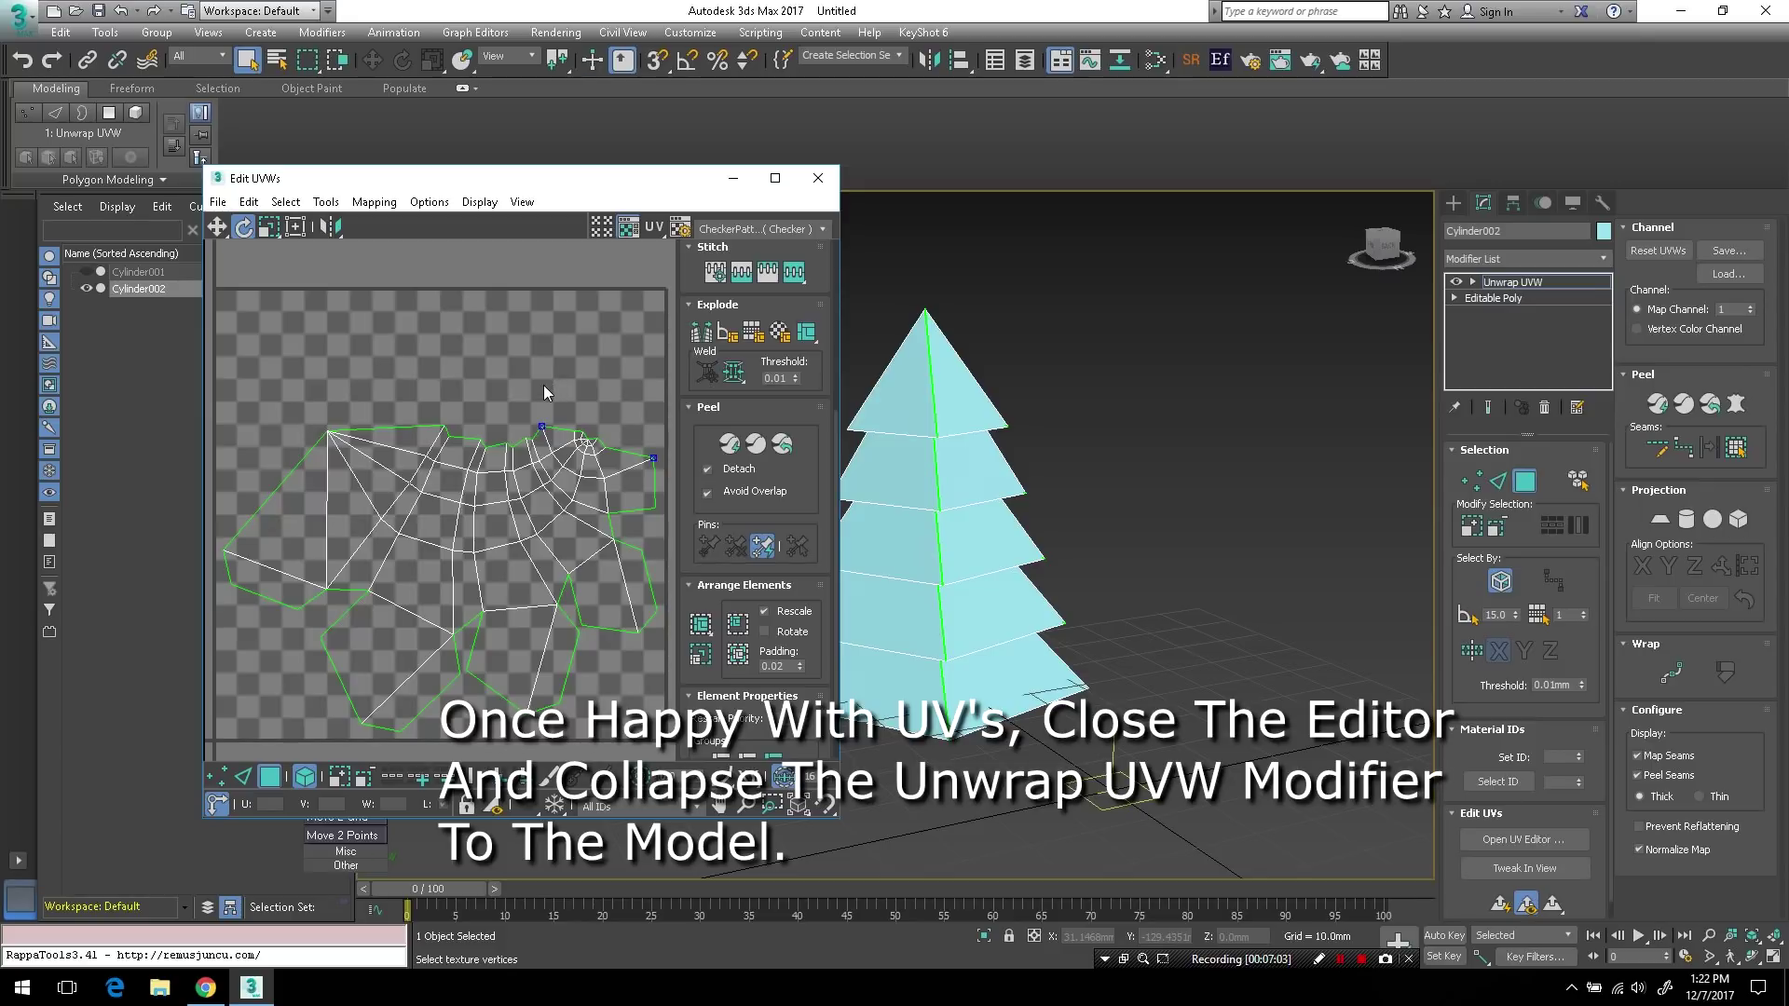
{"action": "scroll", "coordinate": [540, 387], "scroll_direction": "down", "scroll_amount": 1}
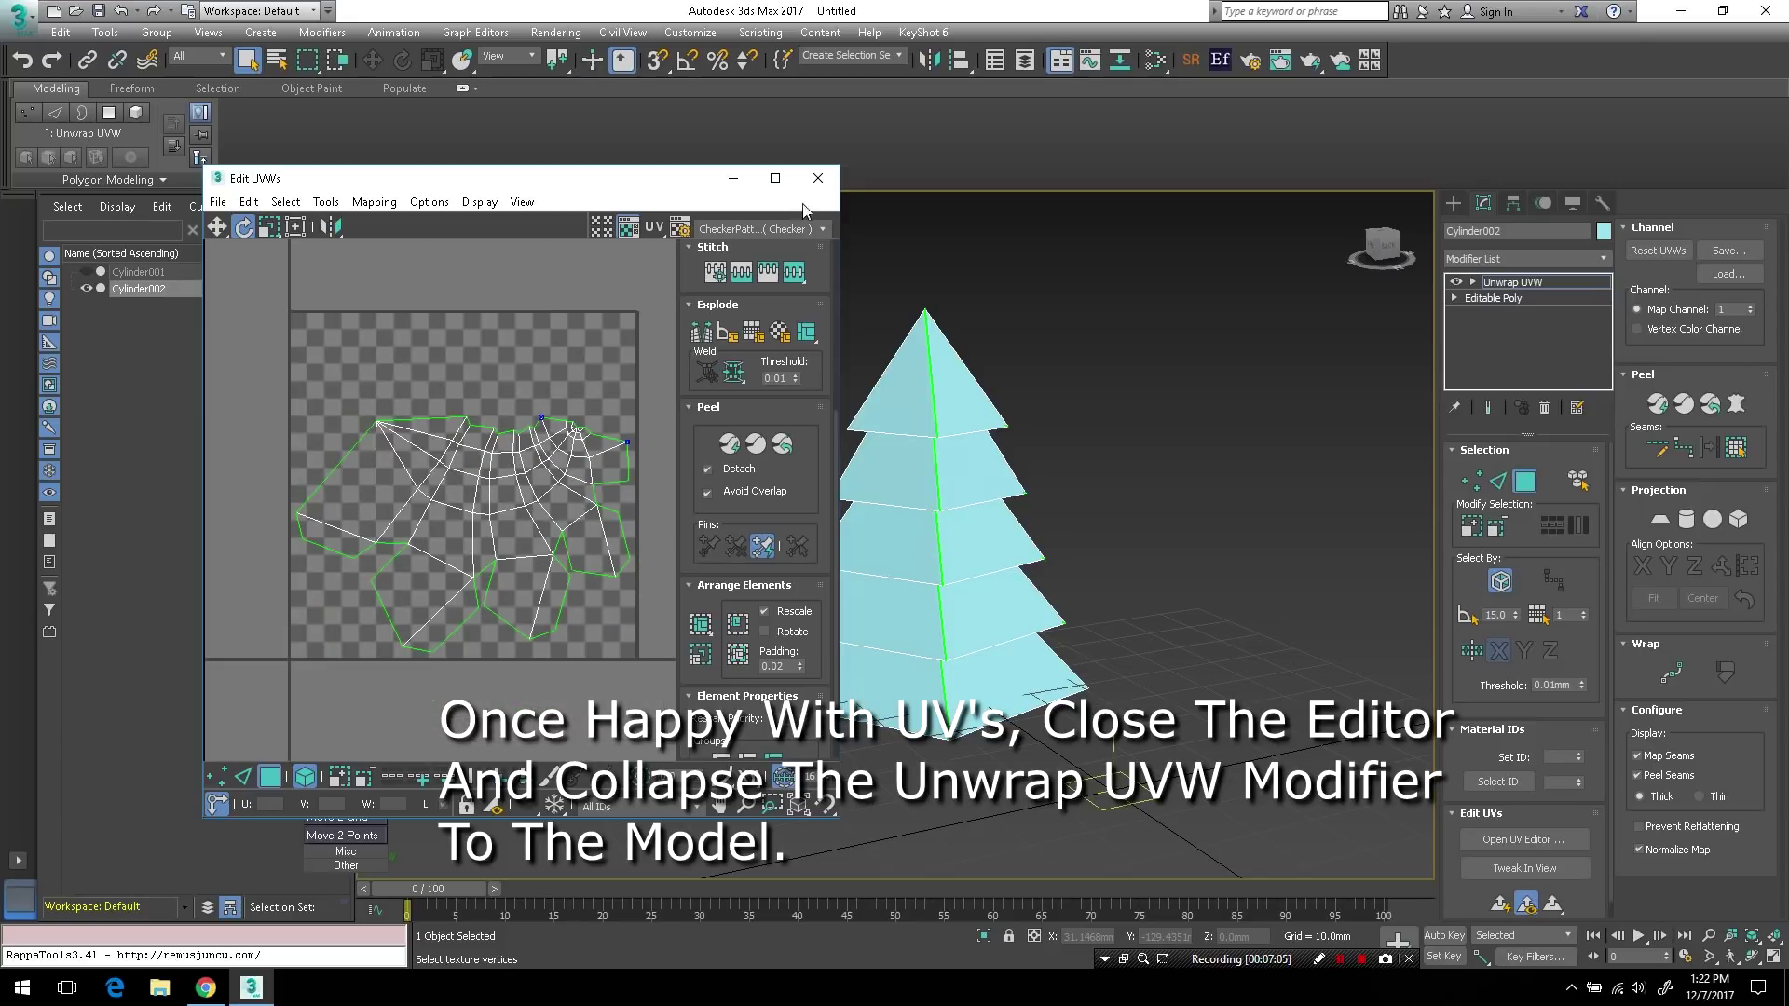
- Close Edit UVWs and collapse the Unwrap UVW modifier into the tree's Editable Poly
{"action": "left_click", "coordinate": [818, 178]}
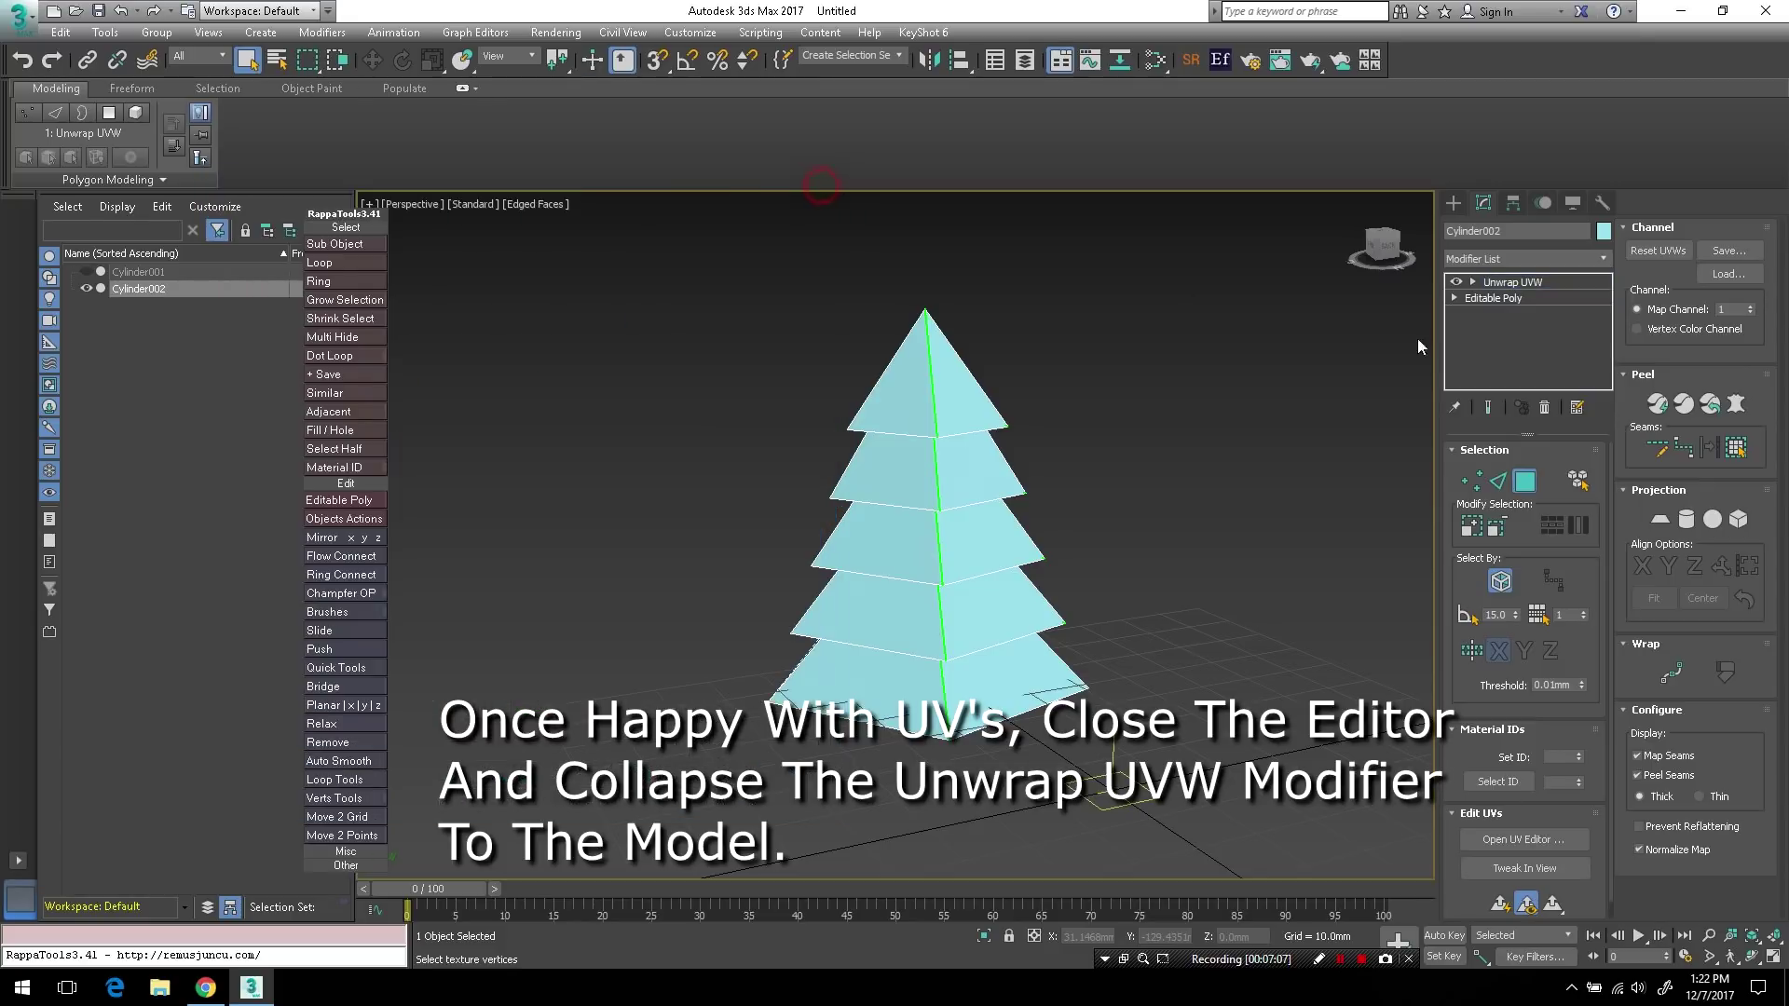
{"action": "left_click", "coordinate": [1513, 281]}
{"action": "right_click", "coordinate": [1519, 283]}
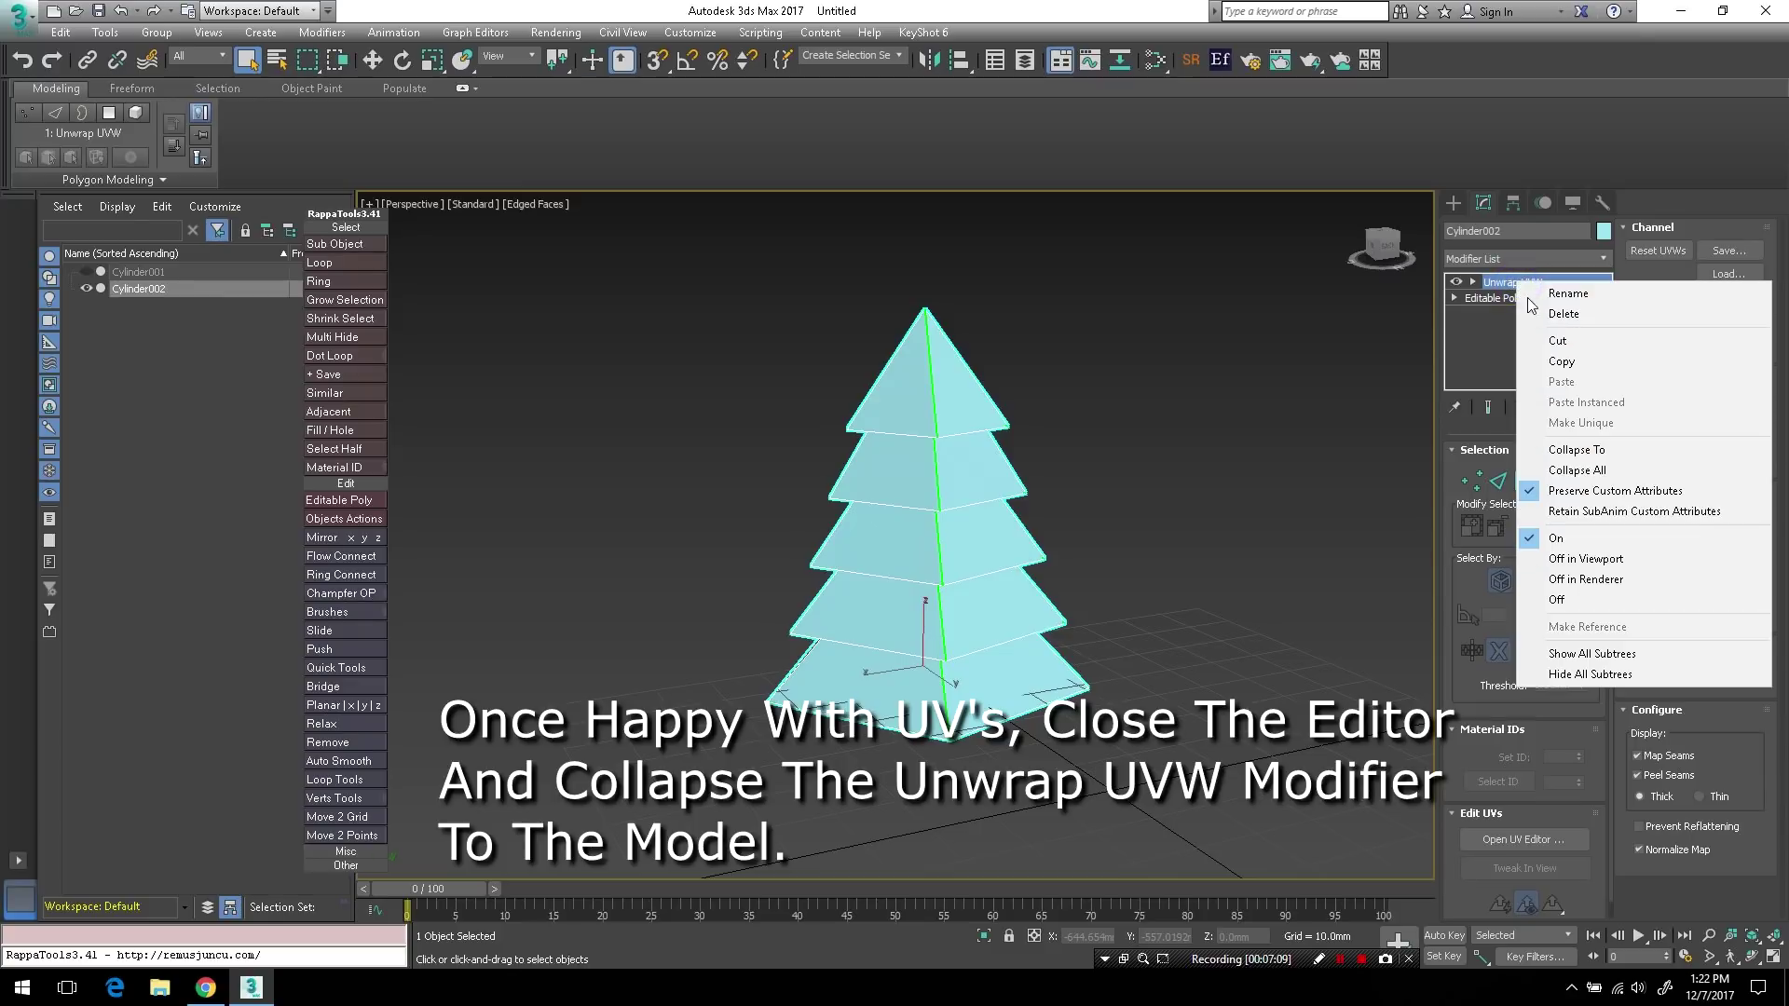
{"action": "left_click", "coordinate": [1542, 451]}
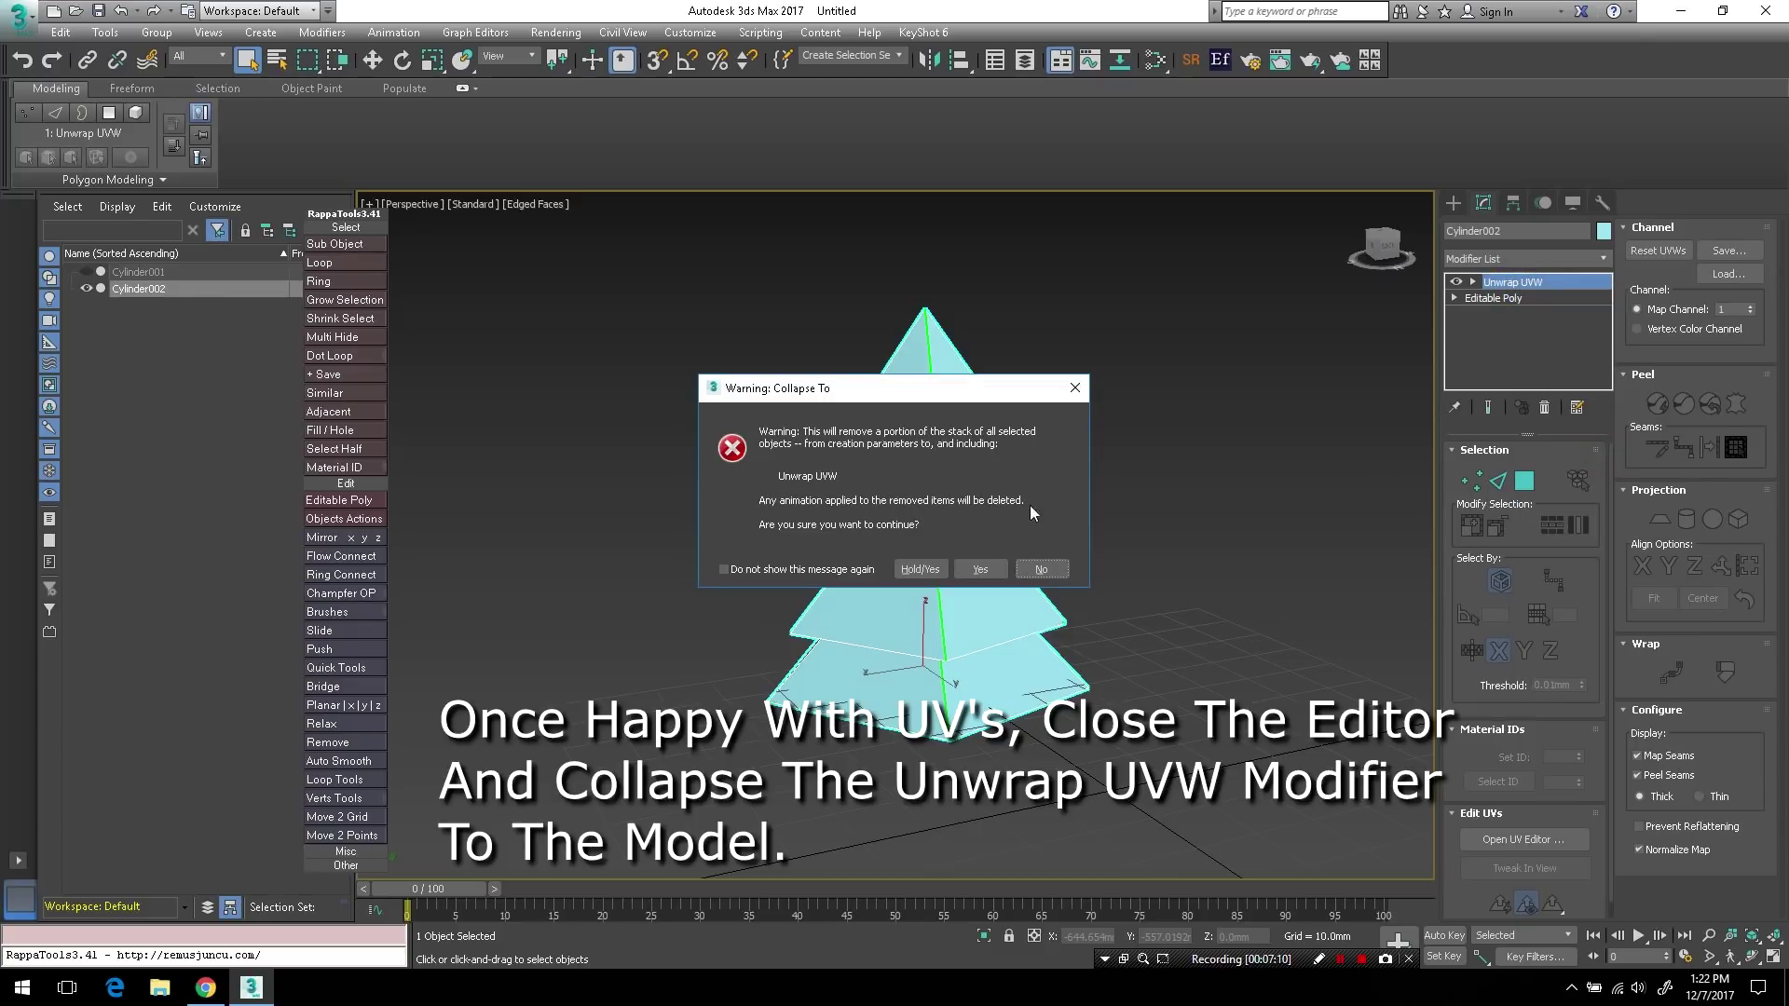
{"action": "left_click", "coordinate": [981, 568]}
{"action": "left_click", "coordinate": [1152, 63]}
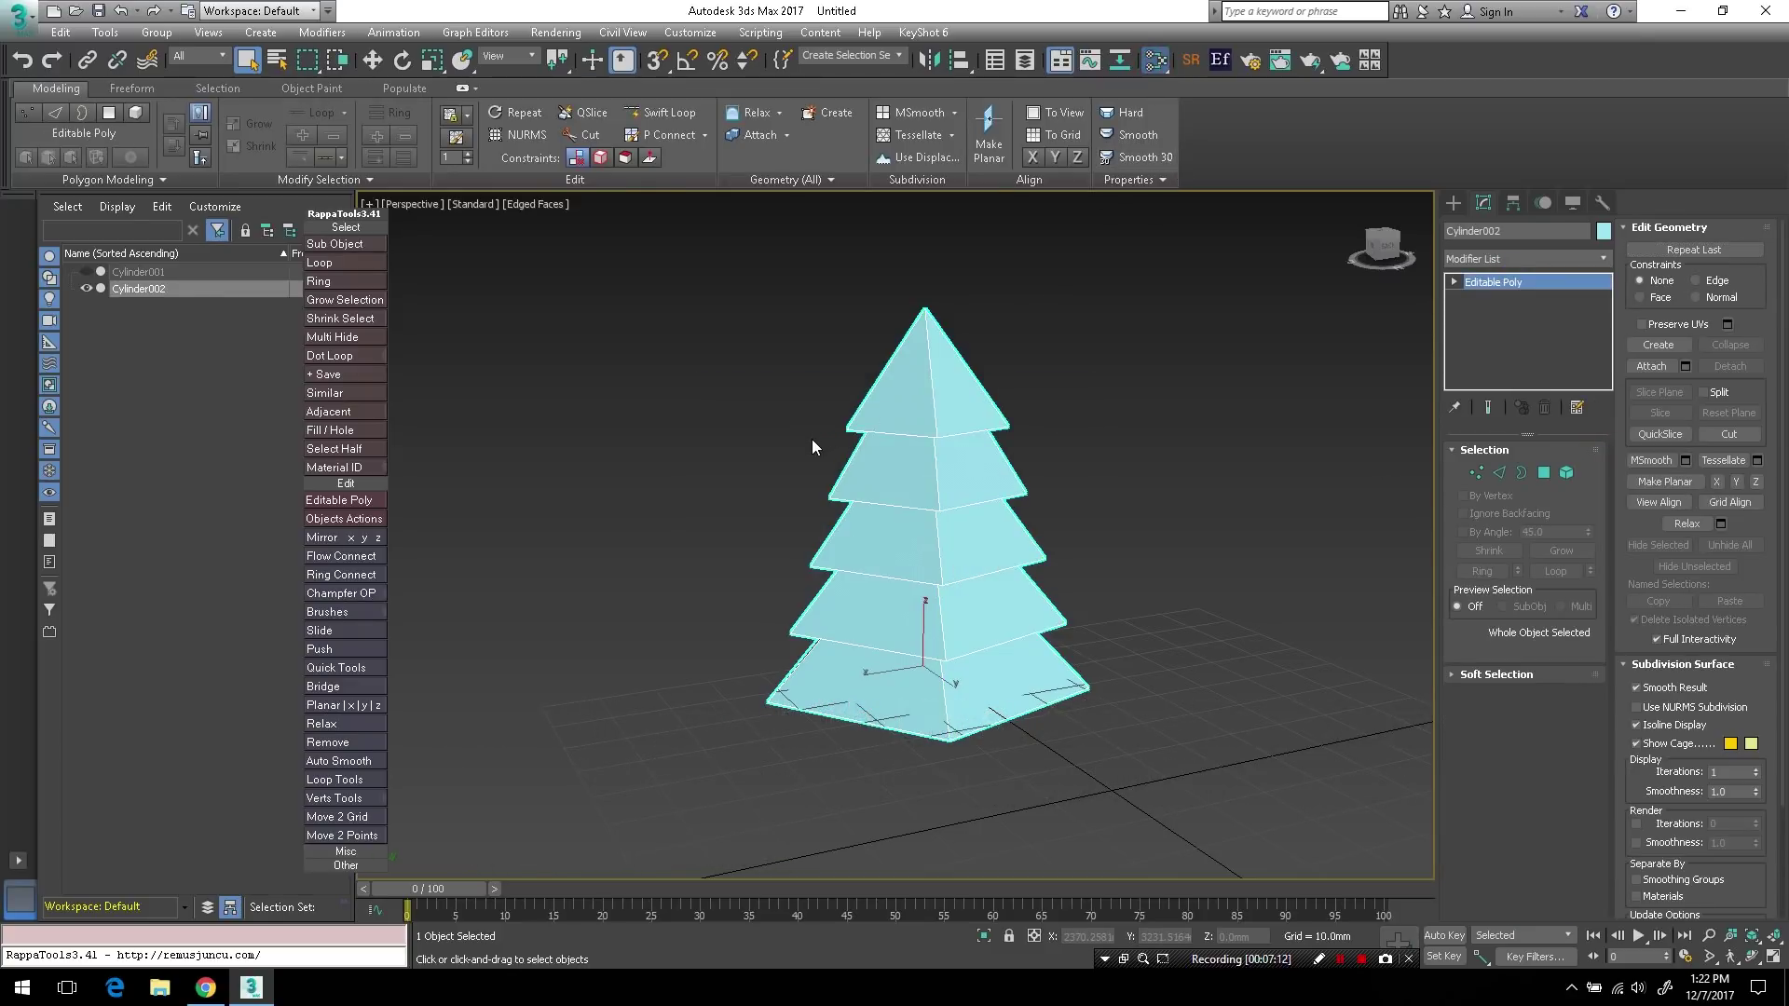
- In the Slate Material Editor, add Multi/Sub-Object Material #52 and set it to 2 sub-materials
{"action": "key", "text": "m"}
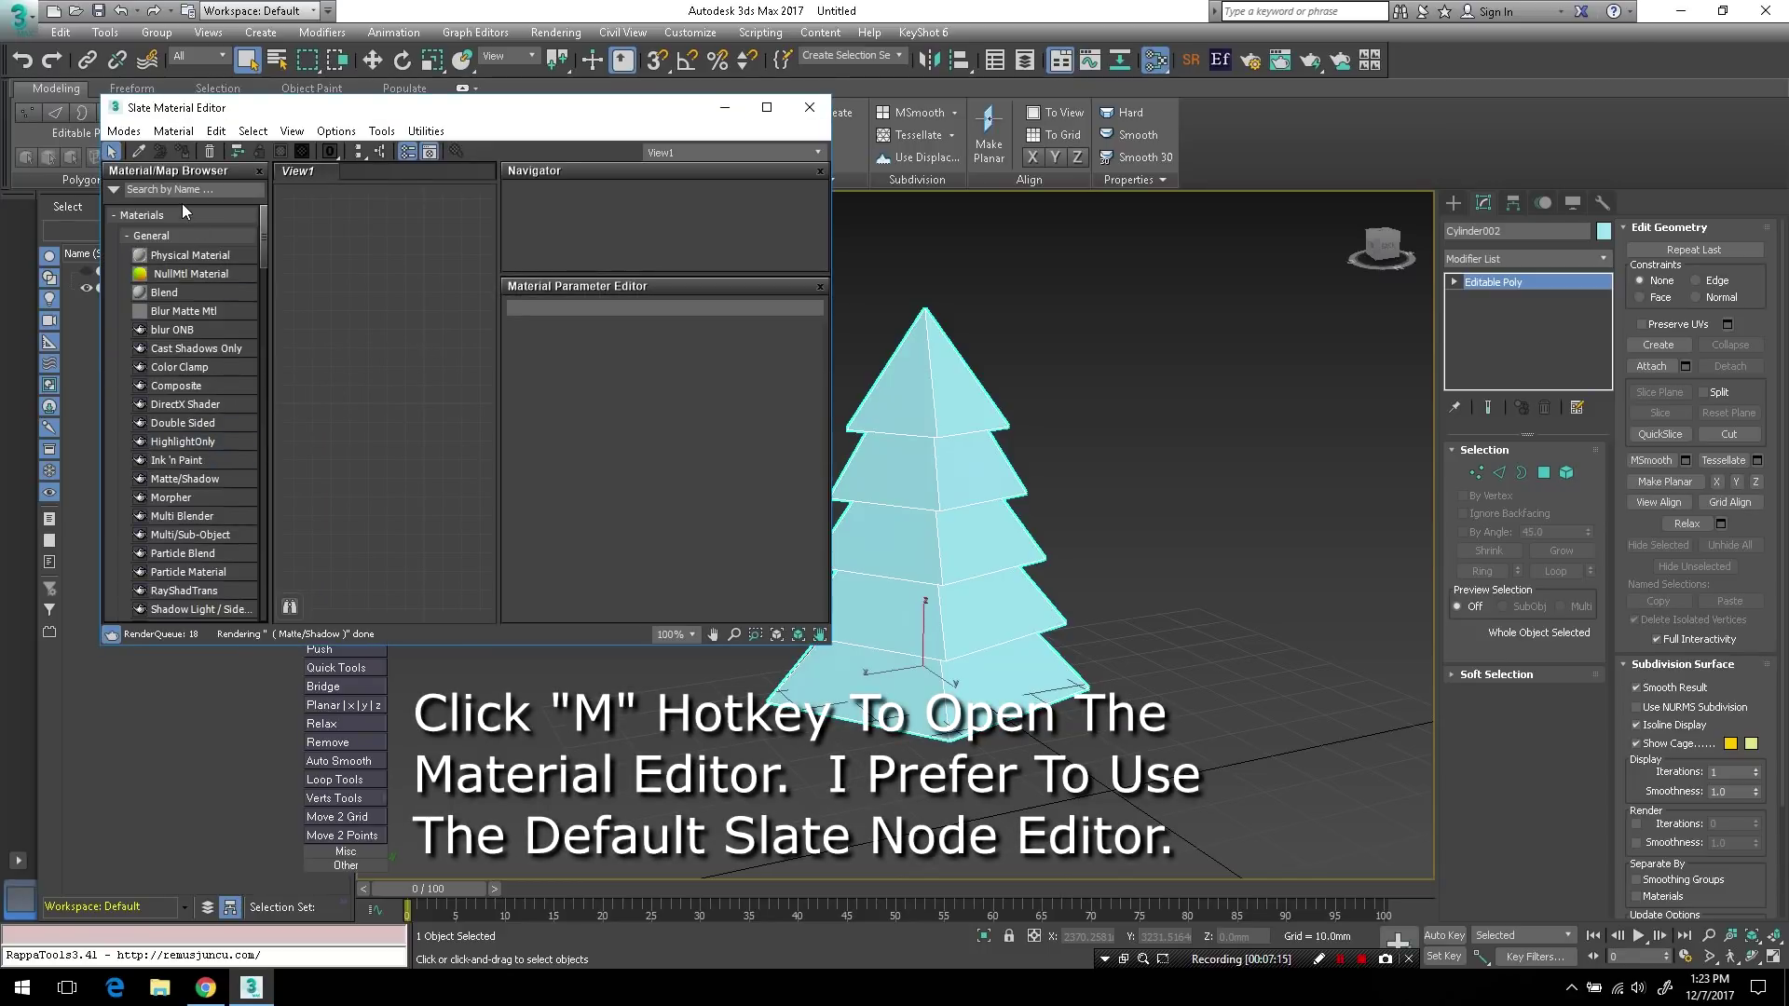
{"action": "left_click", "coordinate": [184, 191]}
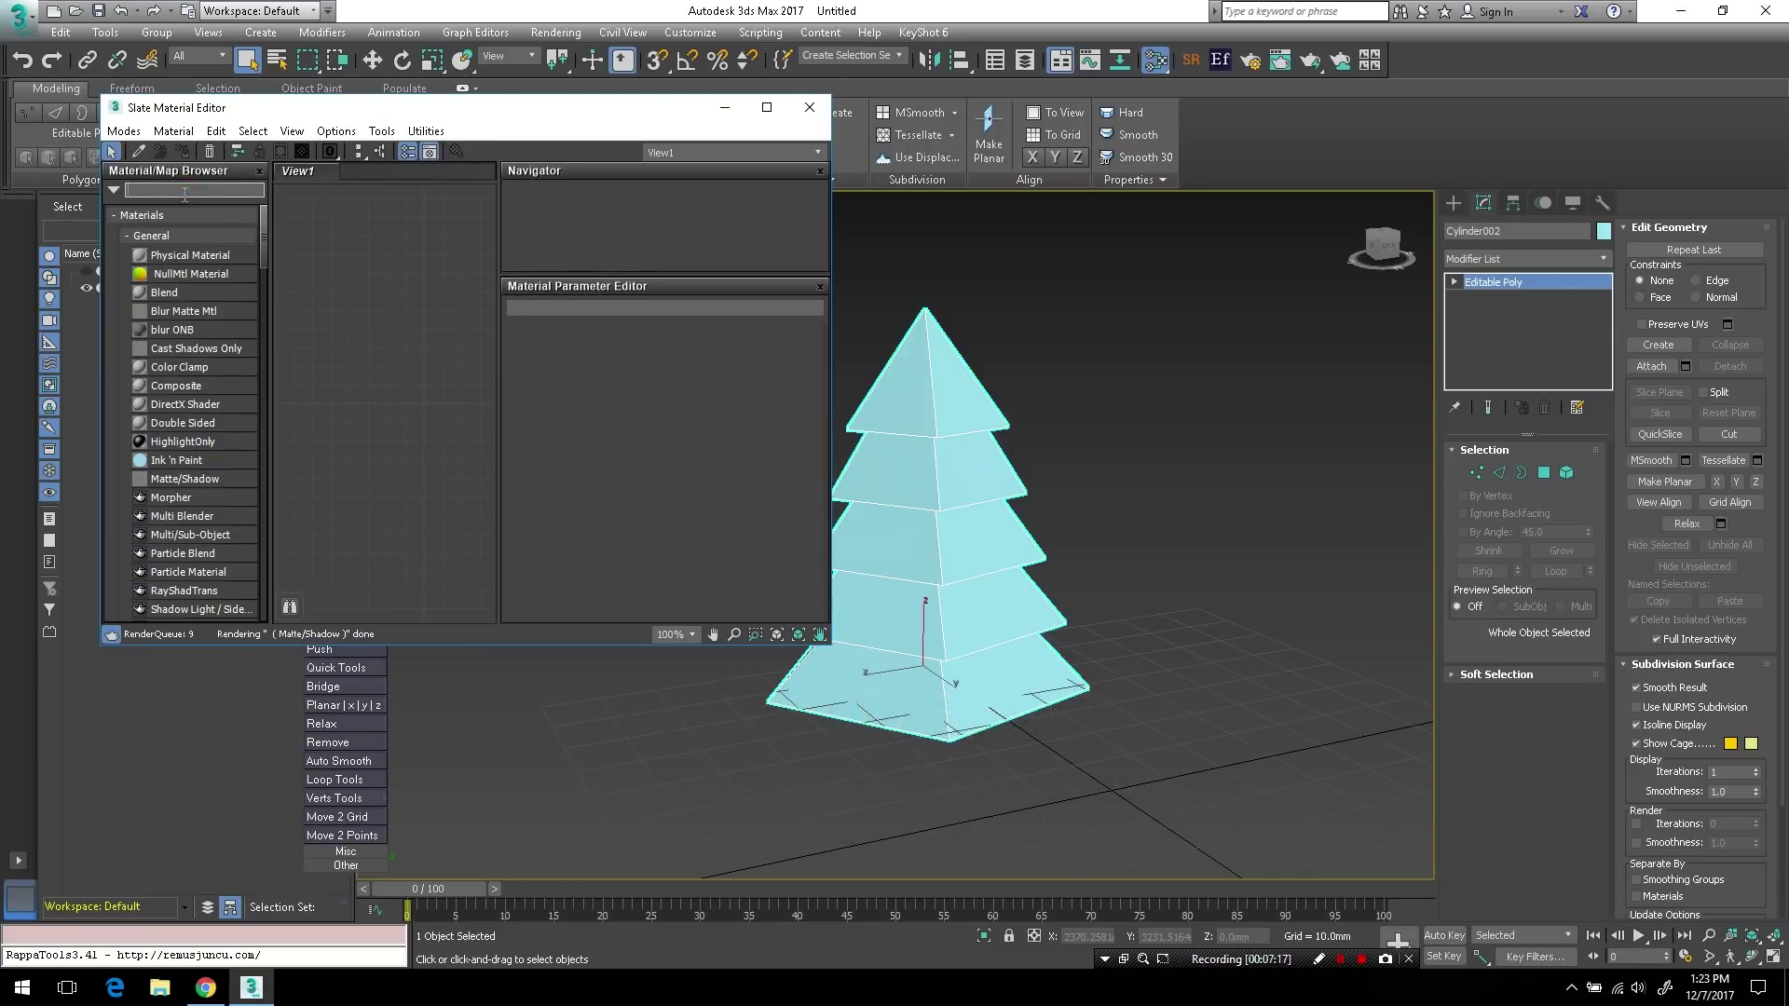
{"action": "type", "text": "multi"}
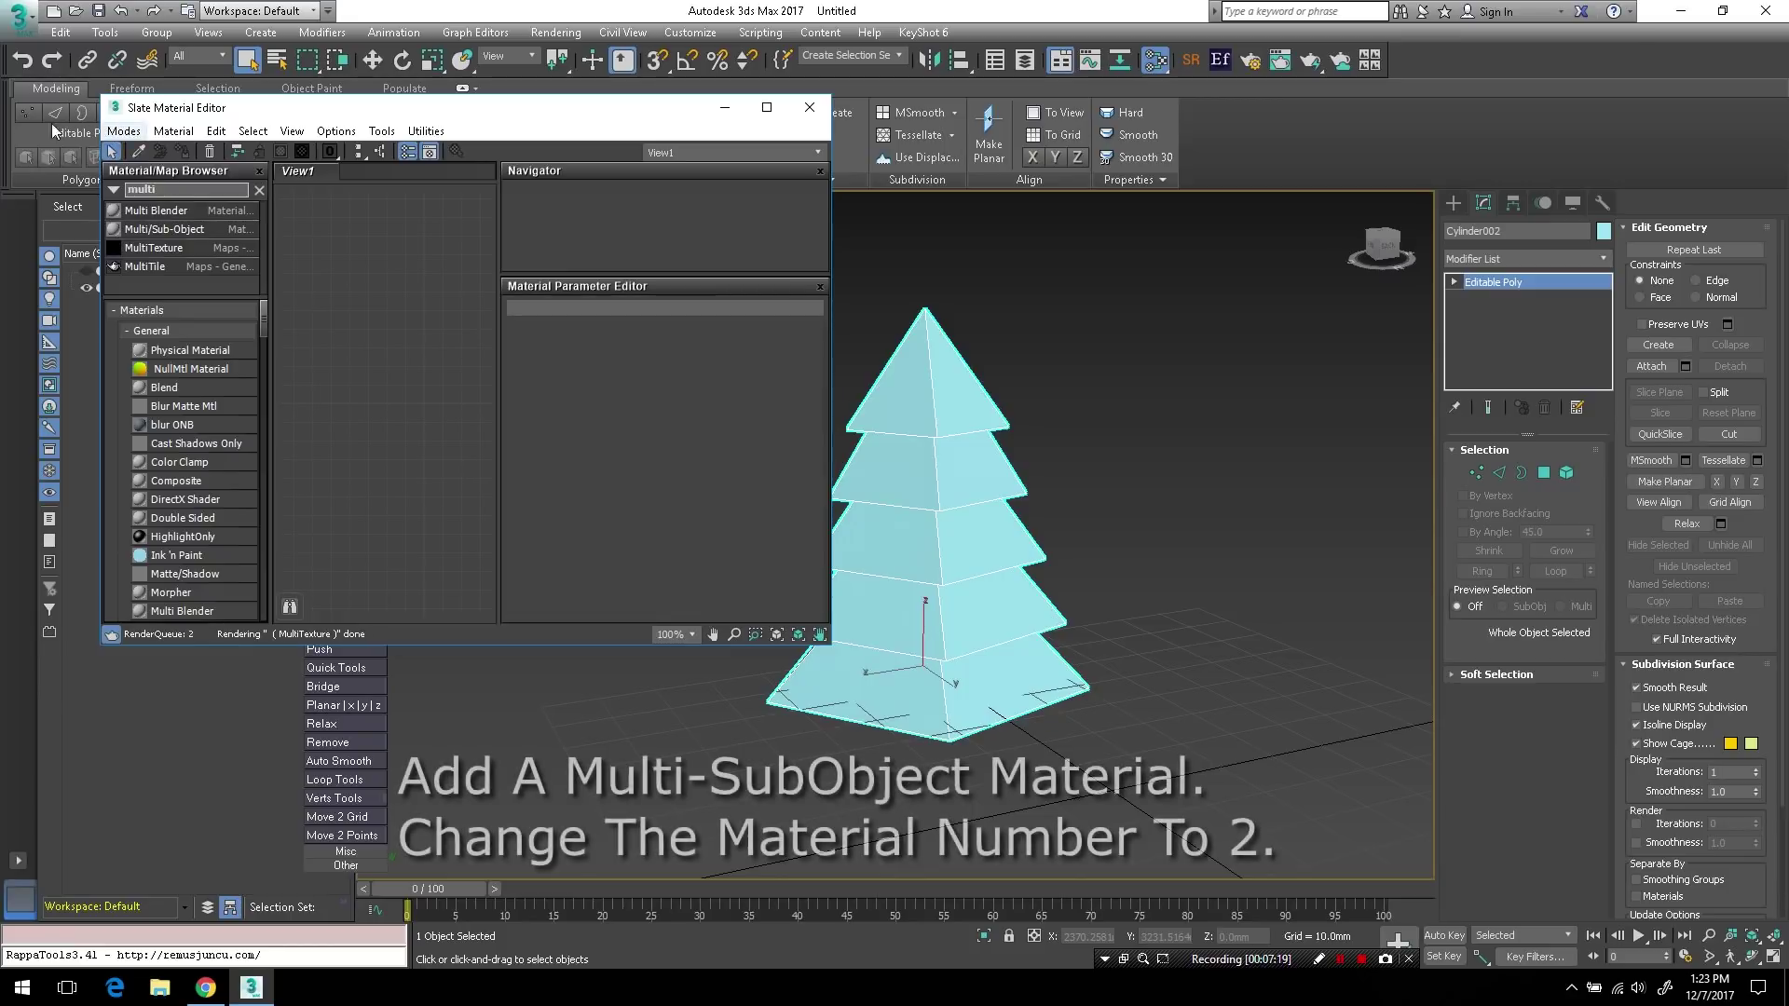
{"action": "left_click", "coordinate": [153, 230]}
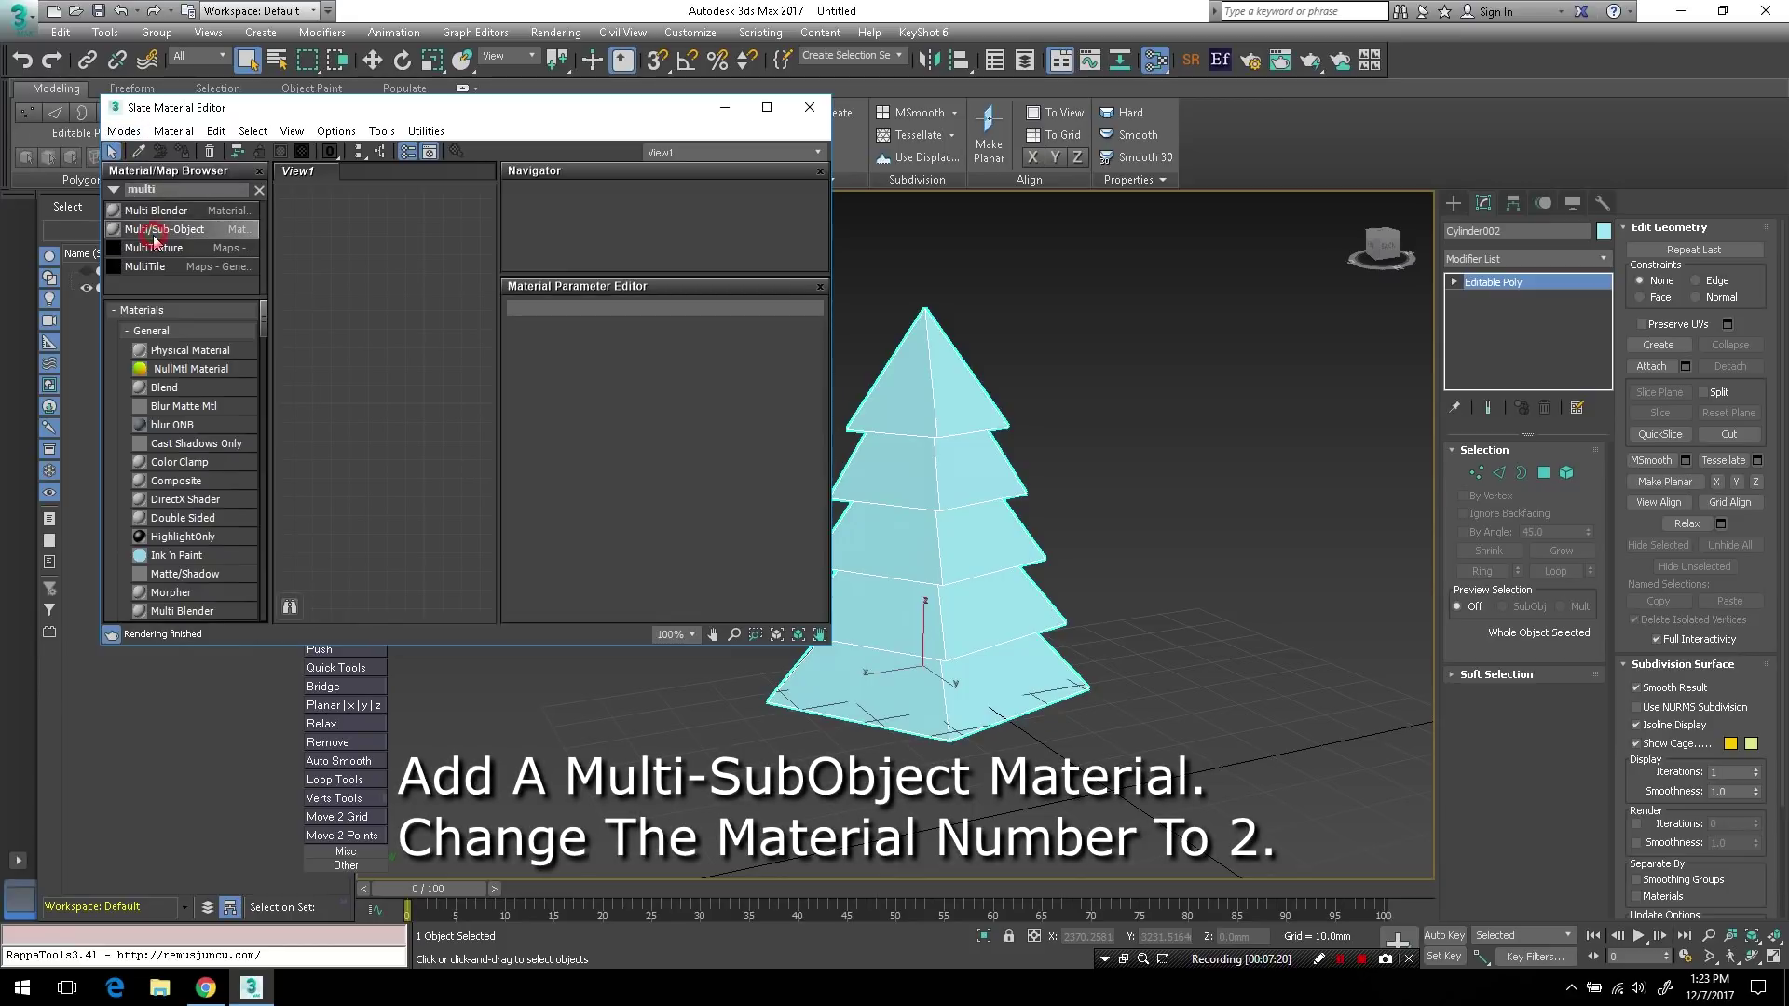
{"action": "left_click", "coordinate": [395, 347]}
{"action": "double_click", "coordinate": [396, 350]}
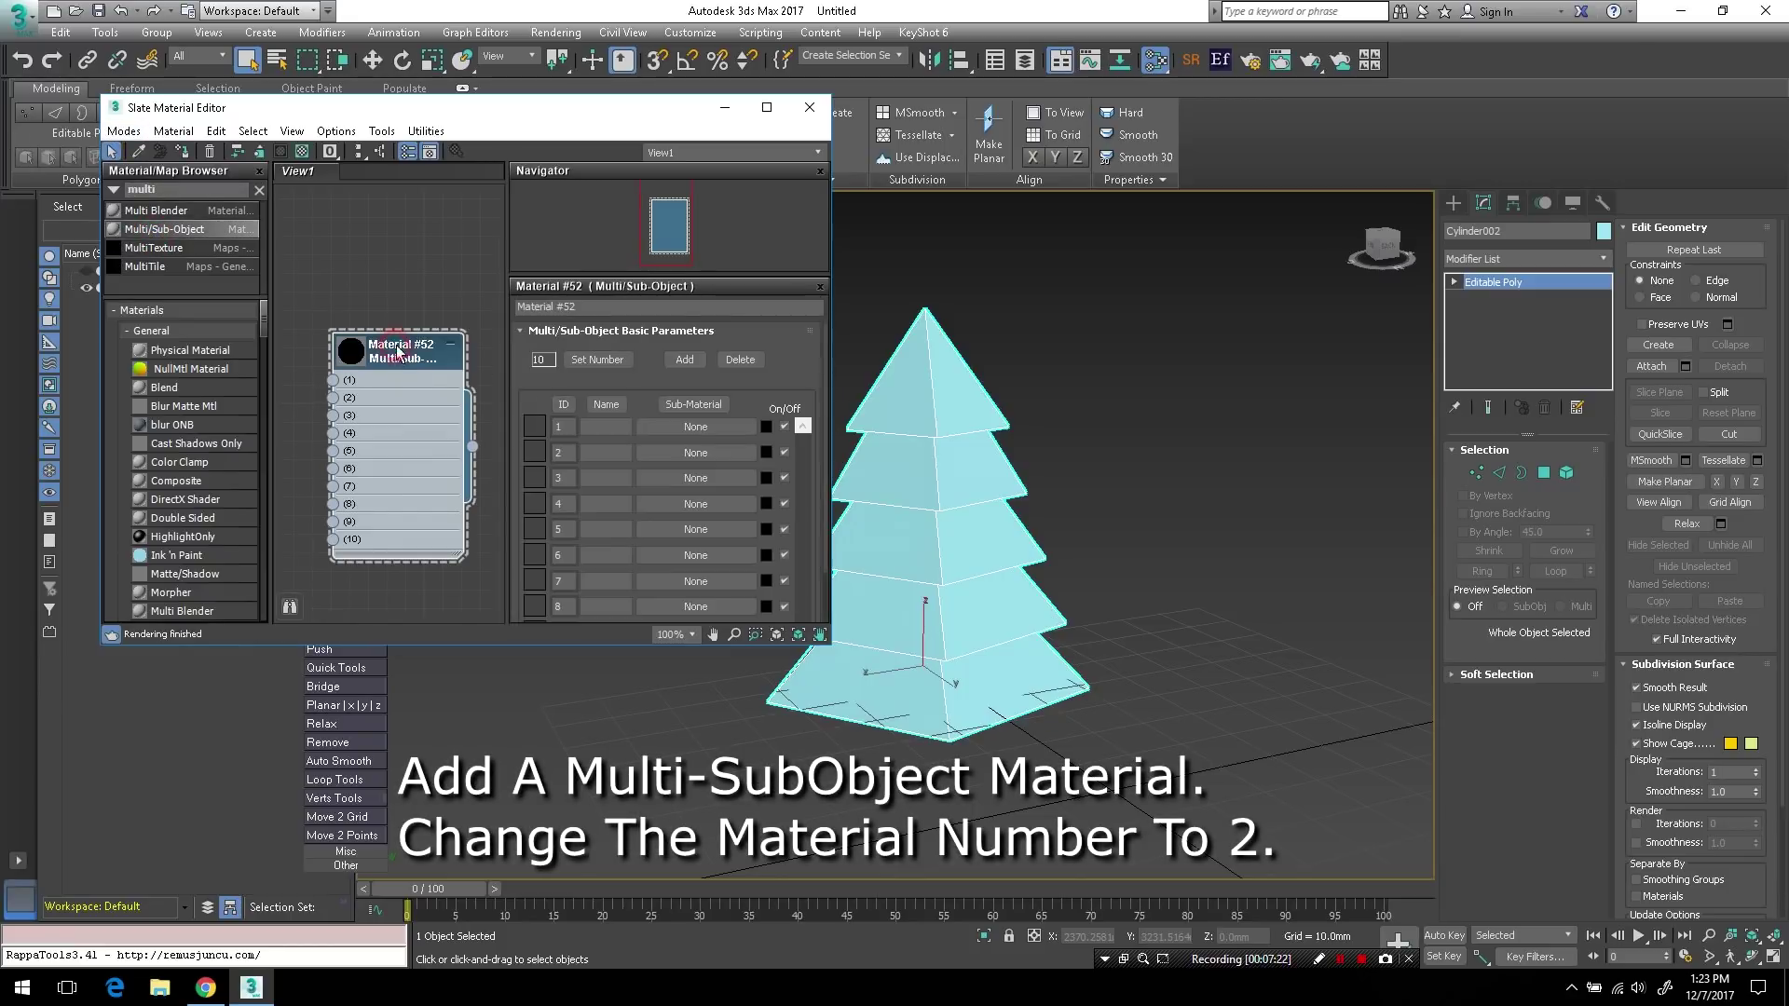
{"action": "left_click", "coordinate": [607, 363]}
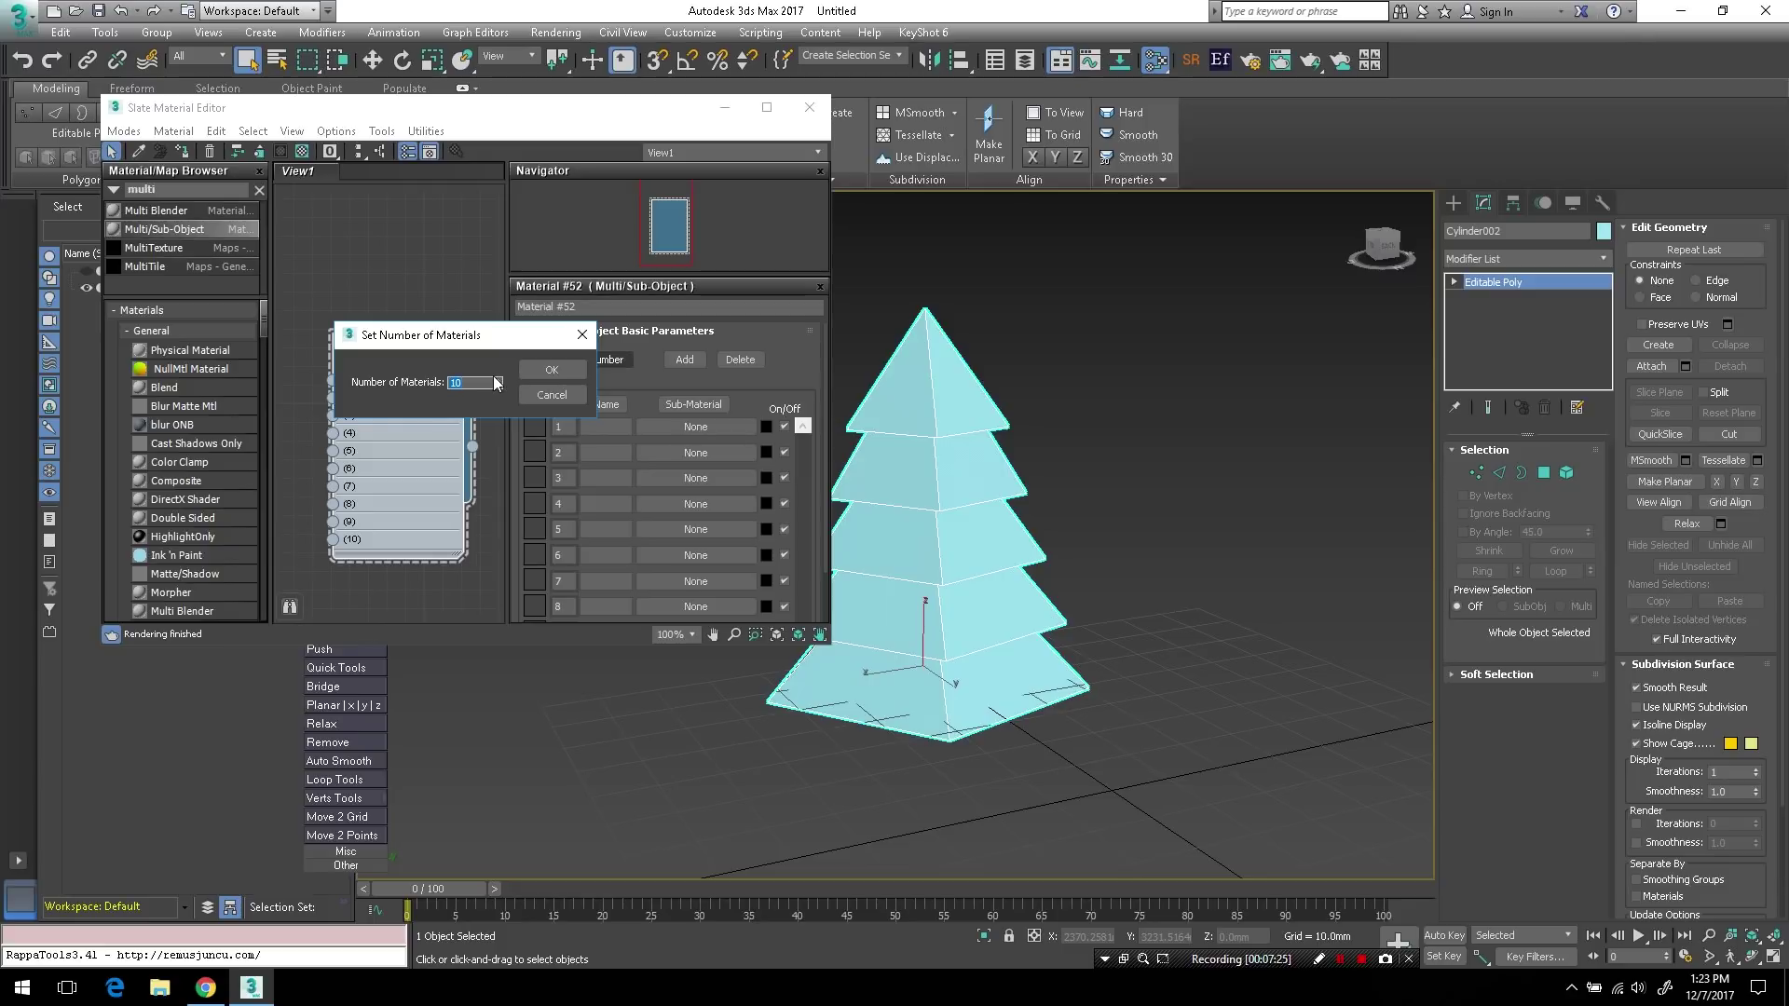
{"action": "left_click", "coordinate": [556, 373]}
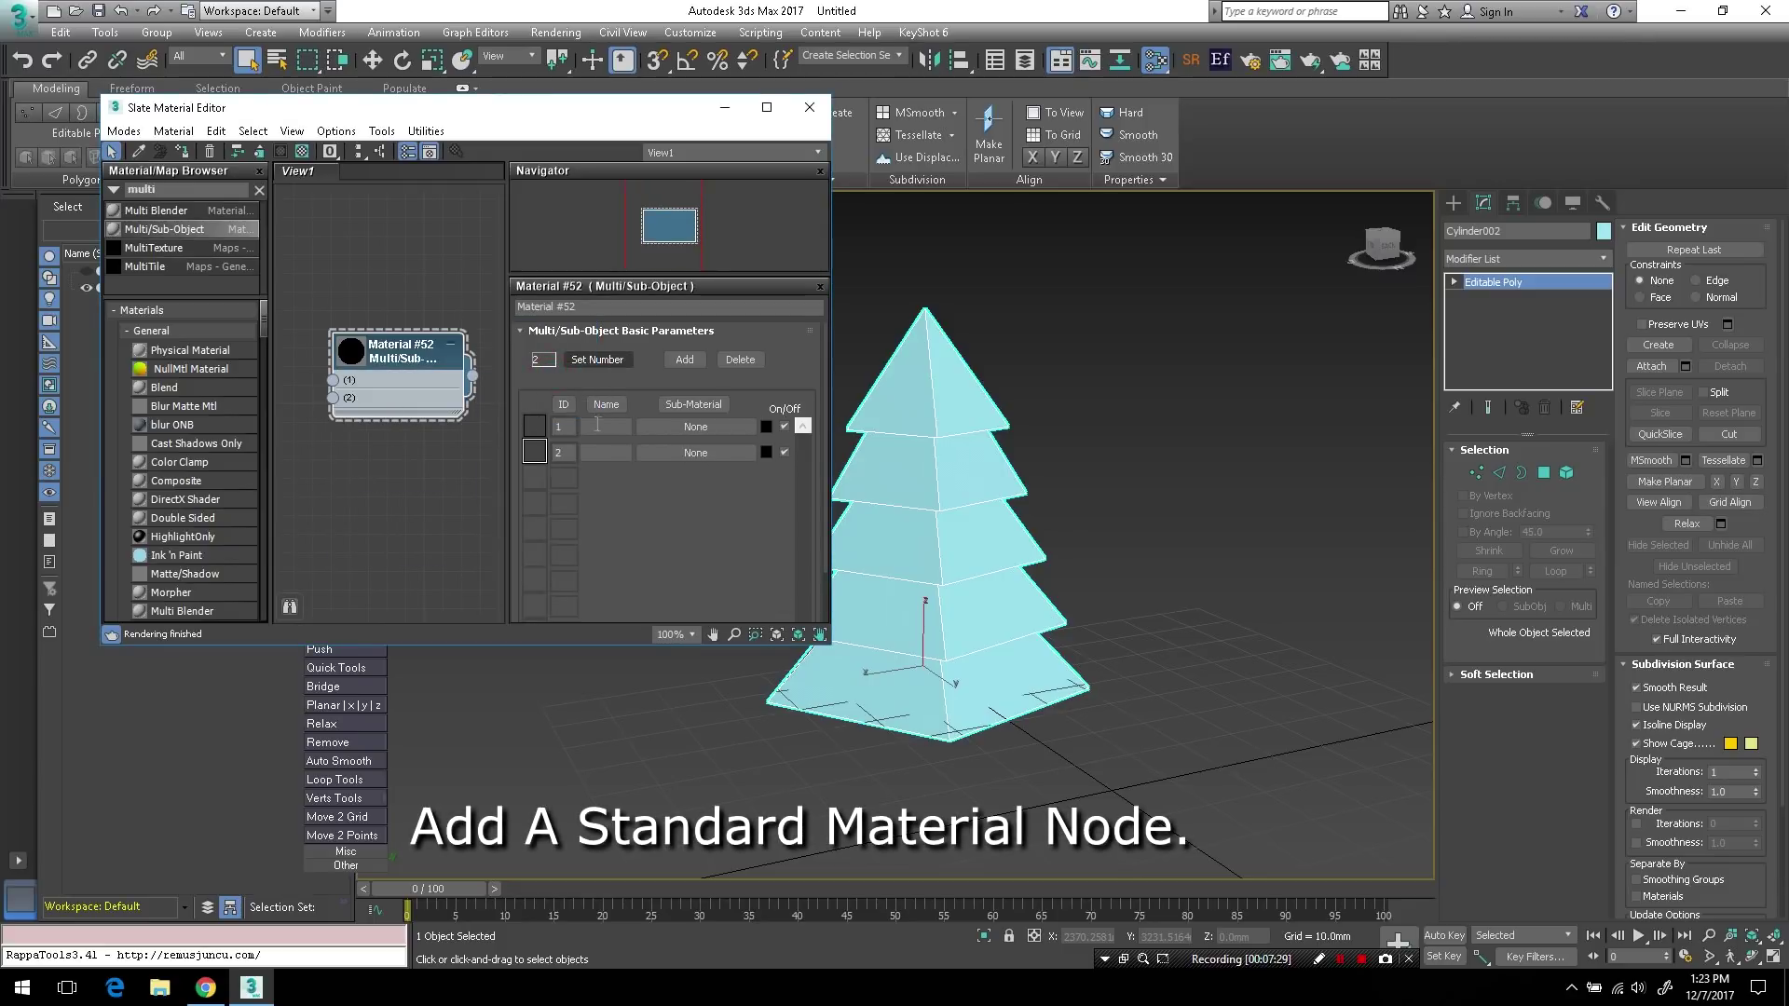
- Search the material browser for 'stand' and pick the Standard material type
{"action": "scroll", "coordinate": [203, 487], "scroll_direction": "down", "scroll_amount": 15}
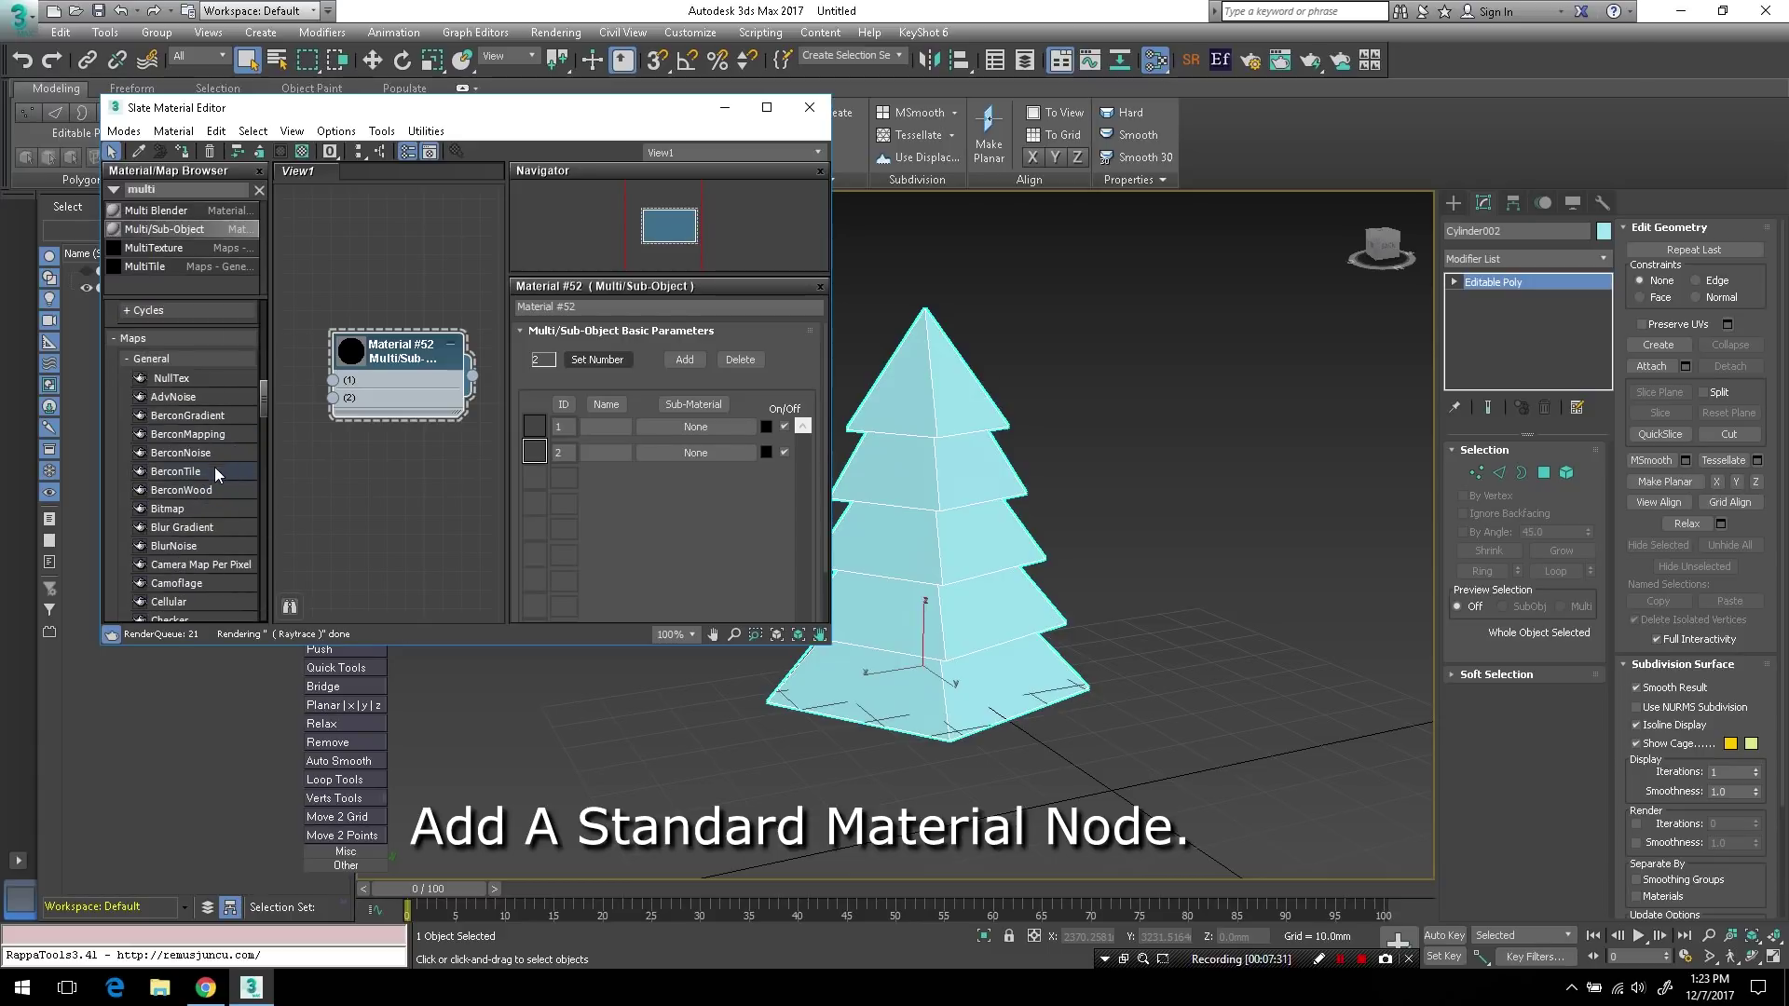
{"action": "double_click", "coordinate": [140, 189]}
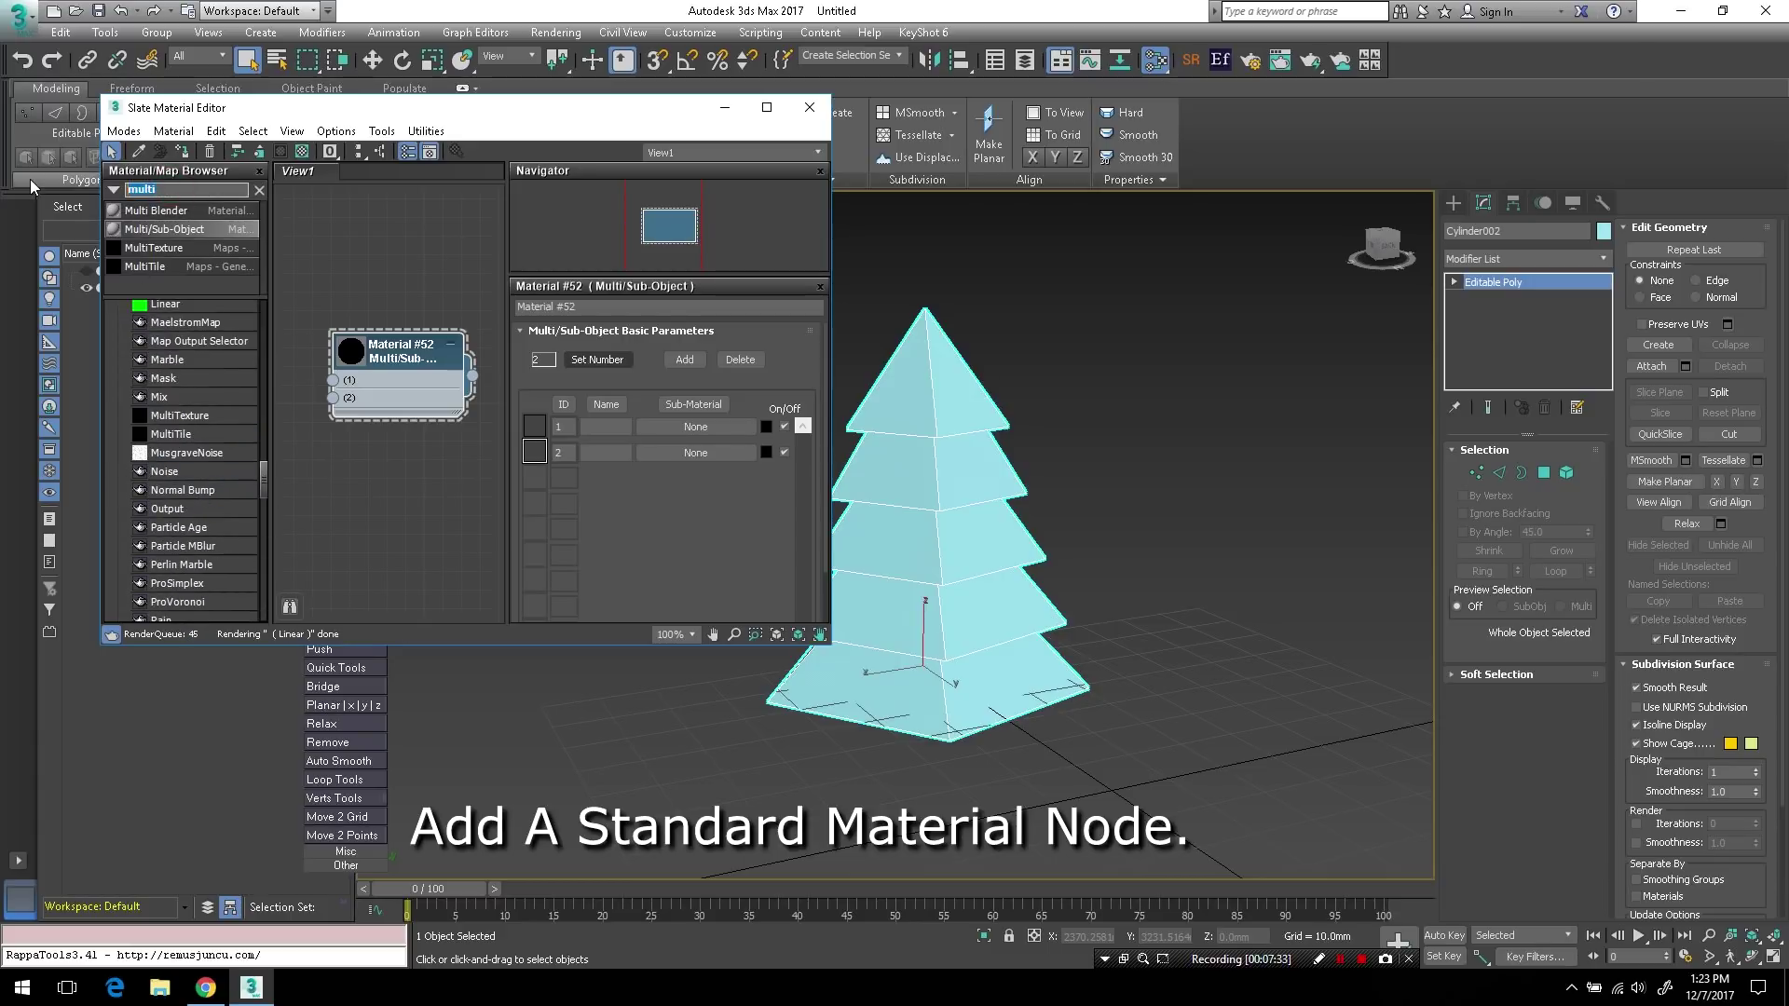
{"action": "type", "text": "stand"}
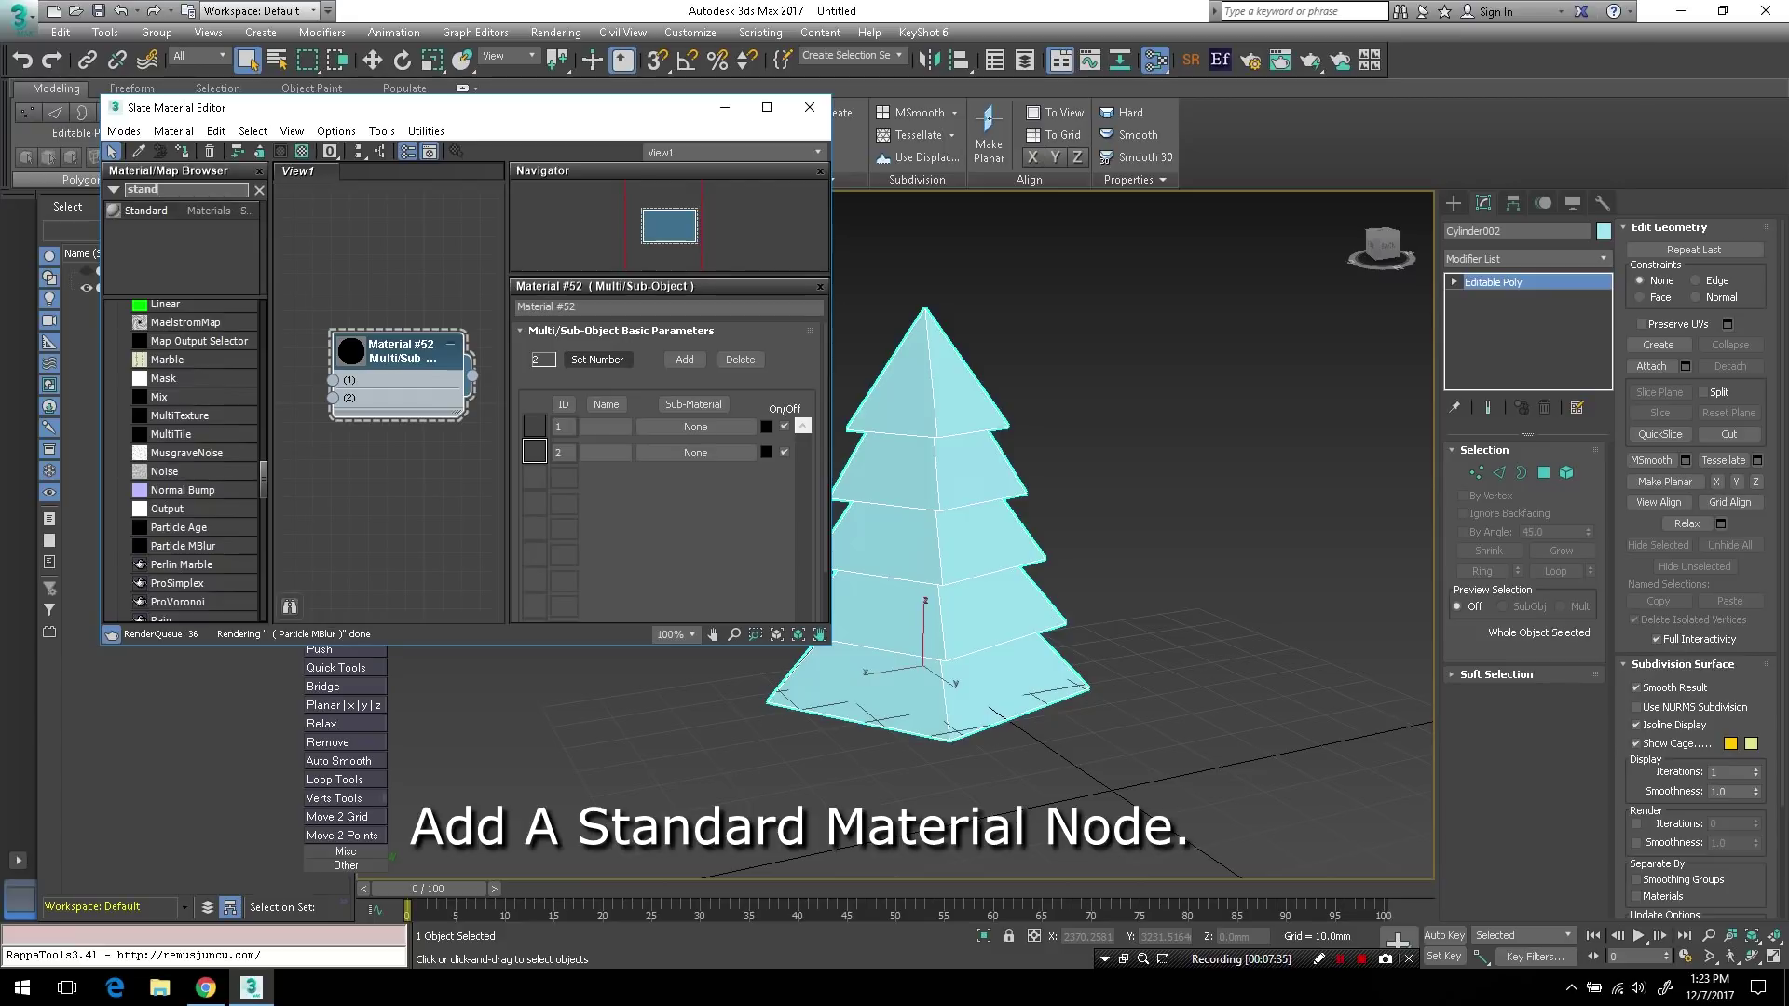
{"action": "left_click", "coordinate": [151, 212]}
- Add a Standard material, copy it, and wire #68 and #69 into slots 1 and 2 of #52
{"action": "left_click_drag", "start_coordinate": [154, 218], "coordinate": [316, 240]}
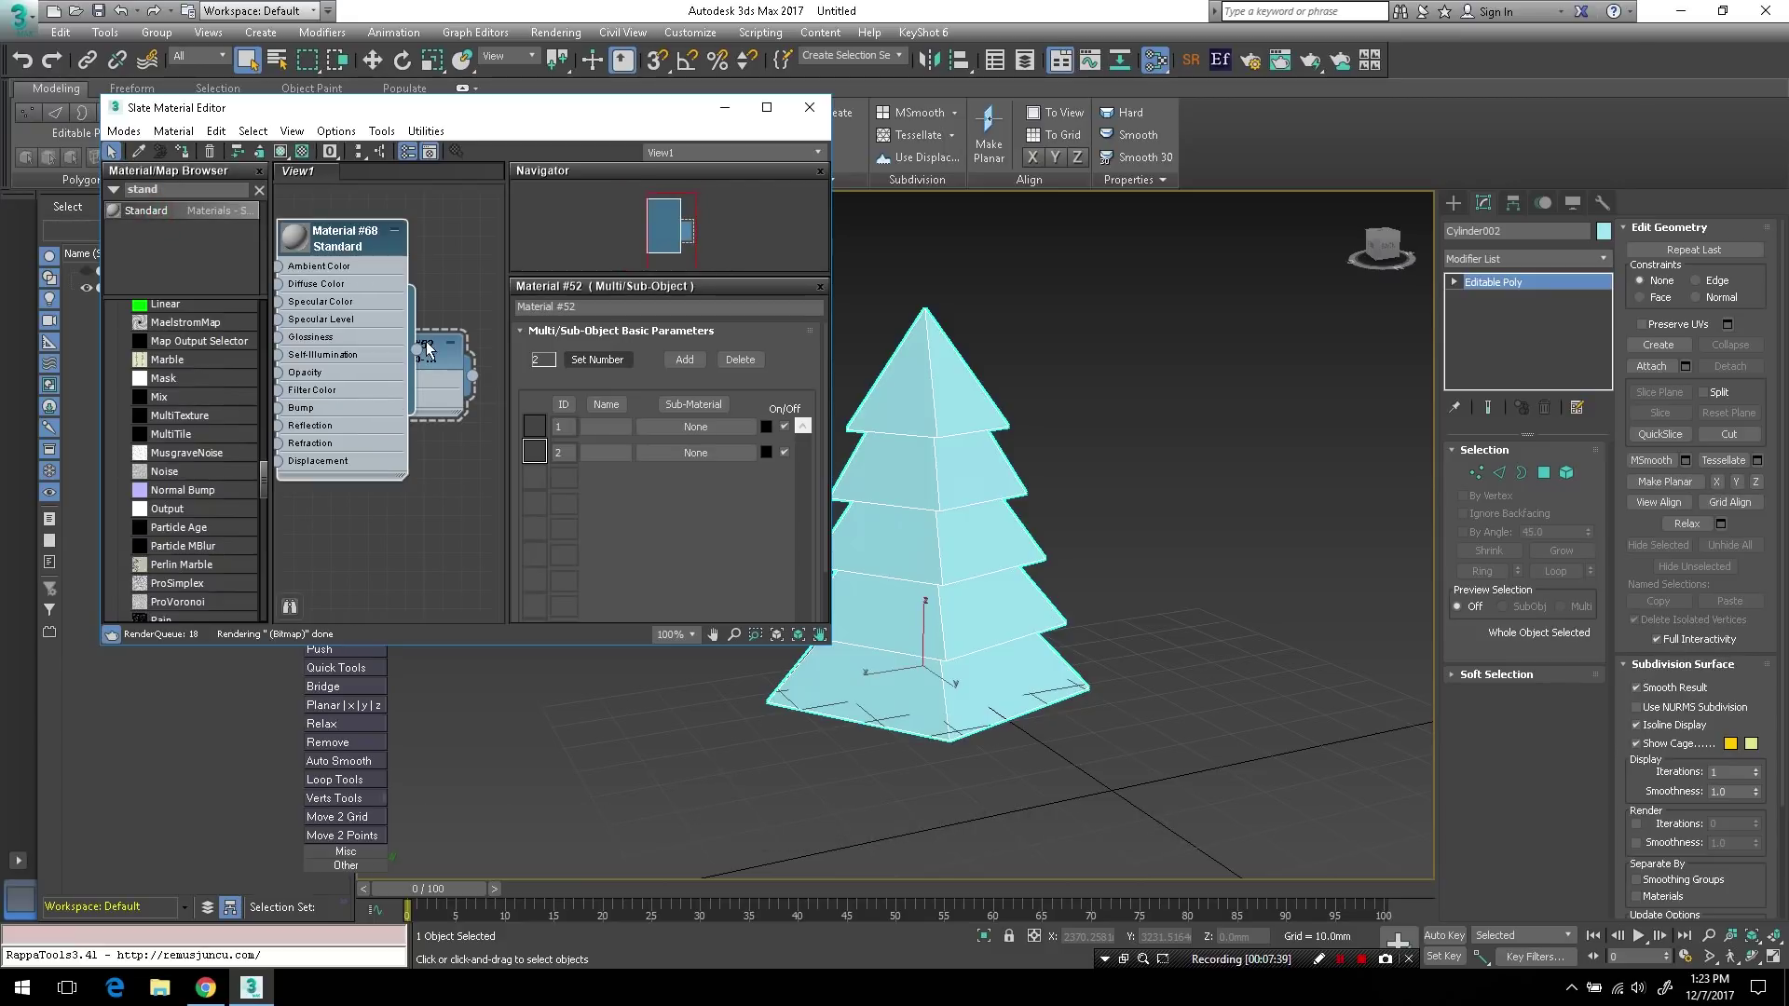
{"action": "left_click_drag", "start_coordinate": [455, 353], "coordinate": [550, 285]}
{"action": "scroll", "coordinate": [396, 368], "scroll_direction": "down", "scroll_amount": 4}
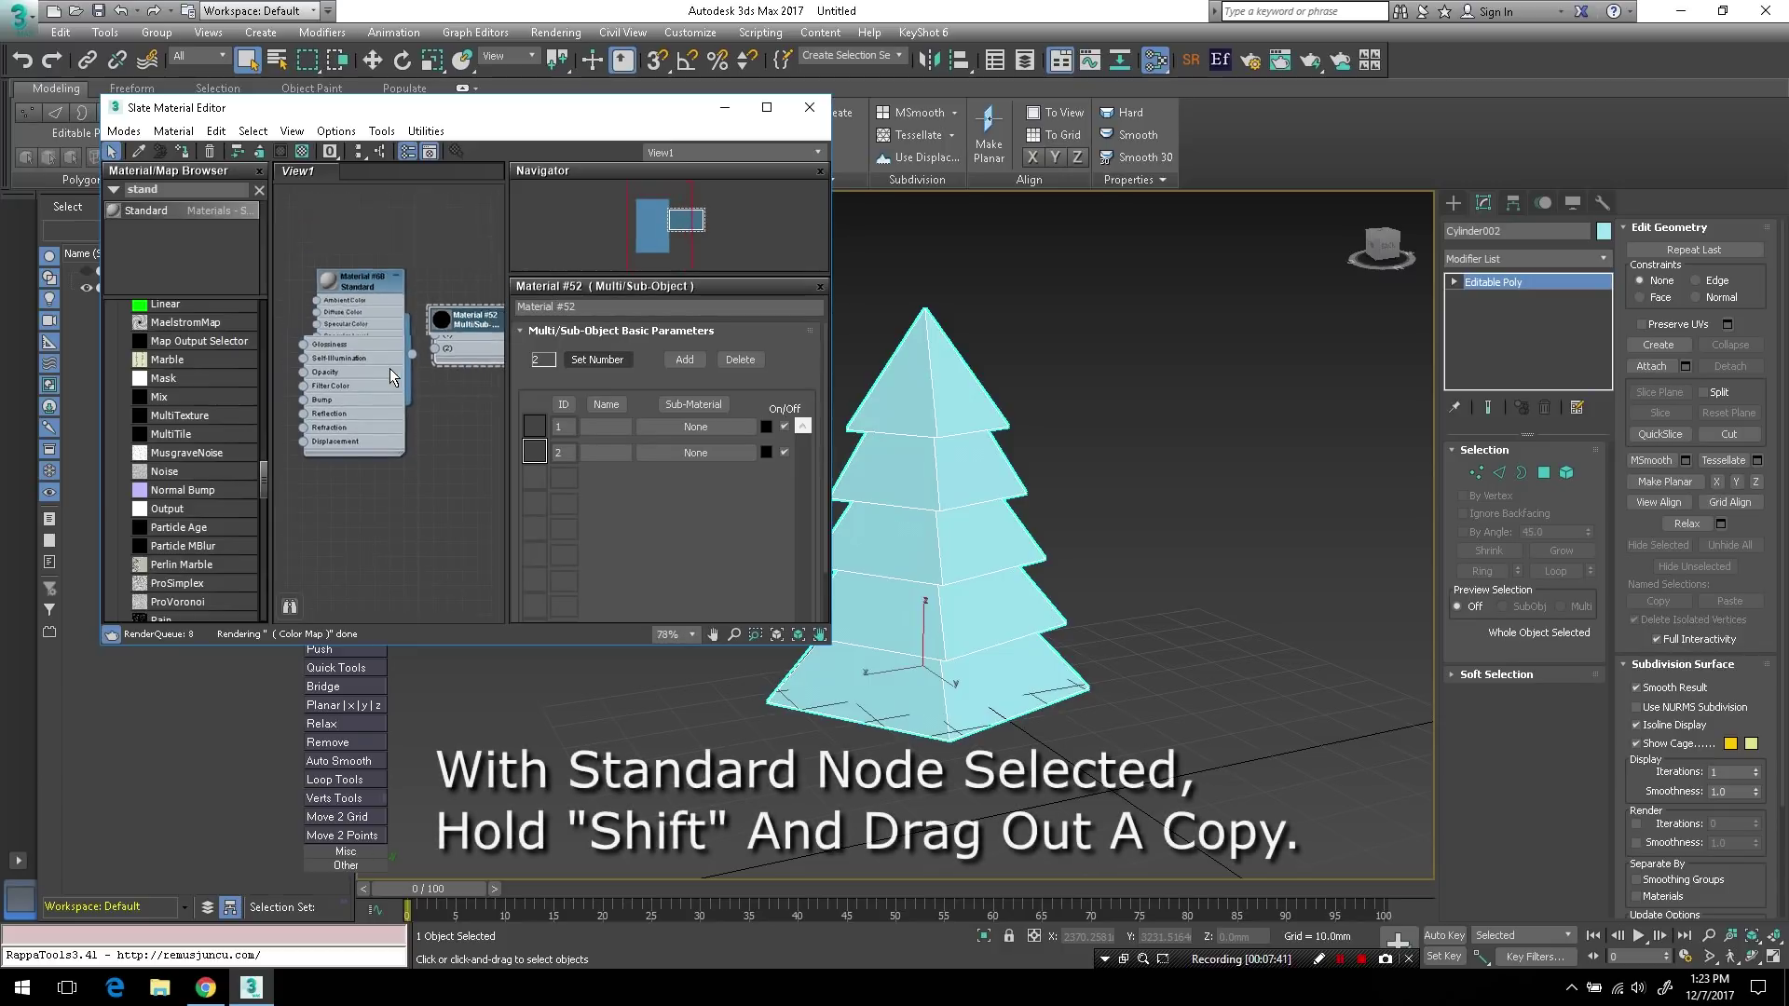
{"action": "left_click", "coordinate": [360, 289]}
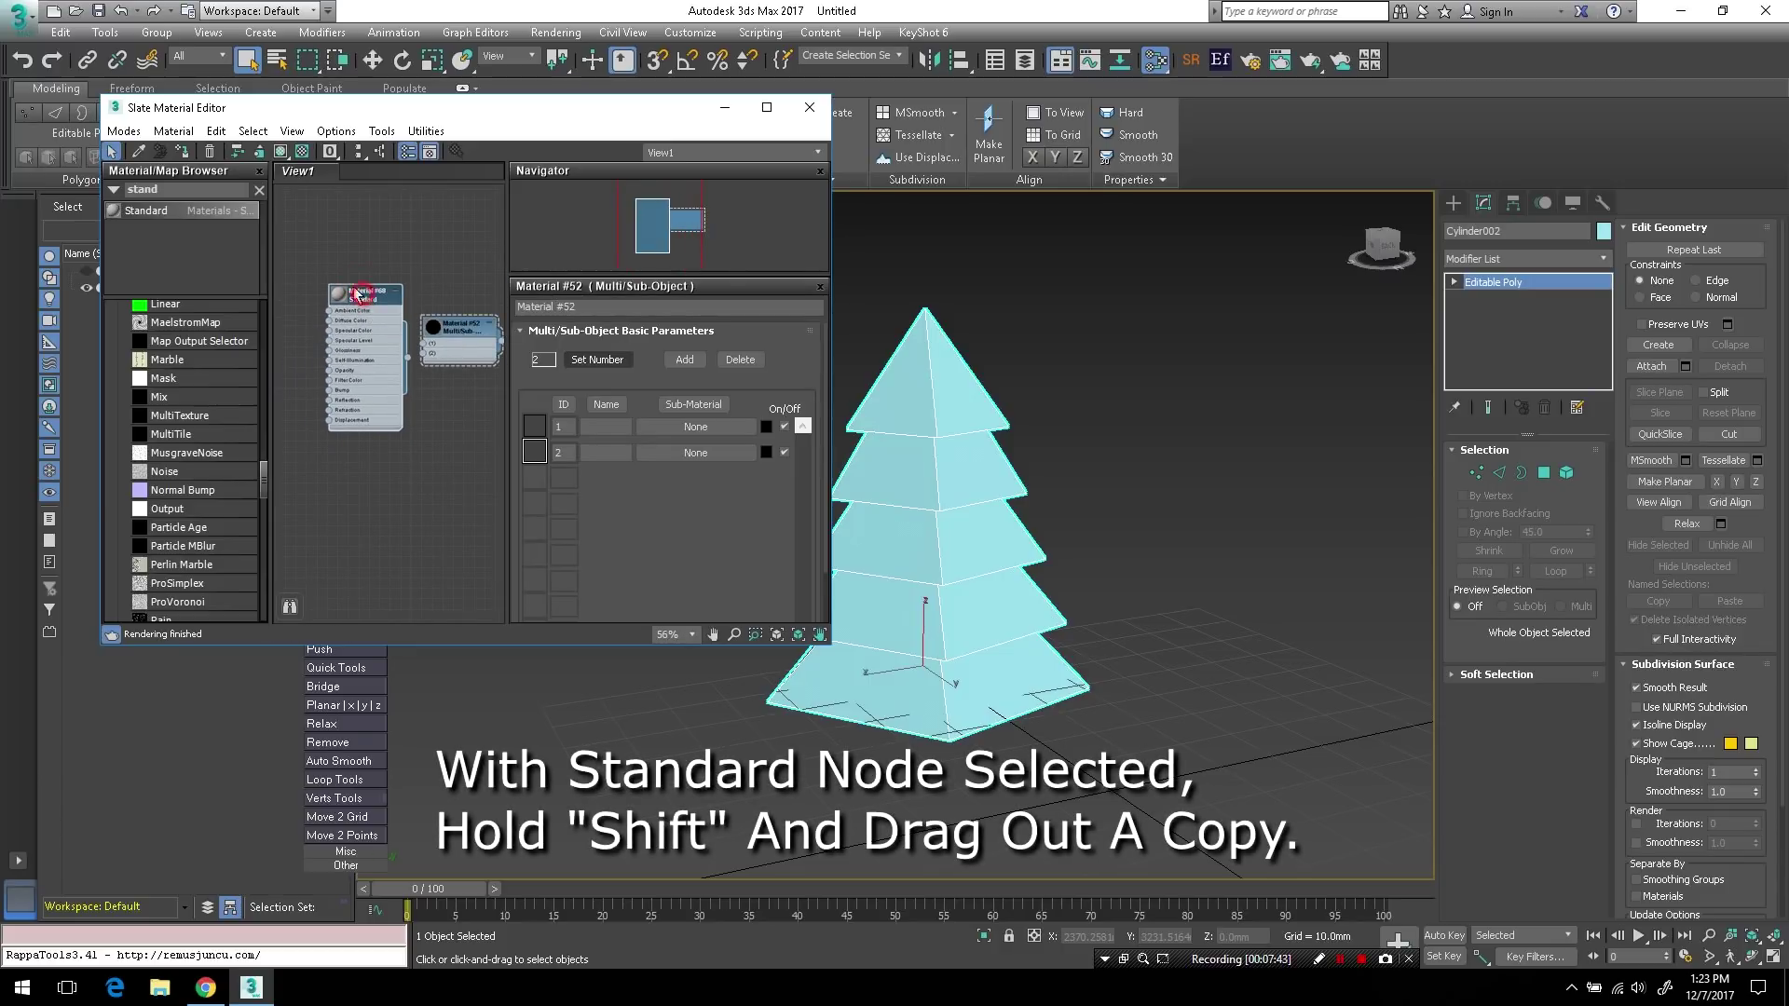
{"action": "left_click_drag", "start_coordinate": [362, 294], "coordinate": [328, 387]}
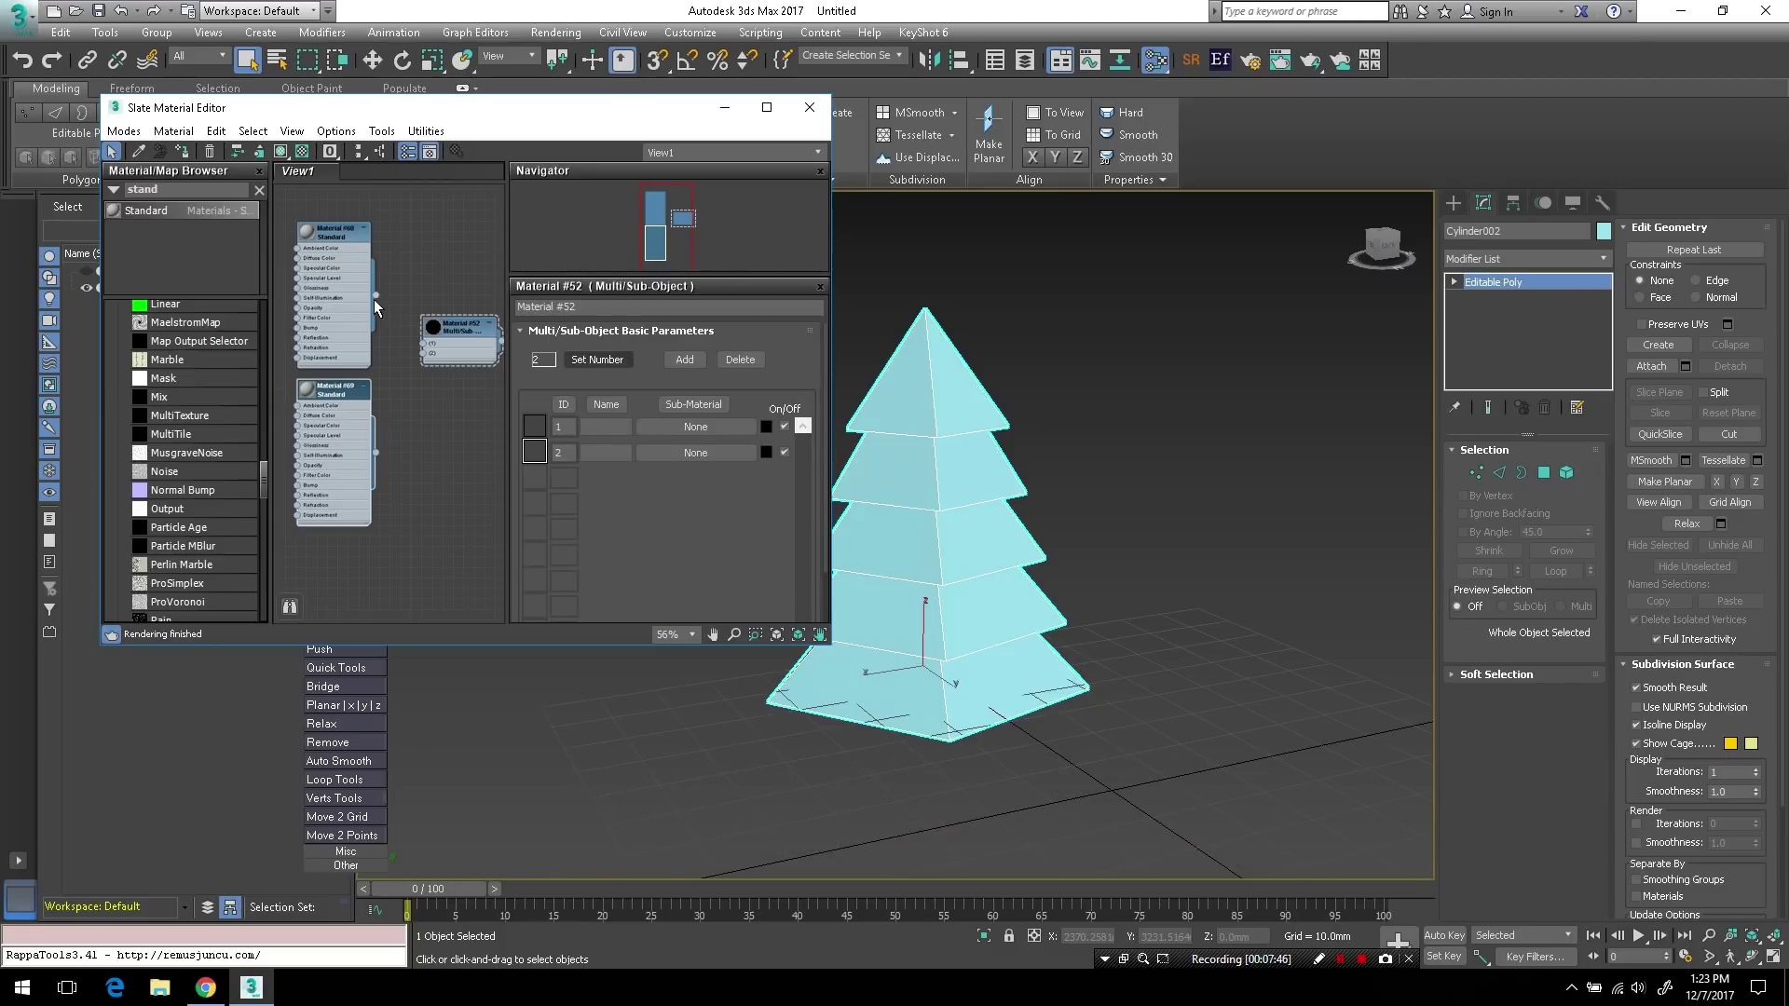
{"action": "left_click_drag", "start_coordinate": [376, 296], "coordinate": [421, 341]}
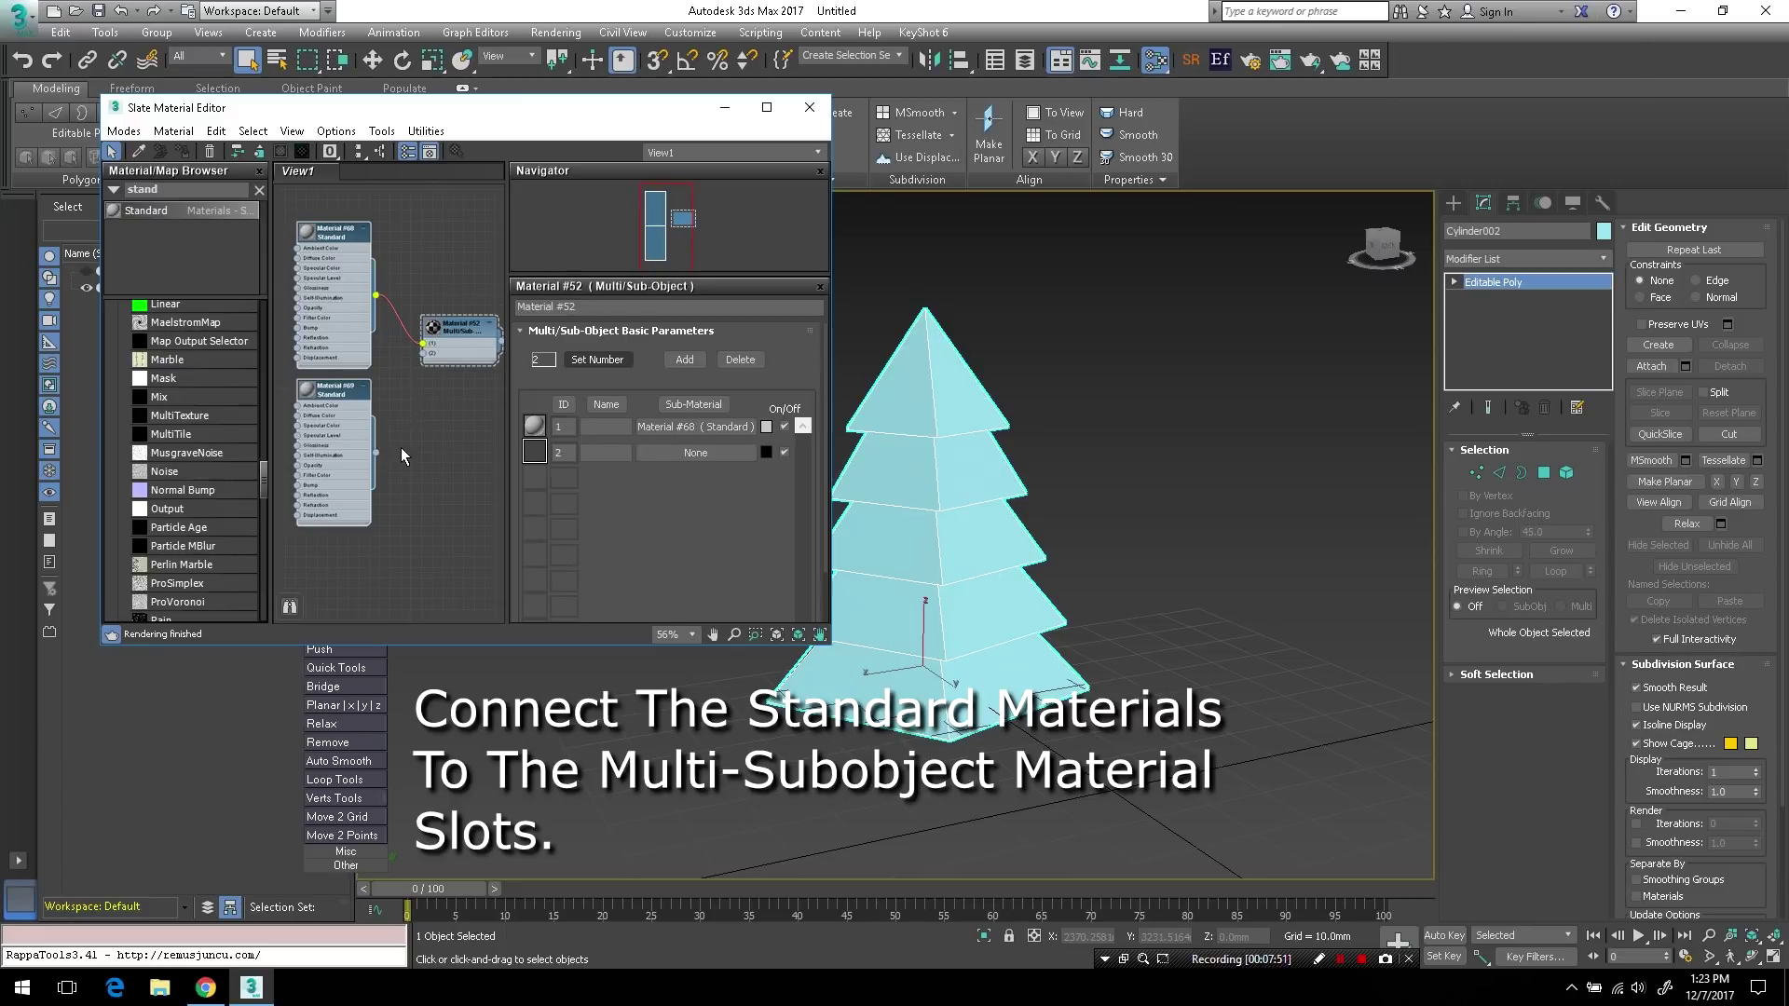
{"action": "left_click_drag", "start_coordinate": [405, 436], "coordinate": [421, 353]}
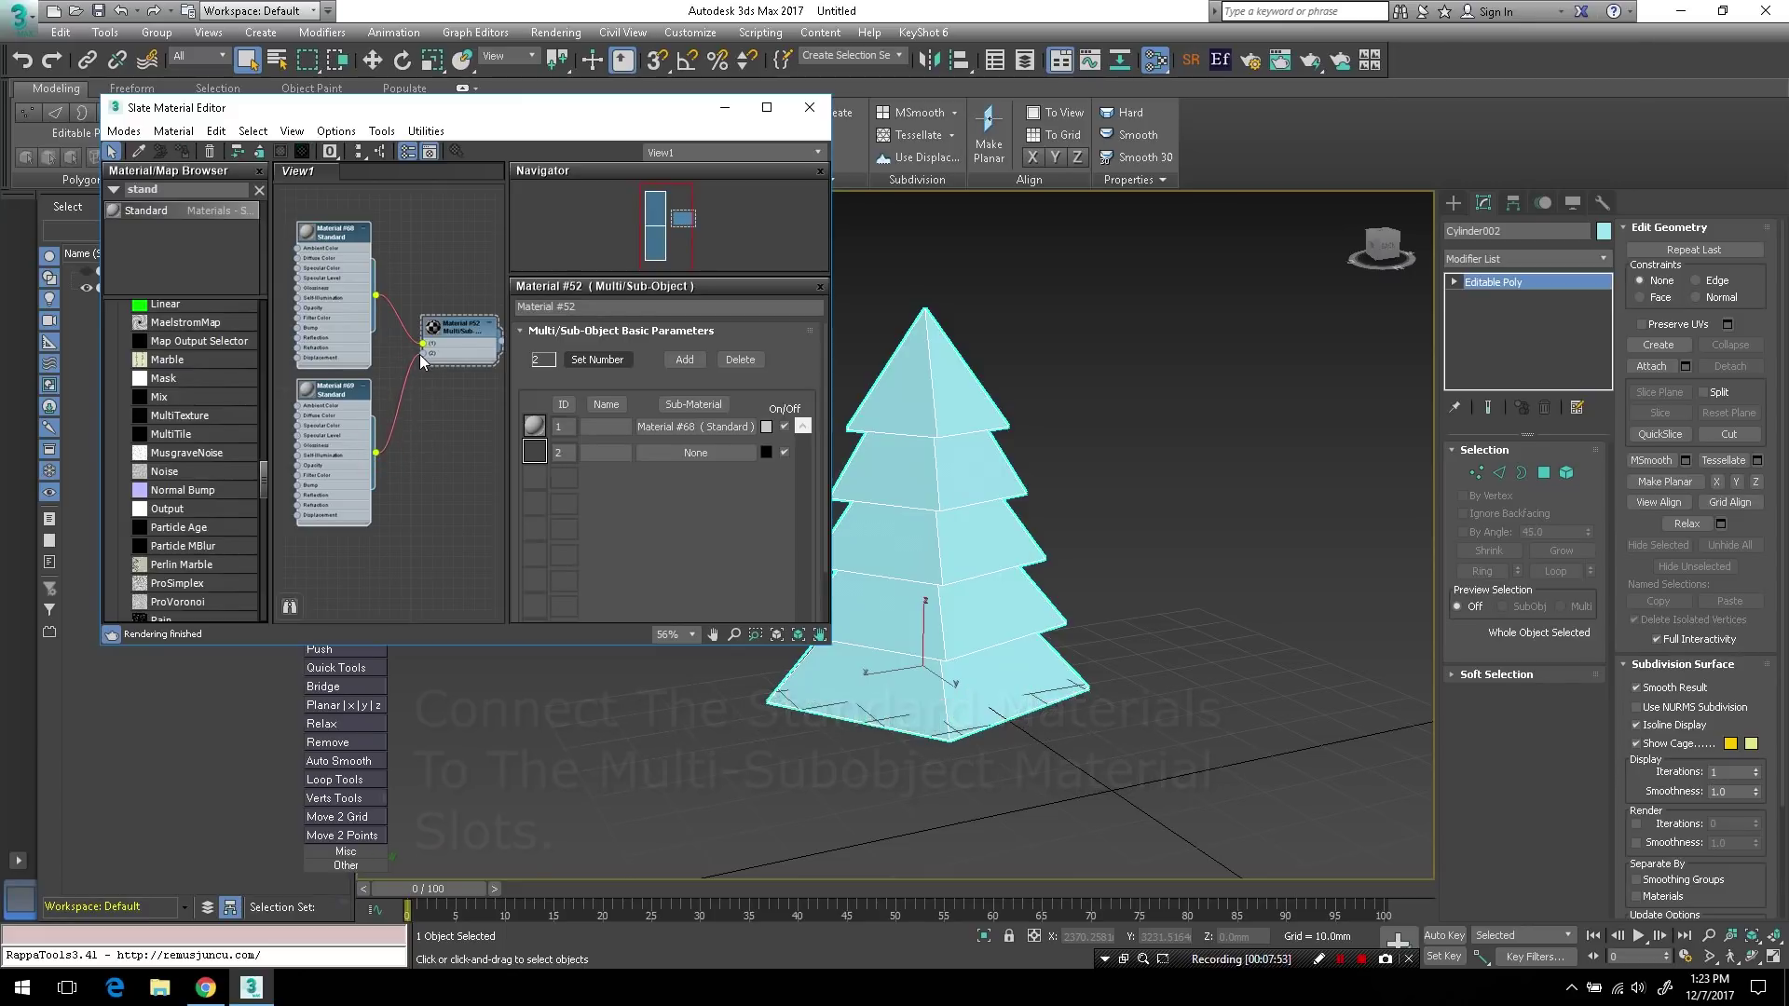
- Colour sub-material 1 green and sub-material 2 dark brown (25/6/0), then apply Material #52 to the tree
{"action": "left_click", "coordinate": [766, 428]}
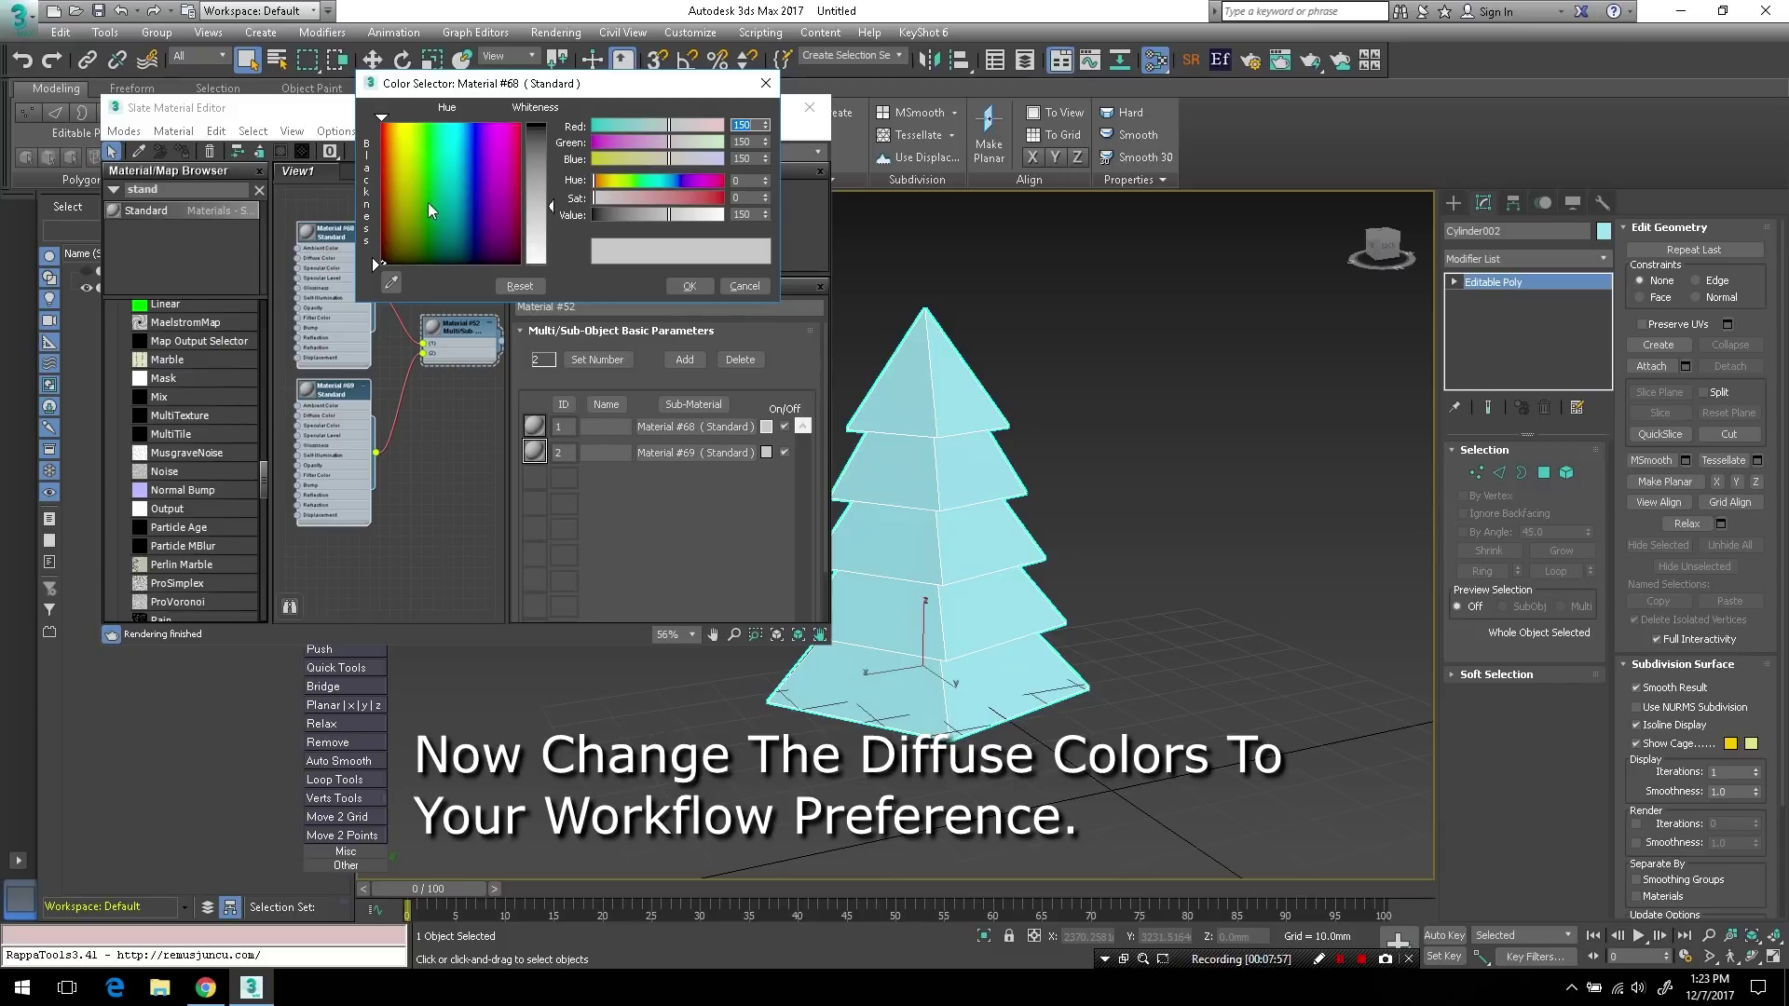
{"action": "left_click_drag", "start_coordinate": [428, 203], "coordinate": [426, 223]}
{"action": "left_click_drag", "start_coordinate": [551, 205], "coordinate": [551, 256]}
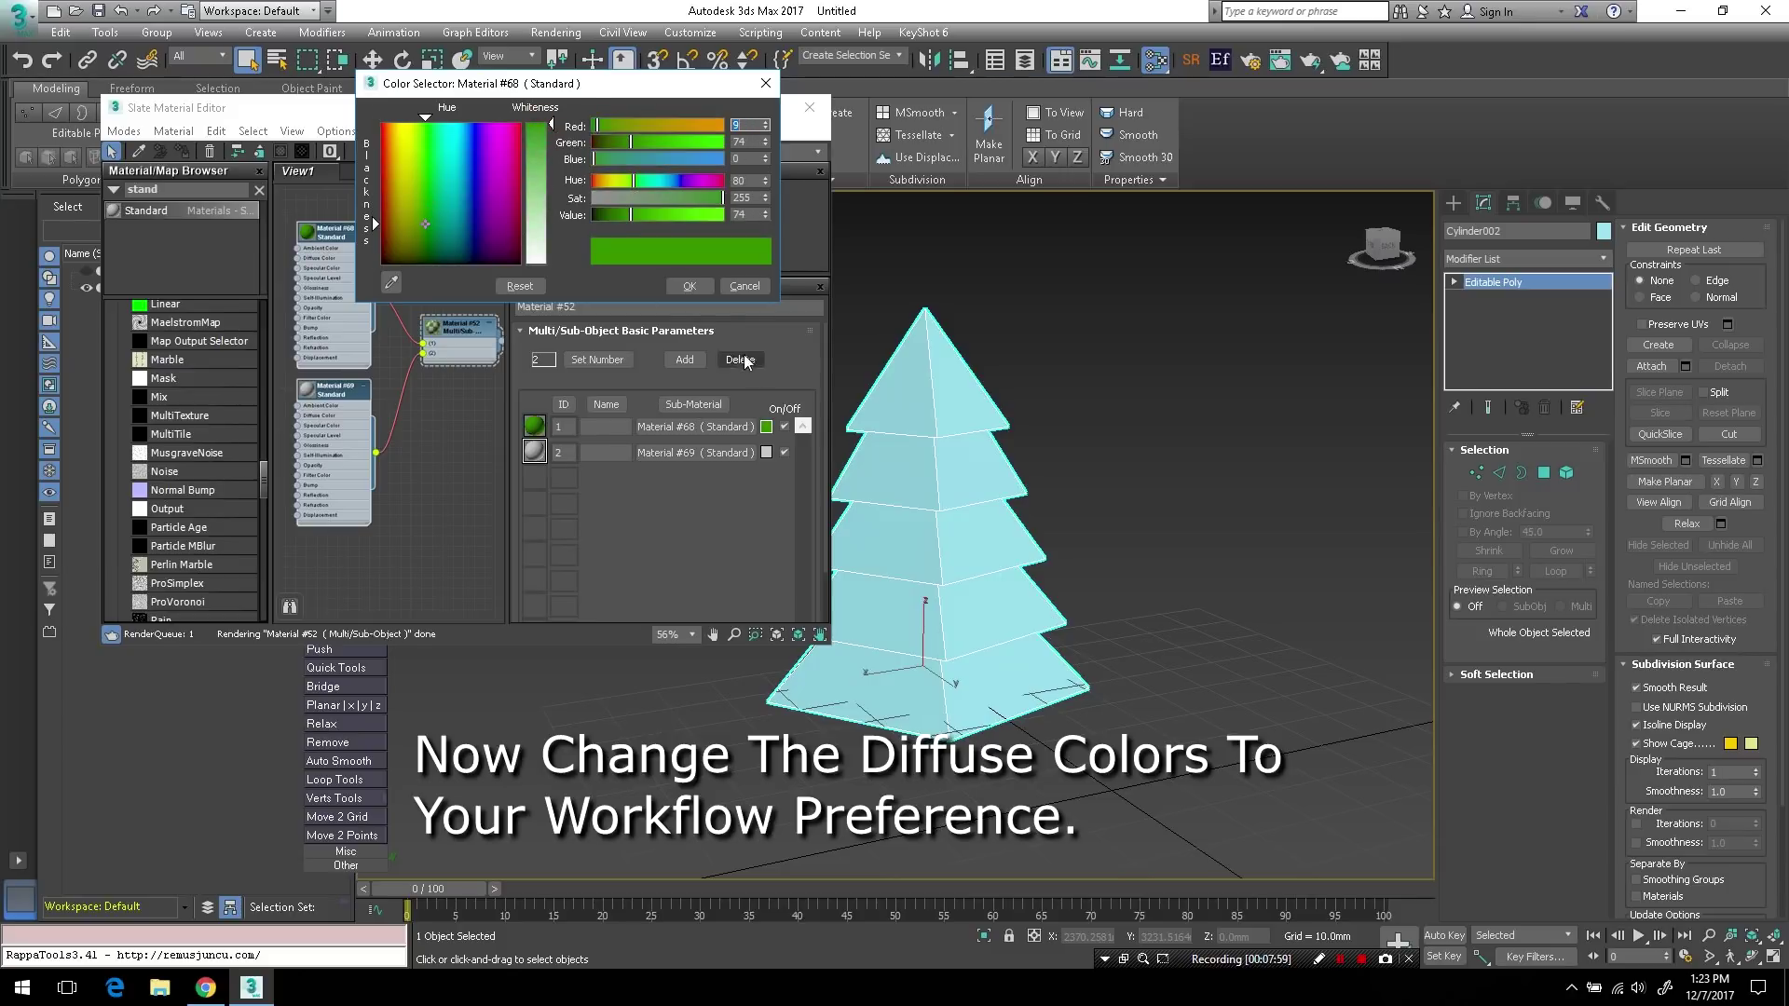
{"action": "left_click", "coordinate": [690, 286]}
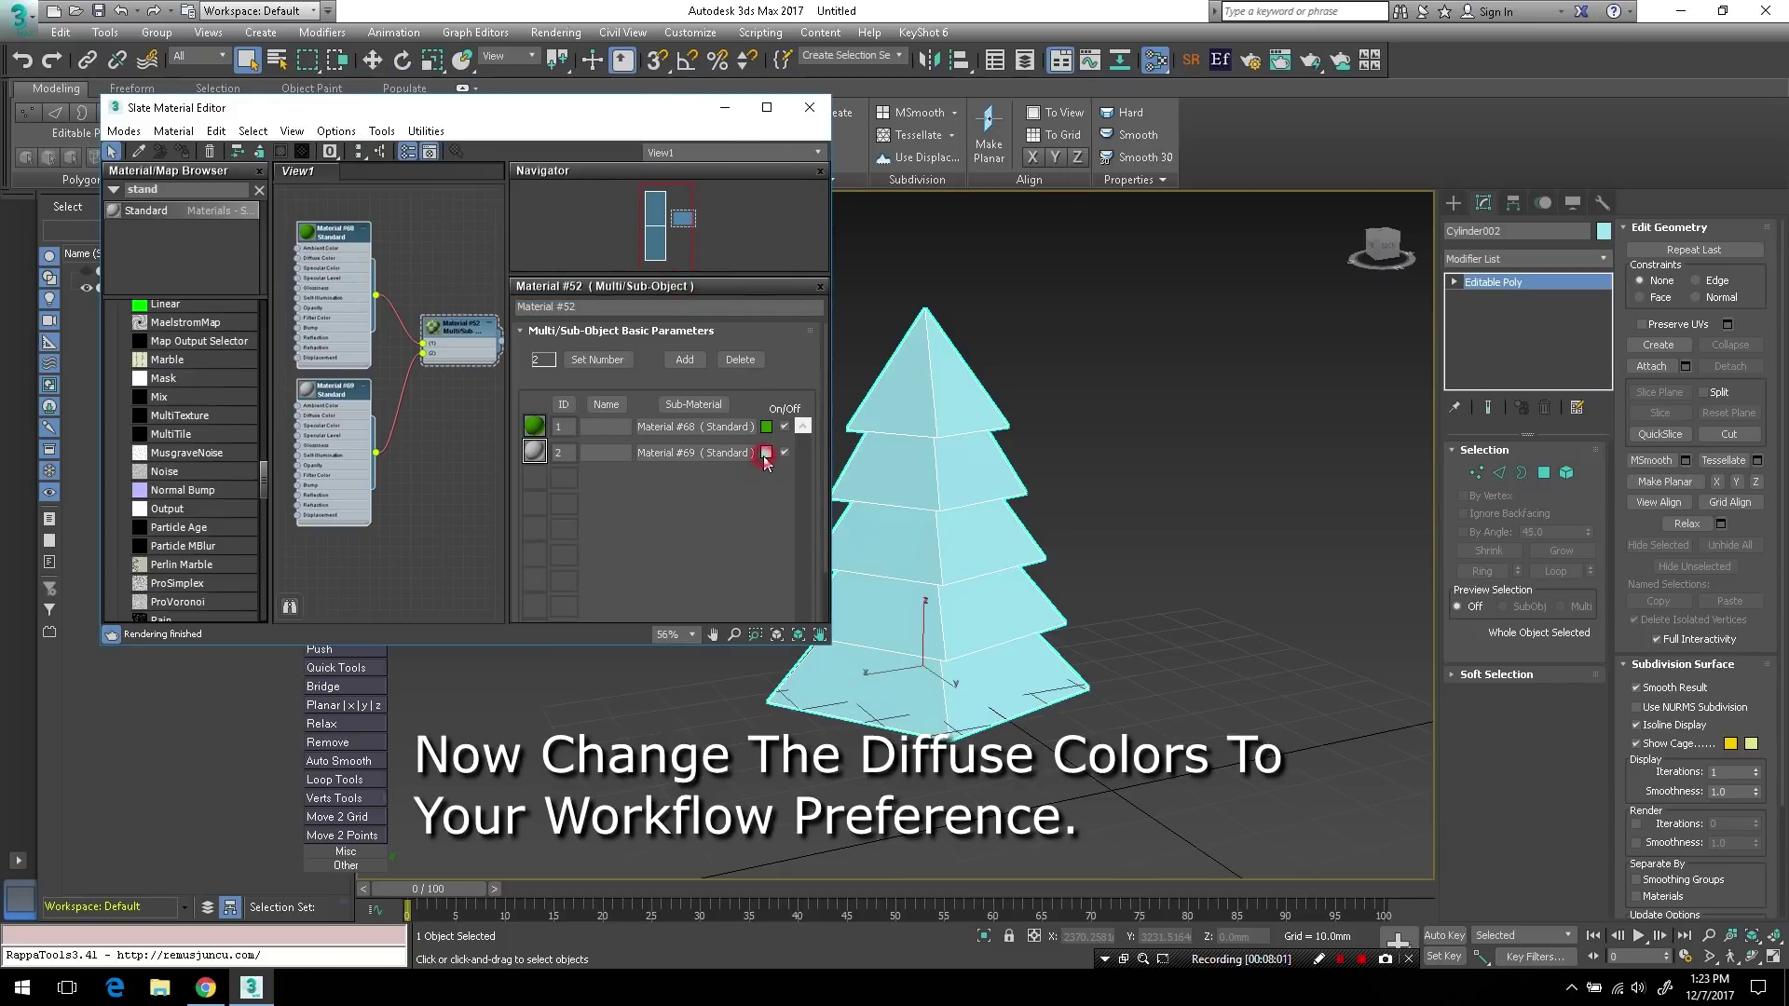
{"action": "left_click", "coordinate": [765, 453]}
{"action": "left_click_drag", "start_coordinate": [390, 258], "coordinate": [387, 252]}
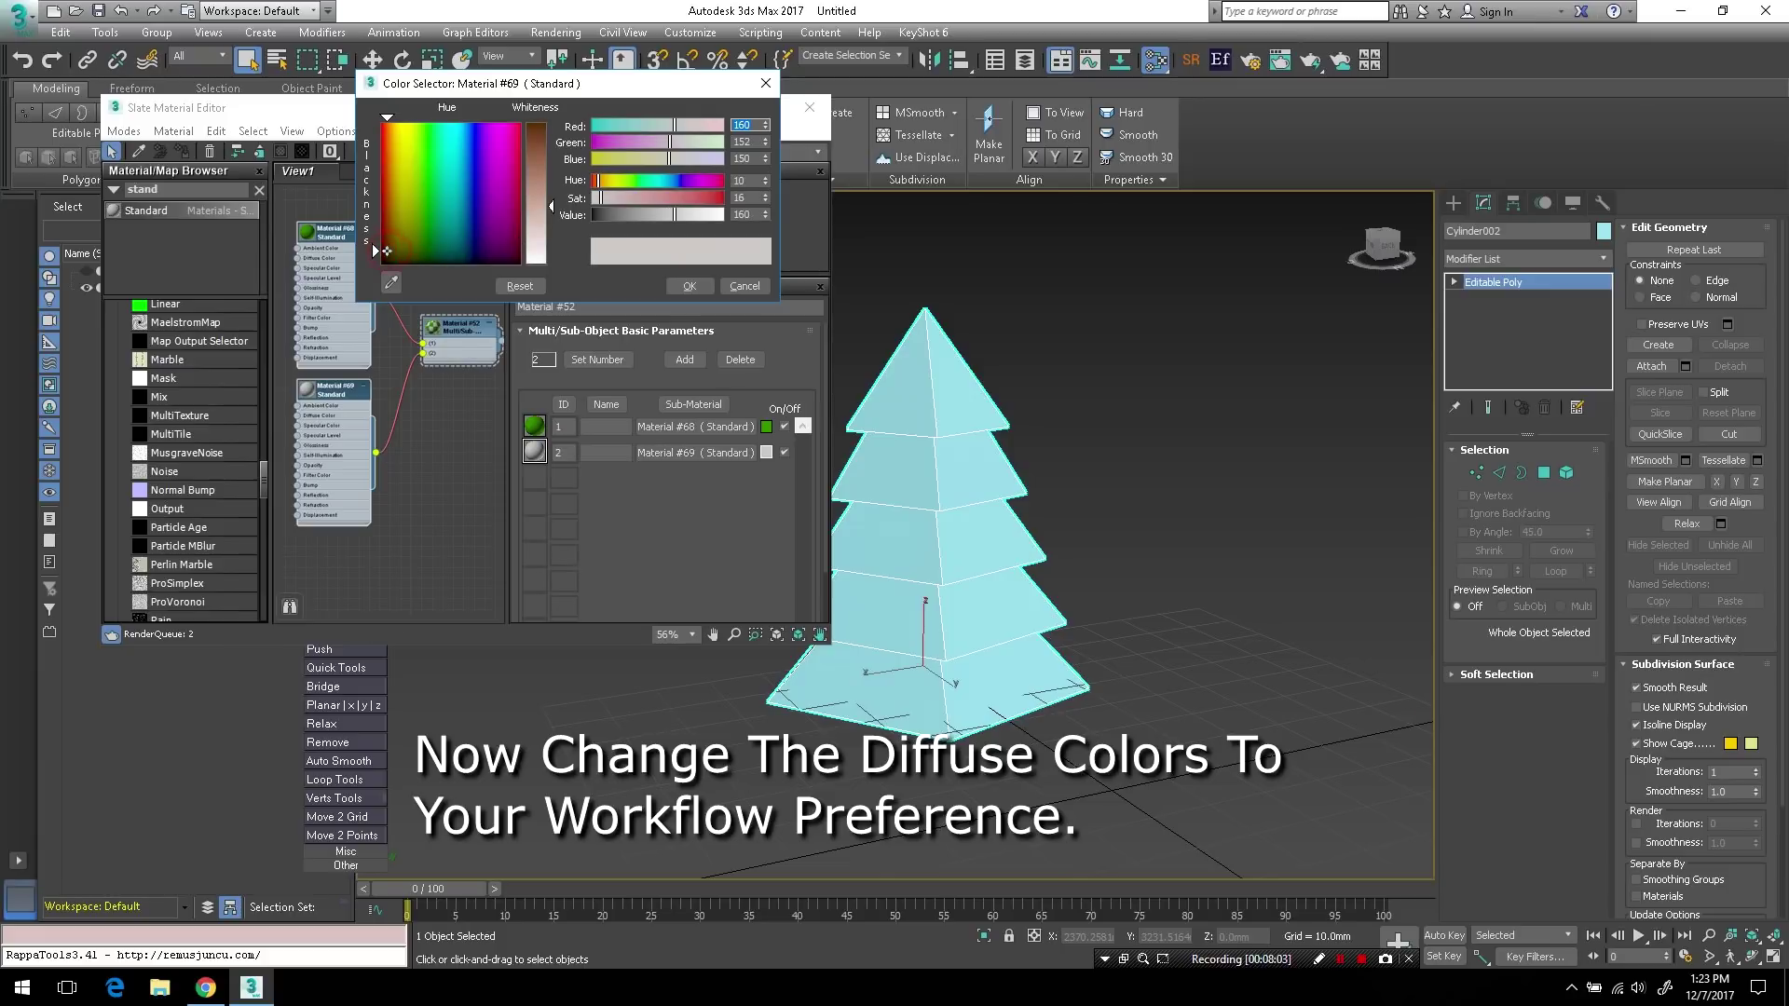
{"action": "left_click_drag", "start_coordinate": [538, 205], "coordinate": [540, 153]}
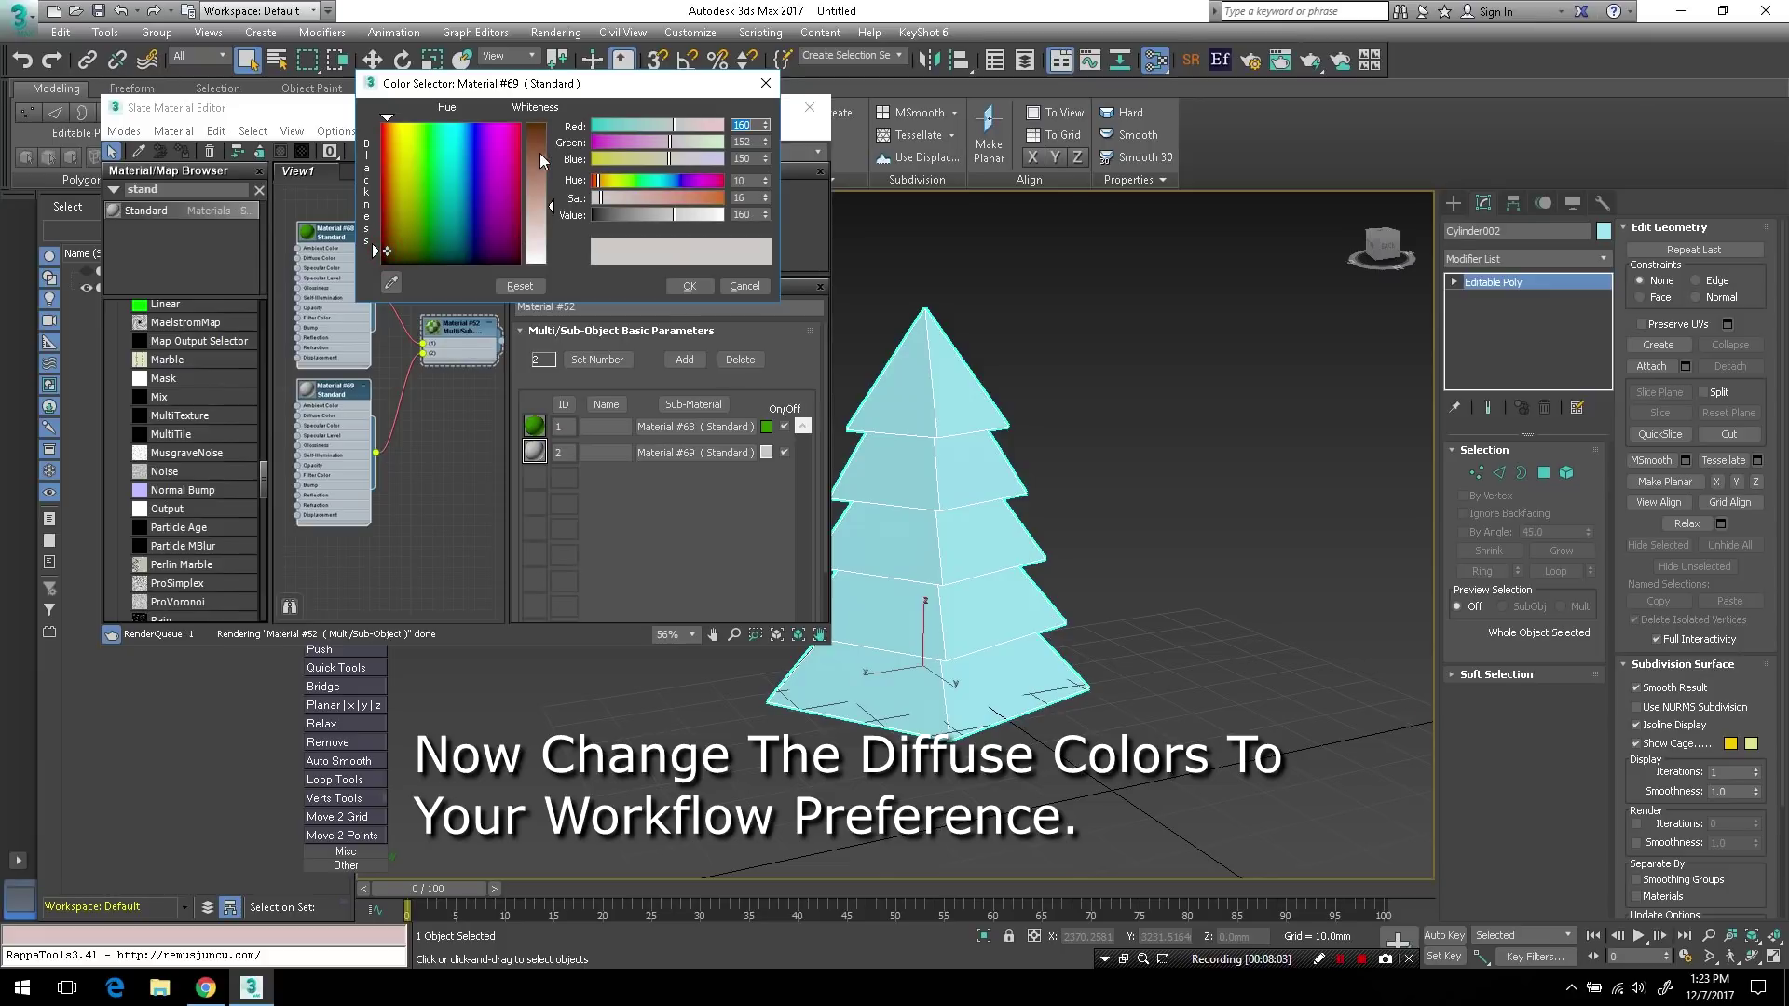
{"action": "left_click", "coordinate": [690, 286]}
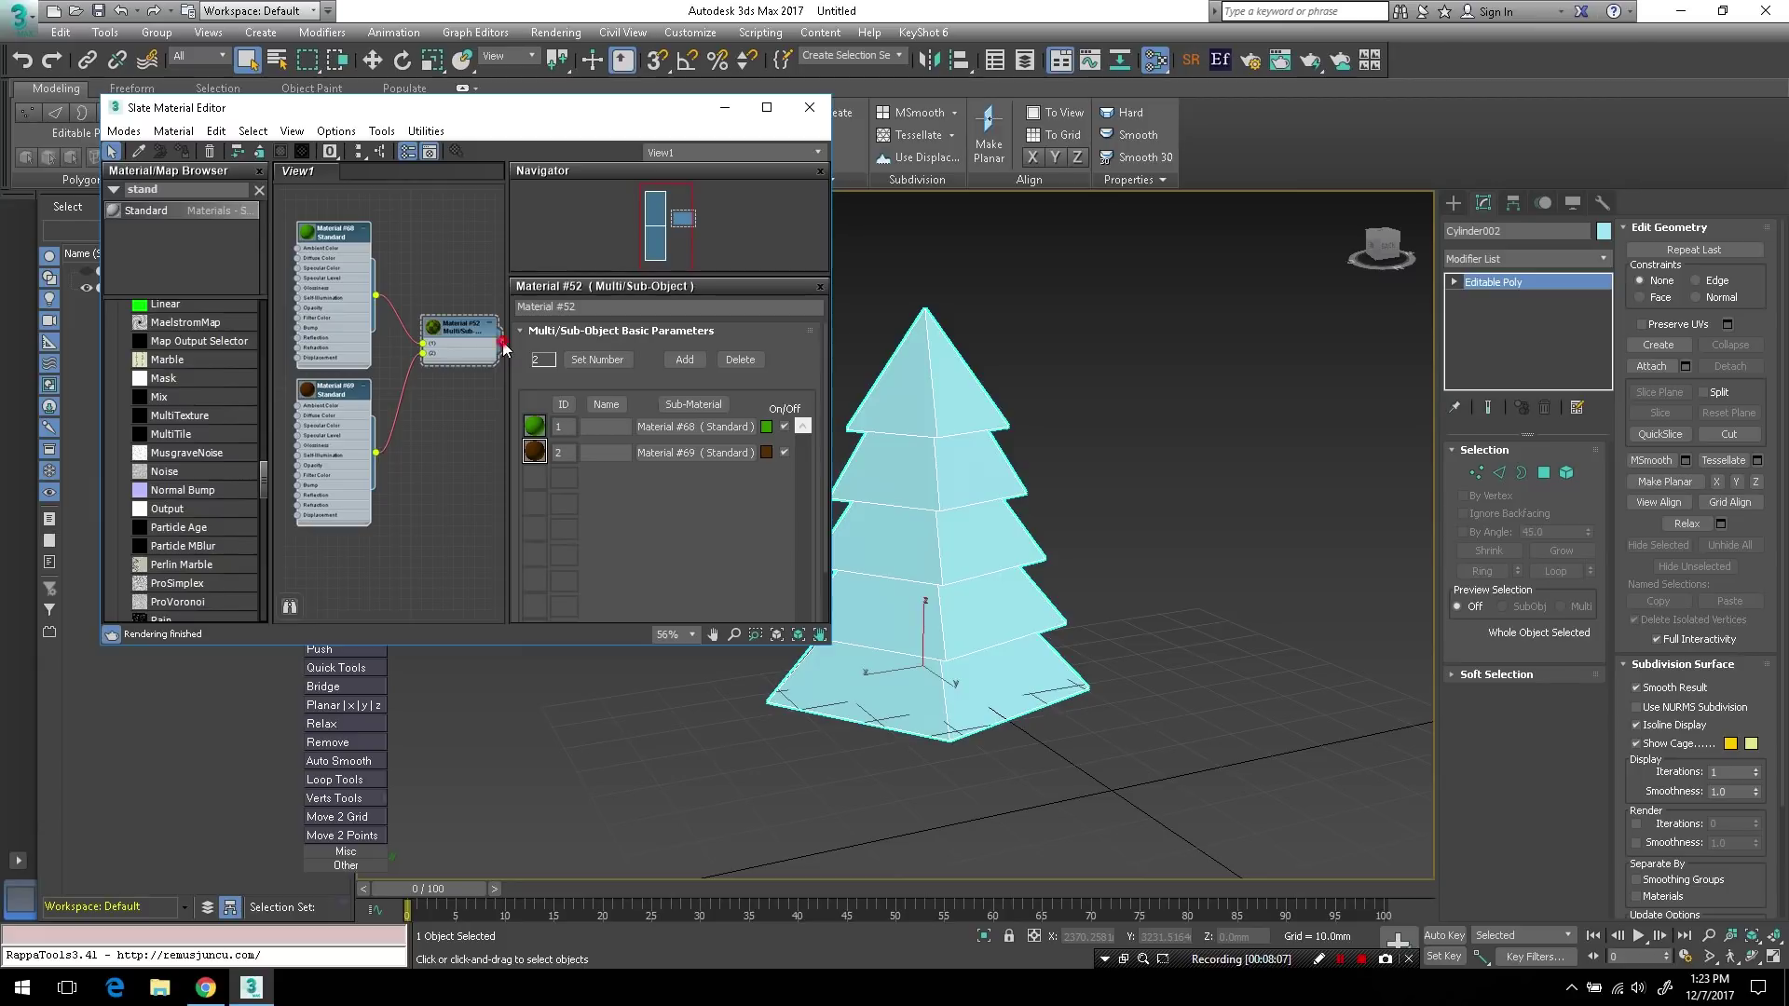
{"action": "left_click_drag", "start_coordinate": [943, 510], "coordinate": [943, 511]}
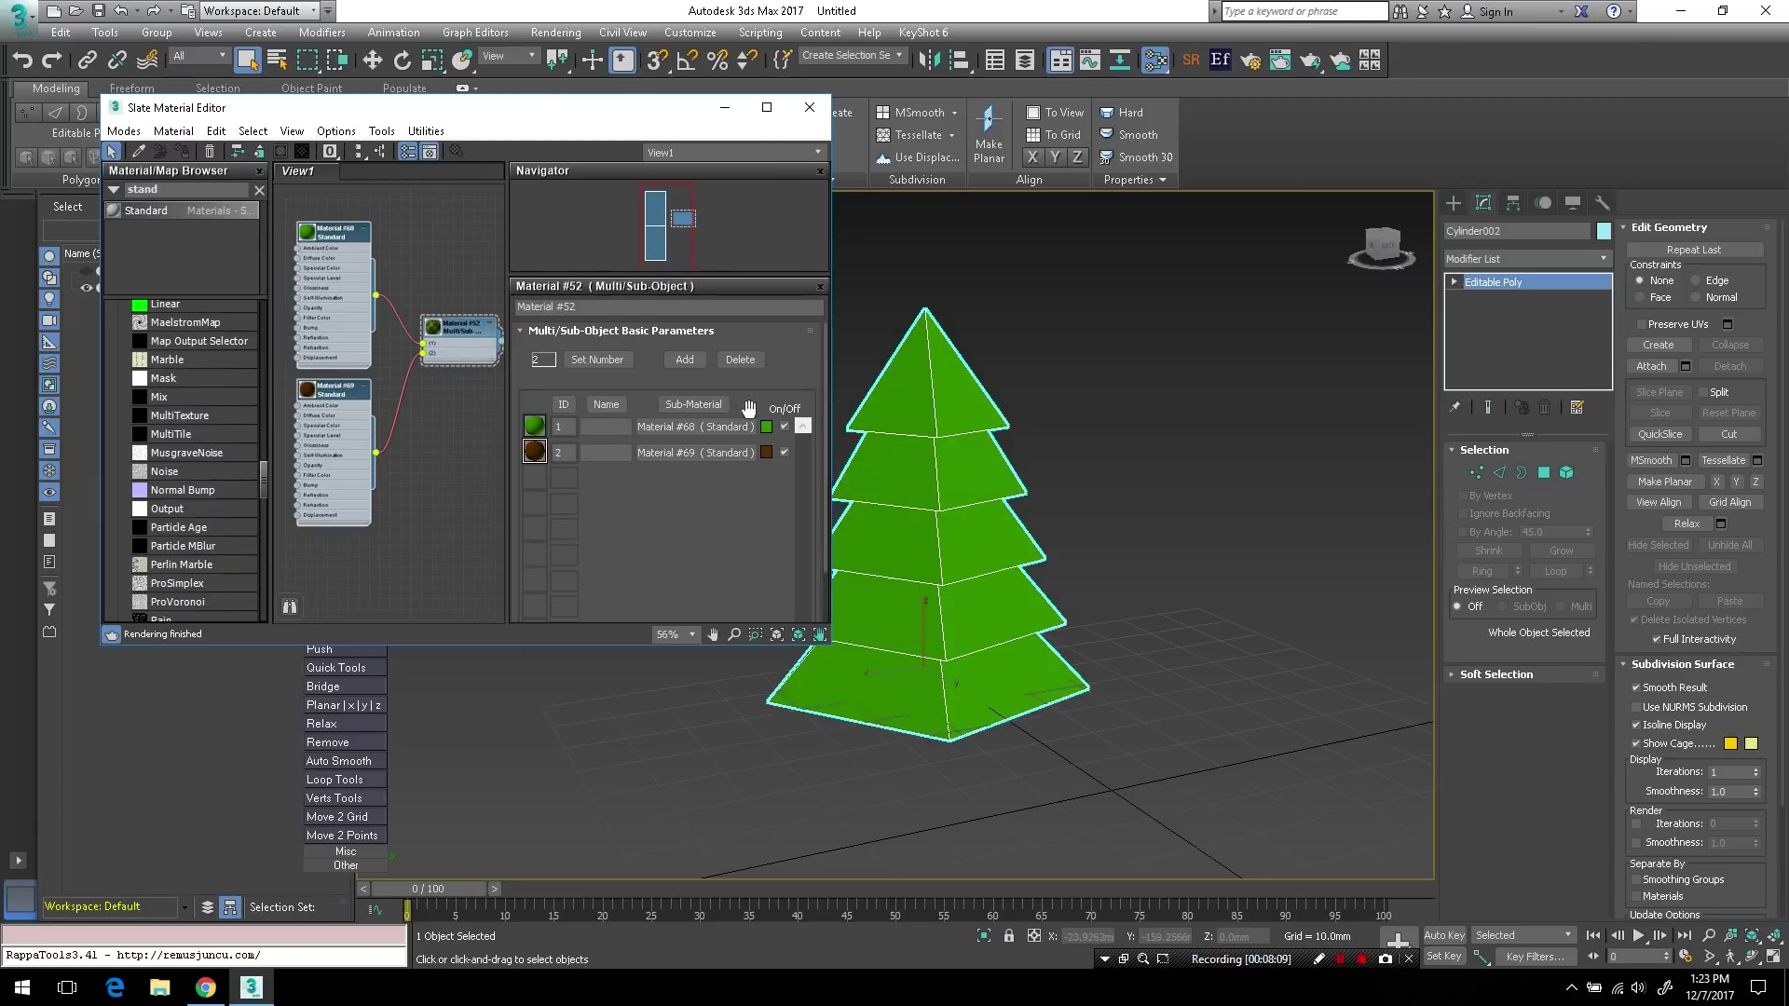
{"action": "left_click", "coordinate": [809, 107]}
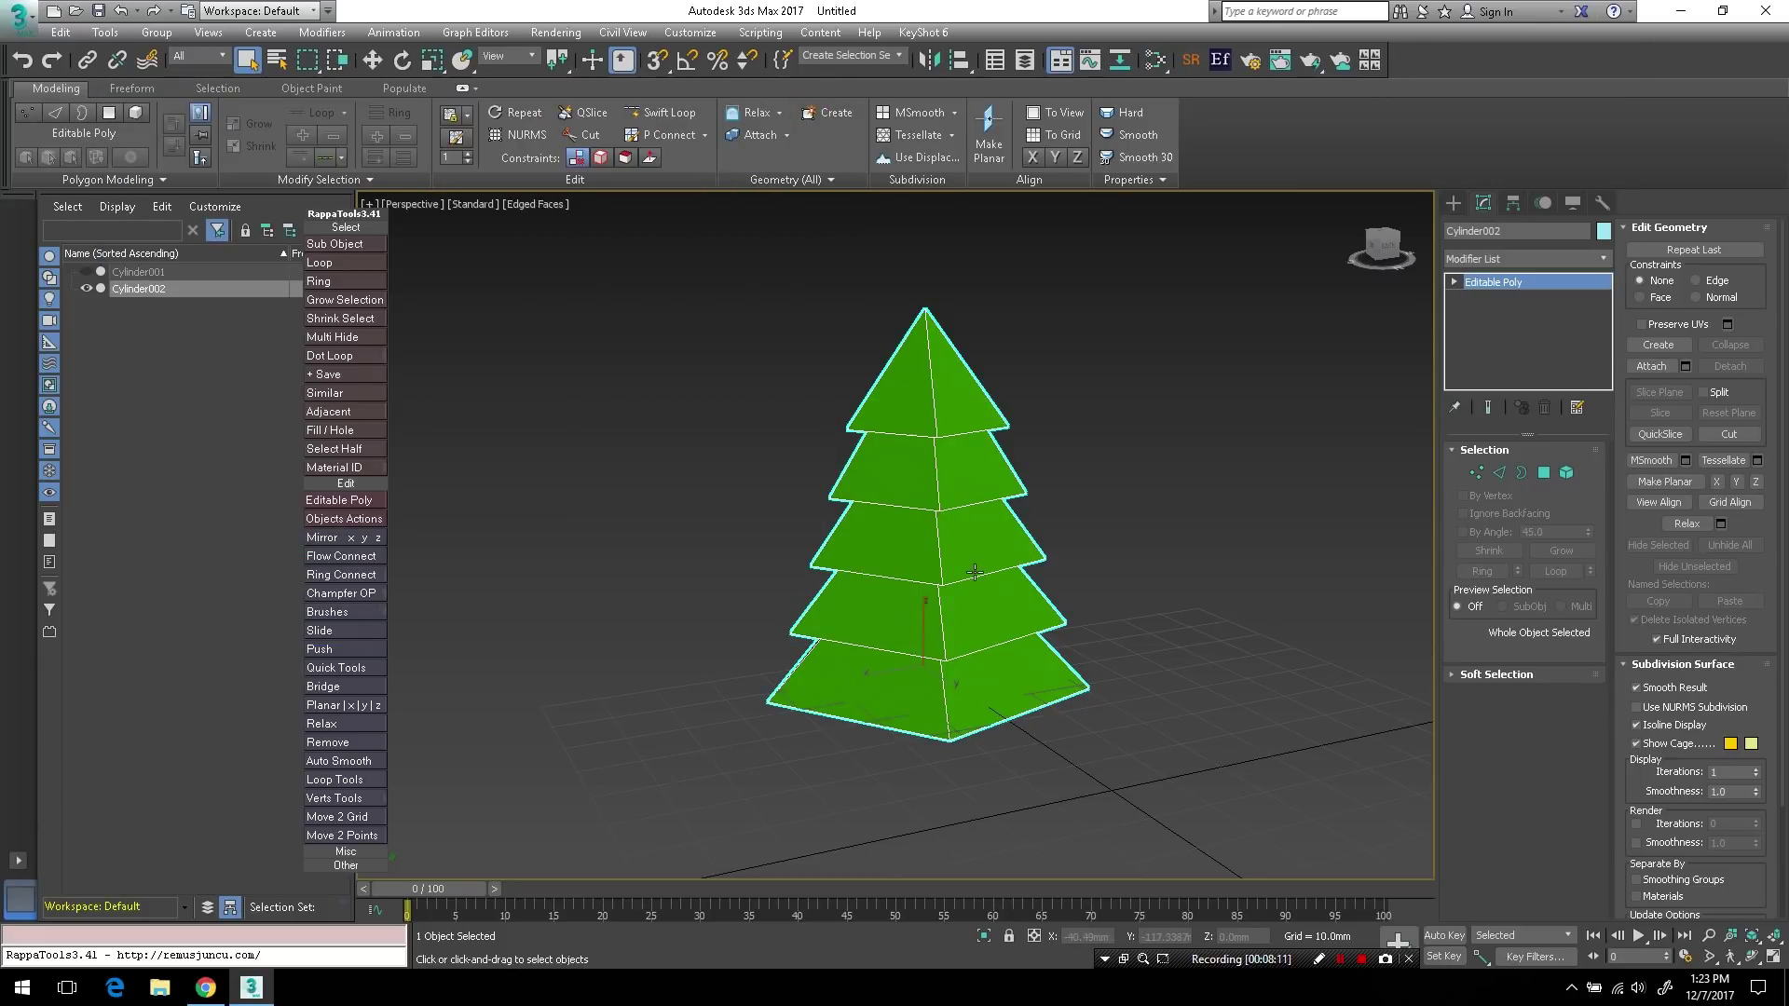
- Raise the tree slightly with the Move tool while viewing it from below
{"action": "middle_click_drag", "start_coordinate": [974, 572], "coordinate": [1062, 546], "text": "alt"}
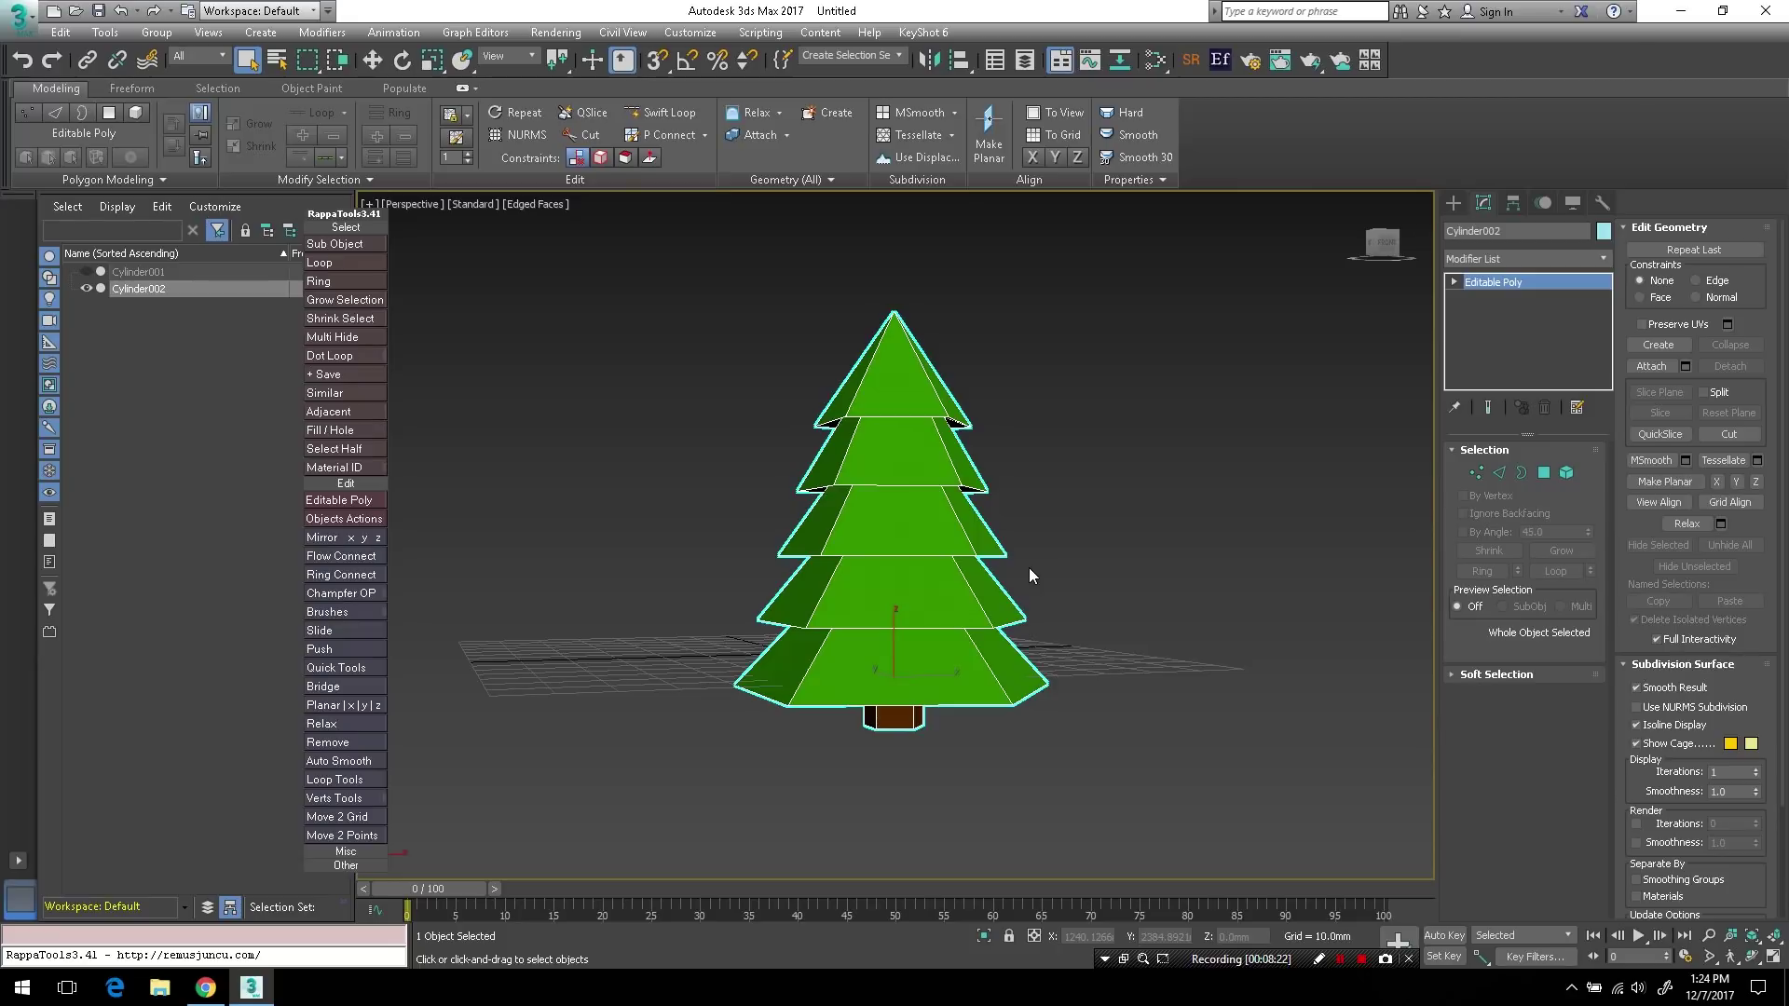
{"action": "key", "text": "w"}
{"action": "left_click_drag", "start_coordinate": [890, 617], "coordinate": [890, 548]}
{"action": "left_click", "coordinate": [720, 625]}
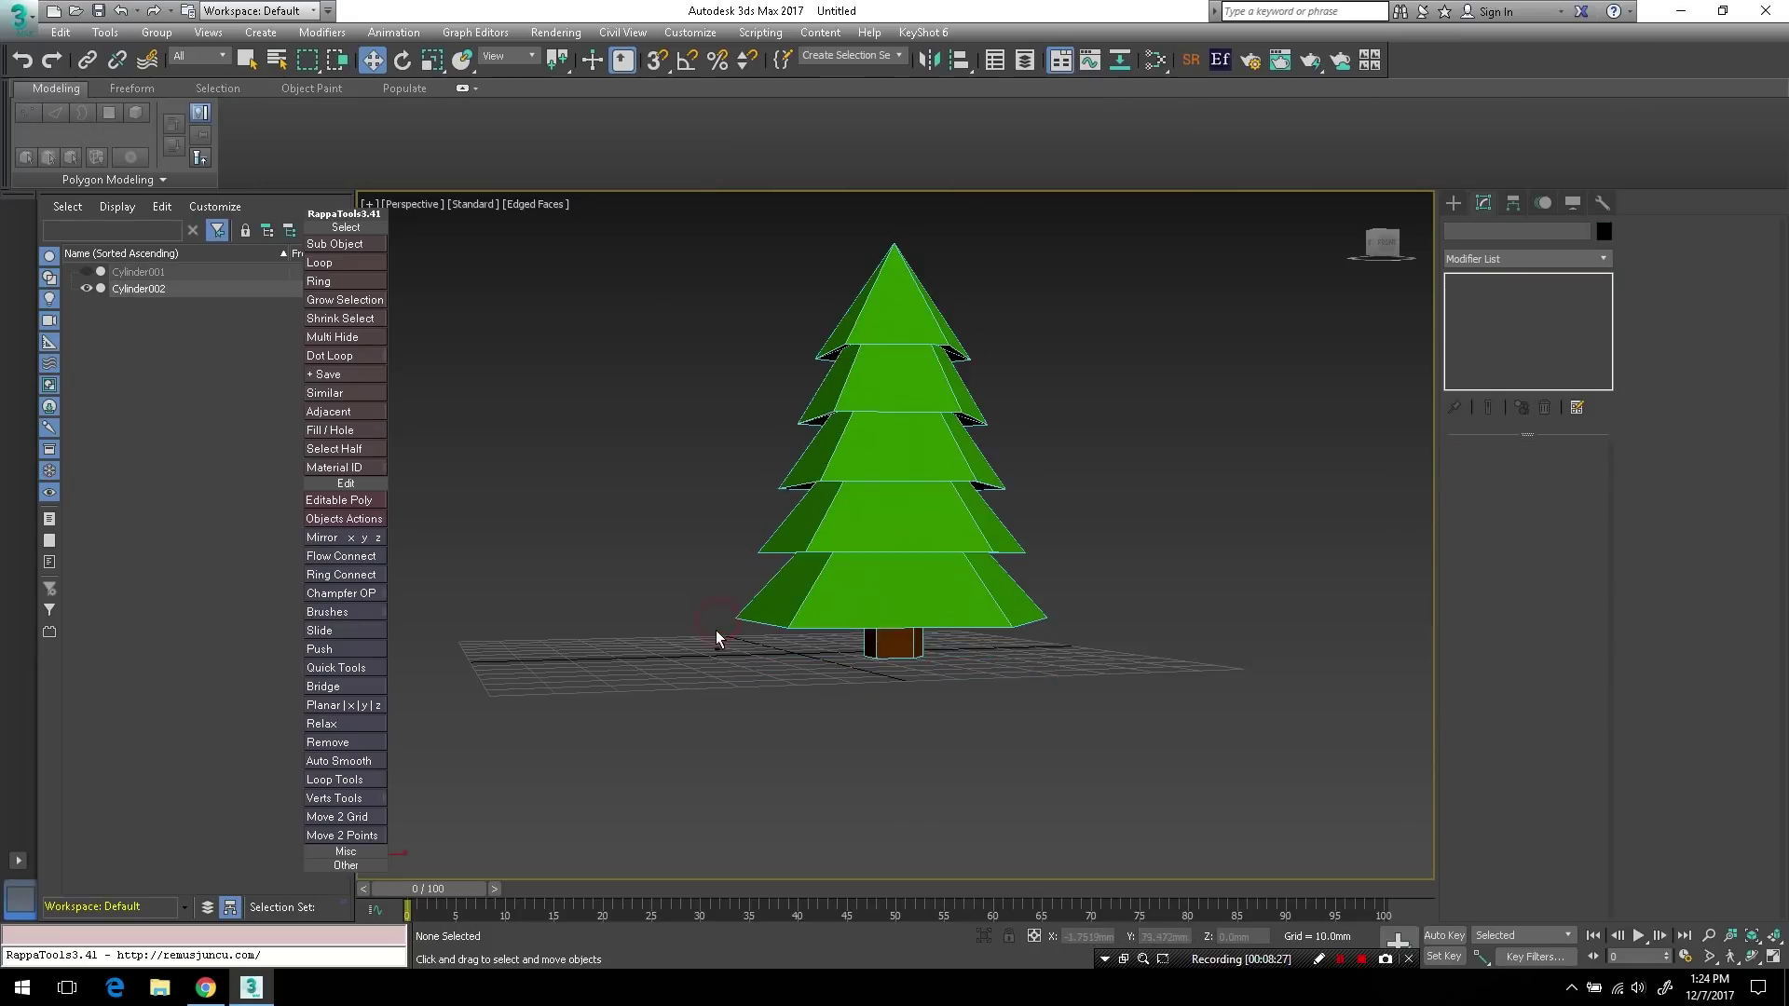
{"action": "middle_click_drag", "start_coordinate": [716, 630], "coordinate": [637, 630], "text": "alt"}
- Confirm the tree's object colour in the Object Color dialog, then deselect it
{"action": "left_click", "coordinate": [734, 585]}
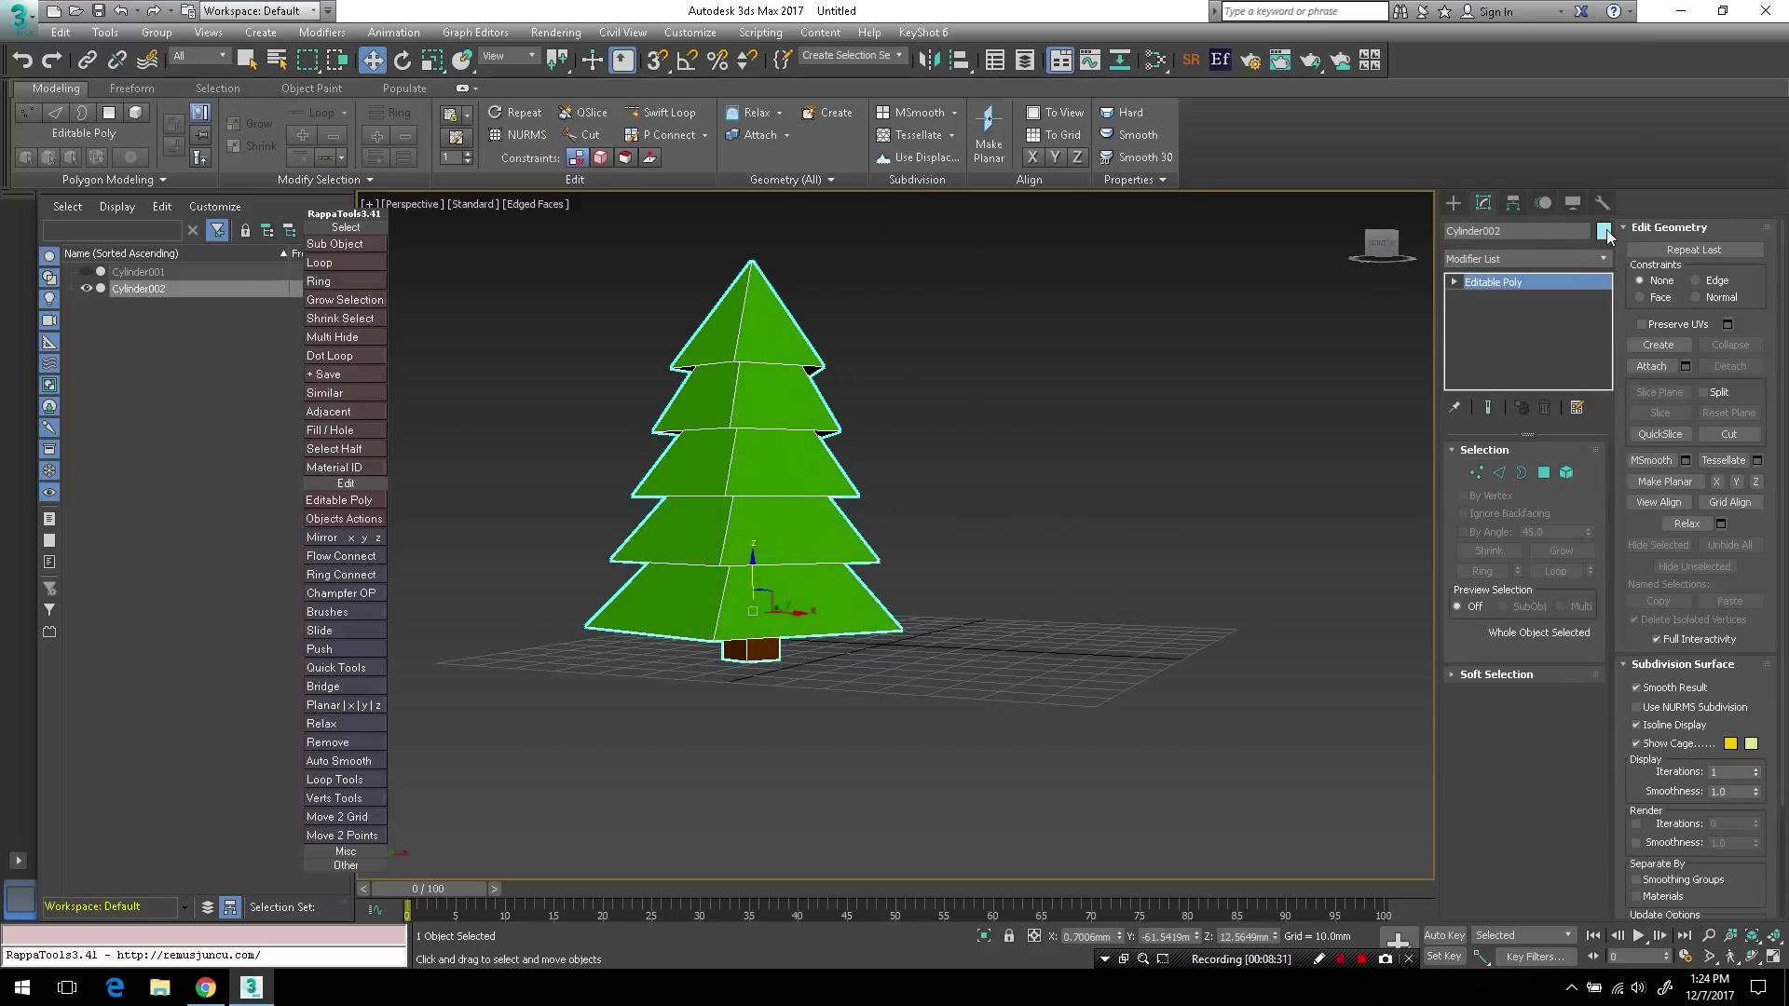
{"action": "left_click", "coordinate": [1604, 231]}
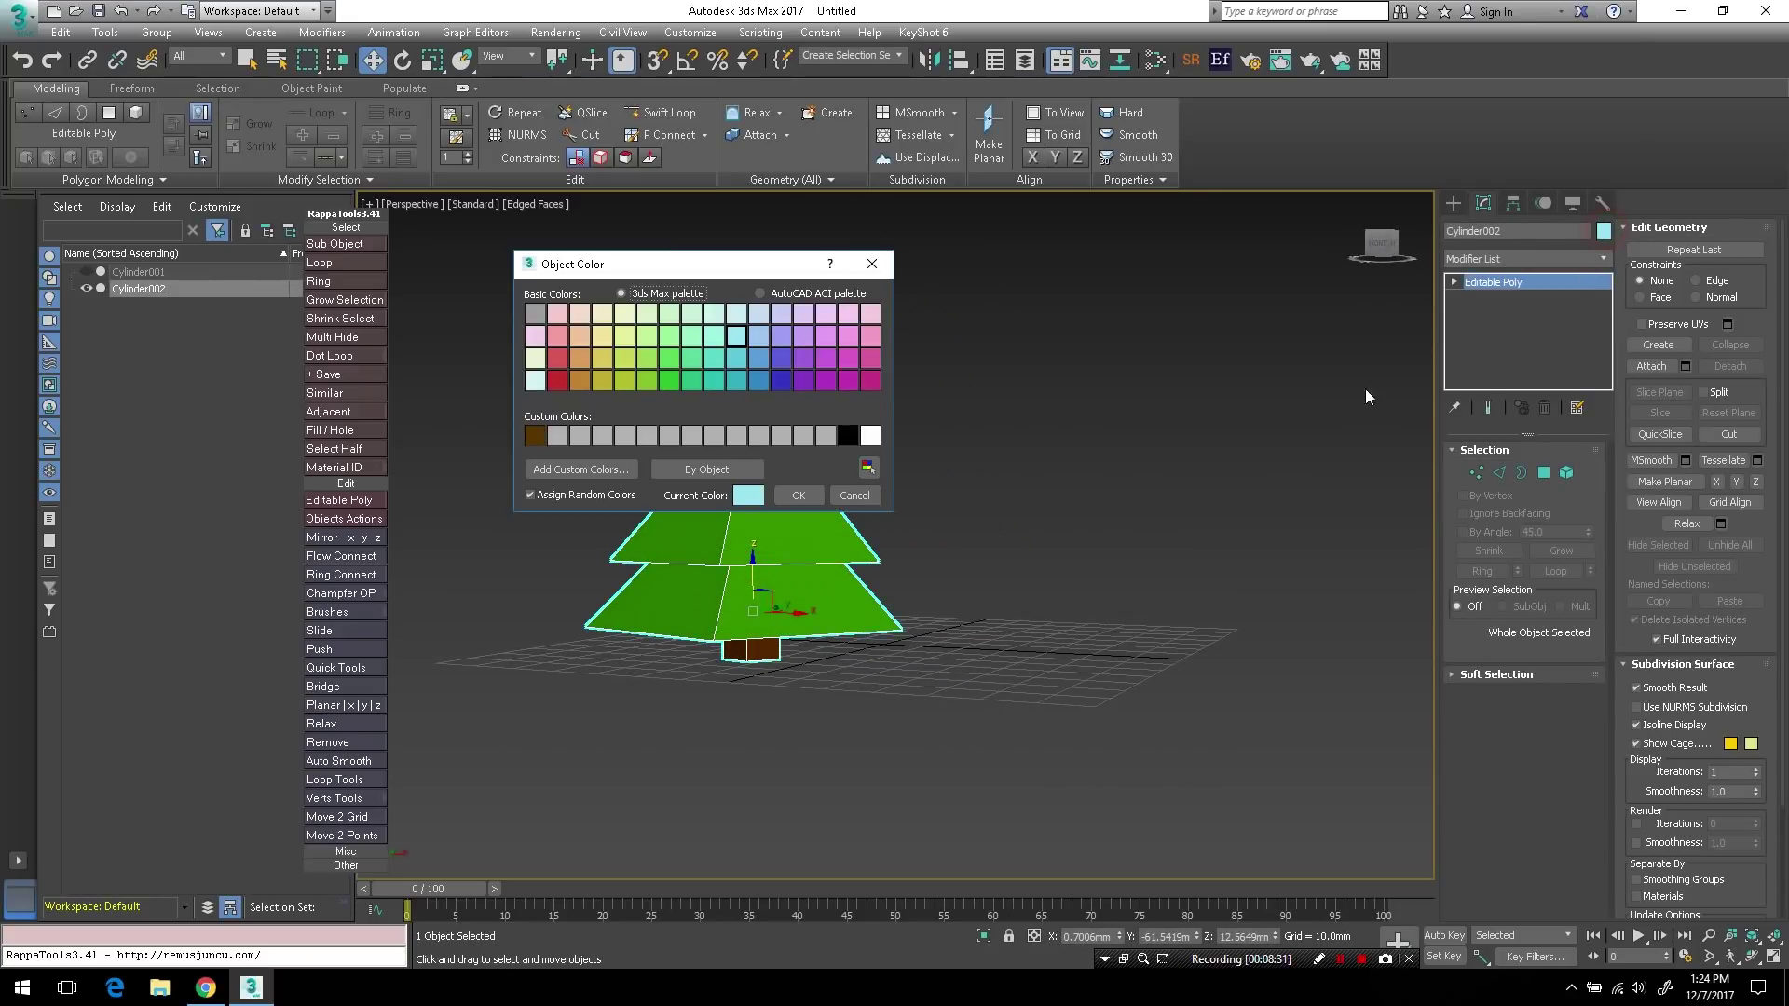
{"action": "left_click", "coordinate": [800, 496]}
{"action": "left_click", "coordinate": [955, 533]}
{"action": "middle_click_drag", "start_coordinate": [915, 552], "coordinate": [1122, 550], "text": "alt"}
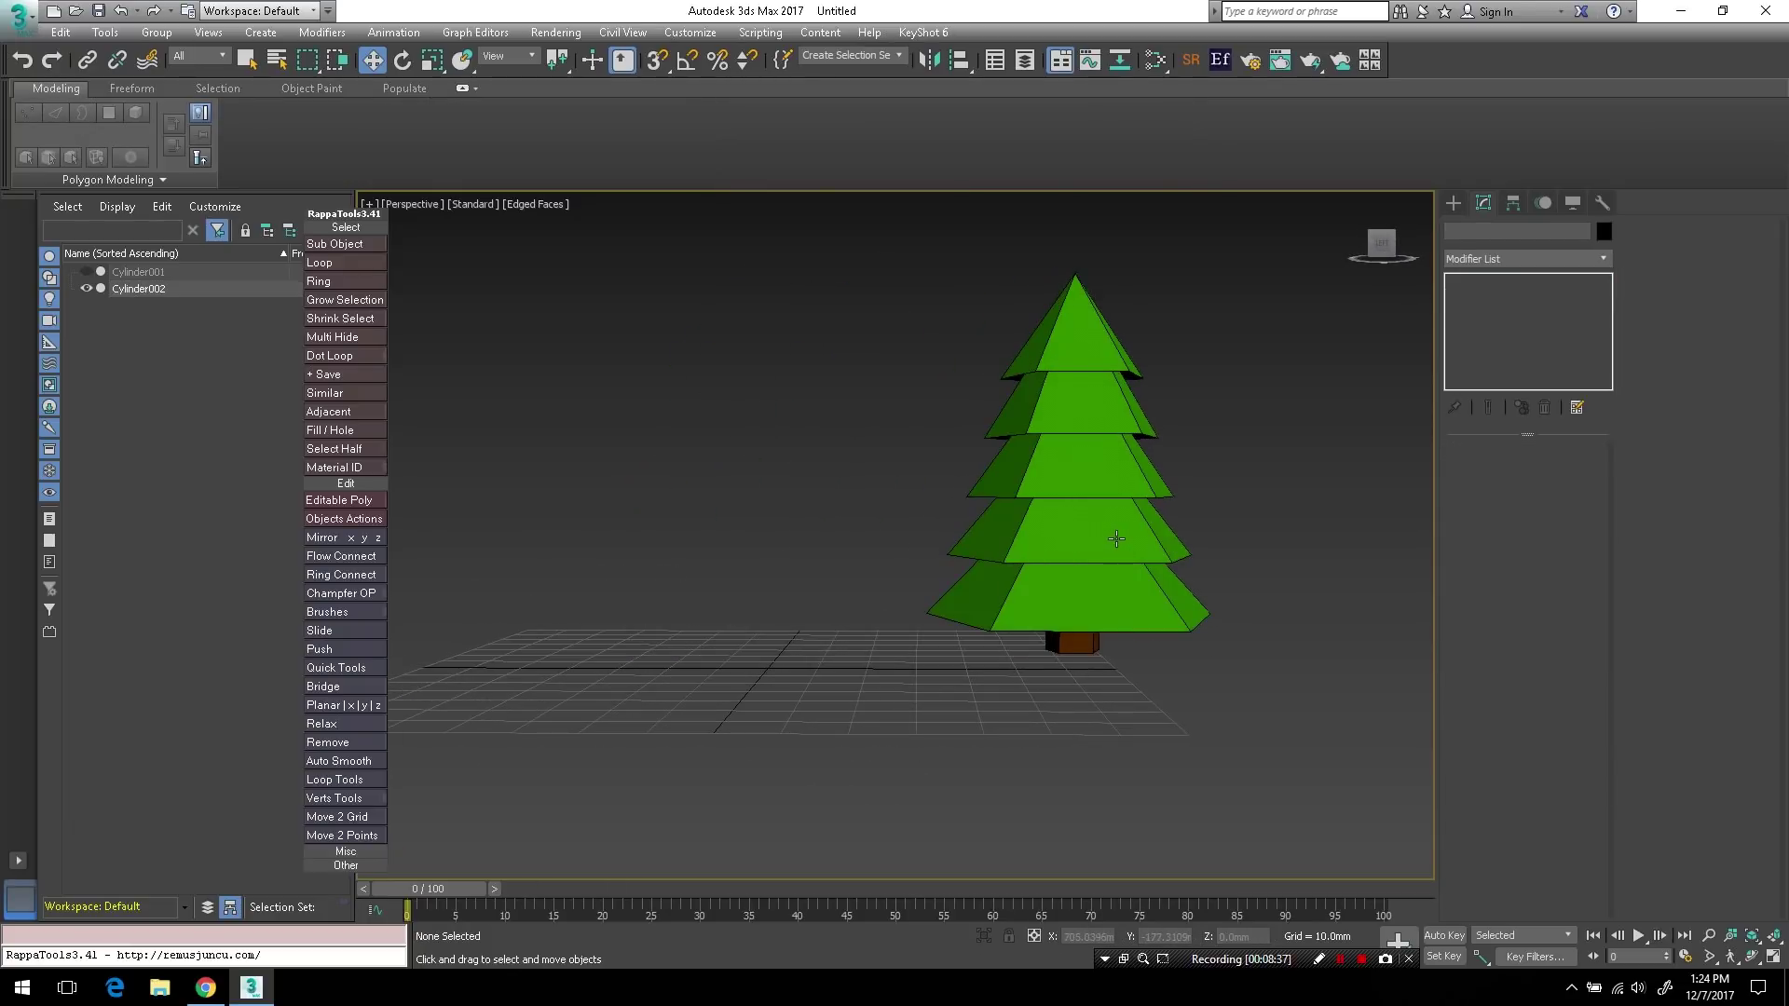
- In the Front view, slide the tree slightly left along X to centre it
{"action": "key", "text": "f"}
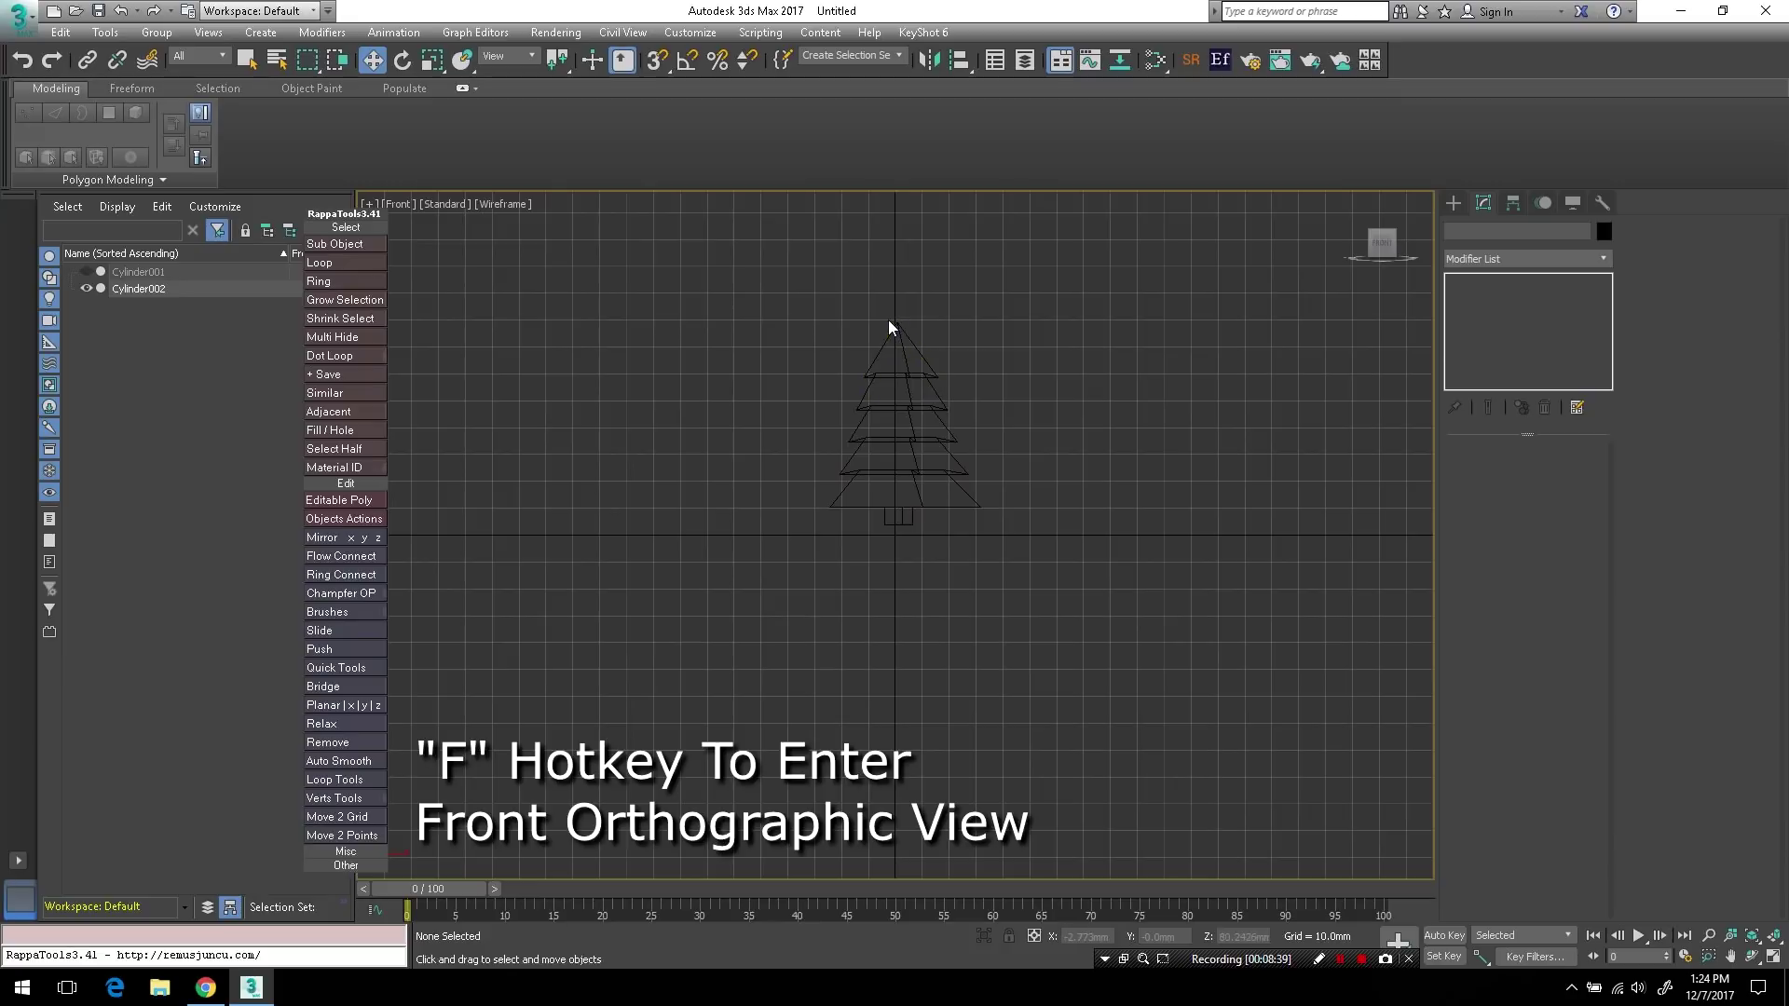
{"action": "scroll", "coordinate": [892, 330], "scroll_direction": "up", "scroll_amount": 8}
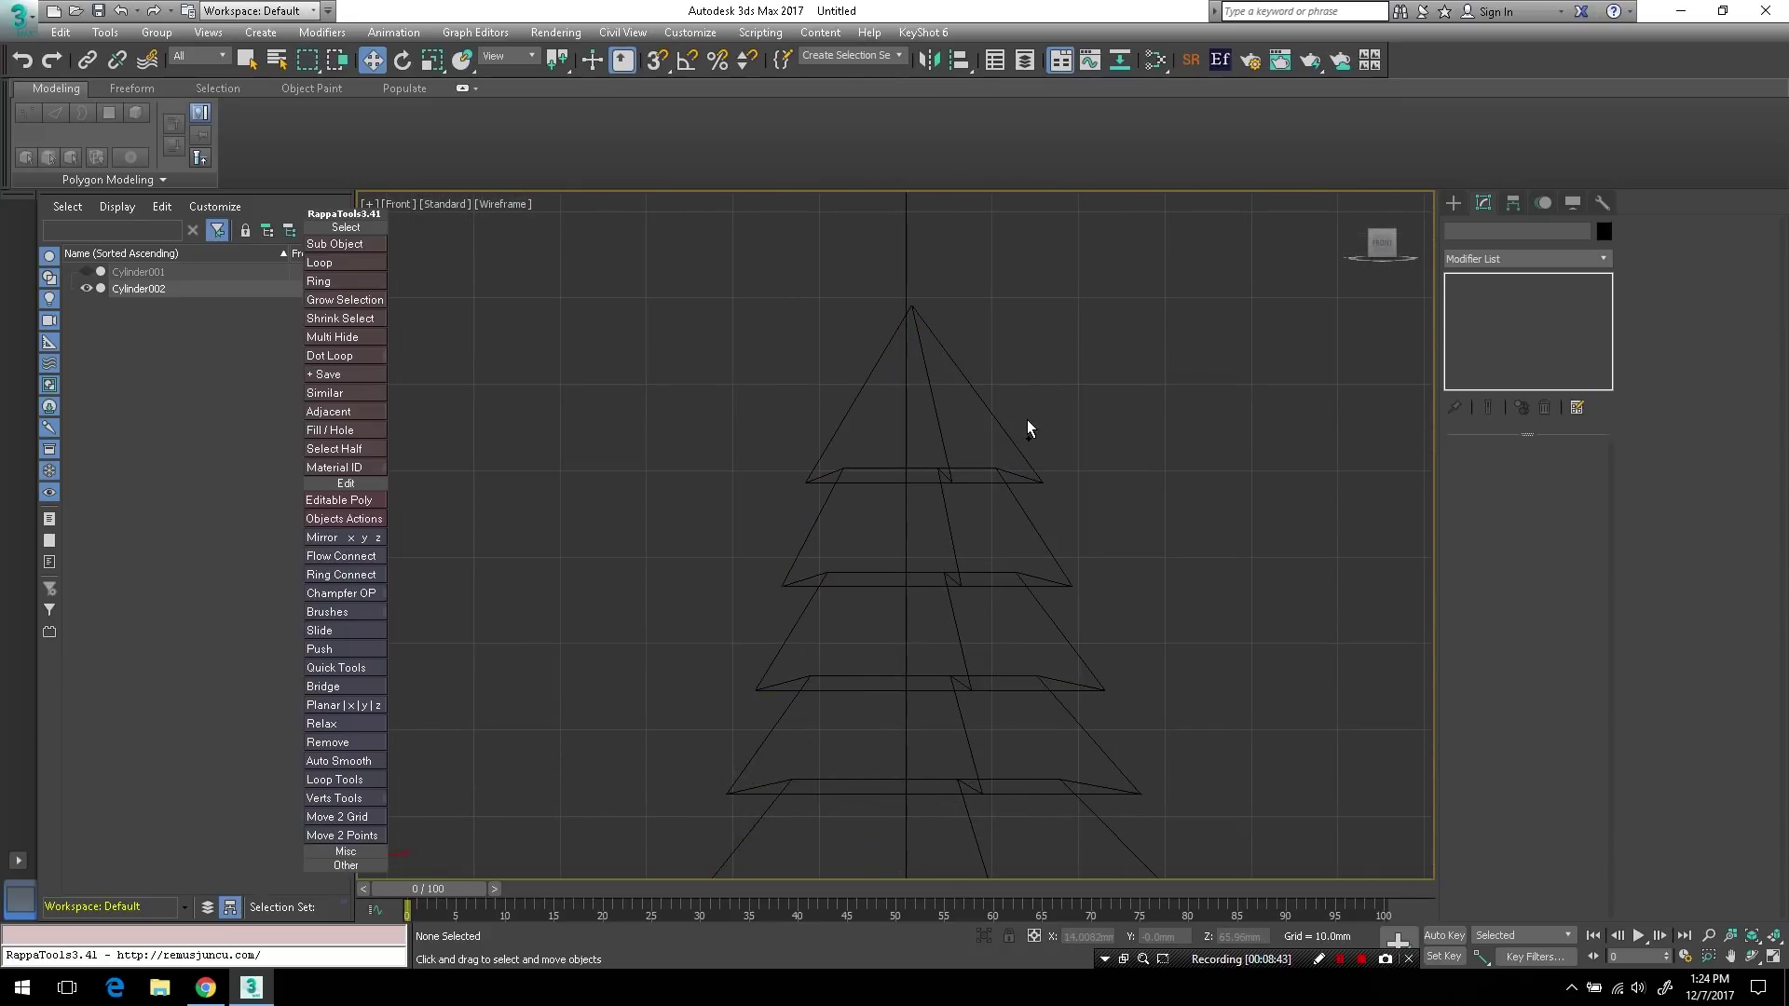
{"action": "left_click", "coordinate": [970, 481]}
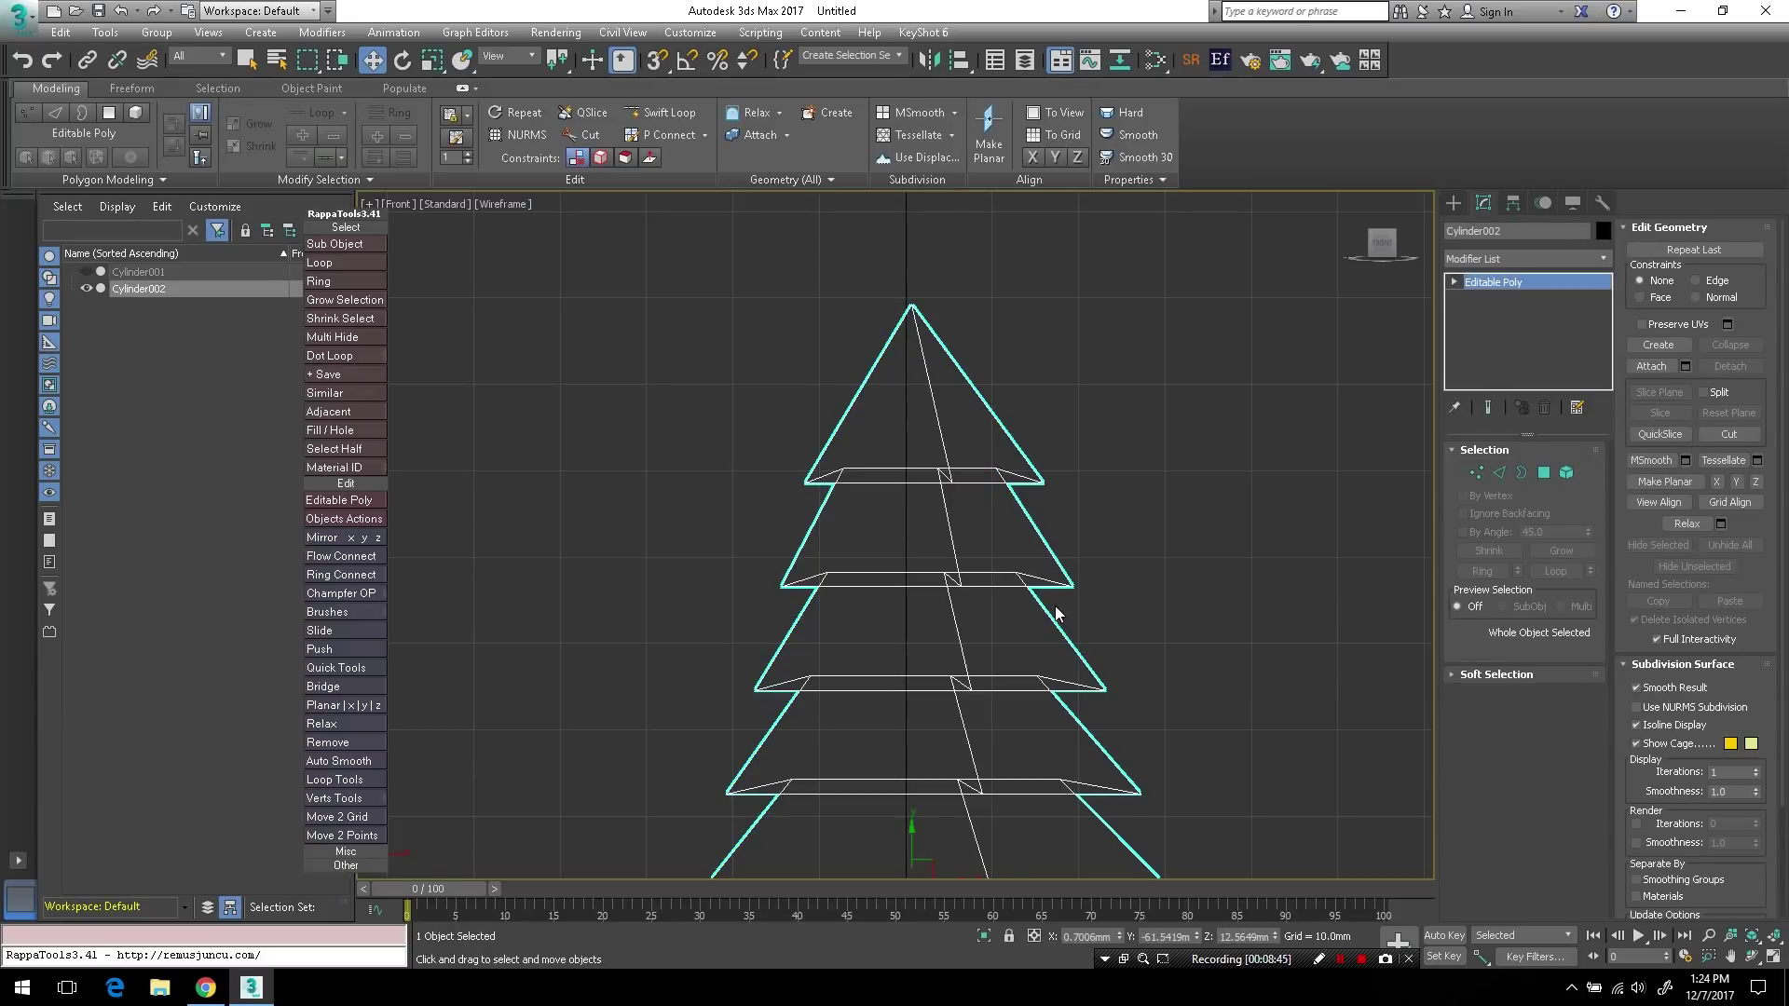
{"action": "middle_click_drag", "start_coordinate": [971, 793], "coordinate": [950, 703]}
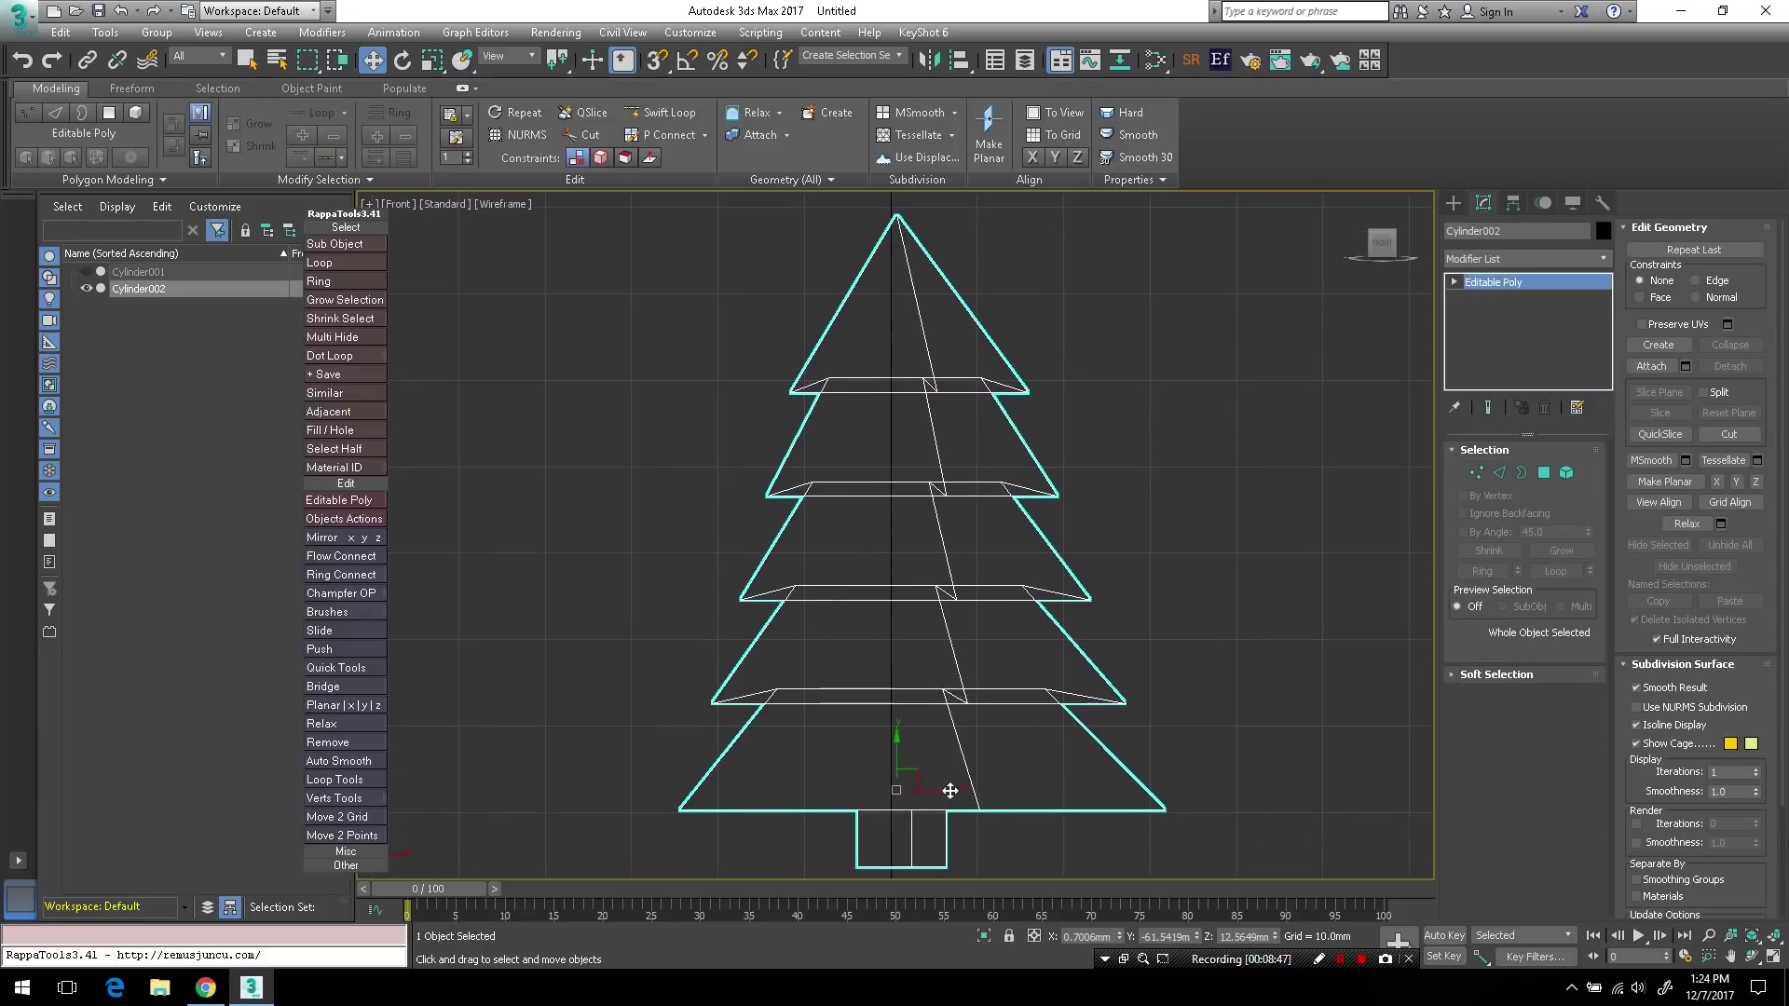
{"action": "left_click_drag", "start_coordinate": [939, 791], "coordinate": [933, 791]}
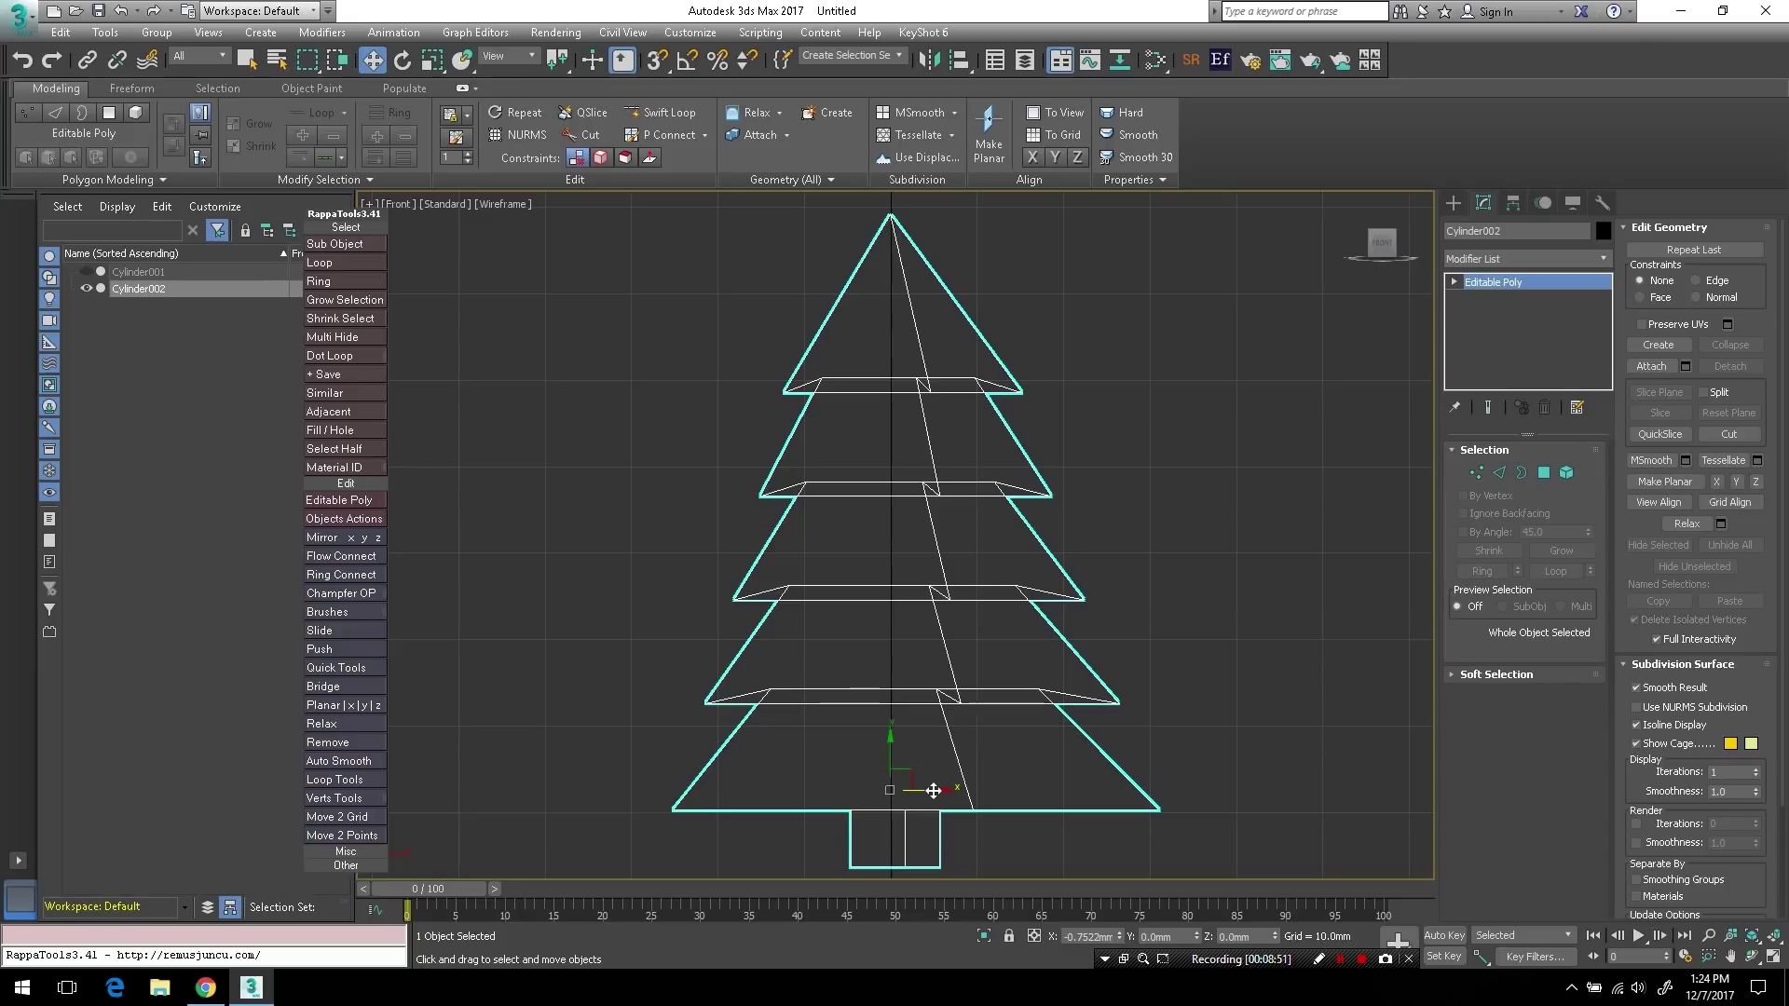
{"action": "left_click_drag", "start_coordinate": [933, 791], "coordinate": [933, 790]}
- Check the tree's top vertex in Vertex mode, then clear the selection
{"action": "left_click", "coordinate": [1478, 472]}
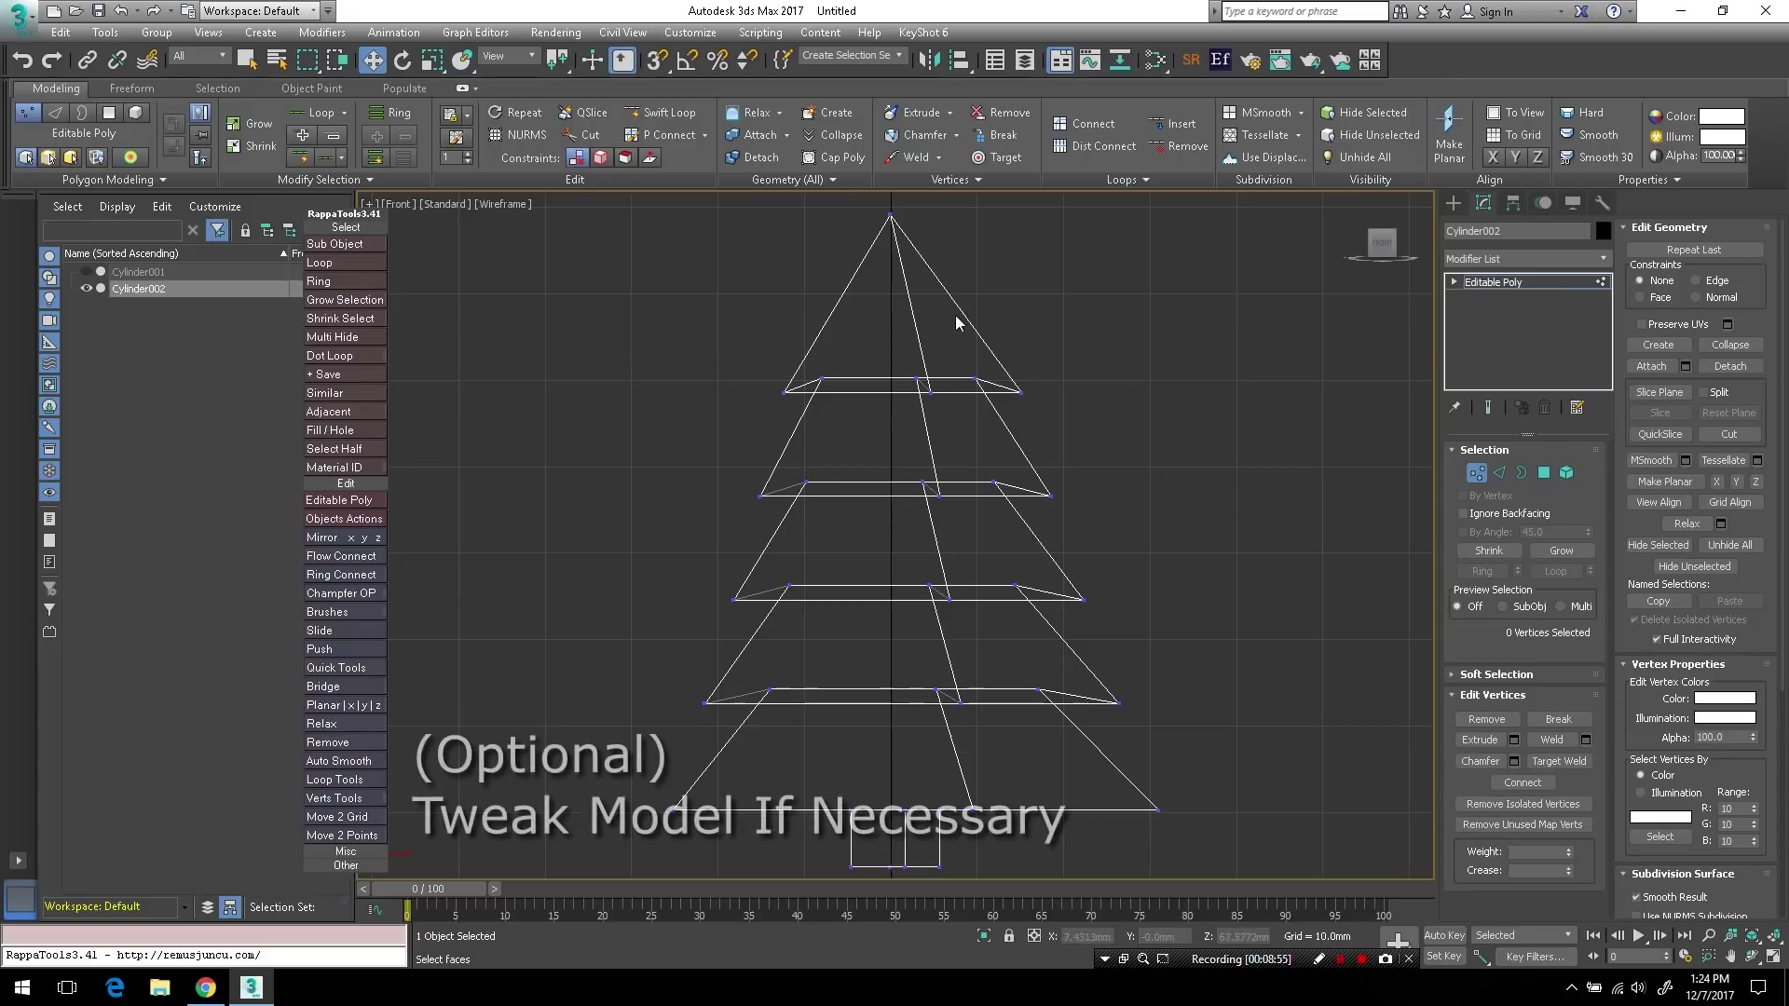
{"action": "middle_click_drag", "start_coordinate": [959, 320], "coordinate": [921, 353]}
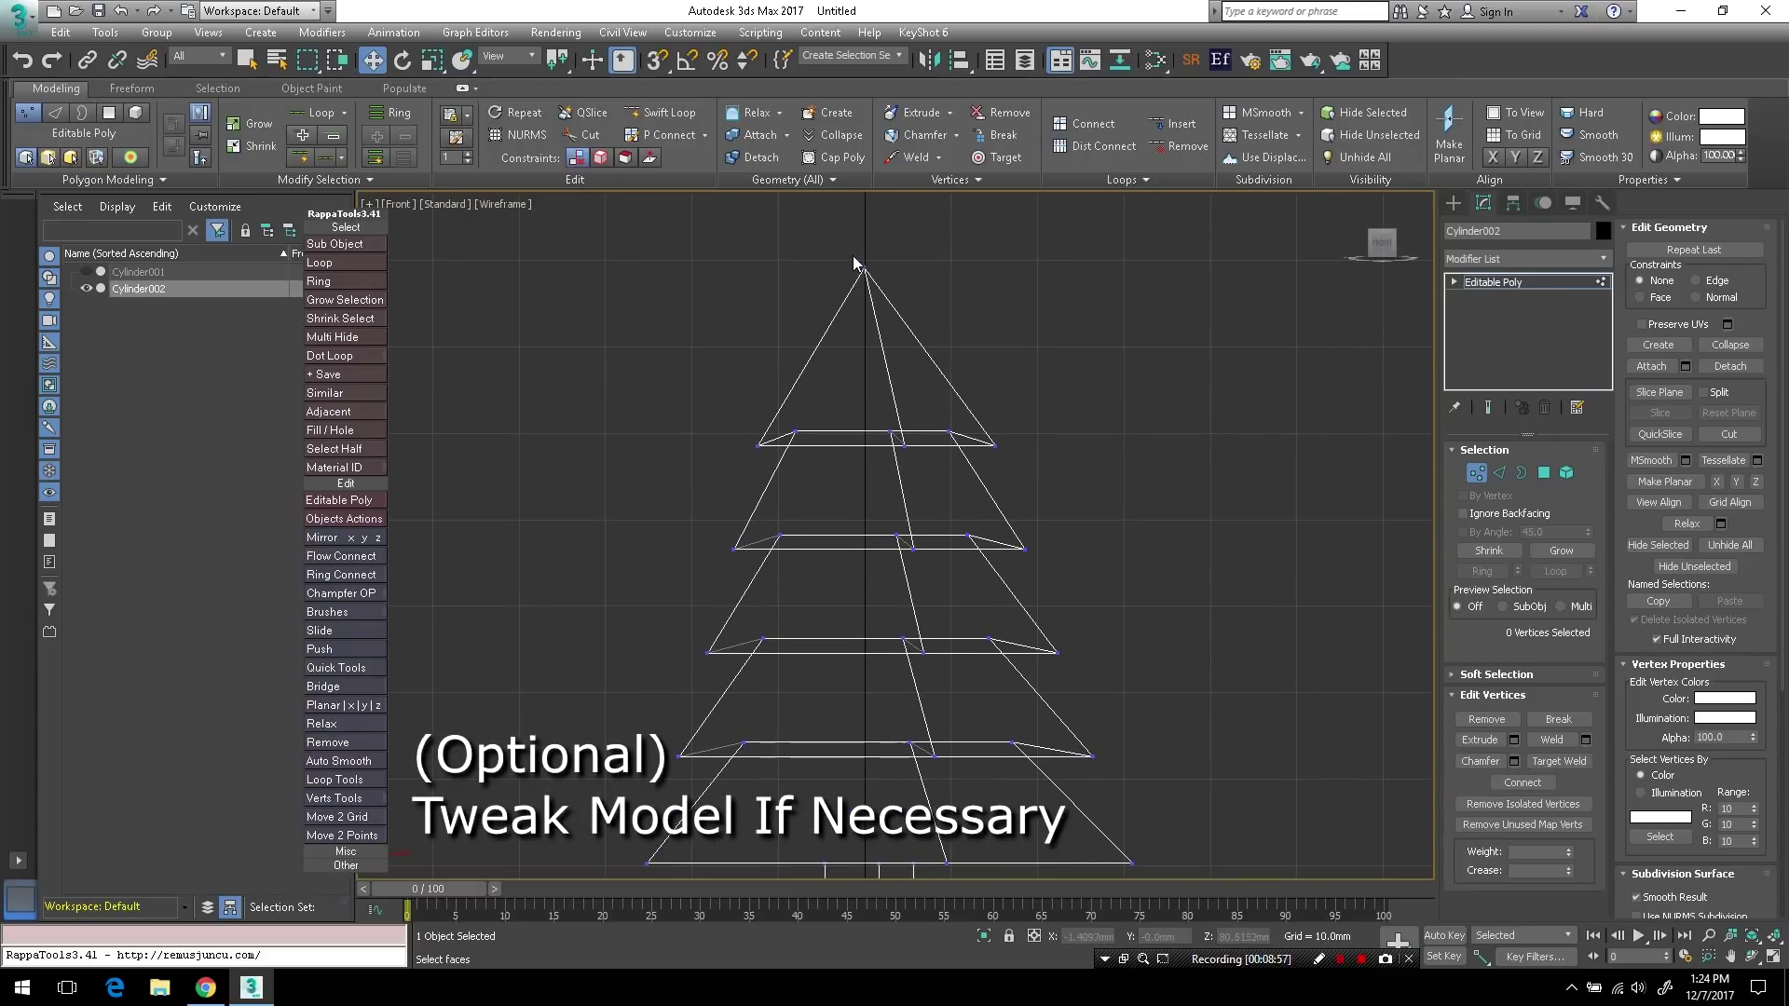
{"action": "left_click_drag", "start_coordinate": [879, 296], "coordinate": [907, 269]}
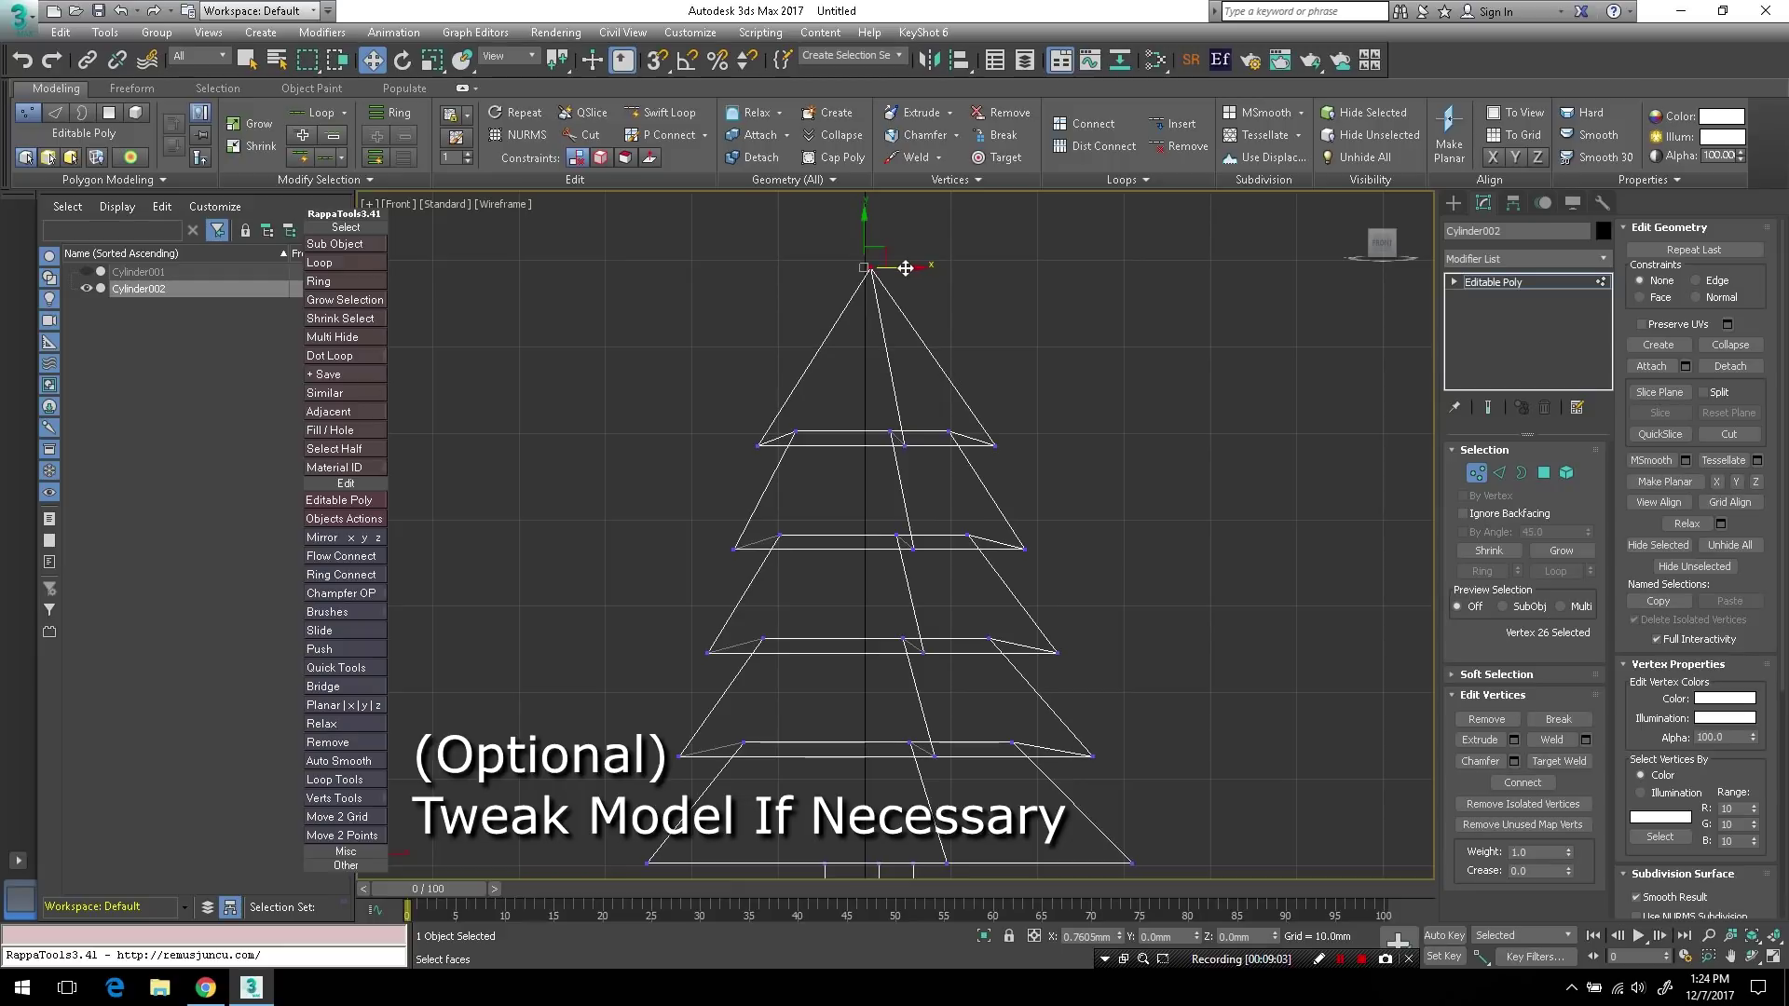
{"action": "left_click", "coordinate": [971, 332]}
{"action": "scroll", "coordinate": [979, 355], "scroll_direction": "down", "scroll_amount": 3}
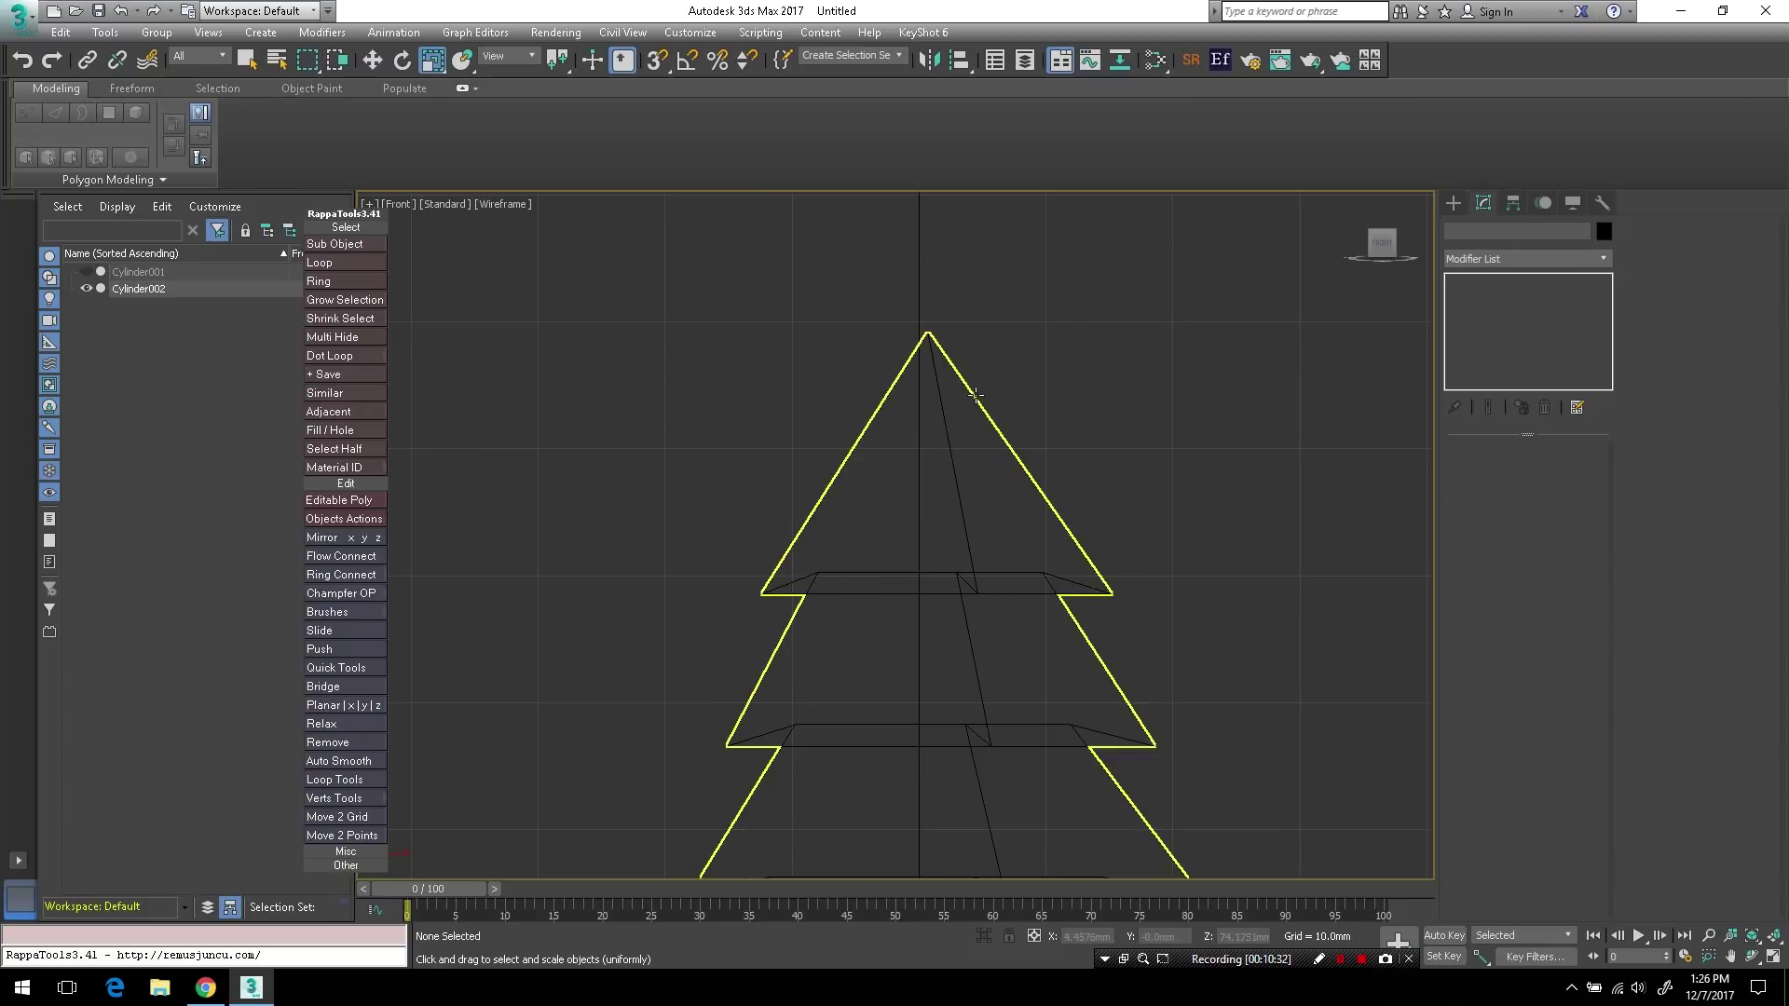
- Draw a Star spline with pointed tips just above the tree's tip
{"action": "left_click", "coordinate": [1207, 453]}
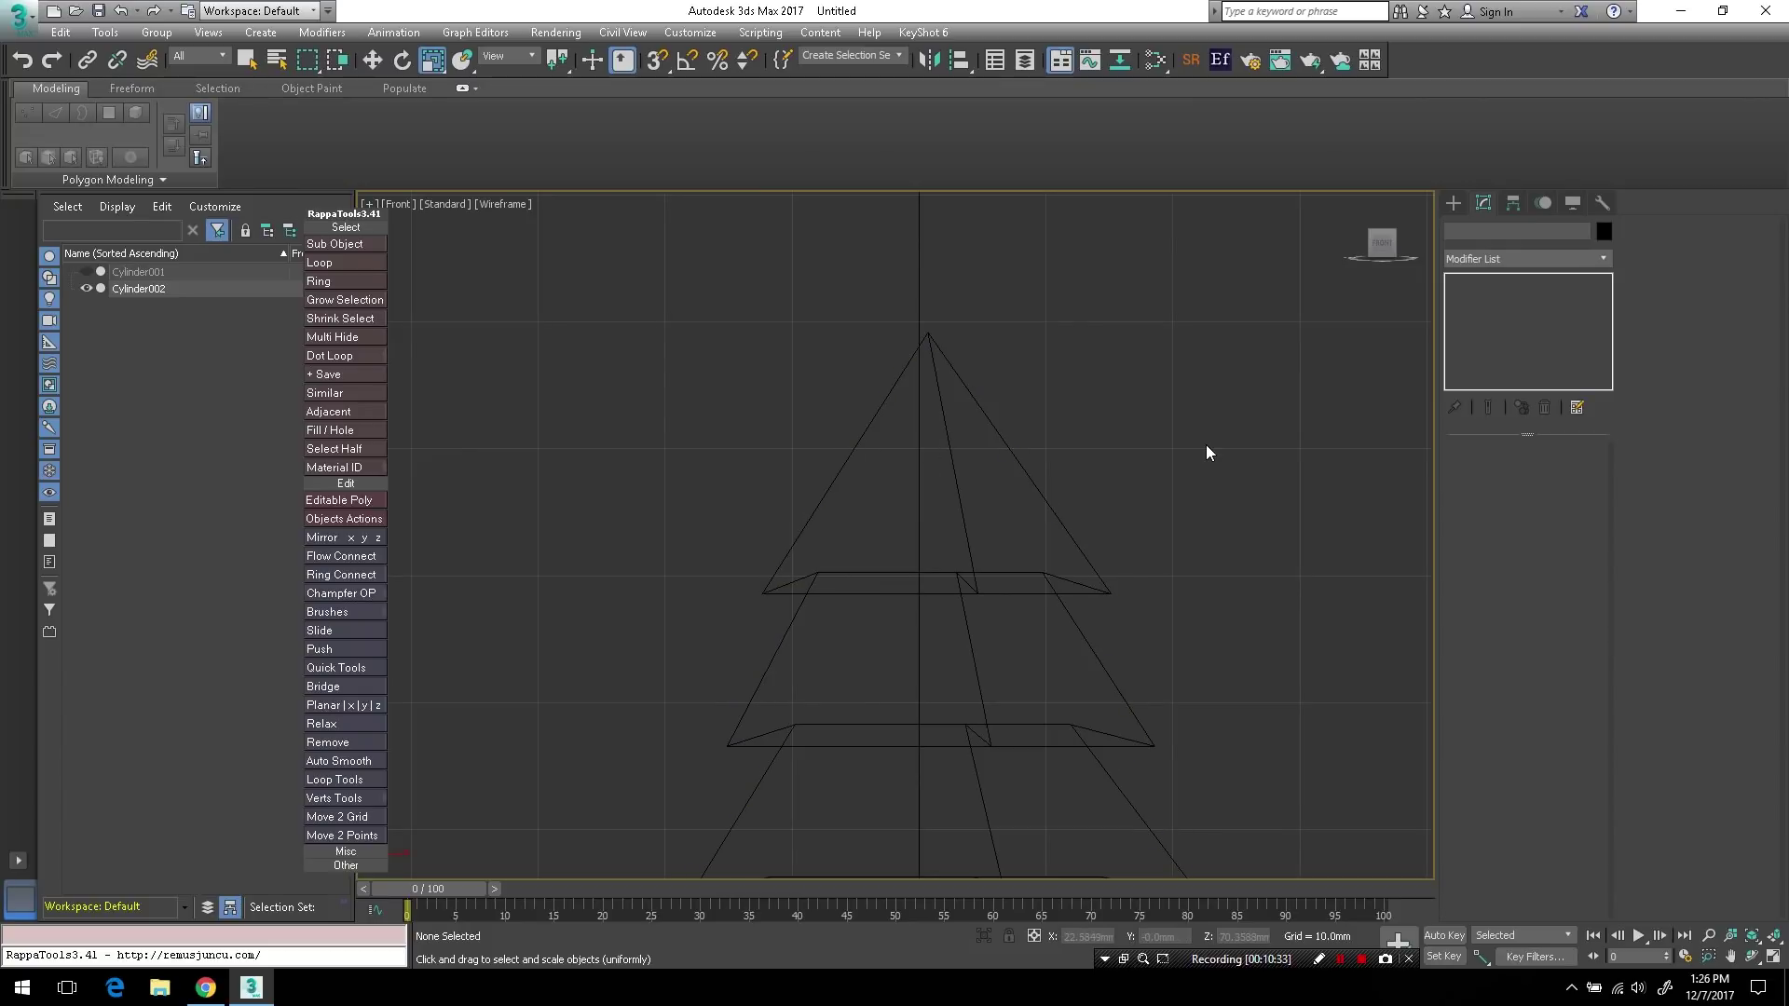
{"action": "left_click", "coordinate": [1454, 203]}
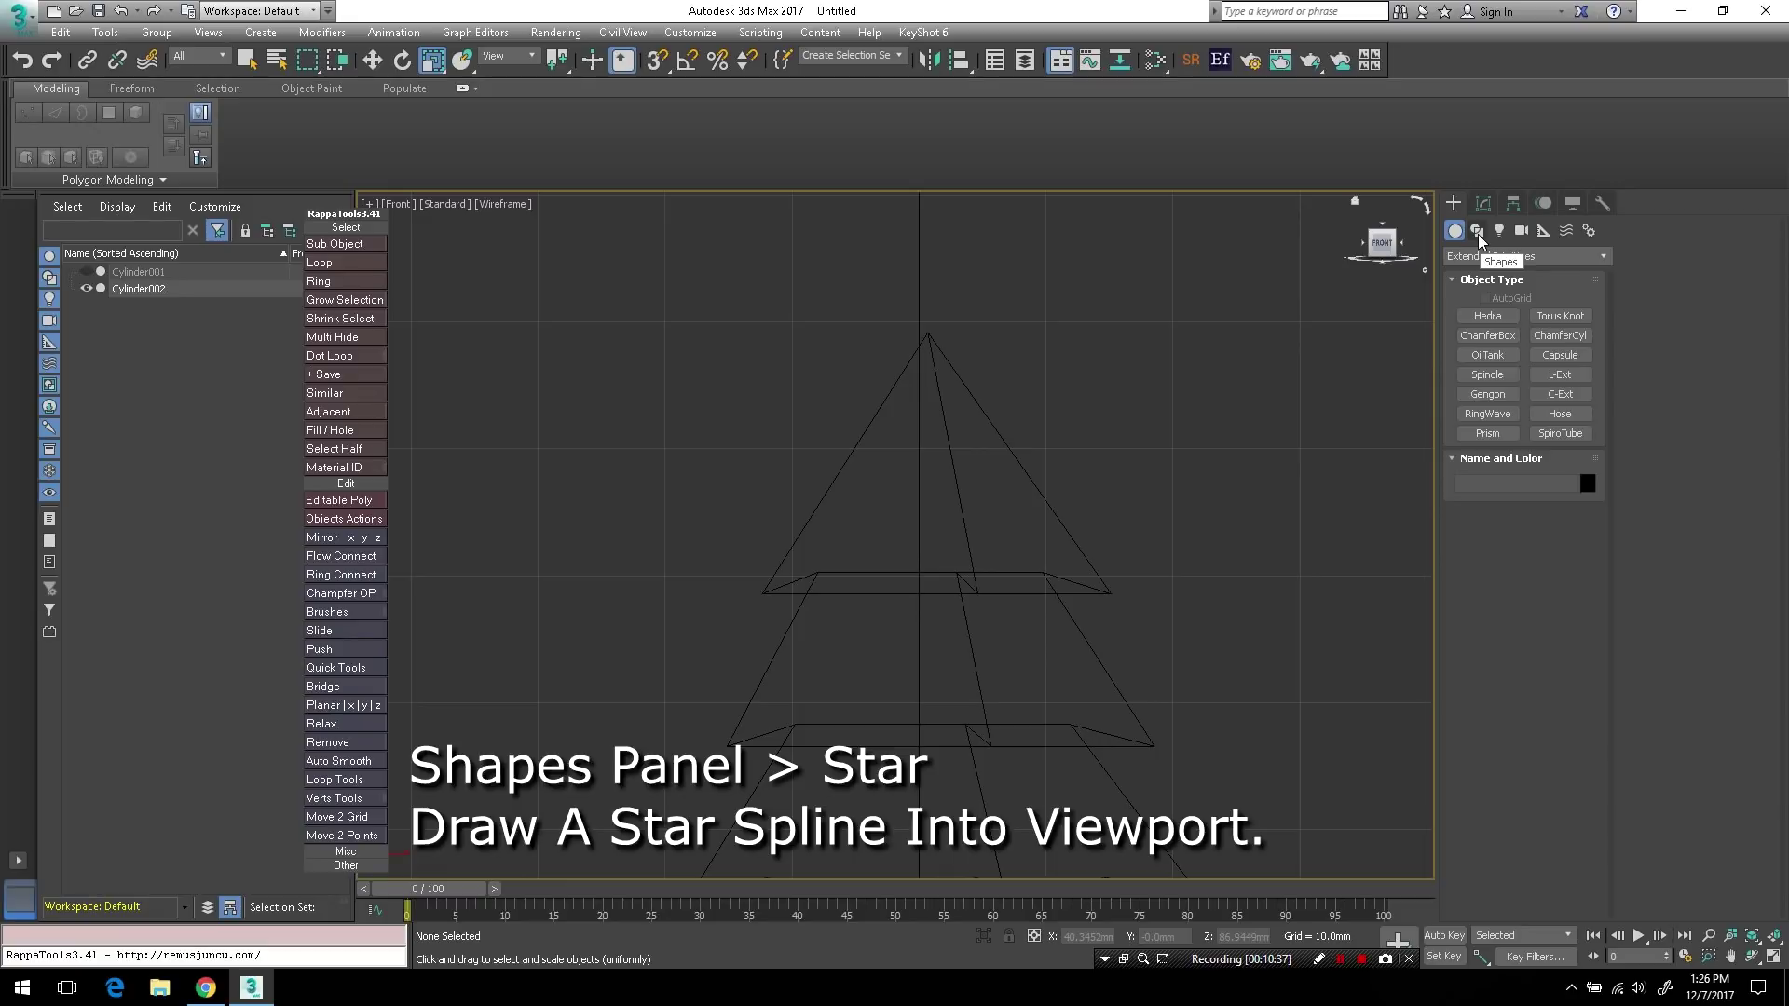
{"action": "left_click", "coordinate": [1478, 232]}
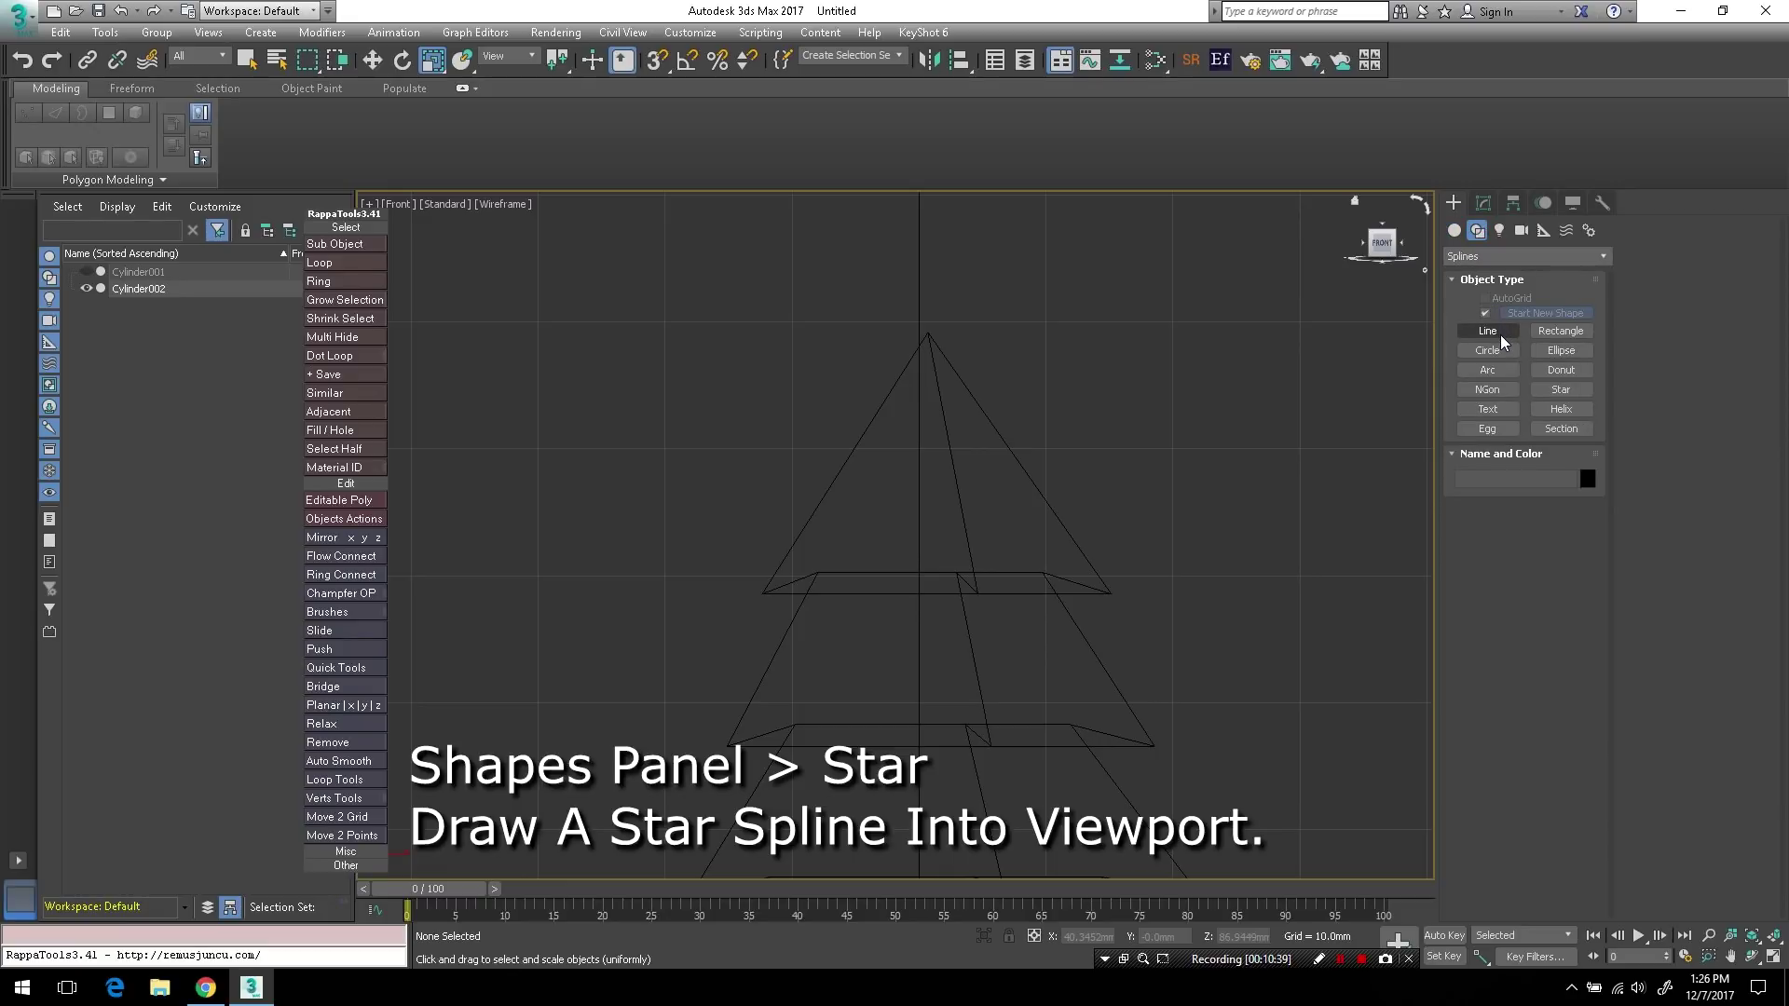
{"action": "left_click", "coordinate": [1560, 390]}
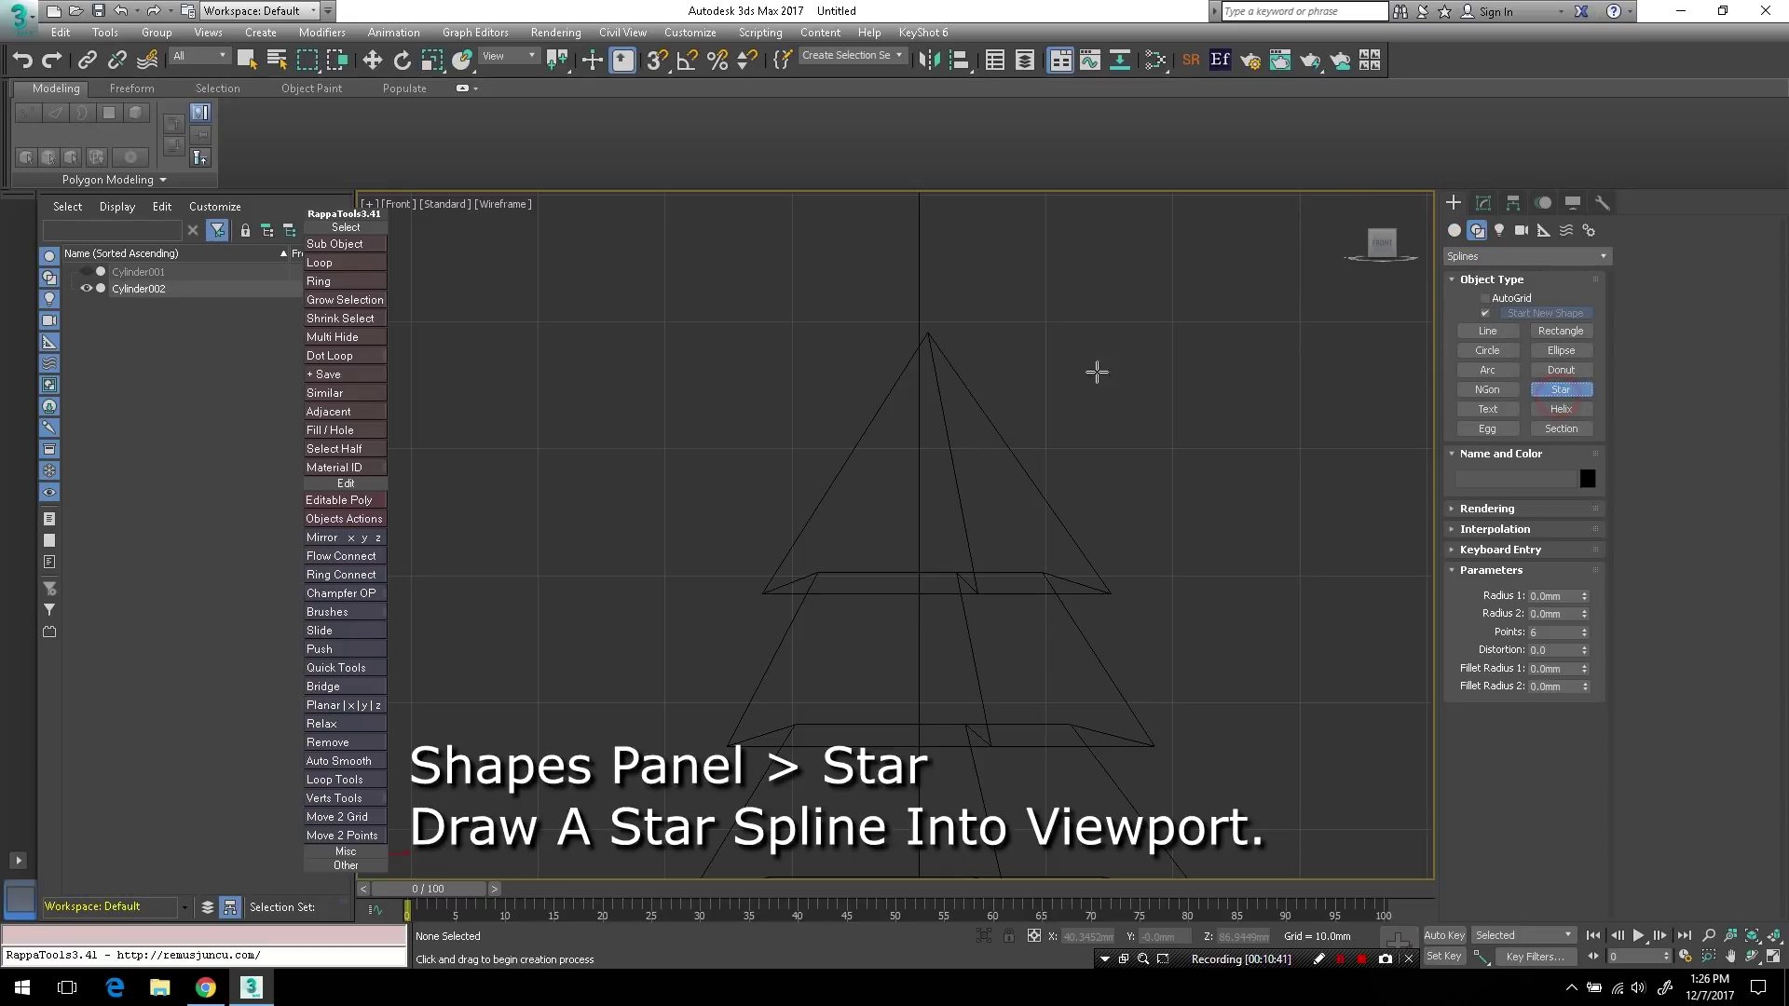
{"action": "scroll", "coordinate": [931, 264], "scroll_direction": "down", "scroll_amount": 2}
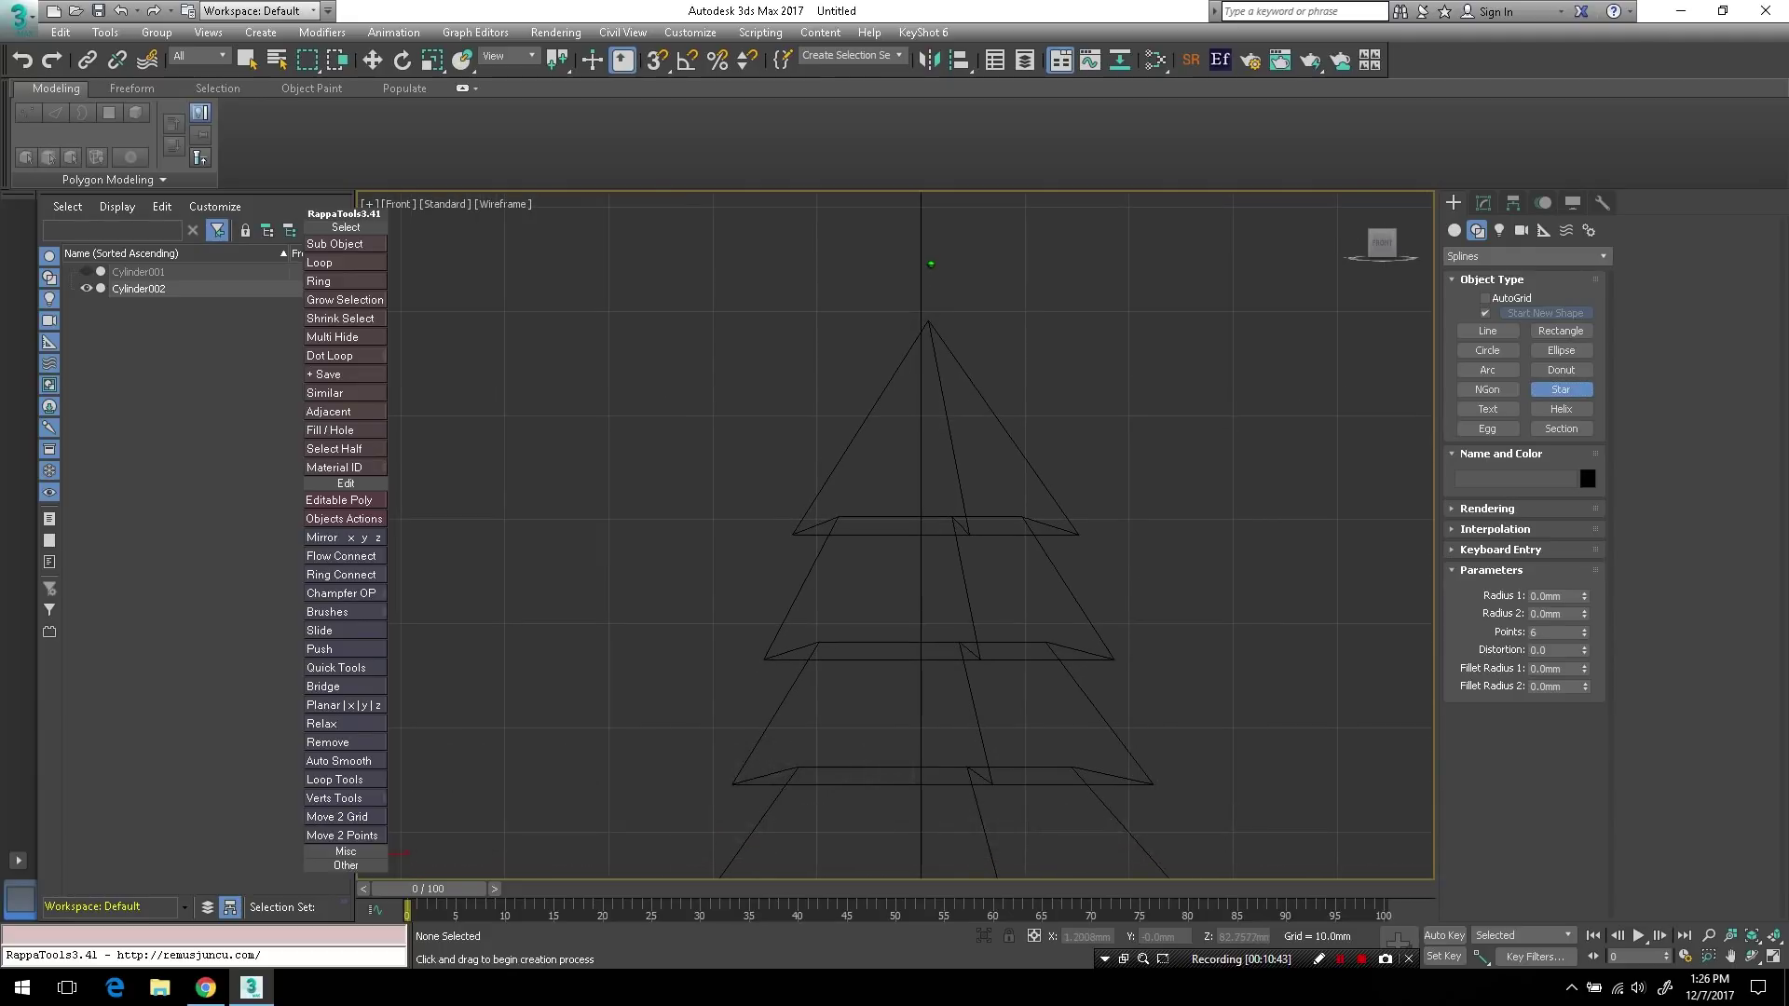
{"action": "middle_click_drag", "start_coordinate": [931, 263], "coordinate": [890, 393]}
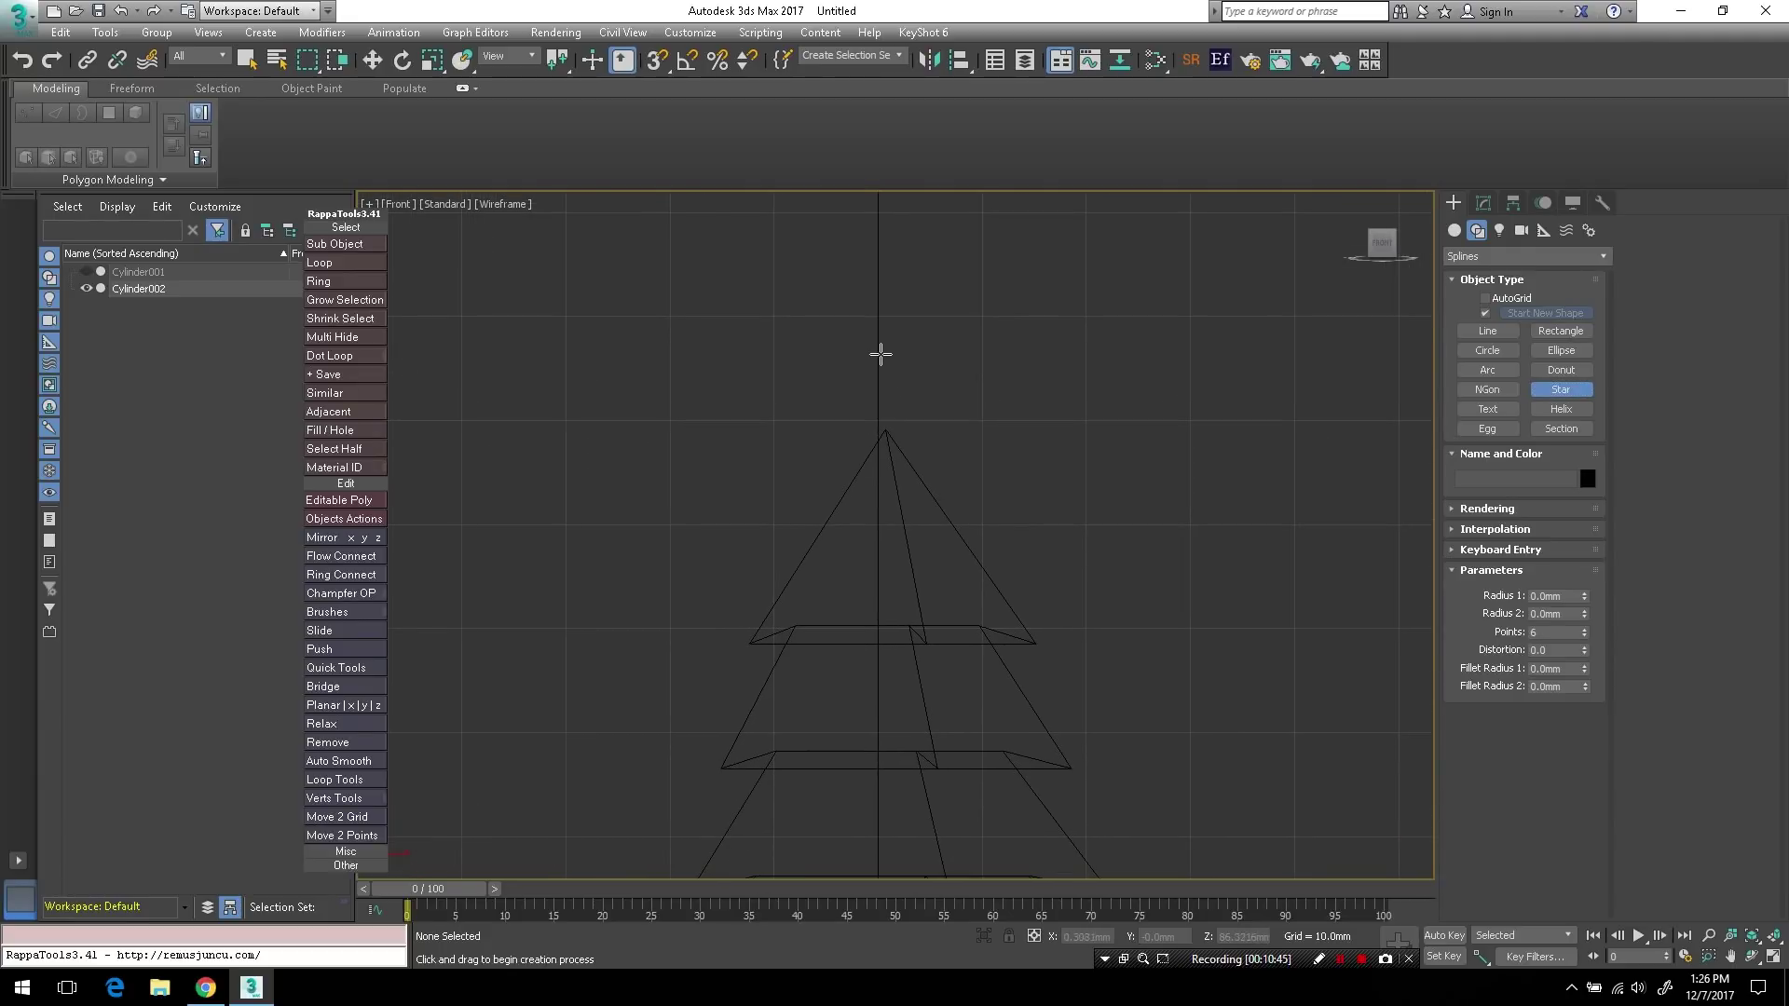
{"action": "left_click_drag", "start_coordinate": [881, 354], "coordinate": [919, 402]}
{"action": "left_click", "coordinate": [885, 282]}
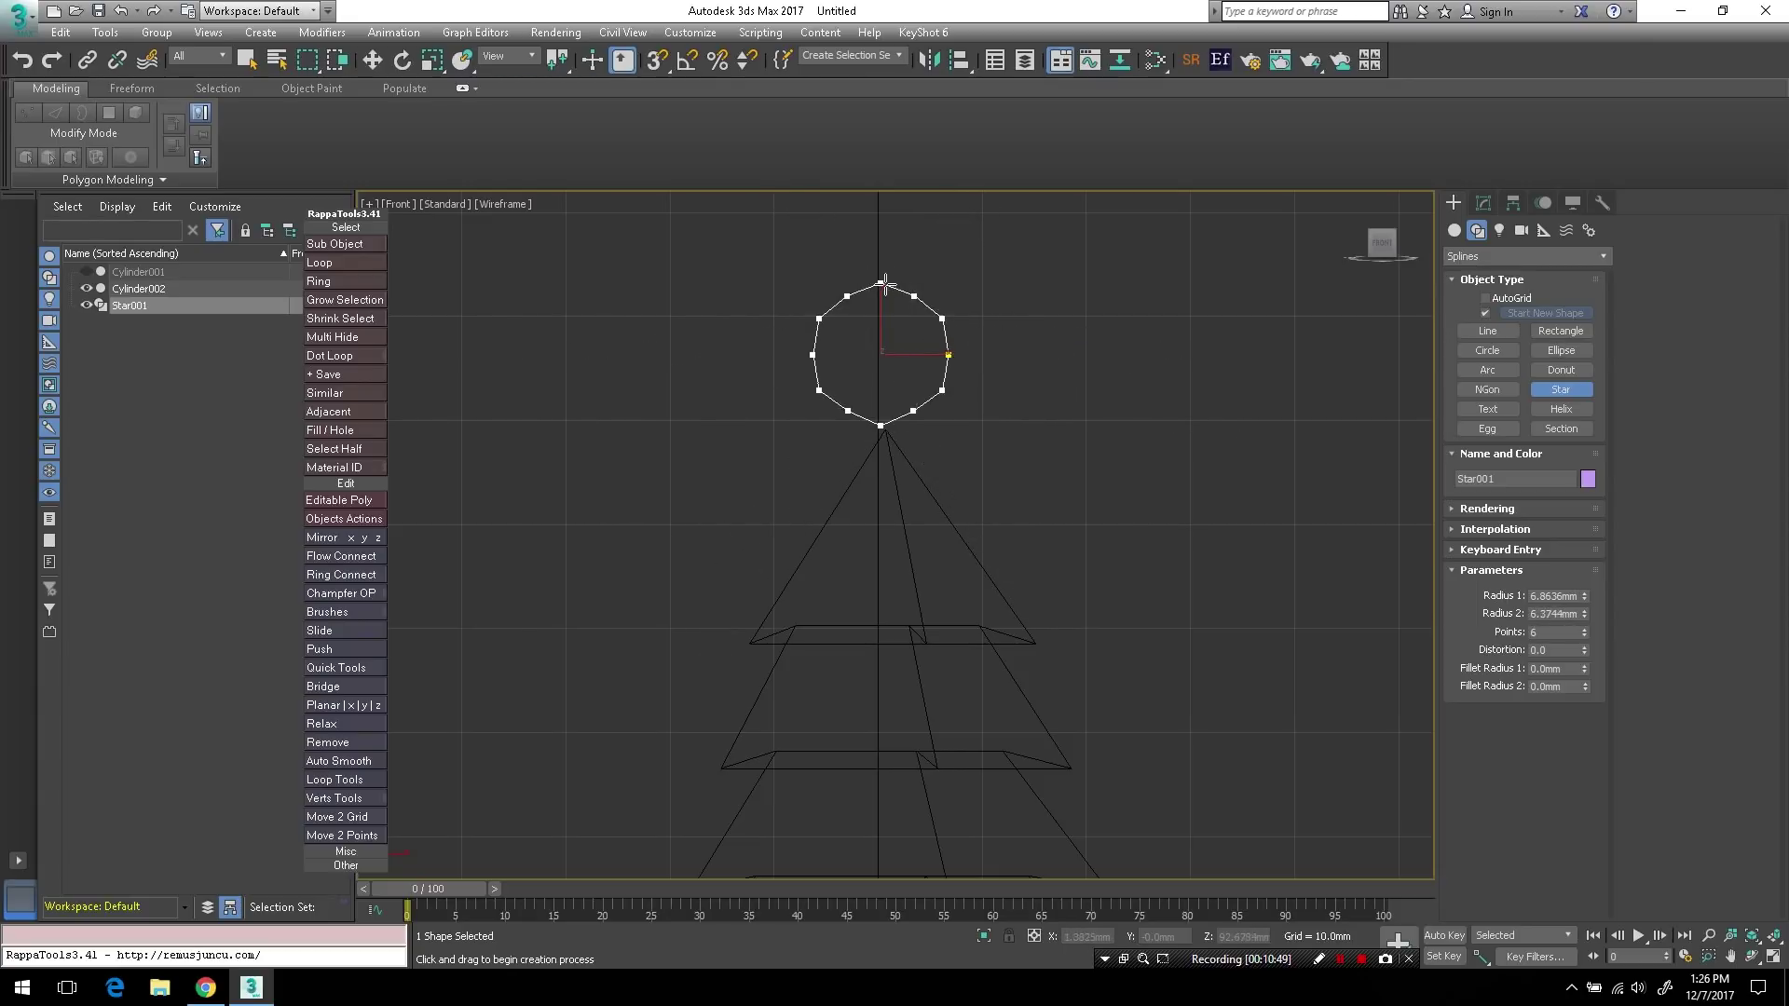
{"action": "left_click", "coordinate": [895, 323]}
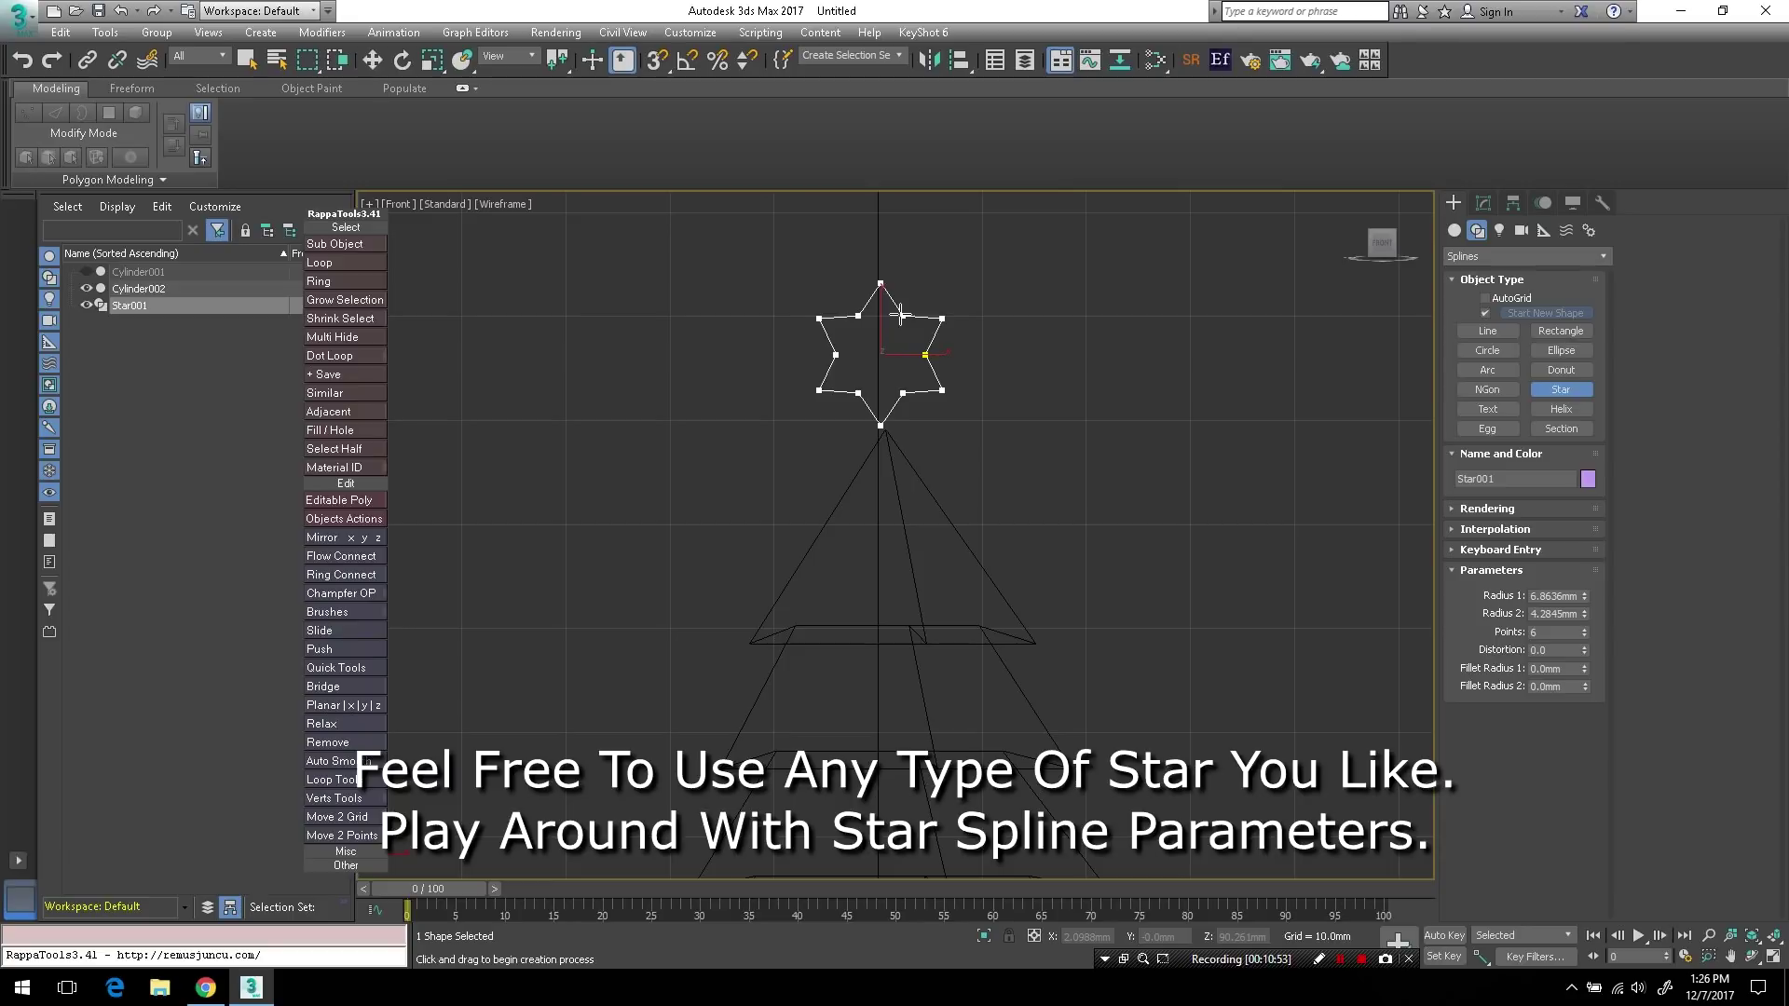
{"action": "left_click", "coordinate": [897, 317]}
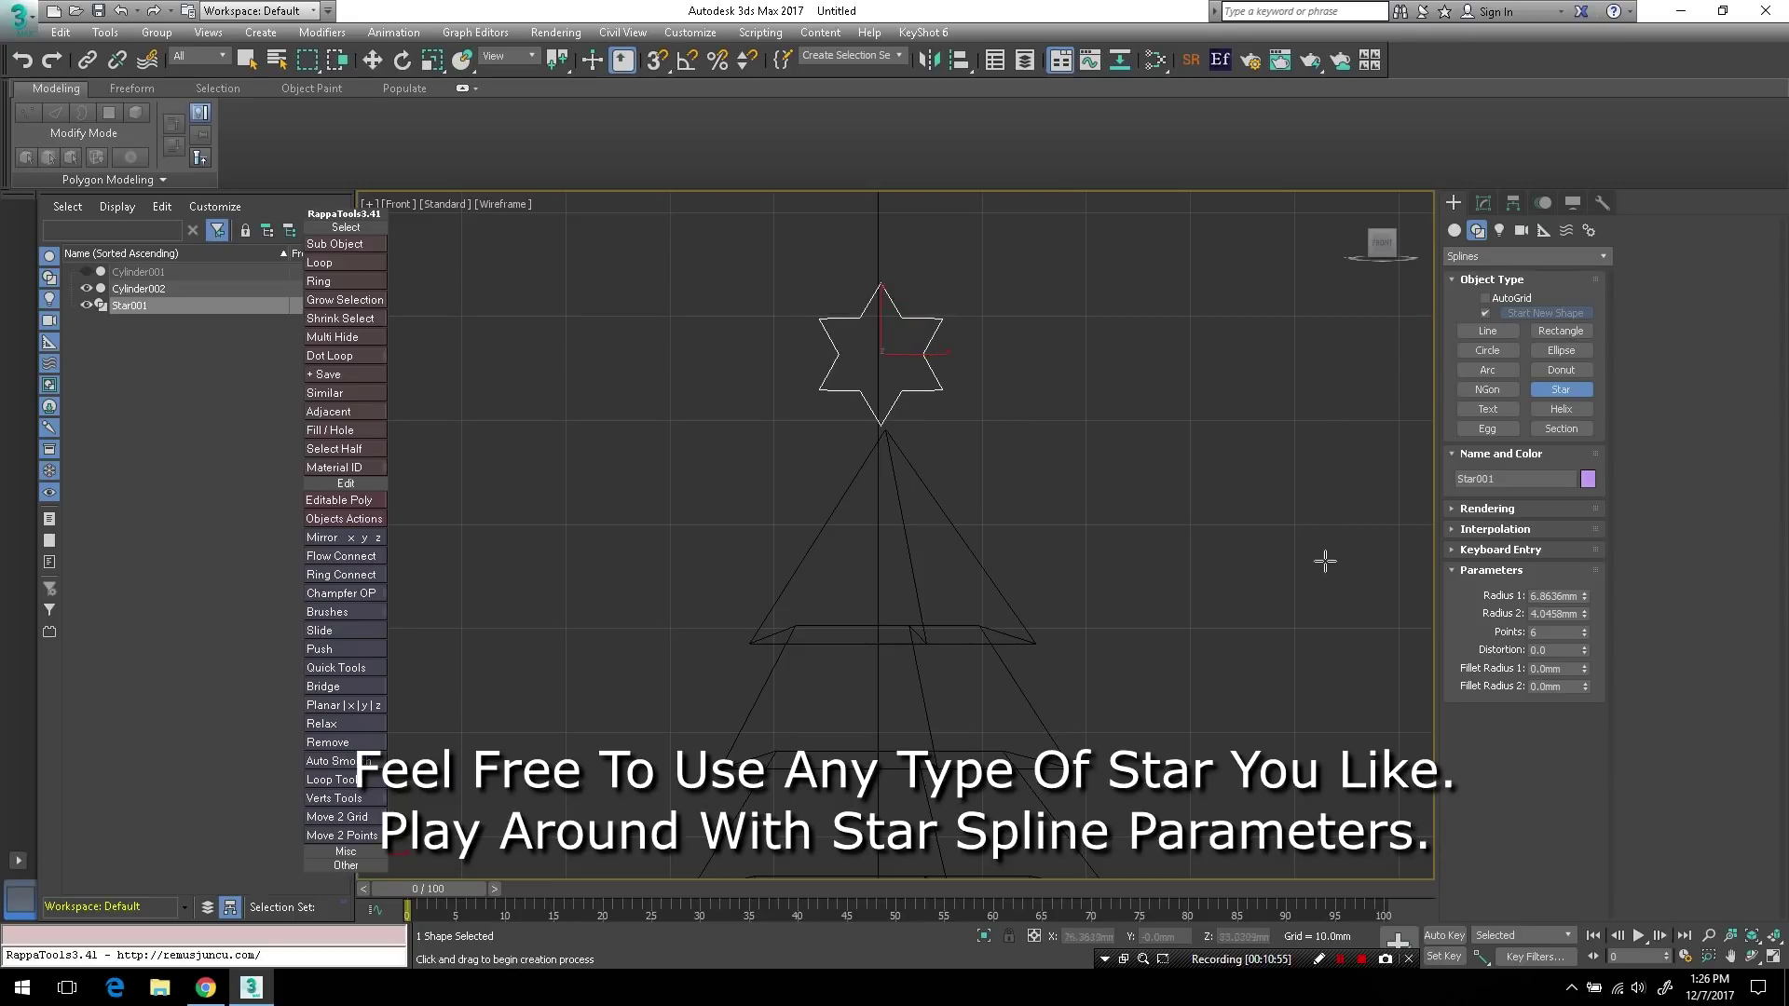
- Set the star to 5 points and rotate it so one point faces straight up
{"action": "left_click", "coordinate": [1585, 635]}
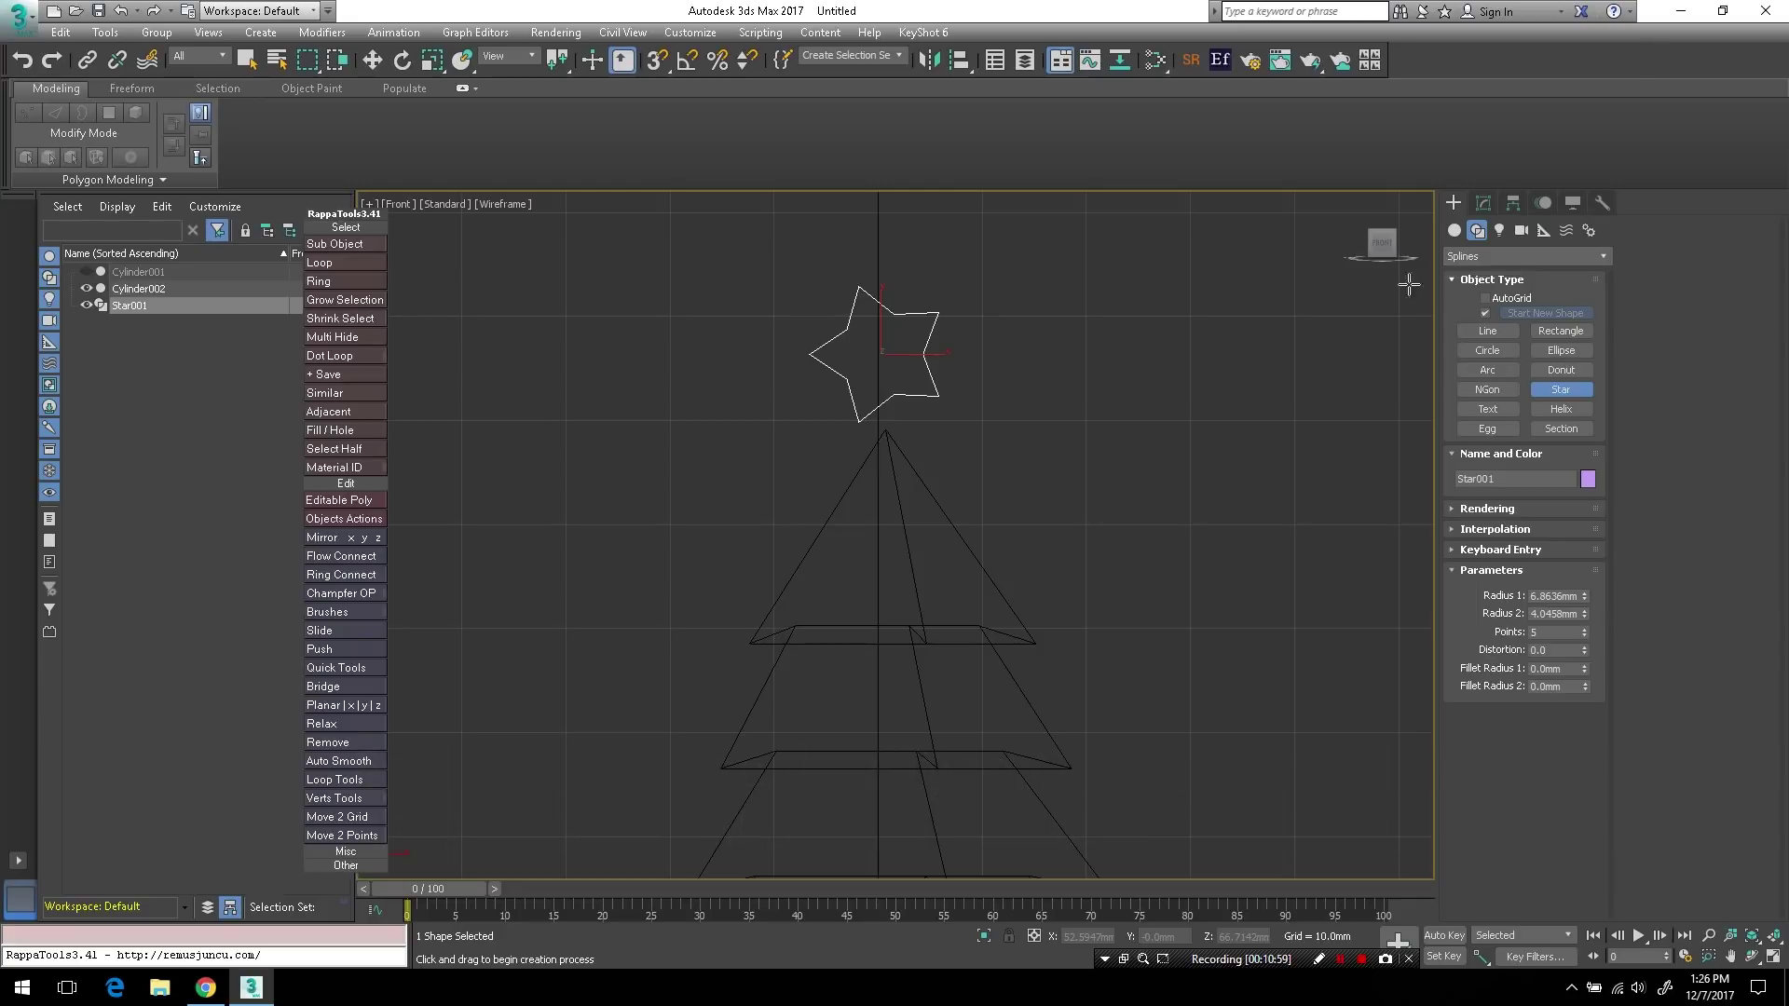
{"action": "key", "text": "e"}
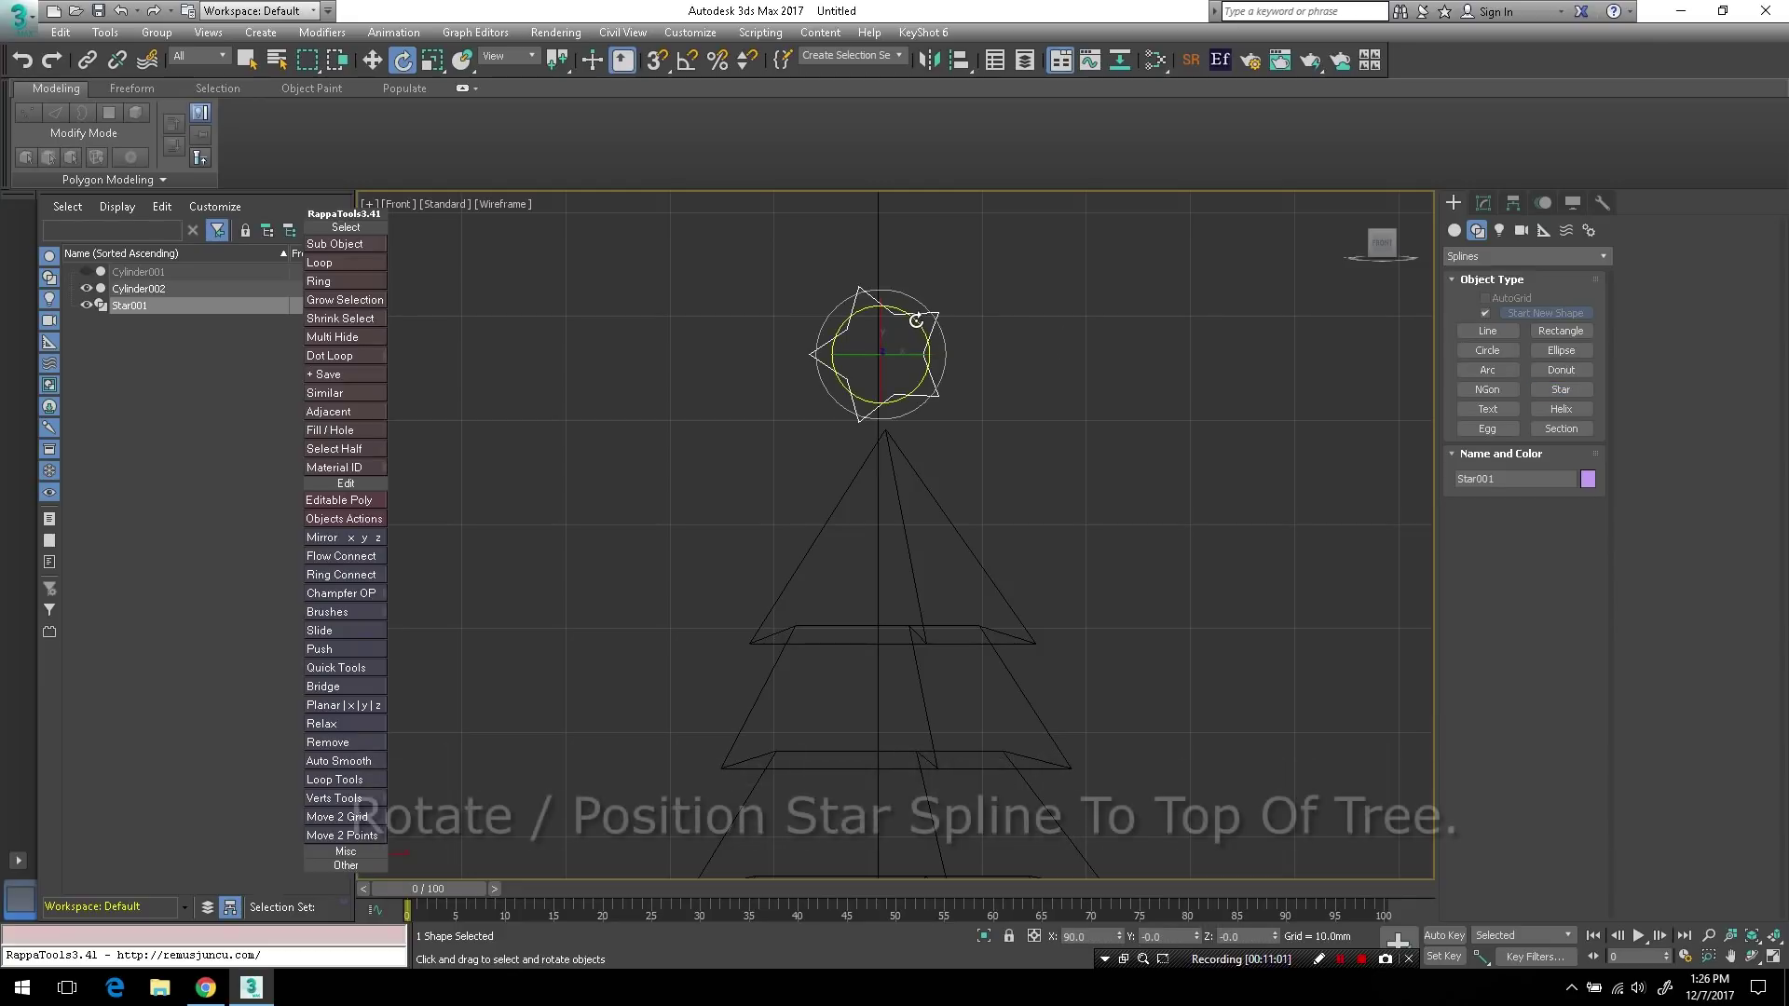
{"action": "left_click_drag", "start_coordinate": [919, 320], "coordinate": [932, 342]}
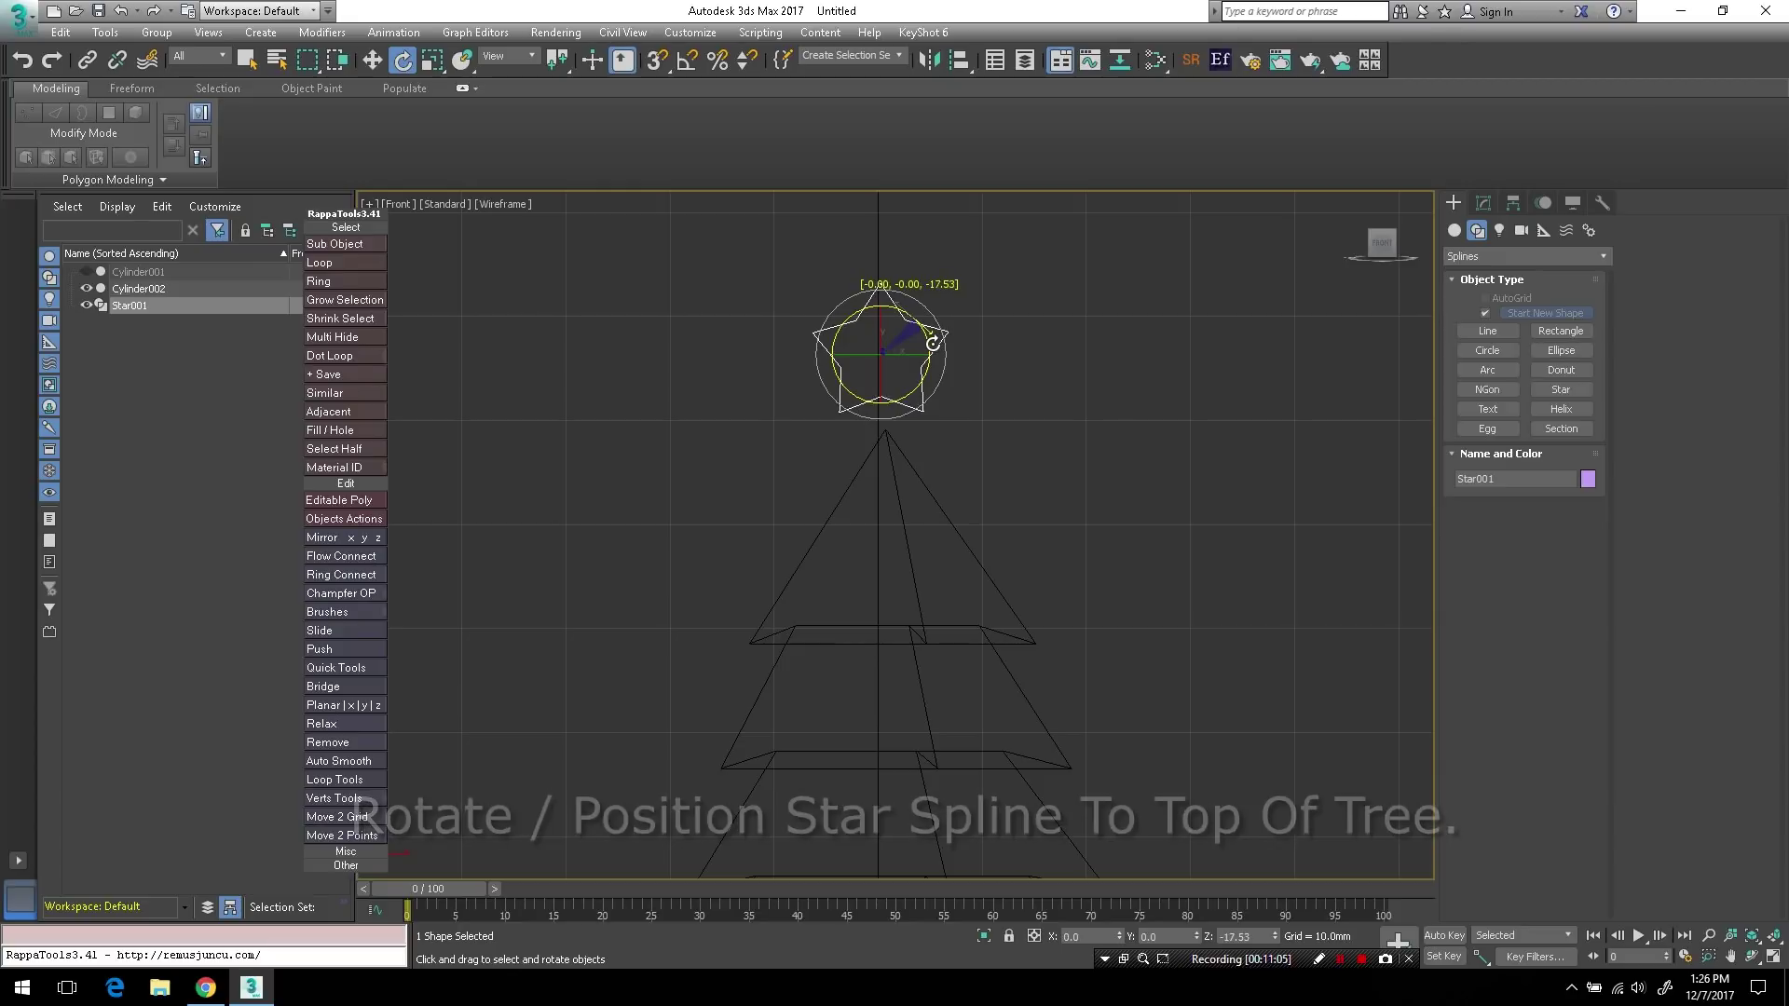
{"action": "left_click", "coordinate": [1002, 378]}
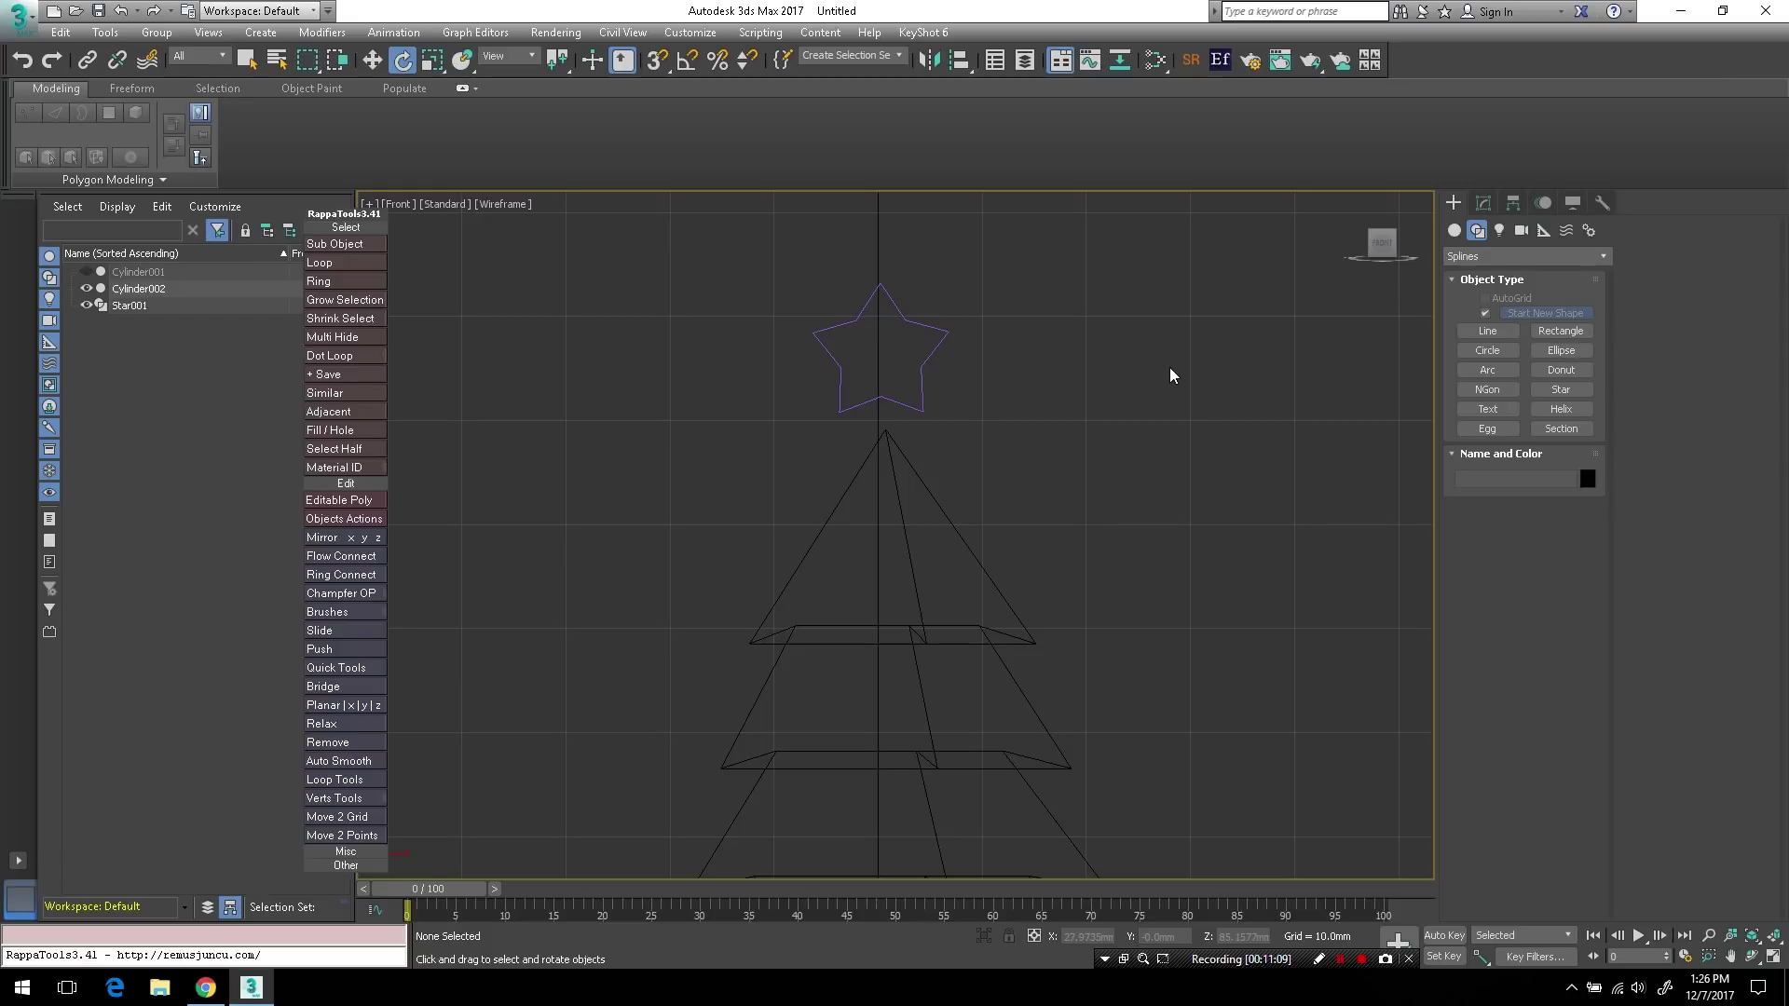
- In the Perspective view, give Star001 an Extrude modifier with a 2.0mm Amount
{"action": "key", "text": "p"}
{"action": "scroll", "coordinate": [1051, 377], "scroll_direction": "down", "scroll_amount": 5}
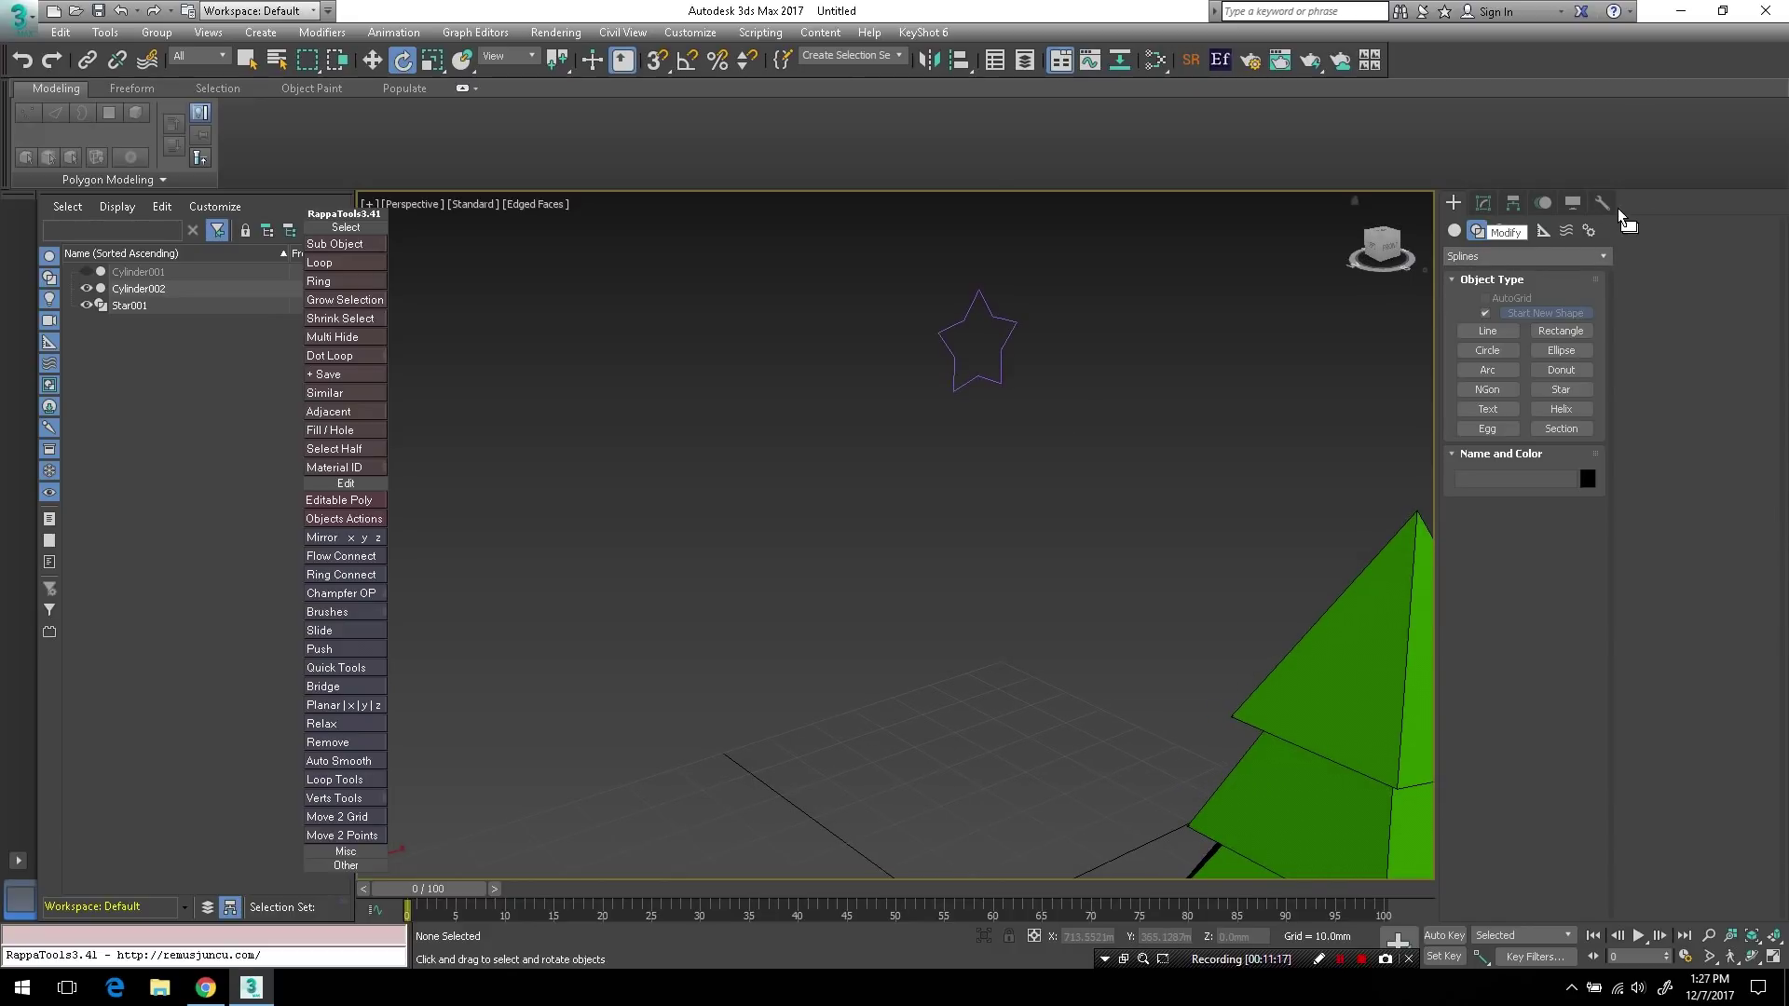
{"action": "left_click", "coordinate": [1484, 203]}
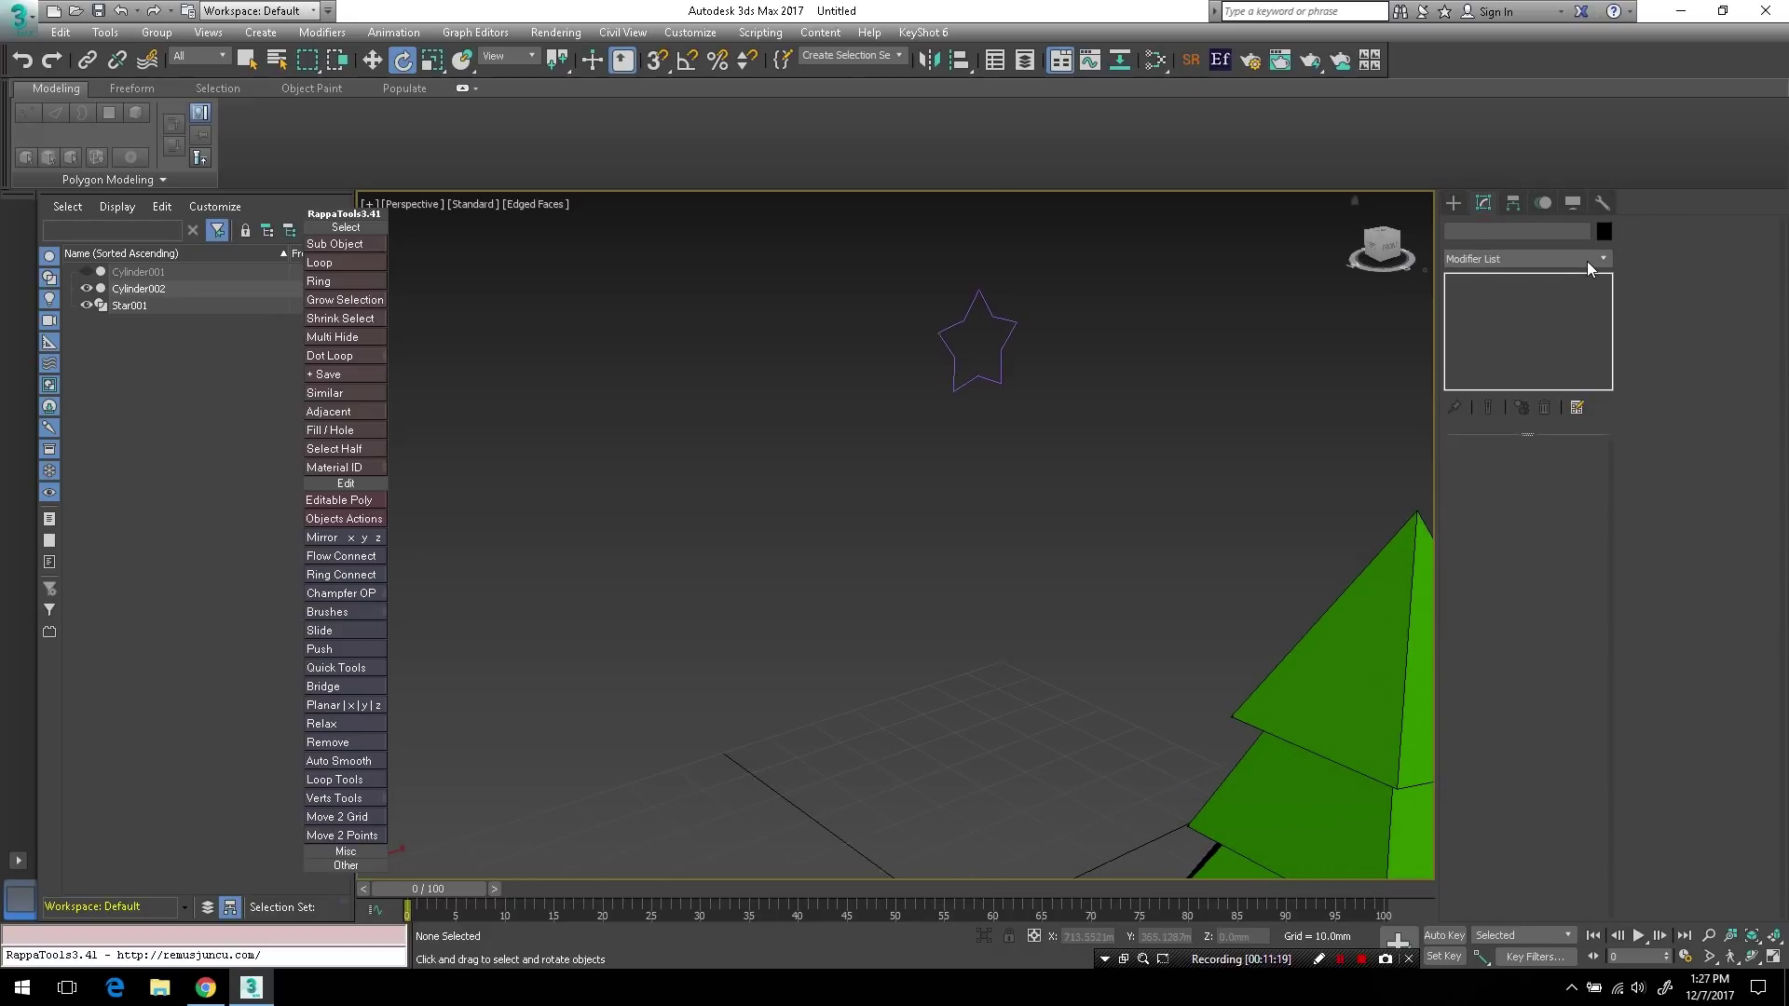
{"action": "left_click", "coordinate": [972, 326]}
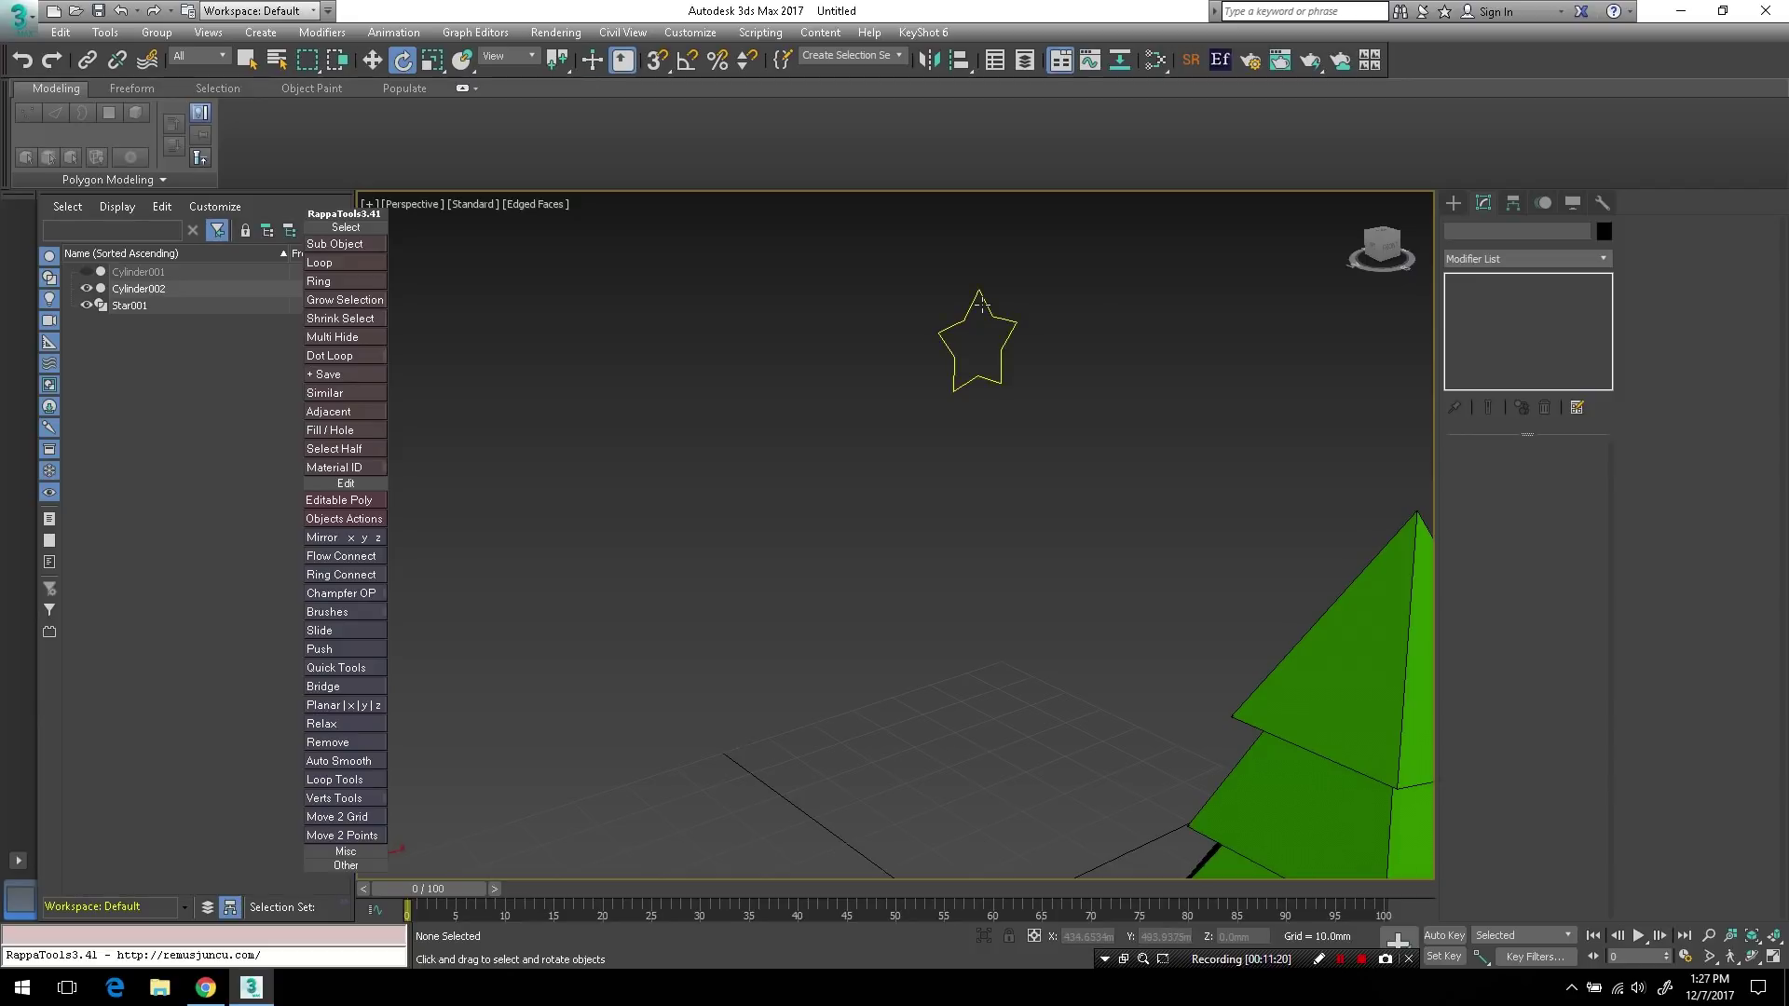
{"action": "left_click", "coordinate": [1557, 262]}
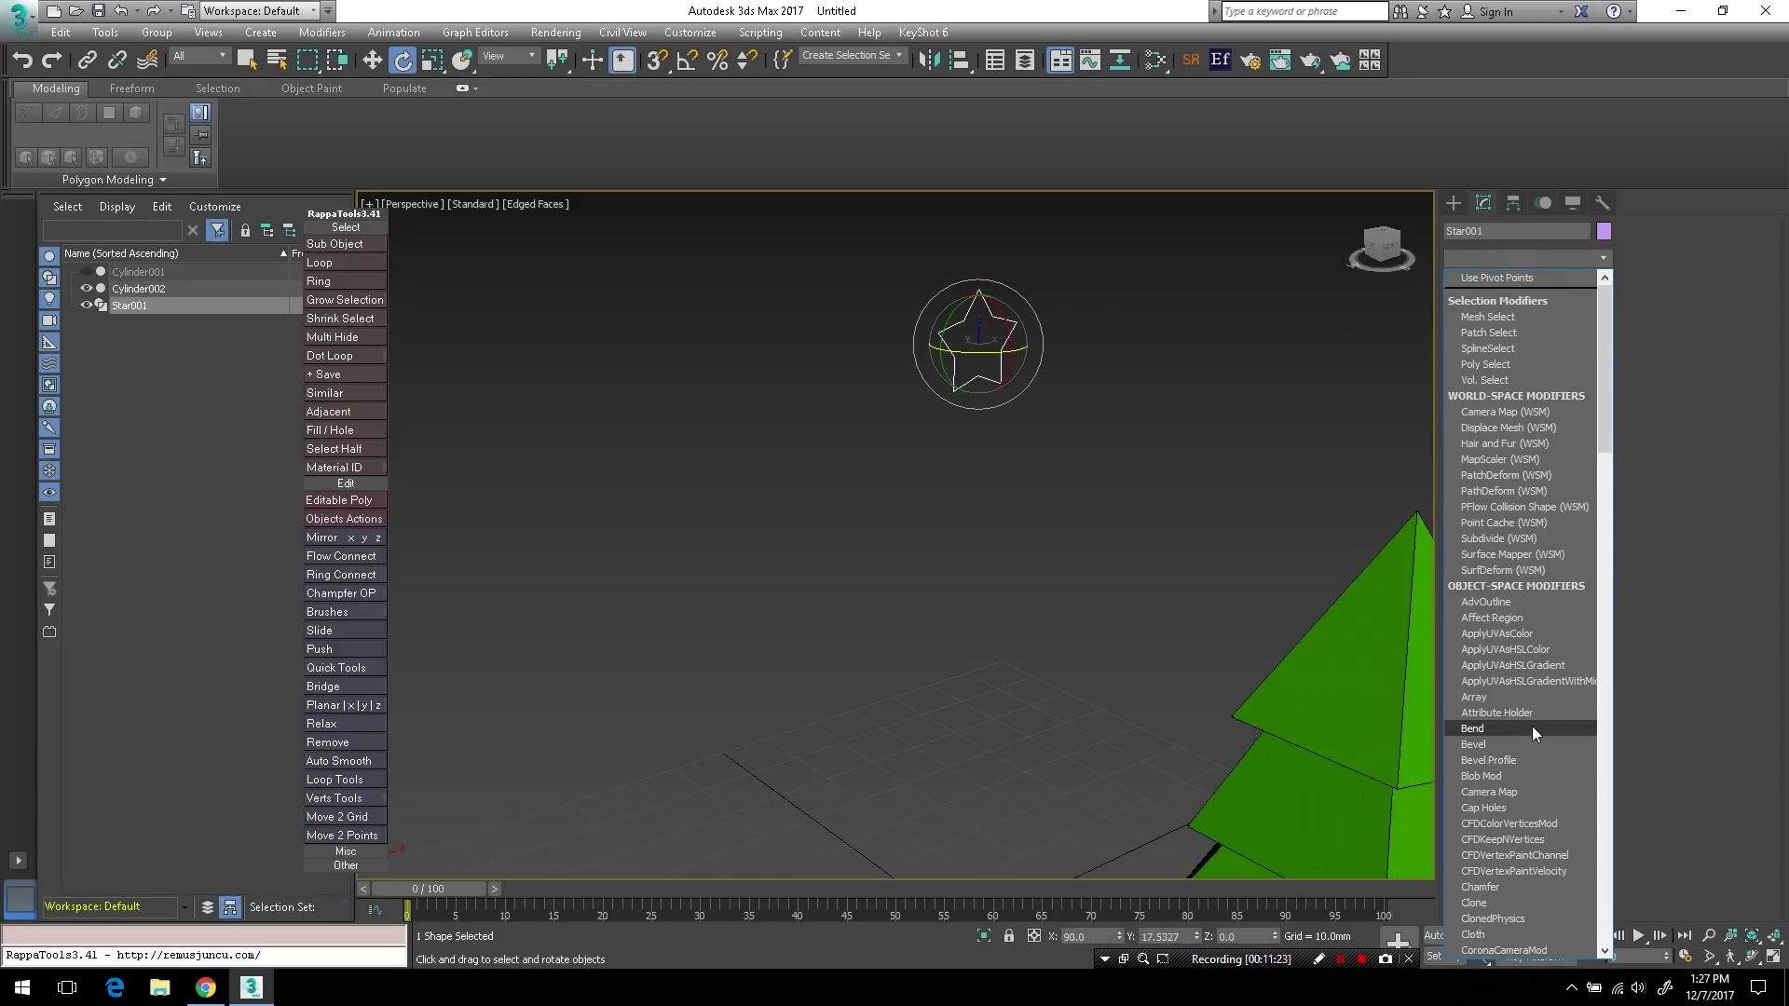
{"action": "type", "text": "ex"}
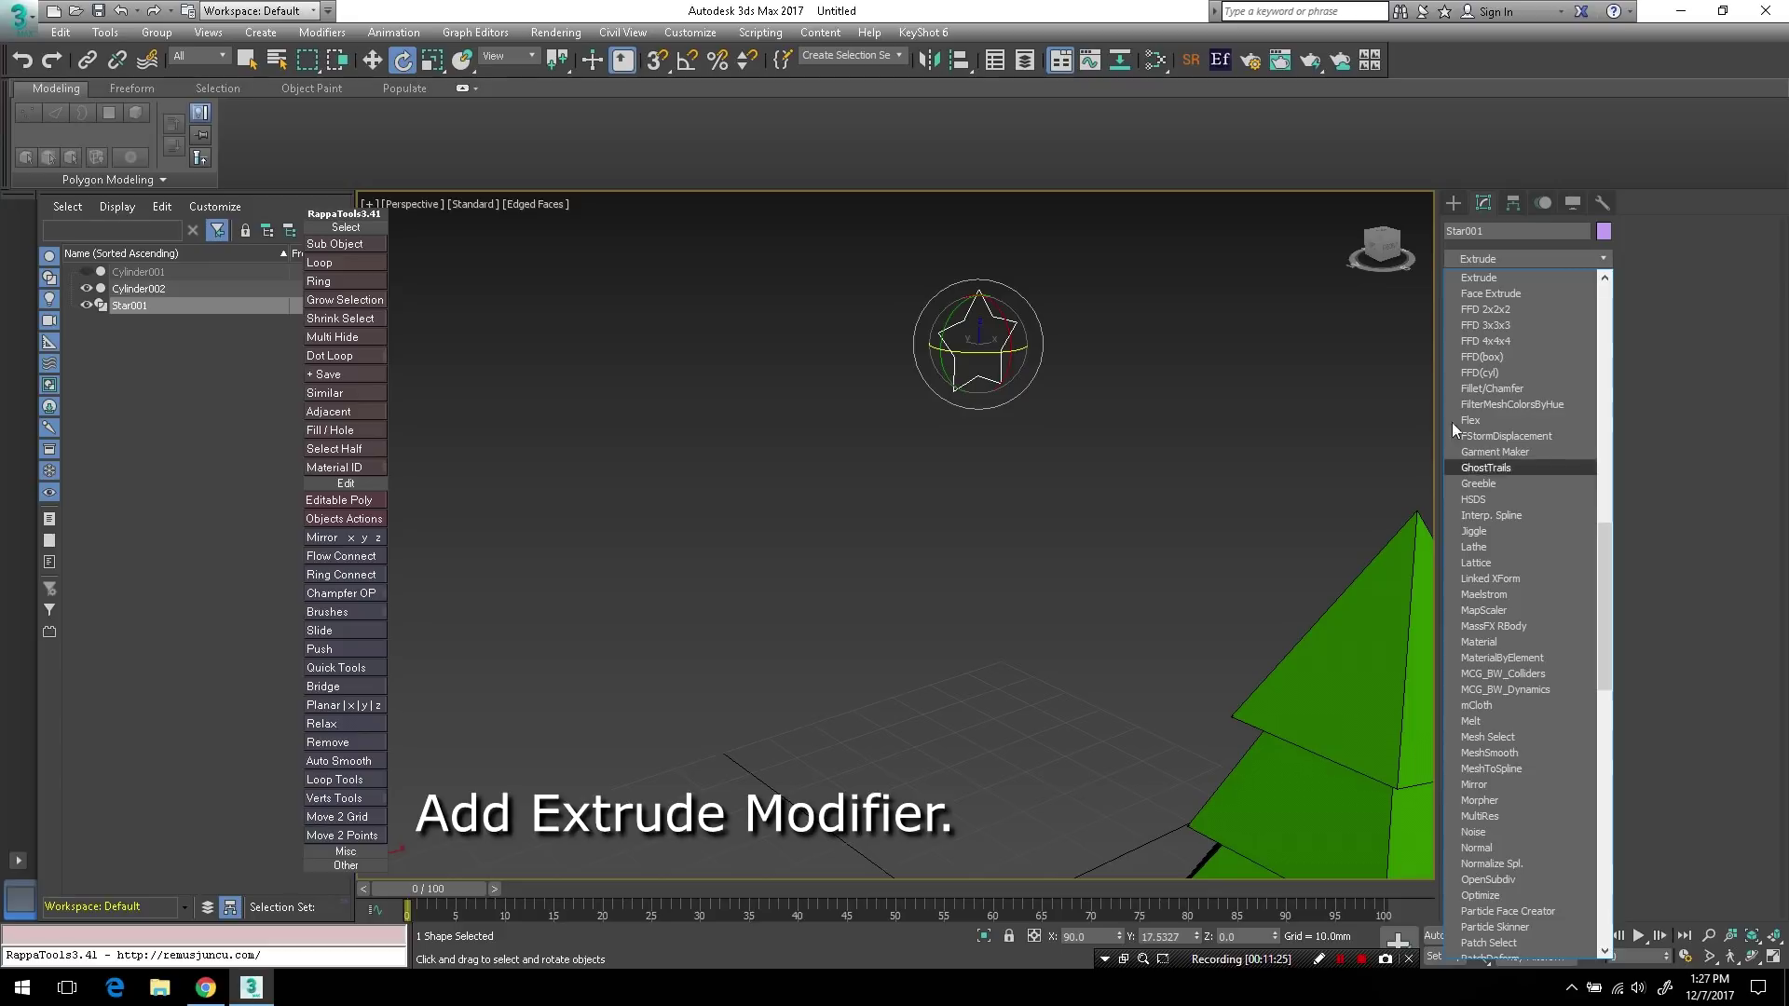
{"action": "left_click", "coordinate": [1478, 278]}
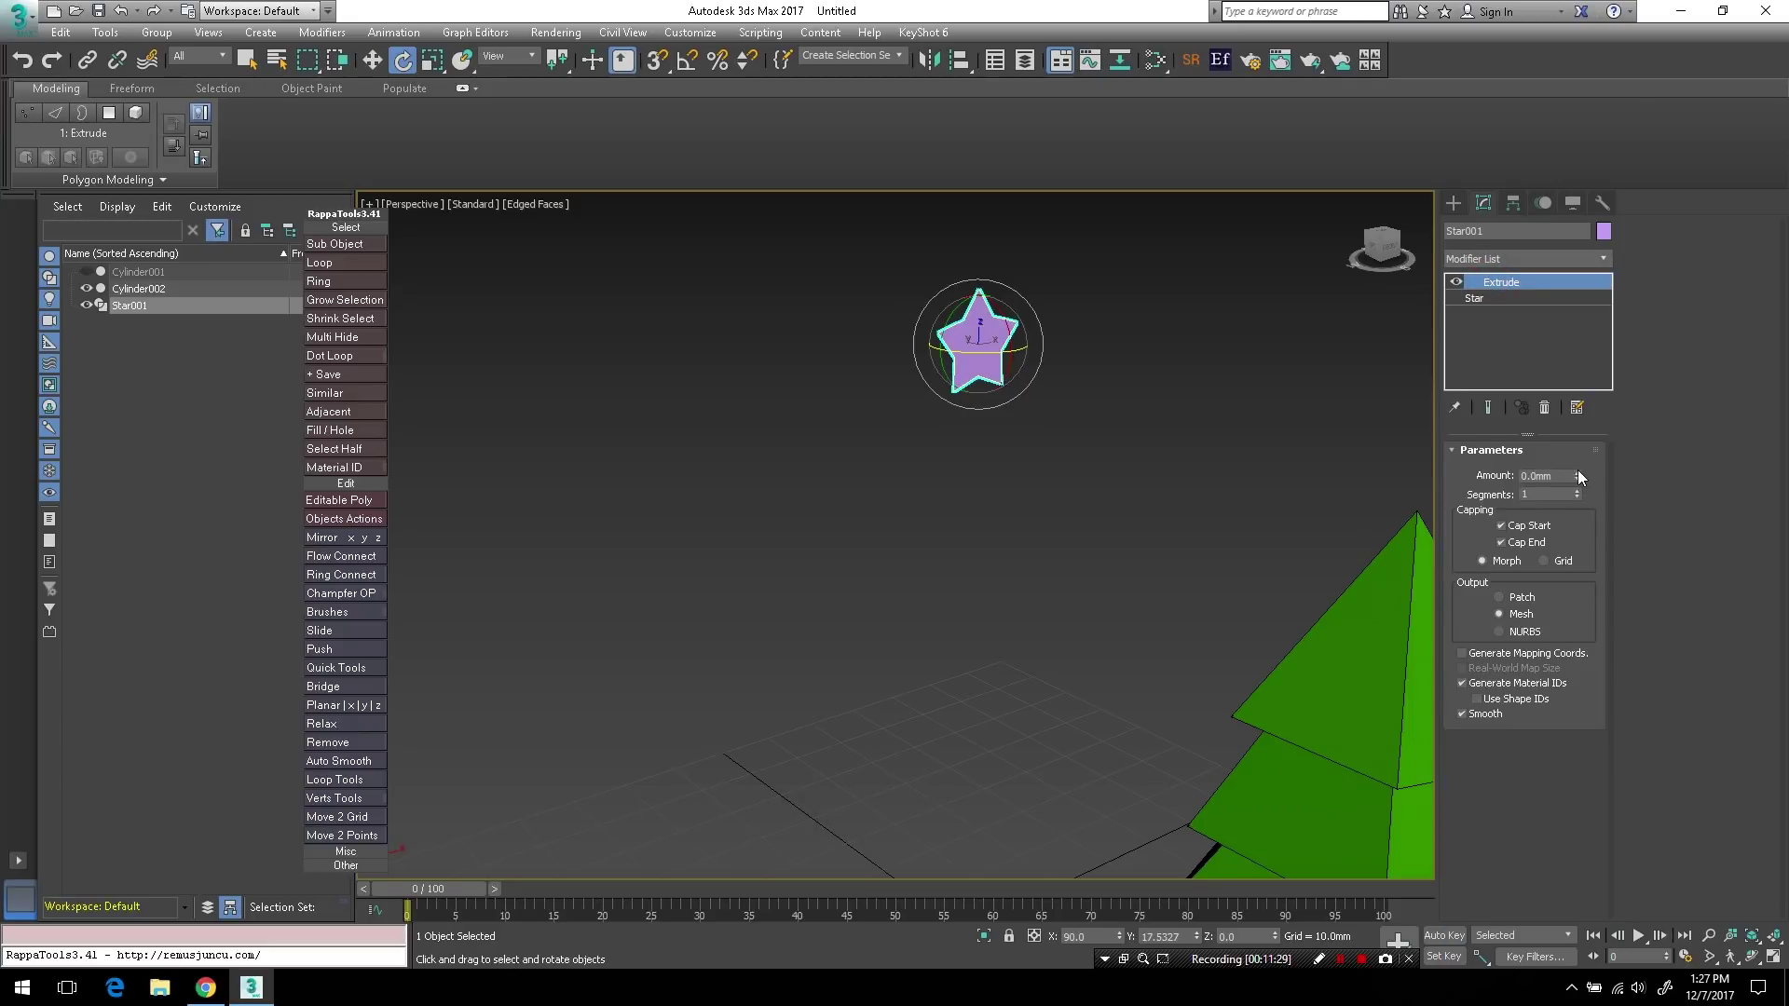
{"action": "left_click_drag", "start_coordinate": [1576, 473], "coordinate": [1574, 466]}
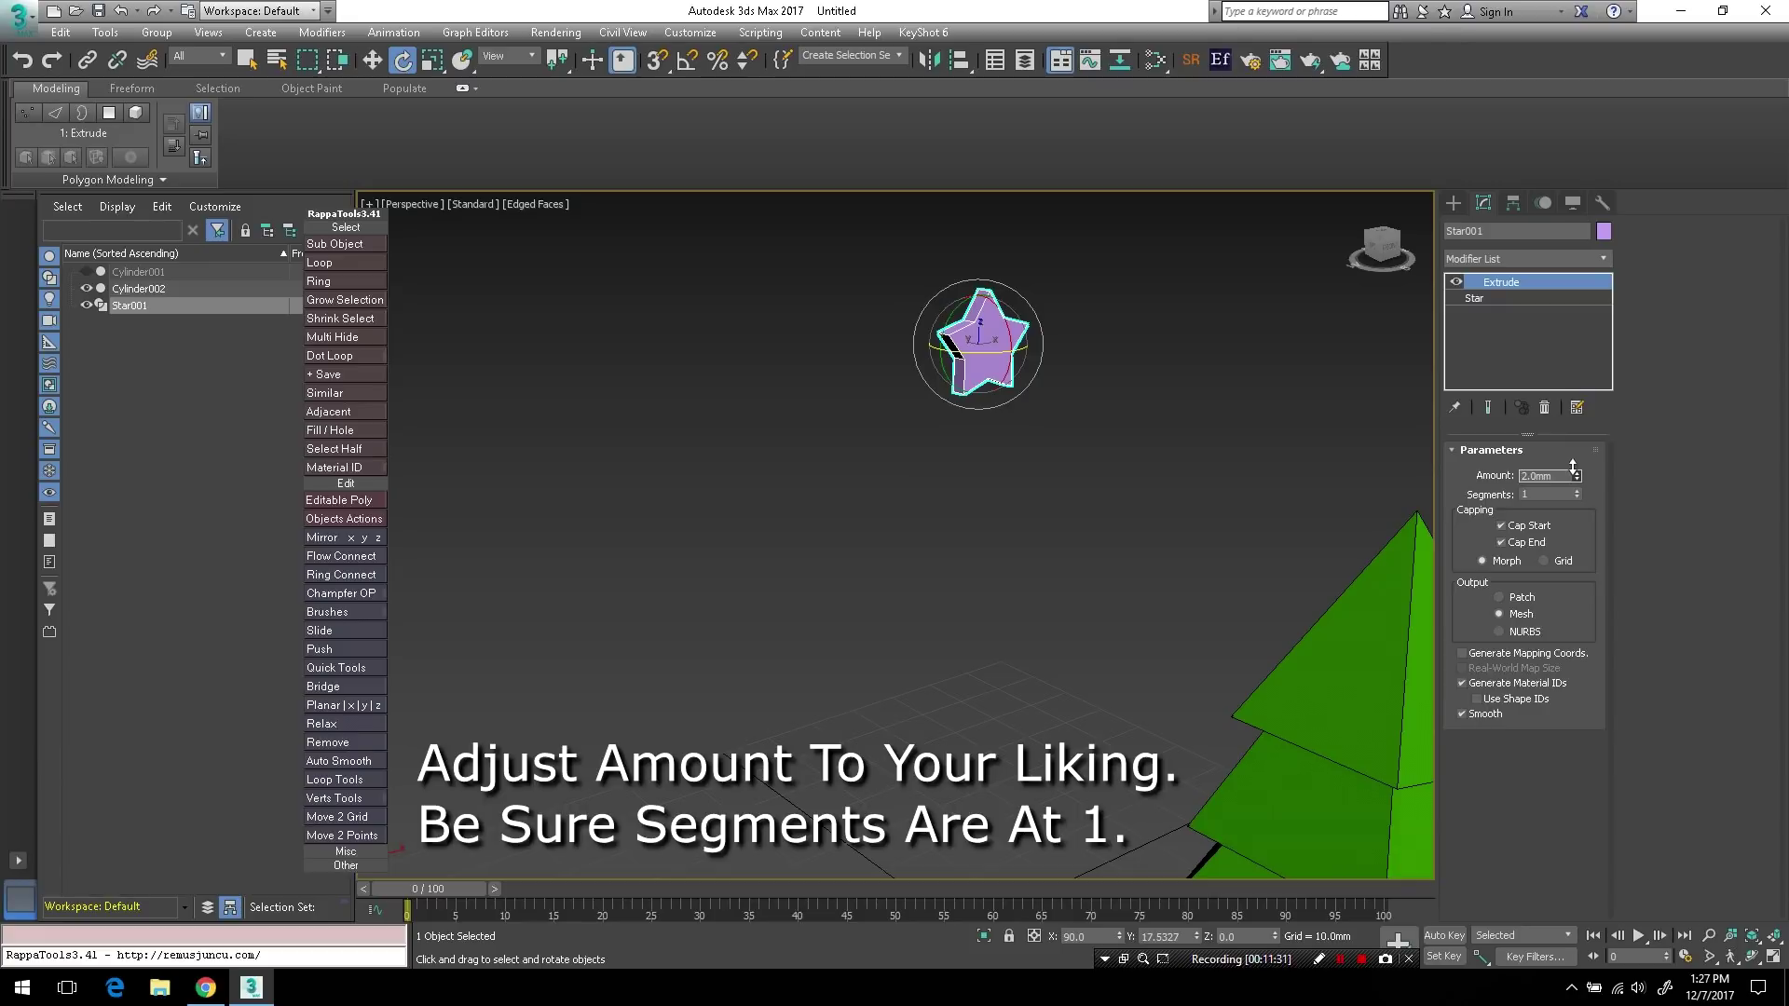
{"action": "middle_click_drag", "start_coordinate": [1104, 410], "coordinate": [1196, 384], "text": "alt"}
- Collapse the star's Extrude modifier and convert Star001 to an Editable Poly
{"action": "right_click", "coordinate": [1504, 282]}
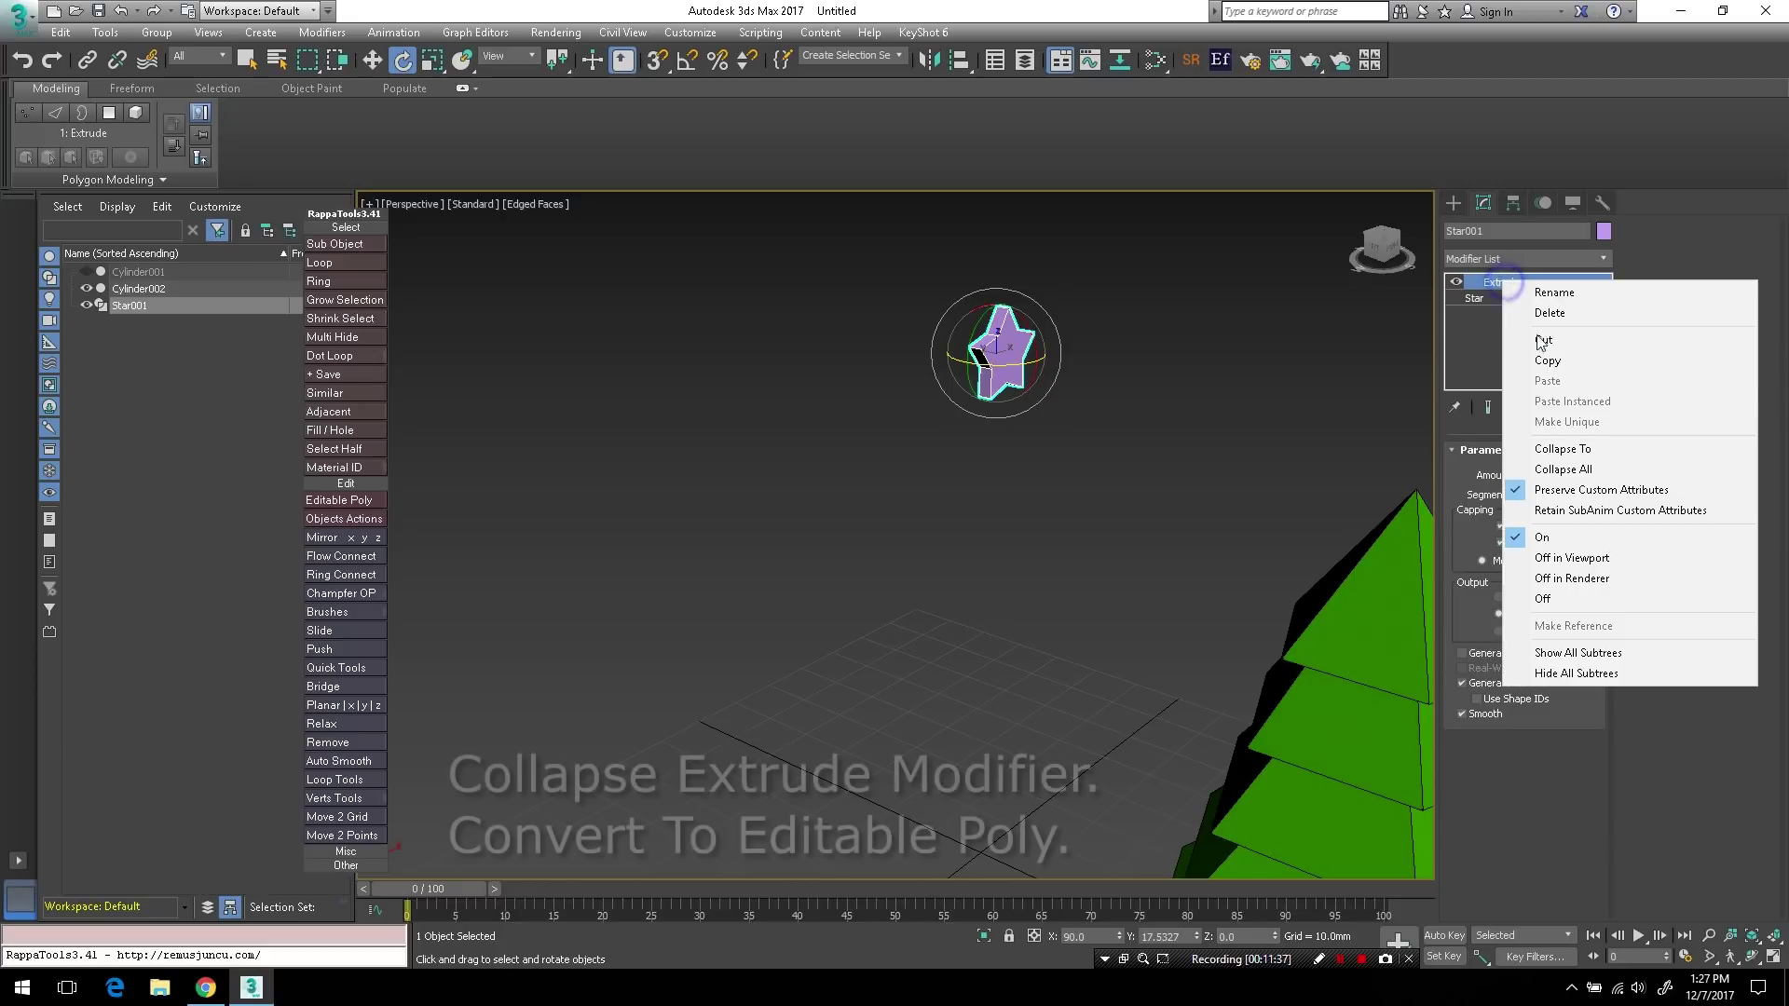
{"action": "left_click", "coordinate": [1575, 449]}
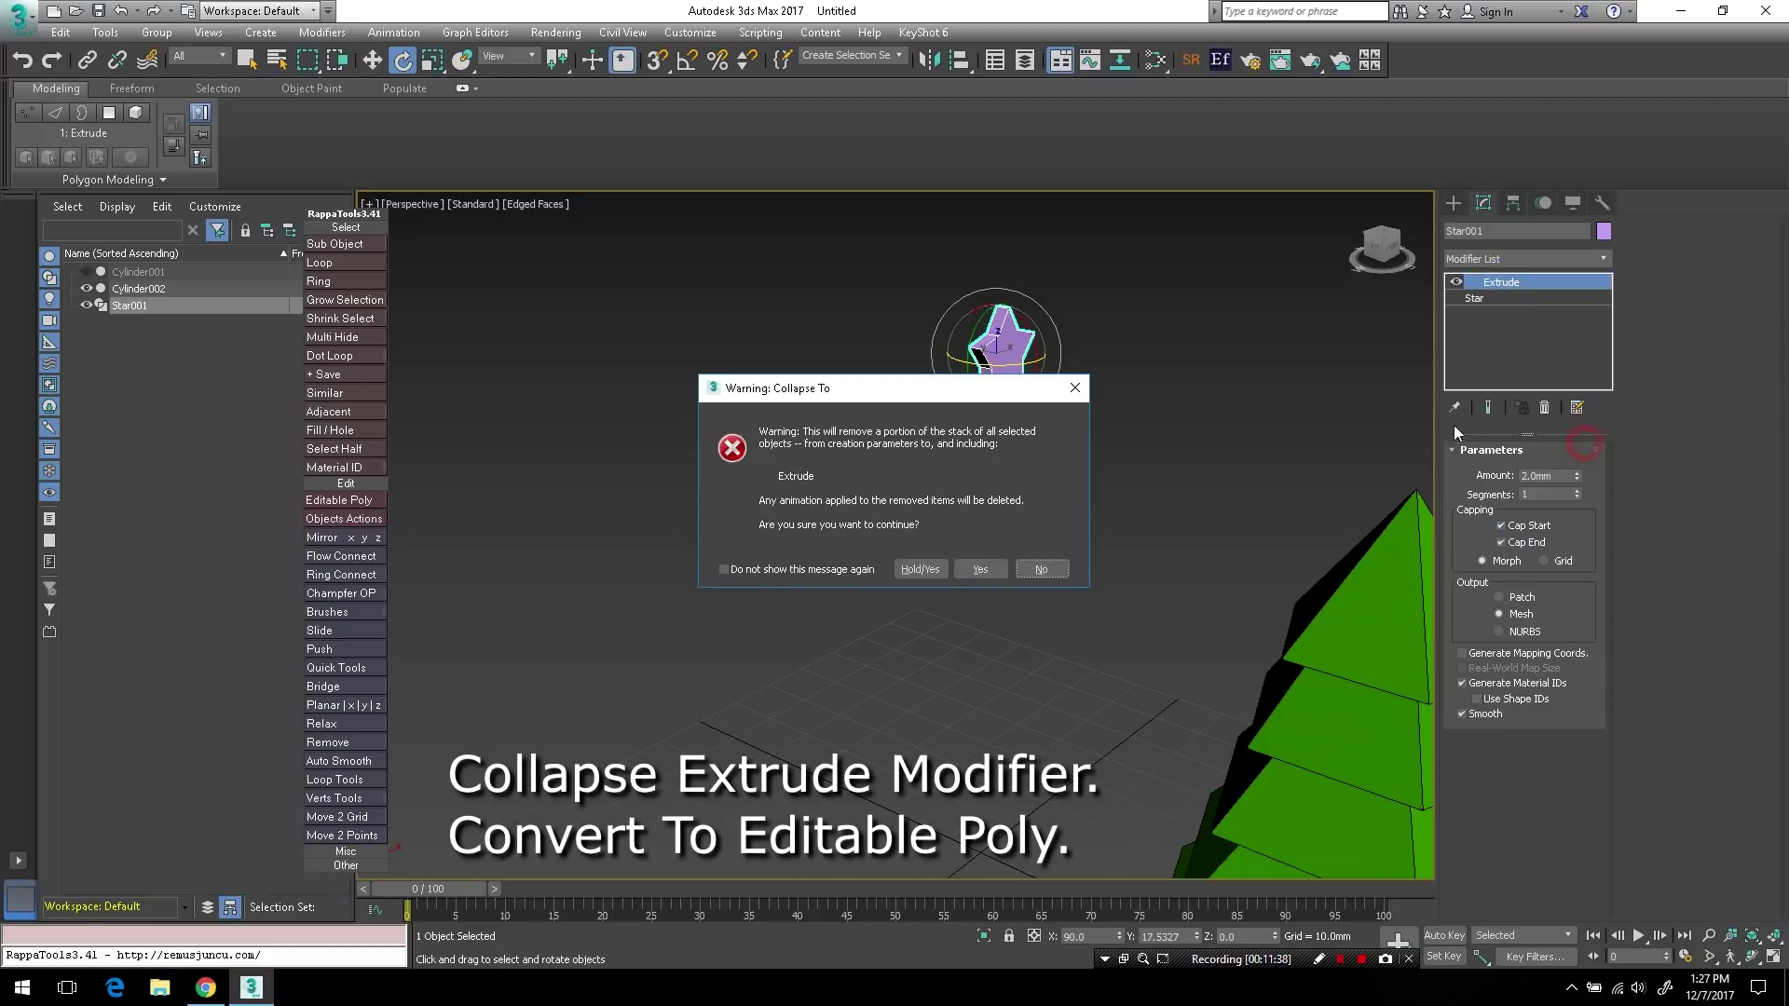
{"action": "left_click", "coordinate": [980, 572]}
{"action": "right_click", "coordinate": [1502, 281]}
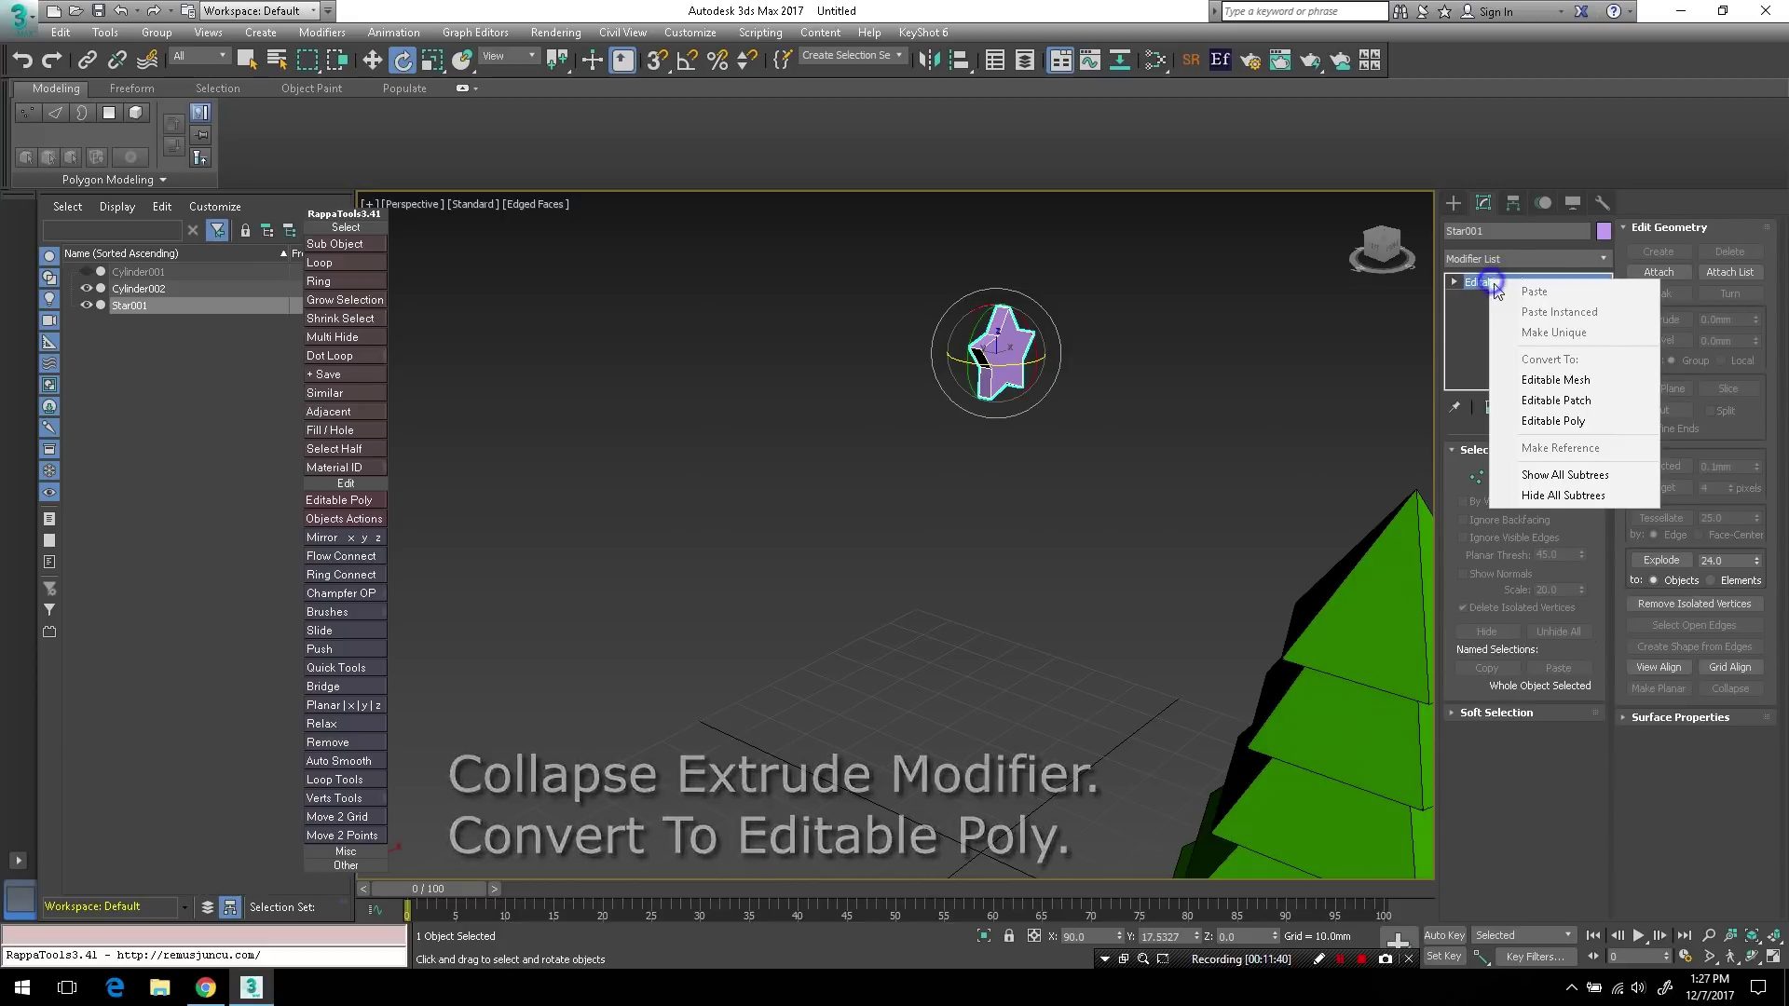
{"action": "left_click", "coordinate": [1573, 415]}
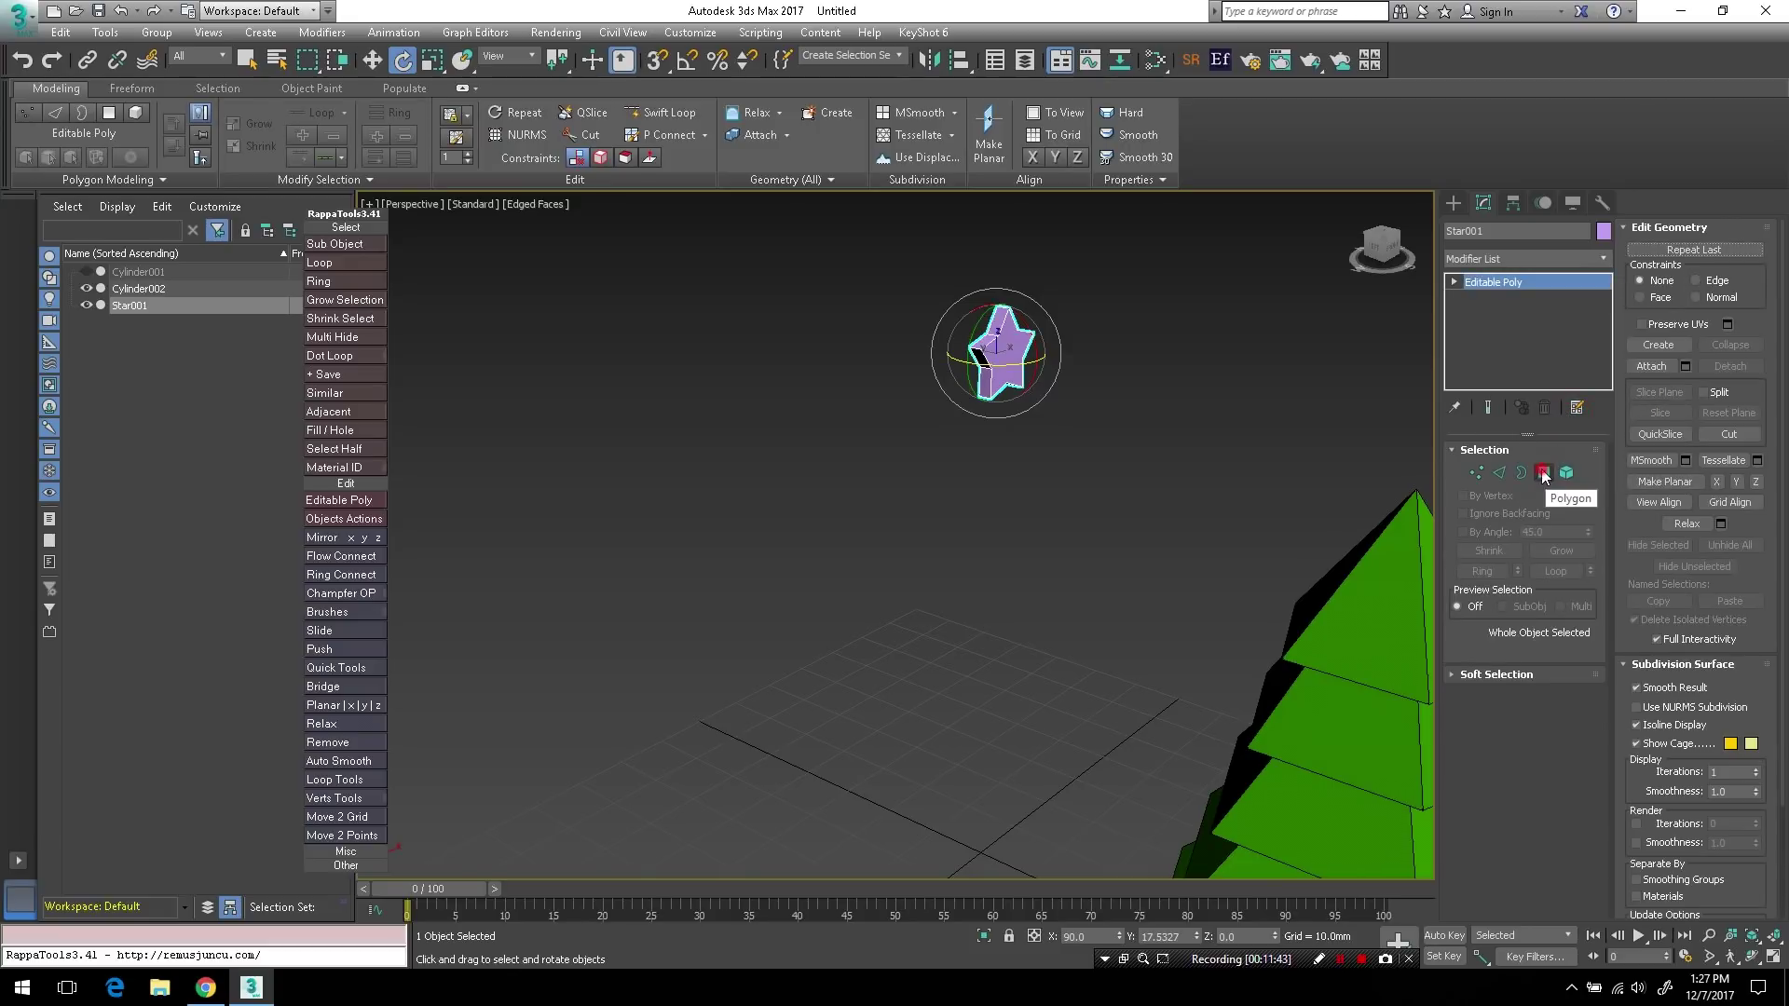
- Tessellate the star's front and back polygons by Face into triangles meeting at the centre
{"action": "left_click", "coordinate": [1543, 472]}
{"action": "left_click_drag", "start_coordinate": [925, 344], "coordinate": [1081, 414]}
{"action": "middle_click_drag", "start_coordinate": [1081, 415], "coordinate": [1113, 395], "text": "alt"}
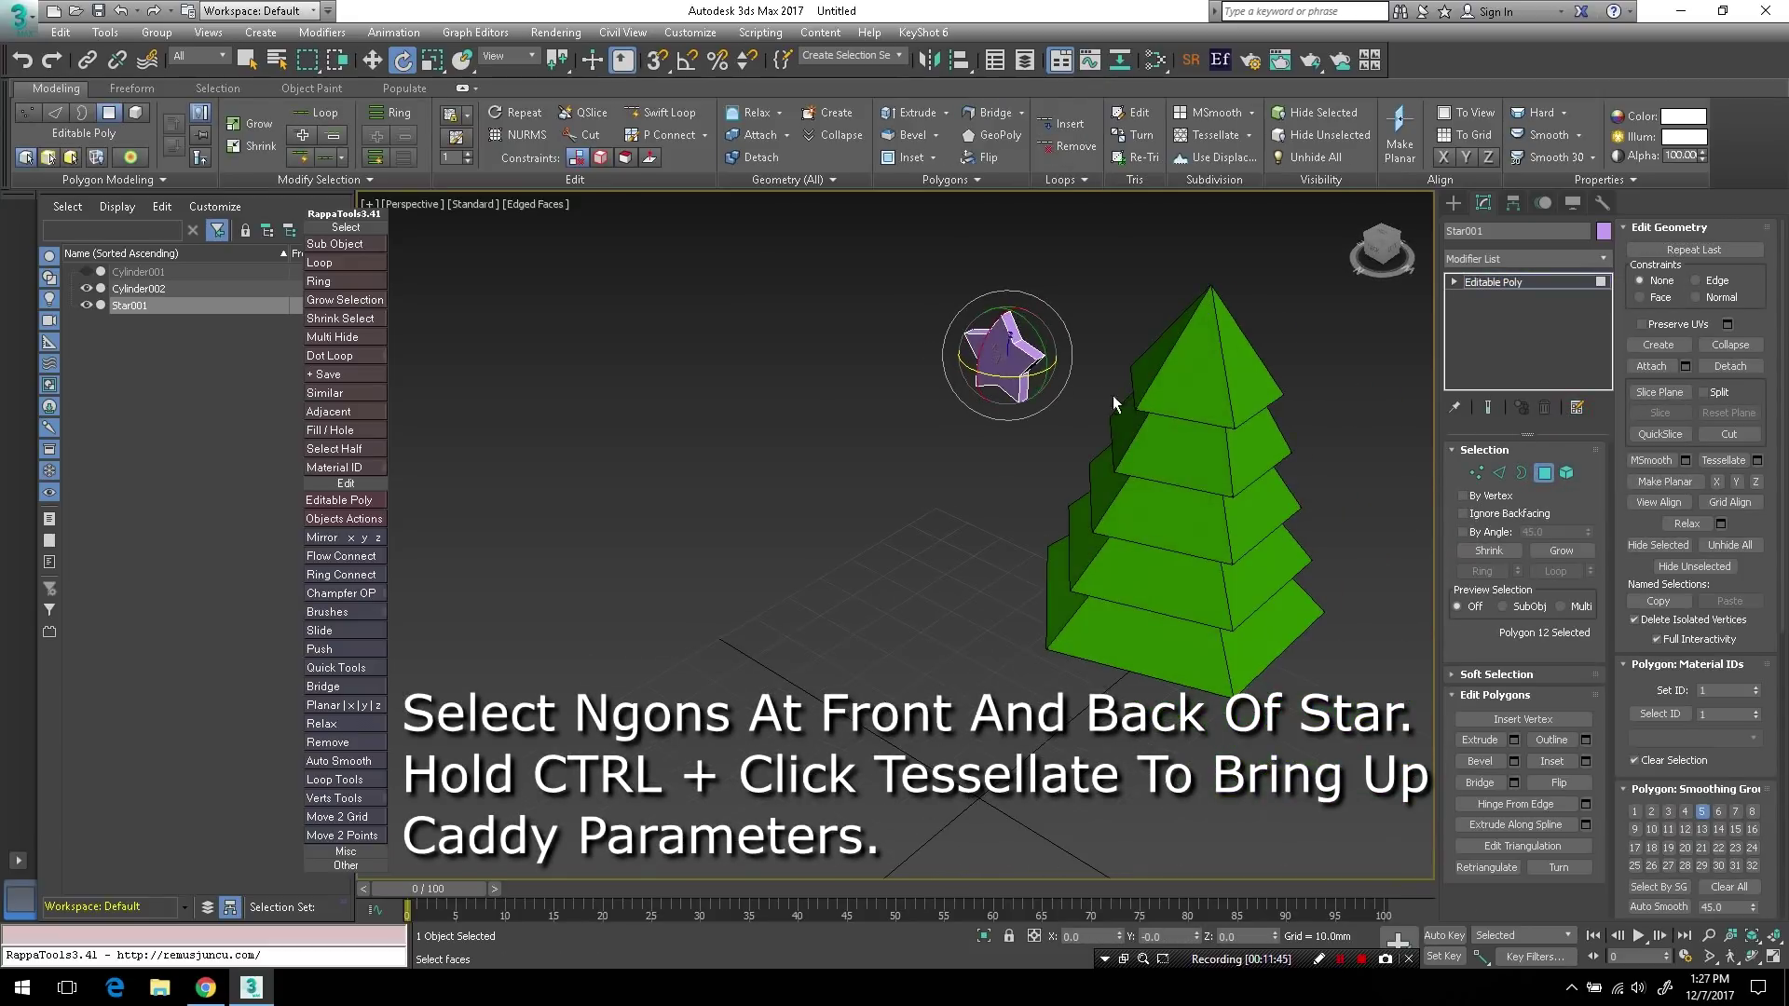
{"action": "key", "text": "ctrl+z"}
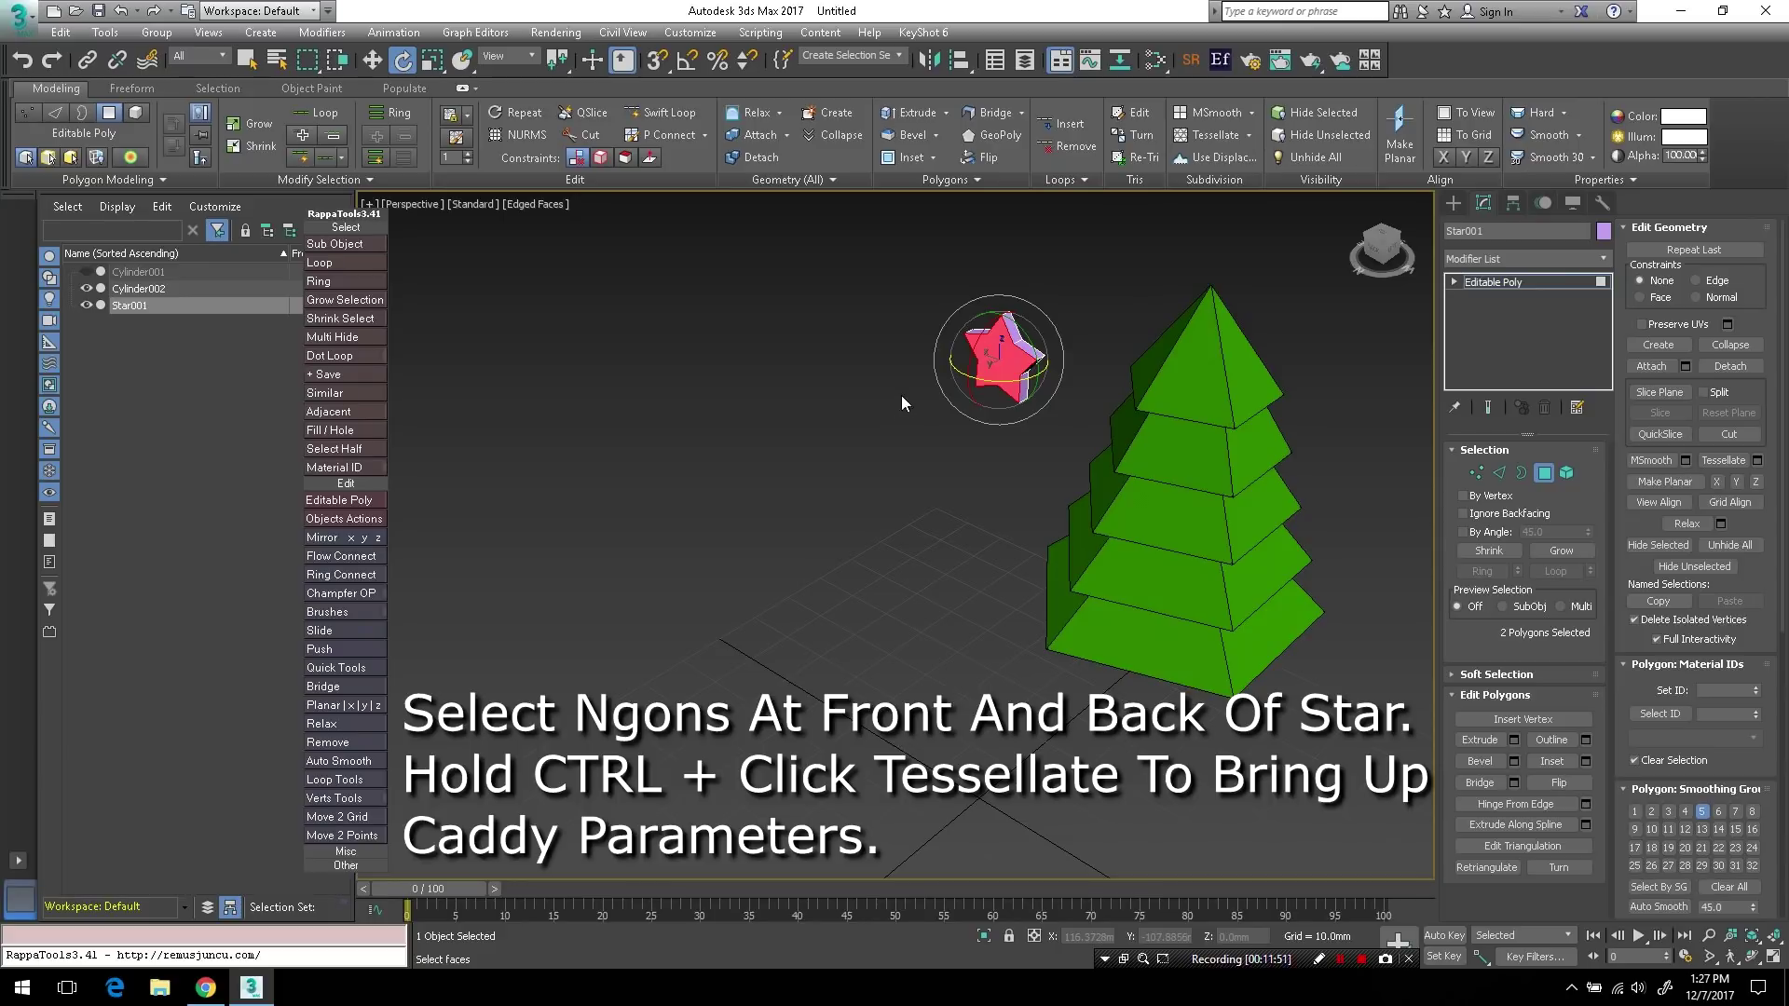
{"action": "left_click", "coordinate": [1211, 135], "text": "ctrl"}
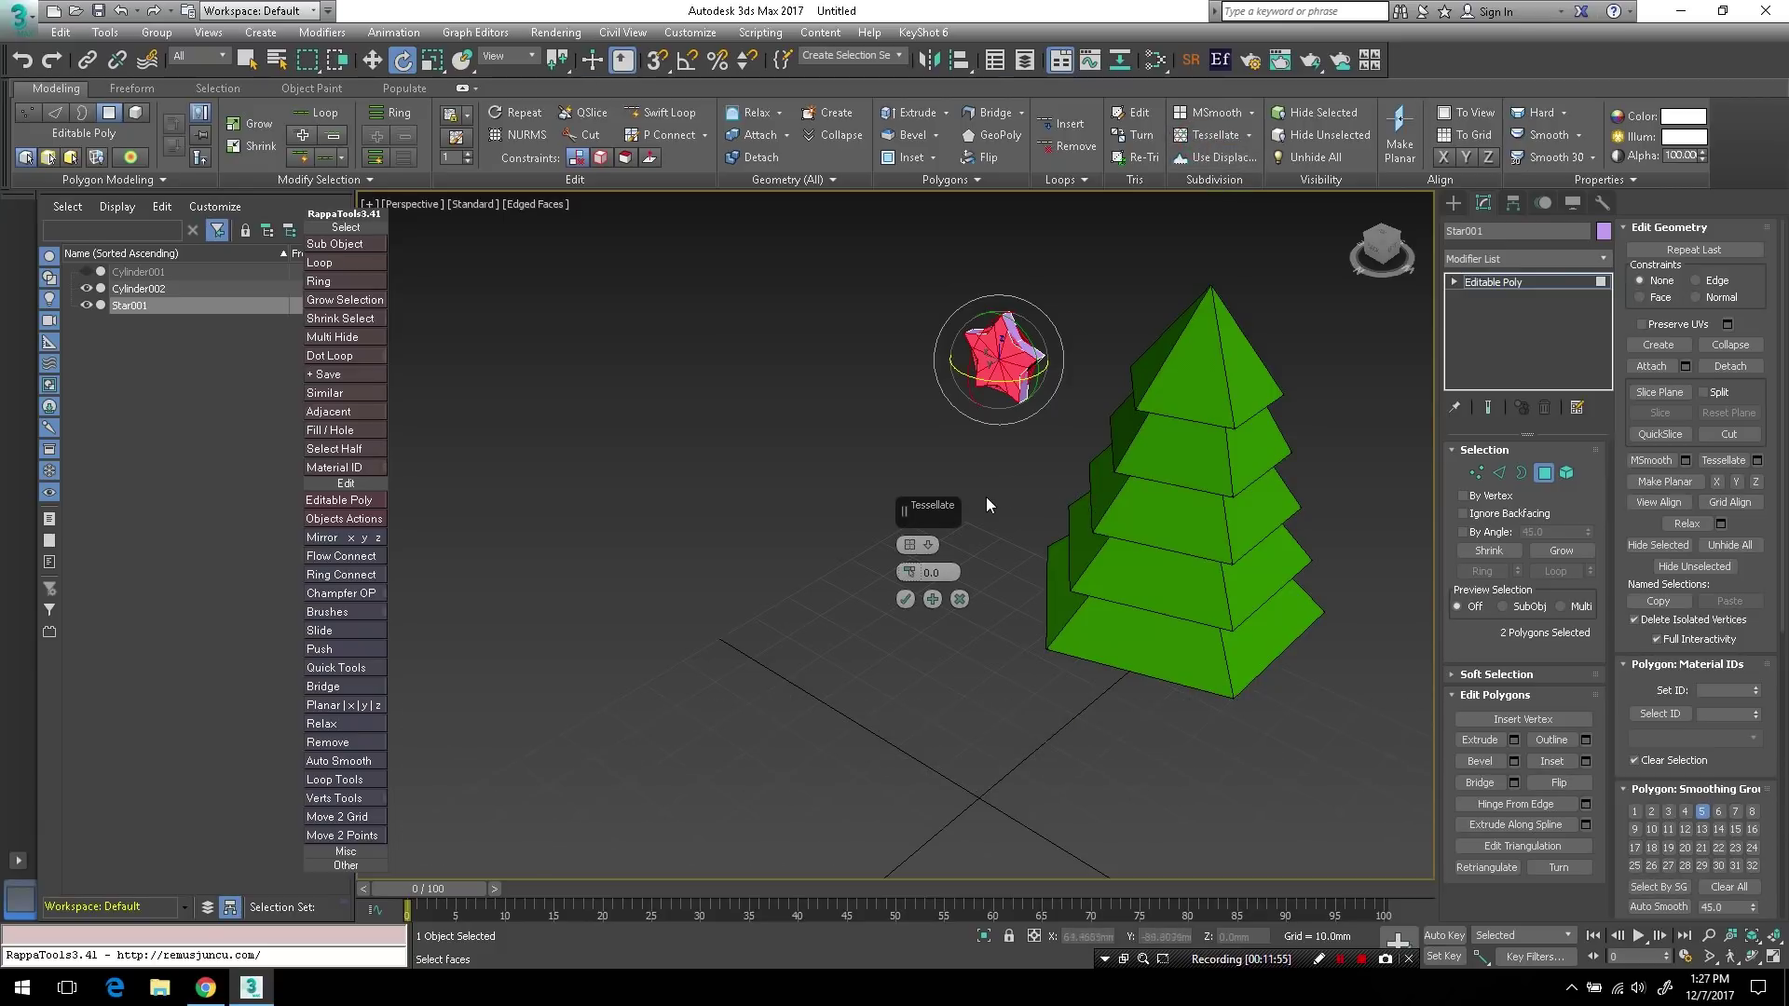
{"action": "left_click", "coordinate": [920, 546]}
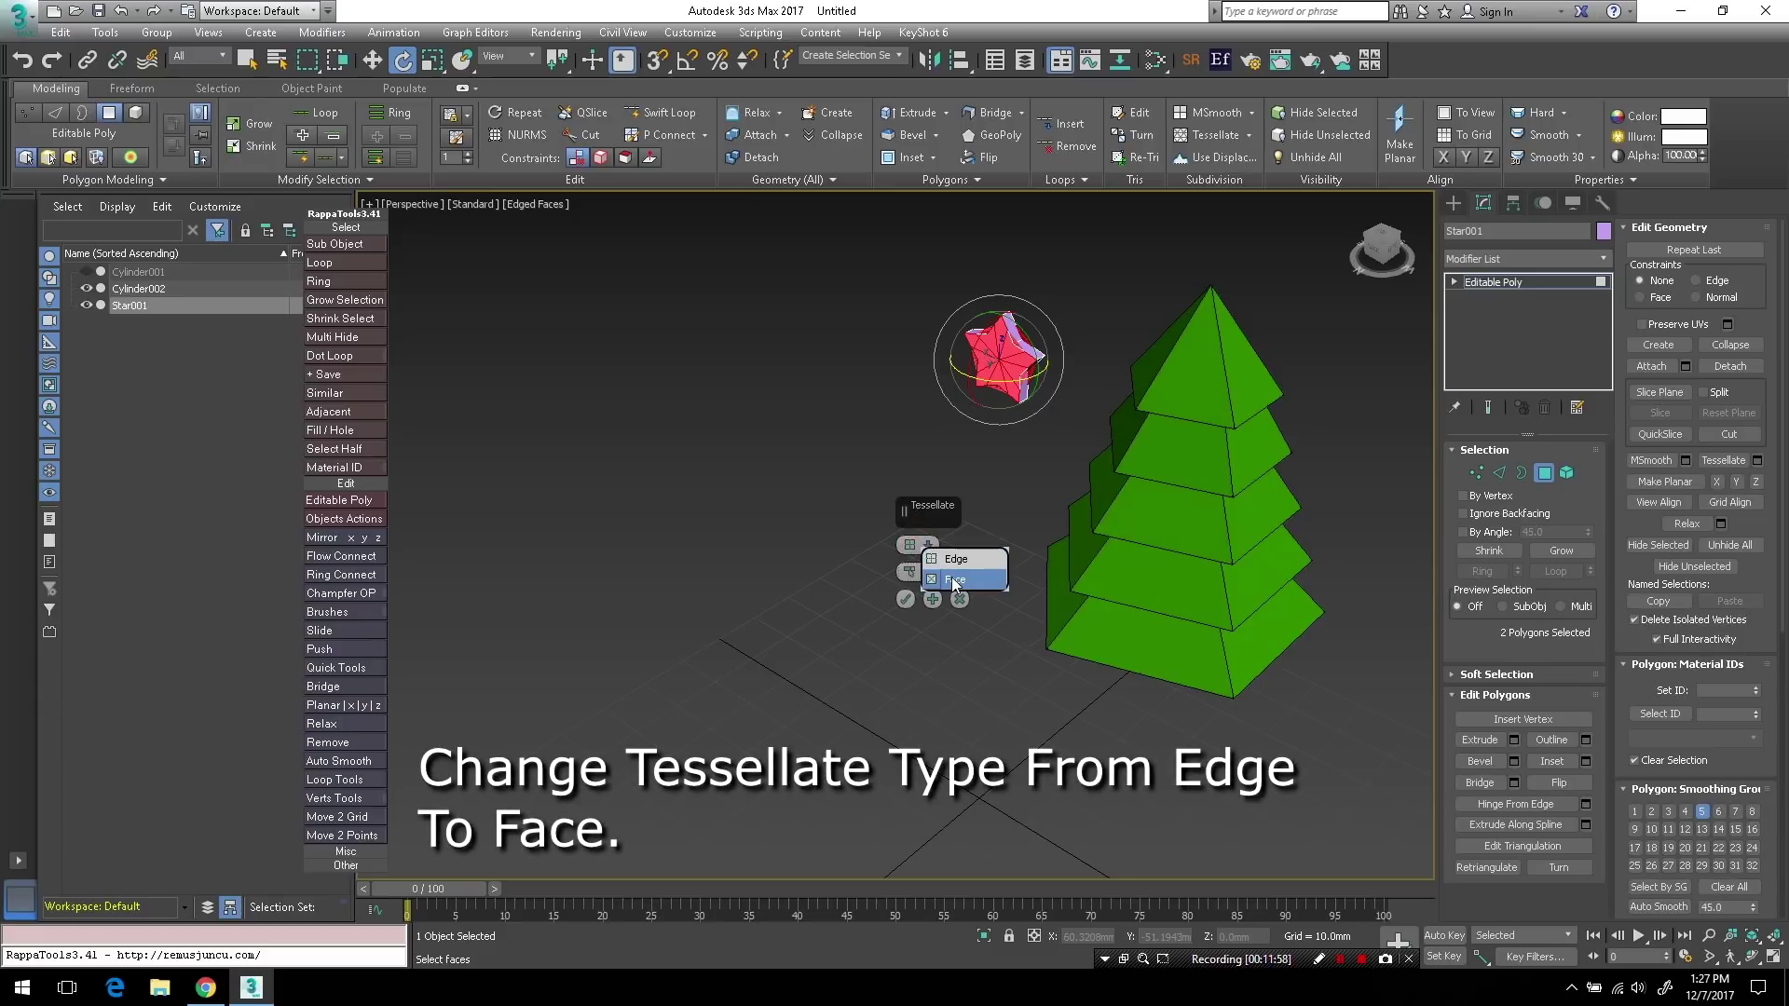
{"action": "left_click", "coordinate": [952, 577]}
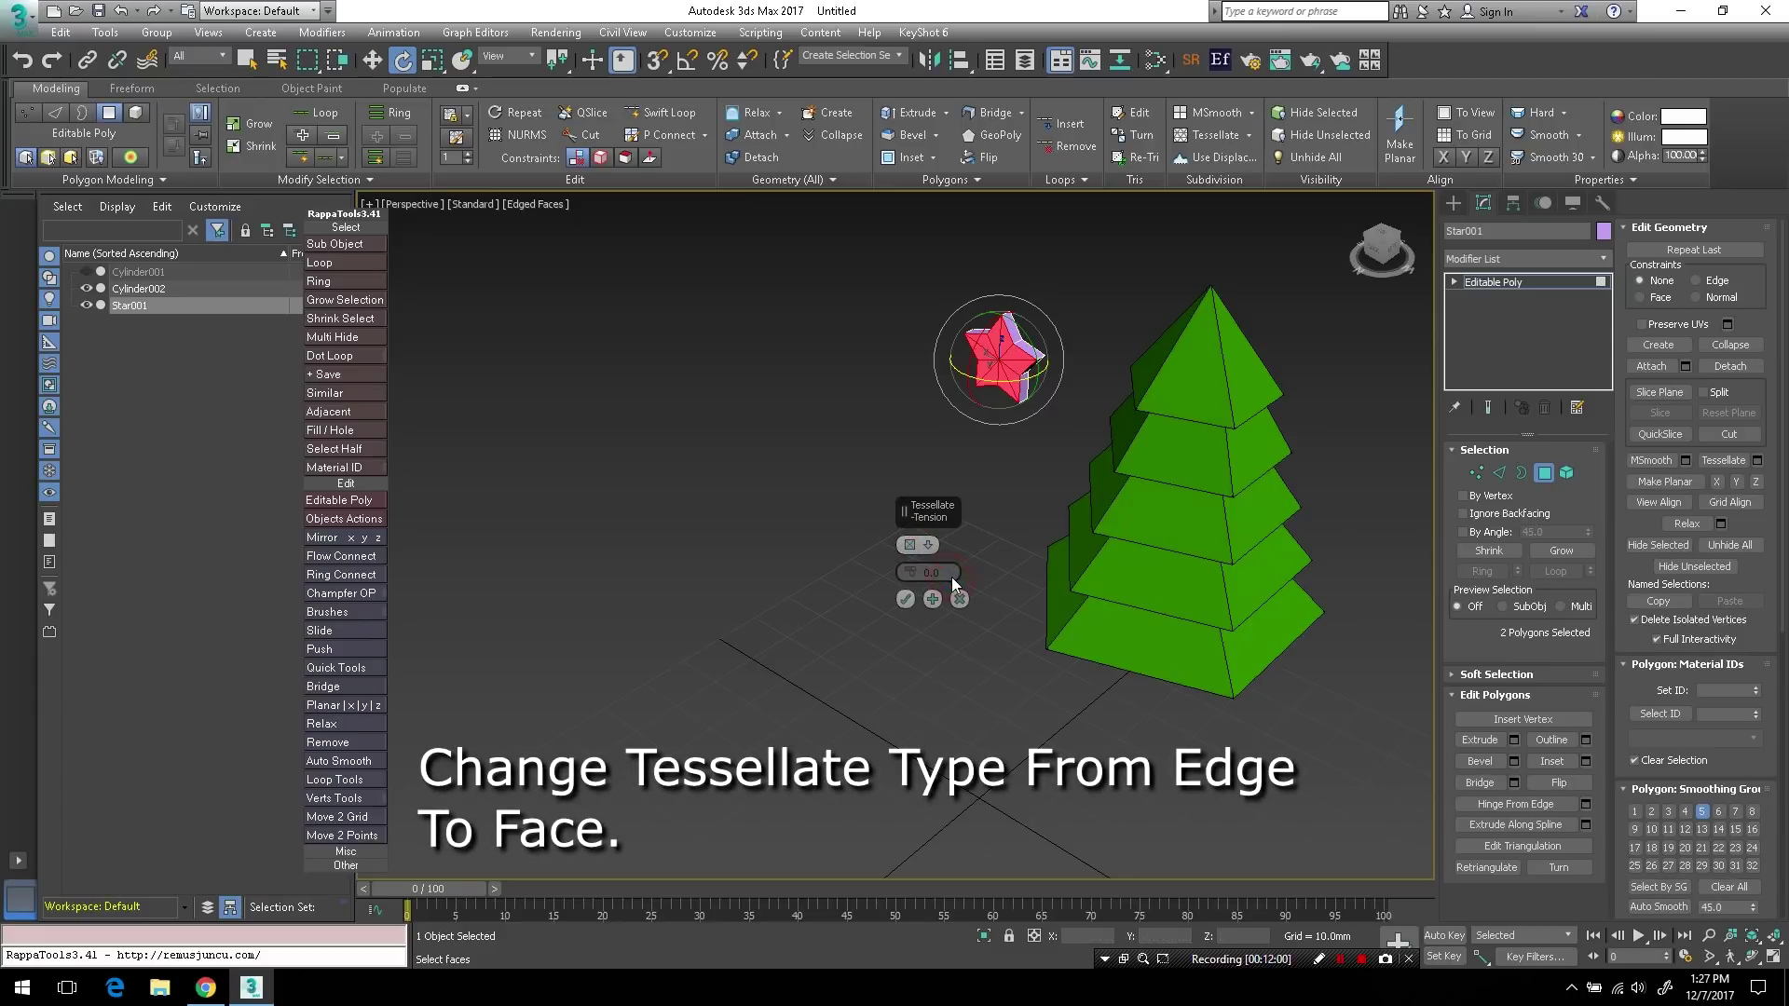
{"action": "left_click", "coordinate": [904, 598]}
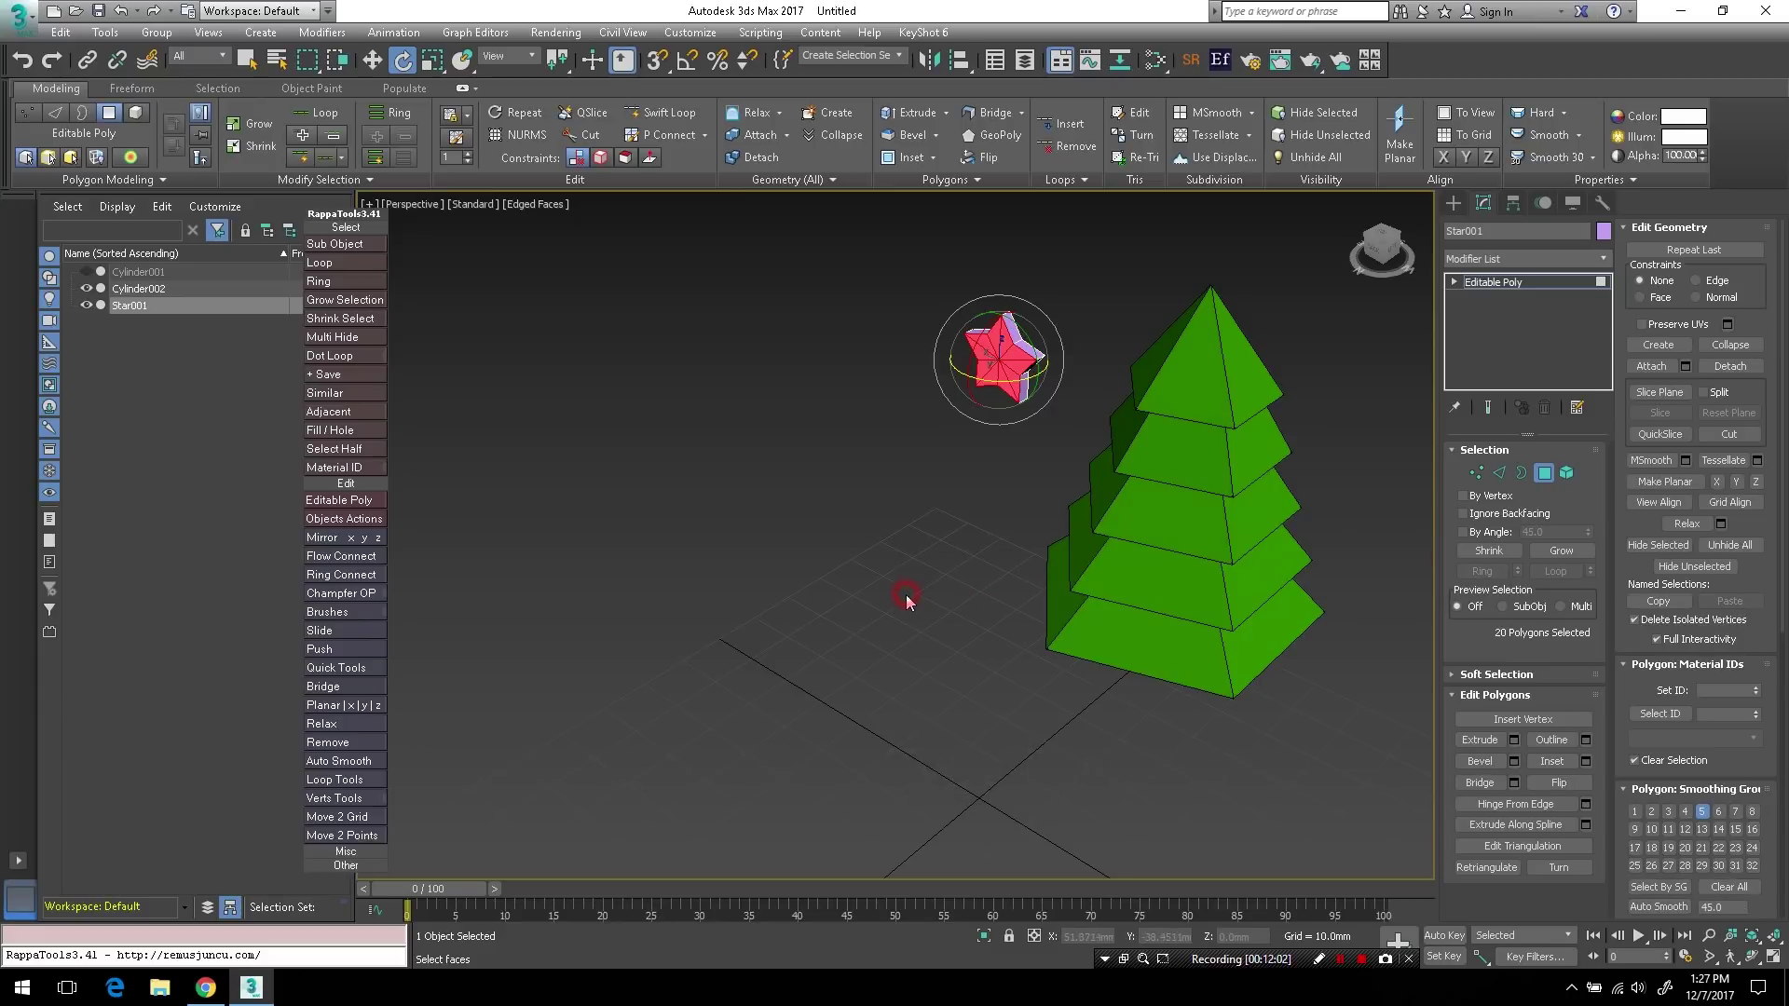
{"action": "left_click", "coordinate": [1473, 471]}
- Scale the star's front and back centre vertices apart along Y into pointed bulges
{"action": "left_click", "coordinate": [1000, 360]}
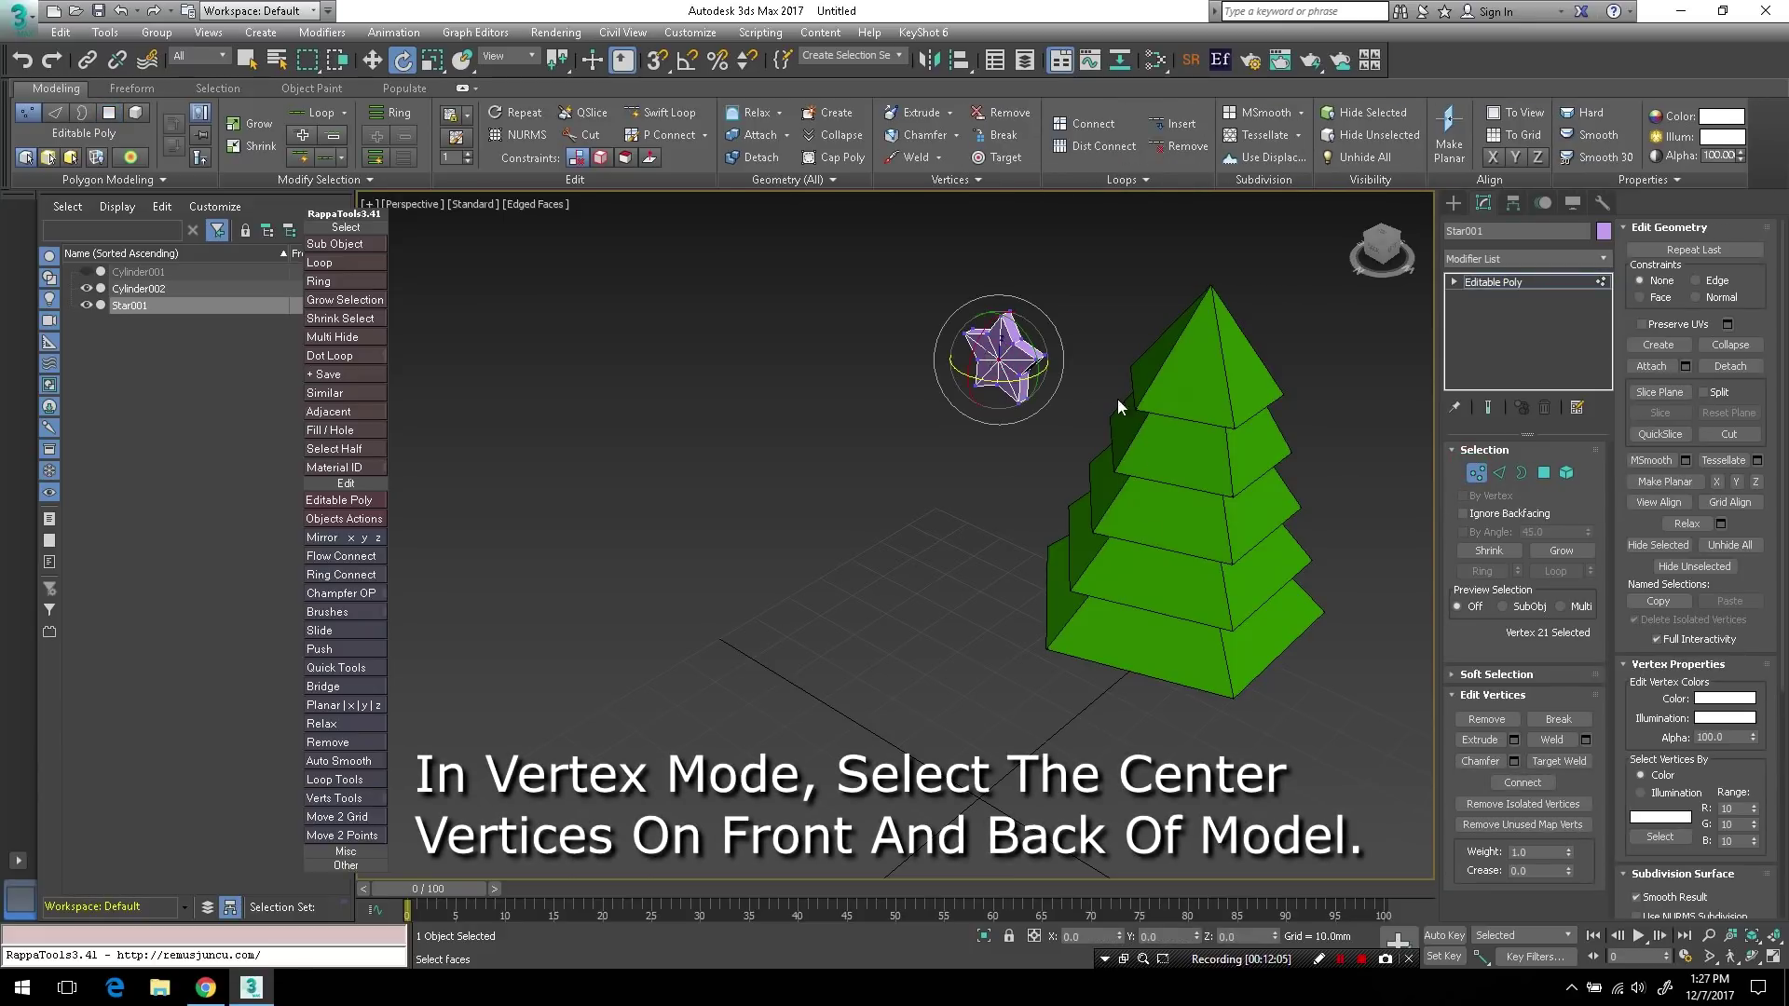
{"action": "middle_click_drag", "start_coordinate": [1116, 399], "coordinate": [934, 380], "text": "alt"}
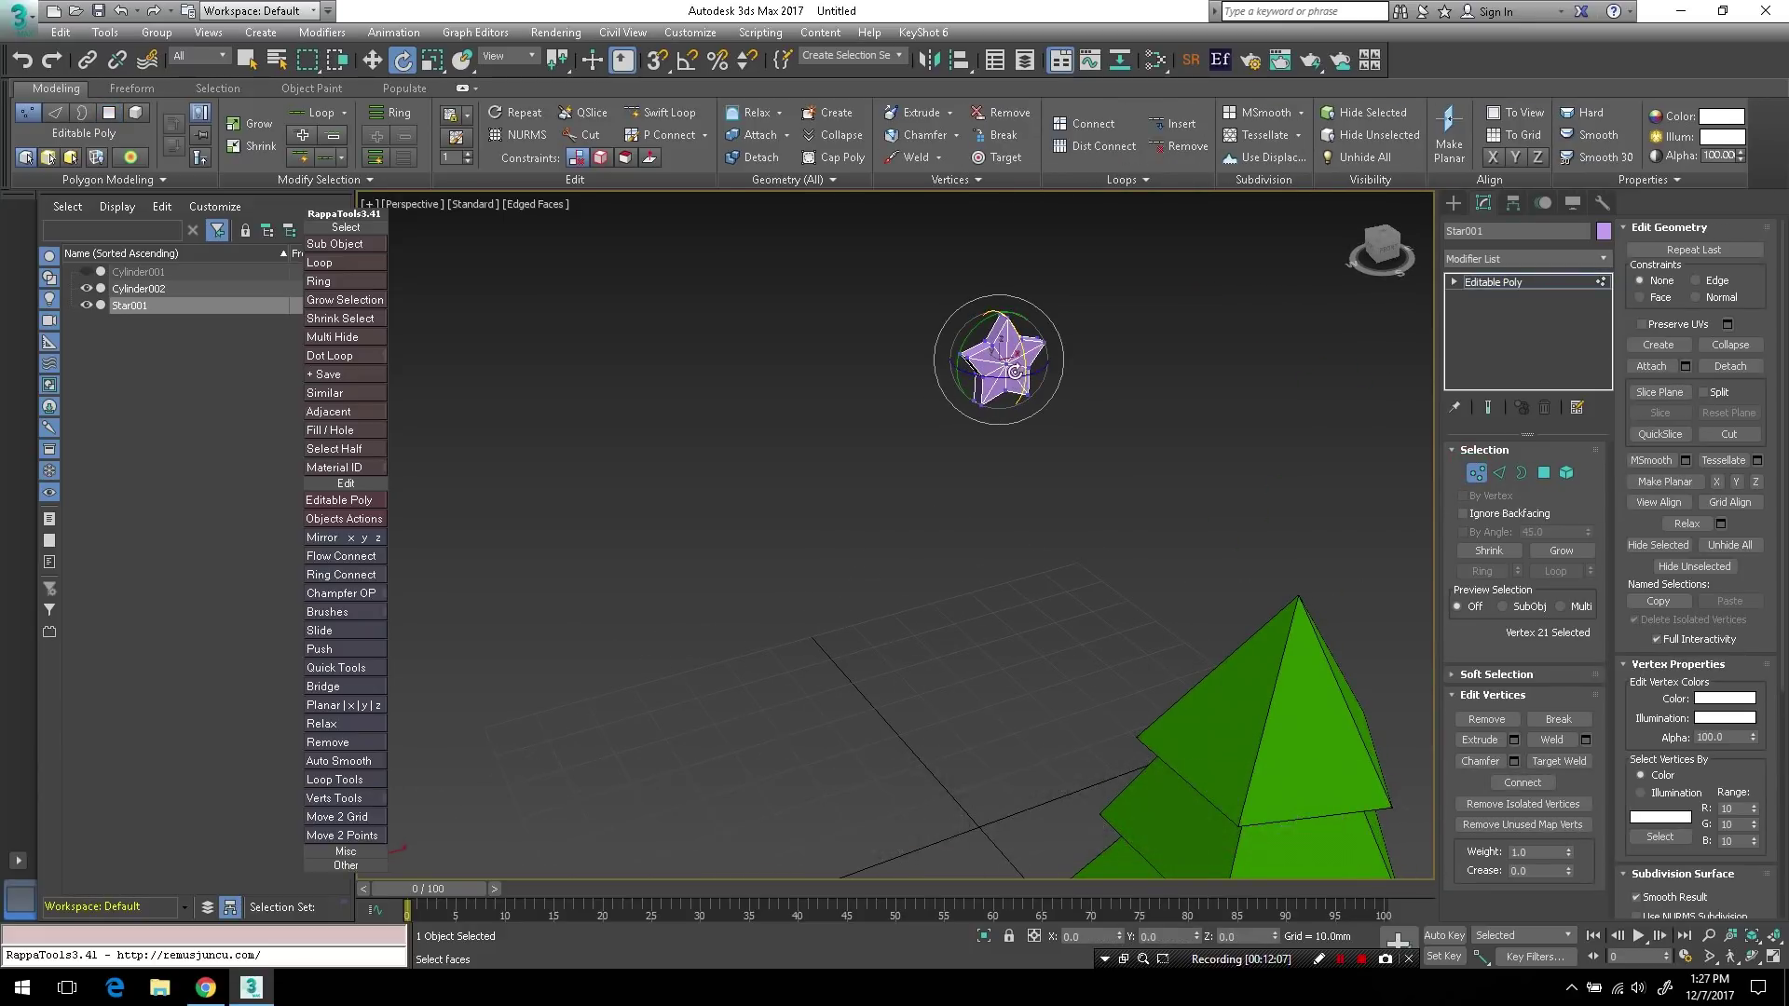
{"action": "left_click", "coordinate": [1007, 401], "text": "ctrl"}
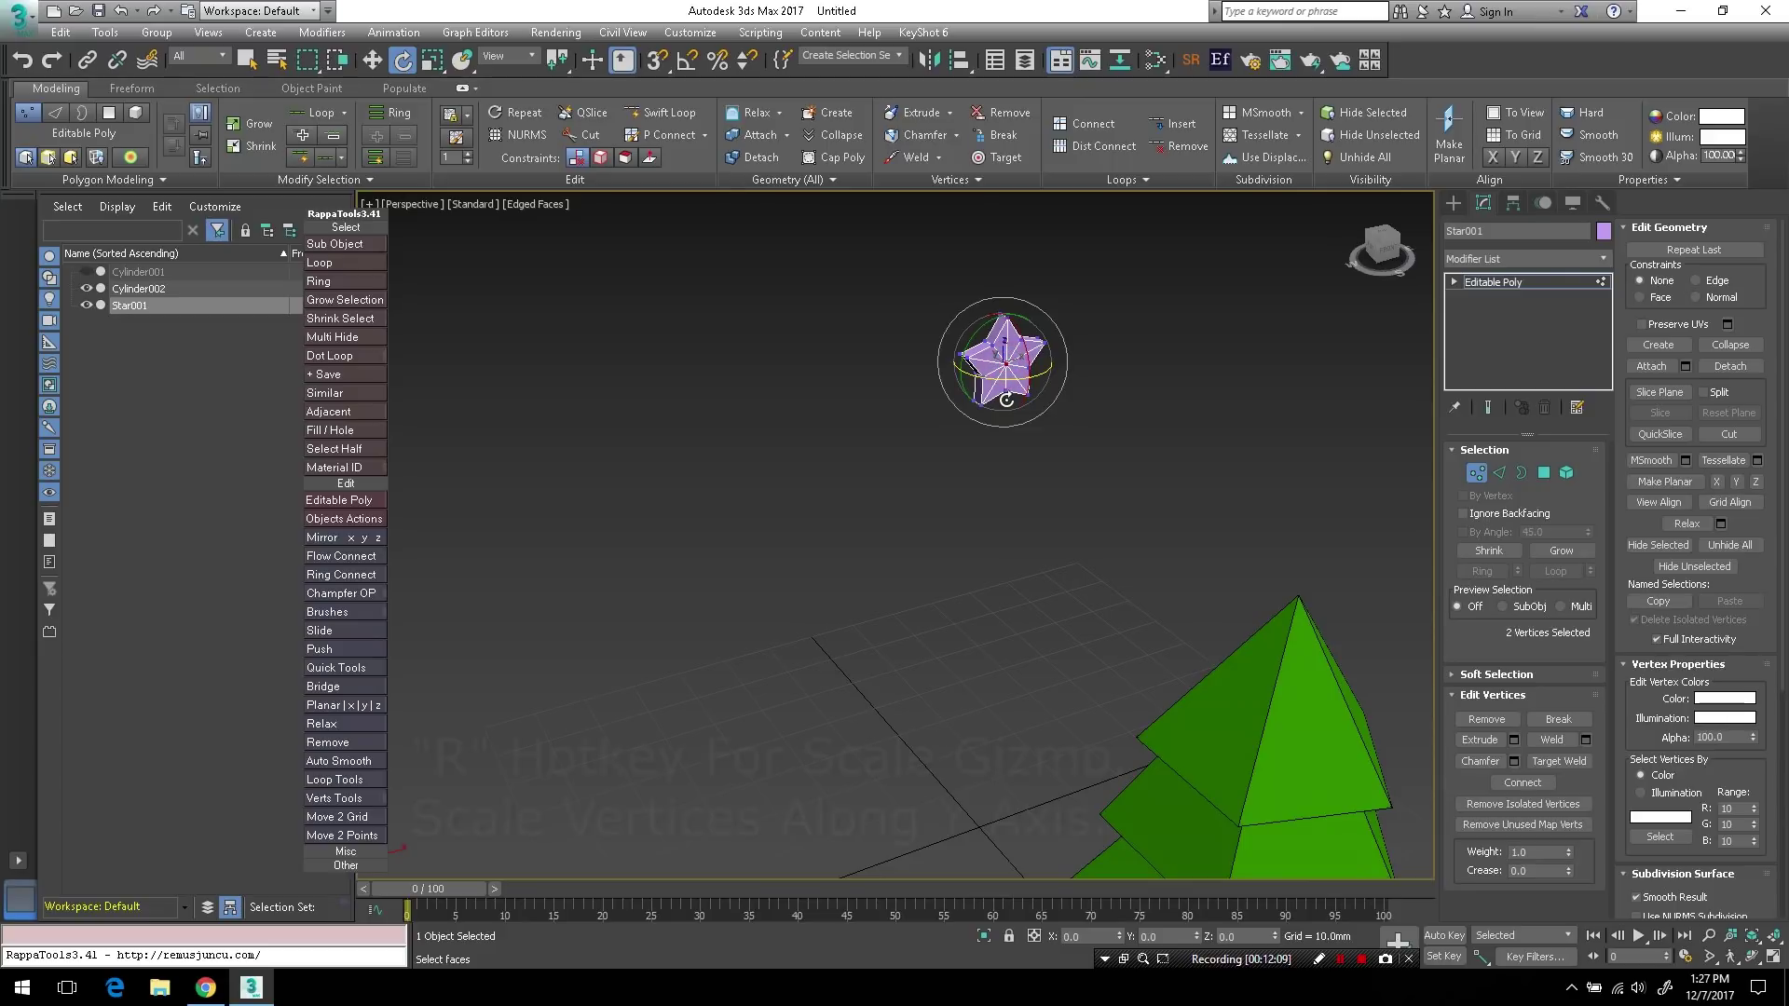
{"action": "key", "text": "r"}
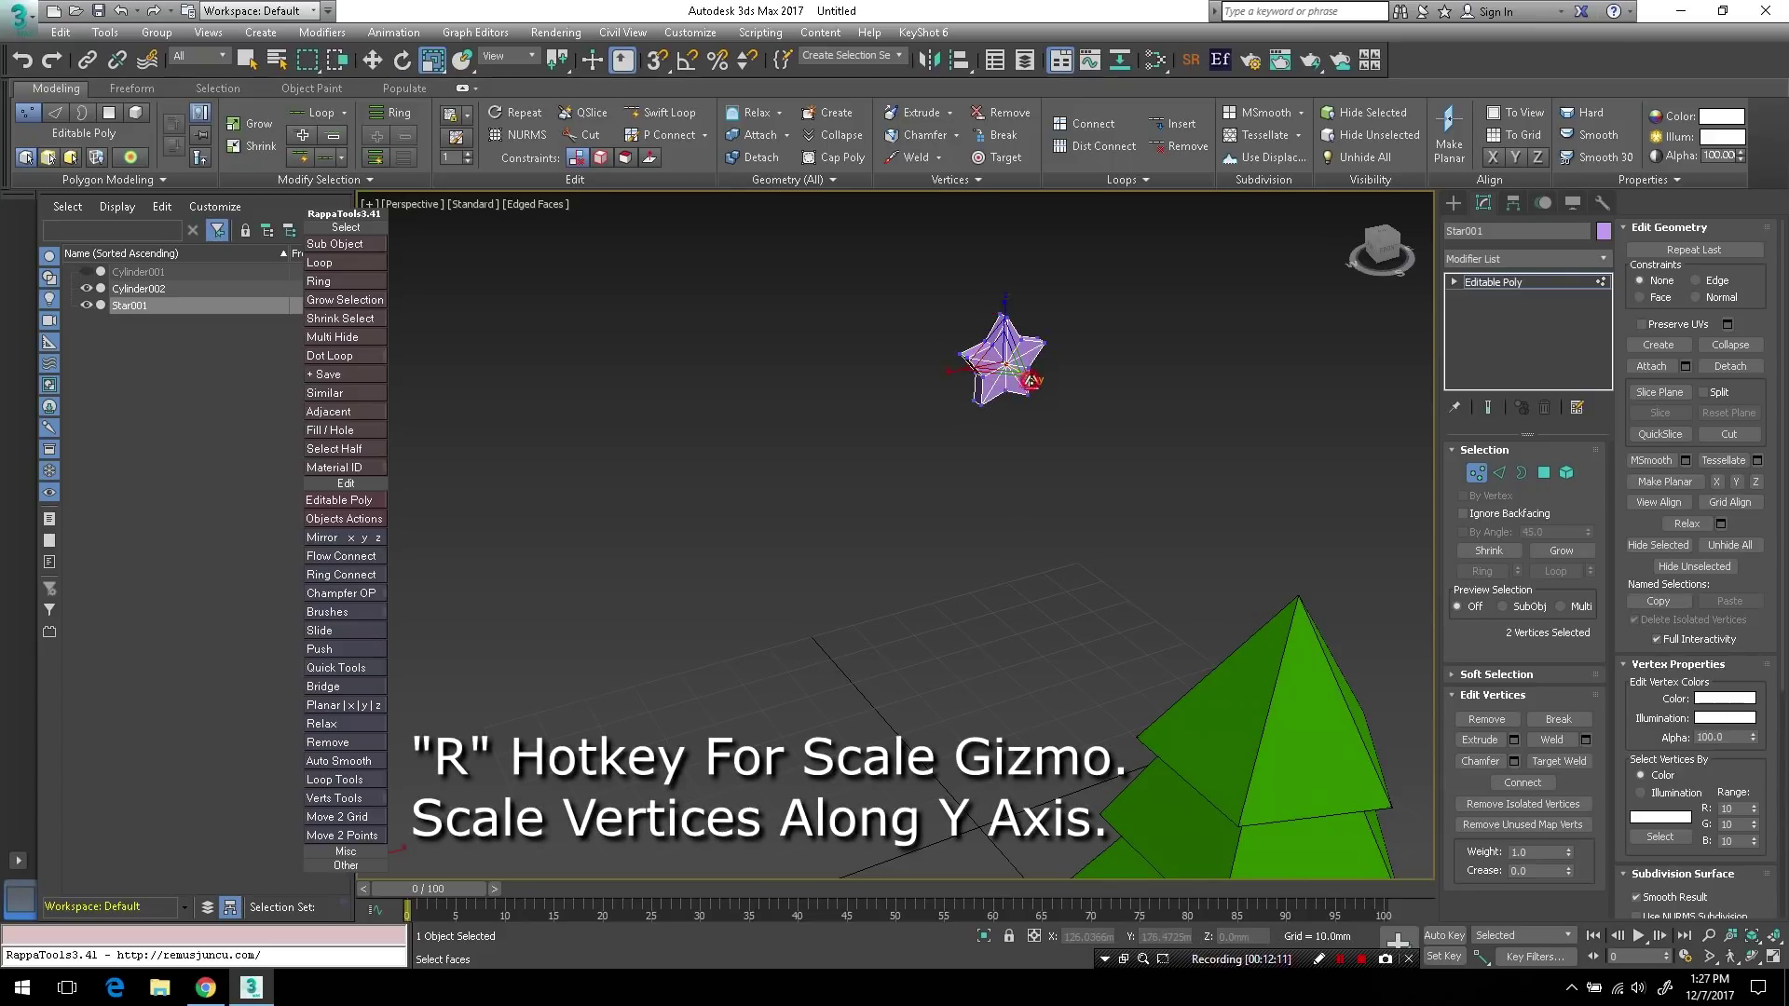
{"action": "left_click_drag", "start_coordinate": [1032, 380], "coordinate": [1145, 485]}
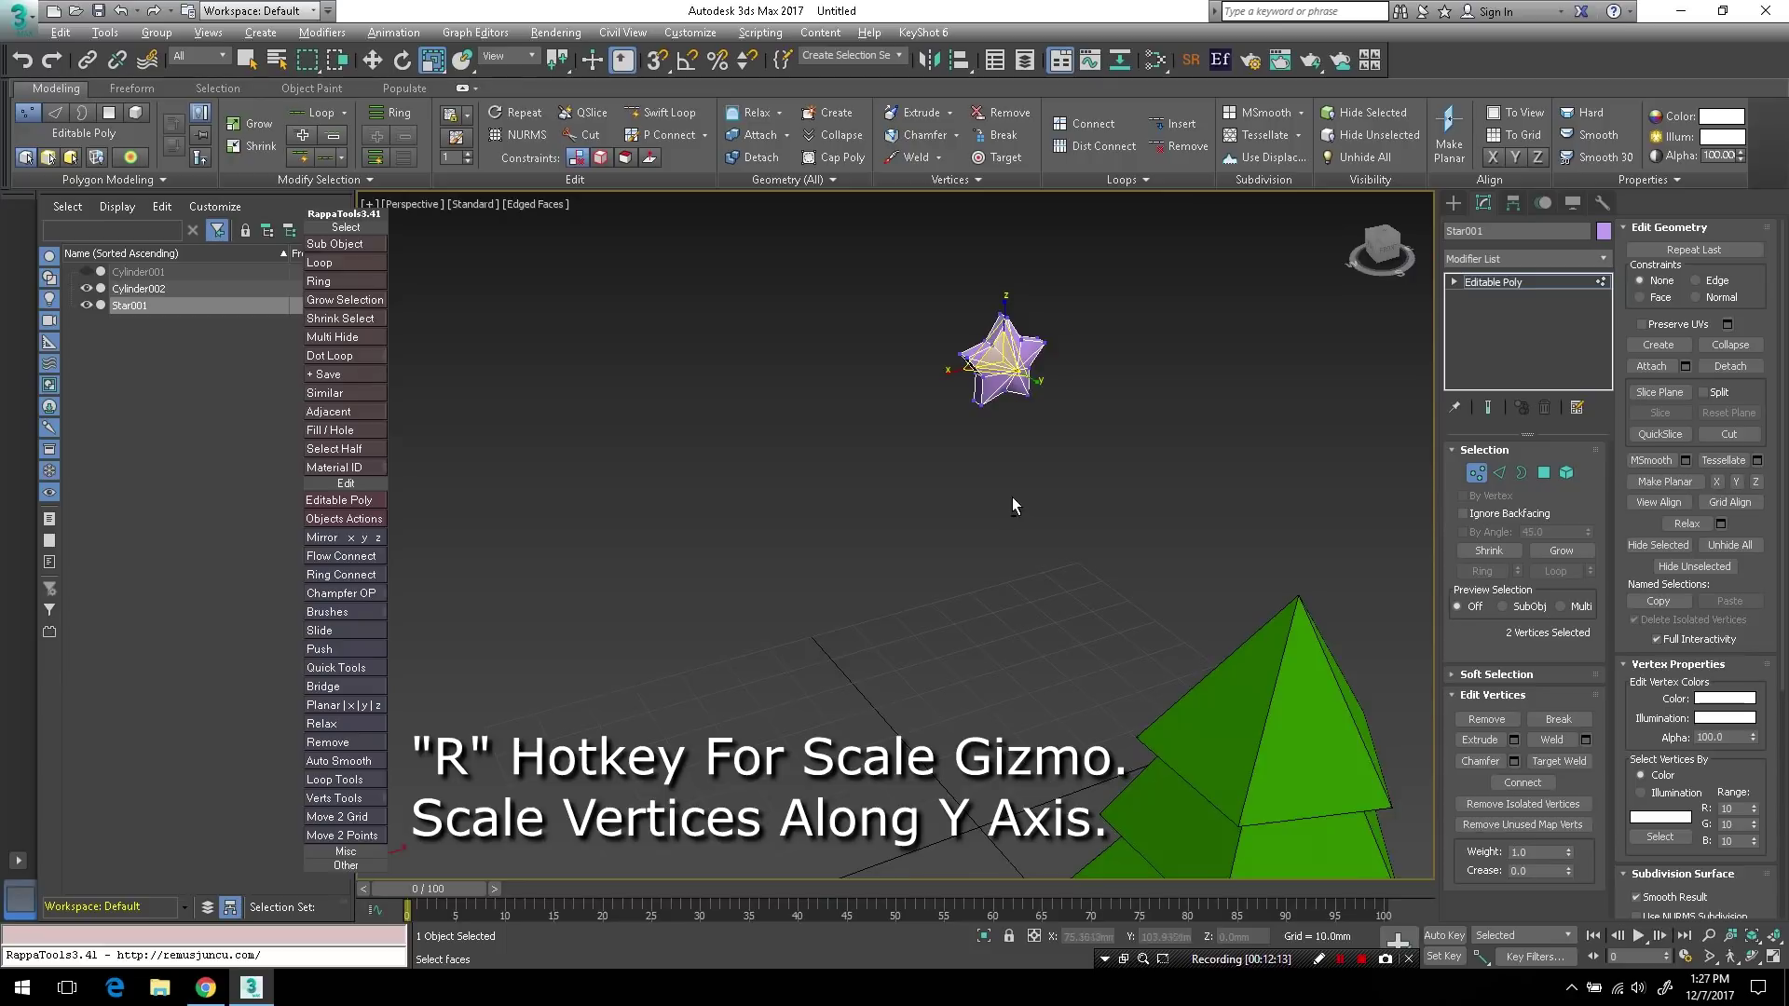
{"action": "middle_click_drag", "start_coordinate": [1012, 496], "coordinate": [1030, 433], "text": "alt"}
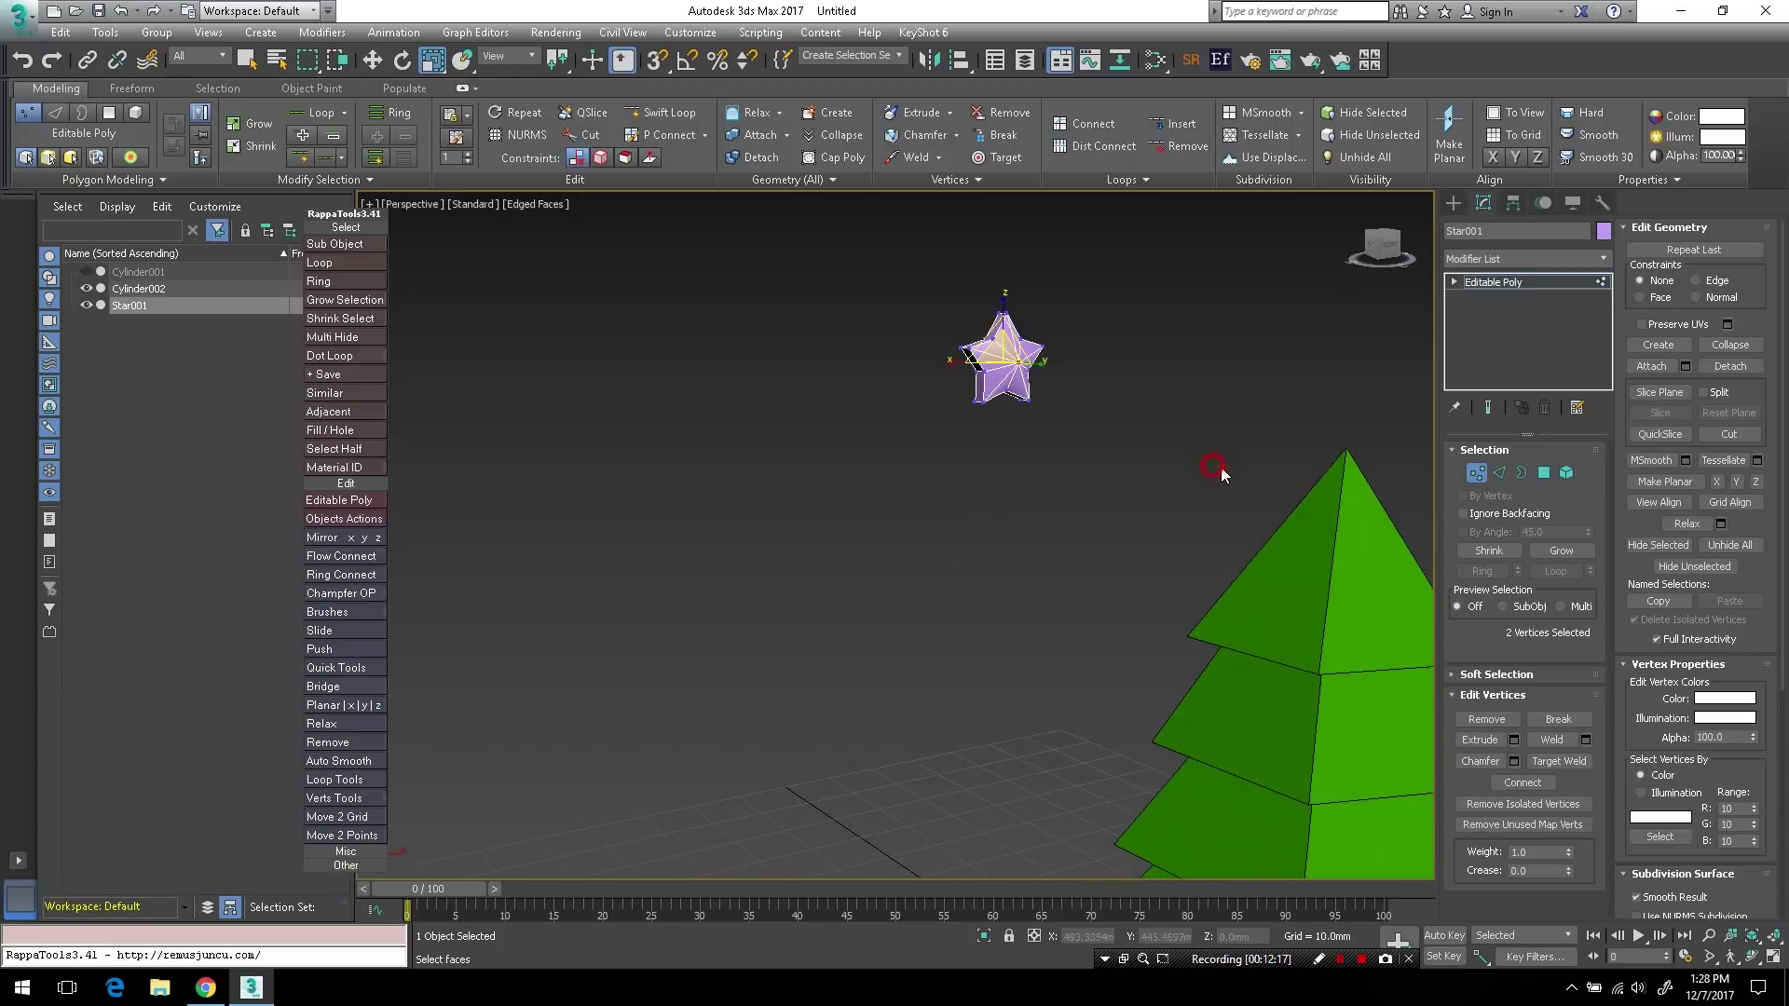
- Leave Vertex mode to work on the whole faceted star again with the Move tool
{"action": "left_click", "coordinate": [1476, 473]}
{"action": "middle_click_drag", "start_coordinate": [1073, 421], "coordinate": [1018, 422], "text": "alt"}
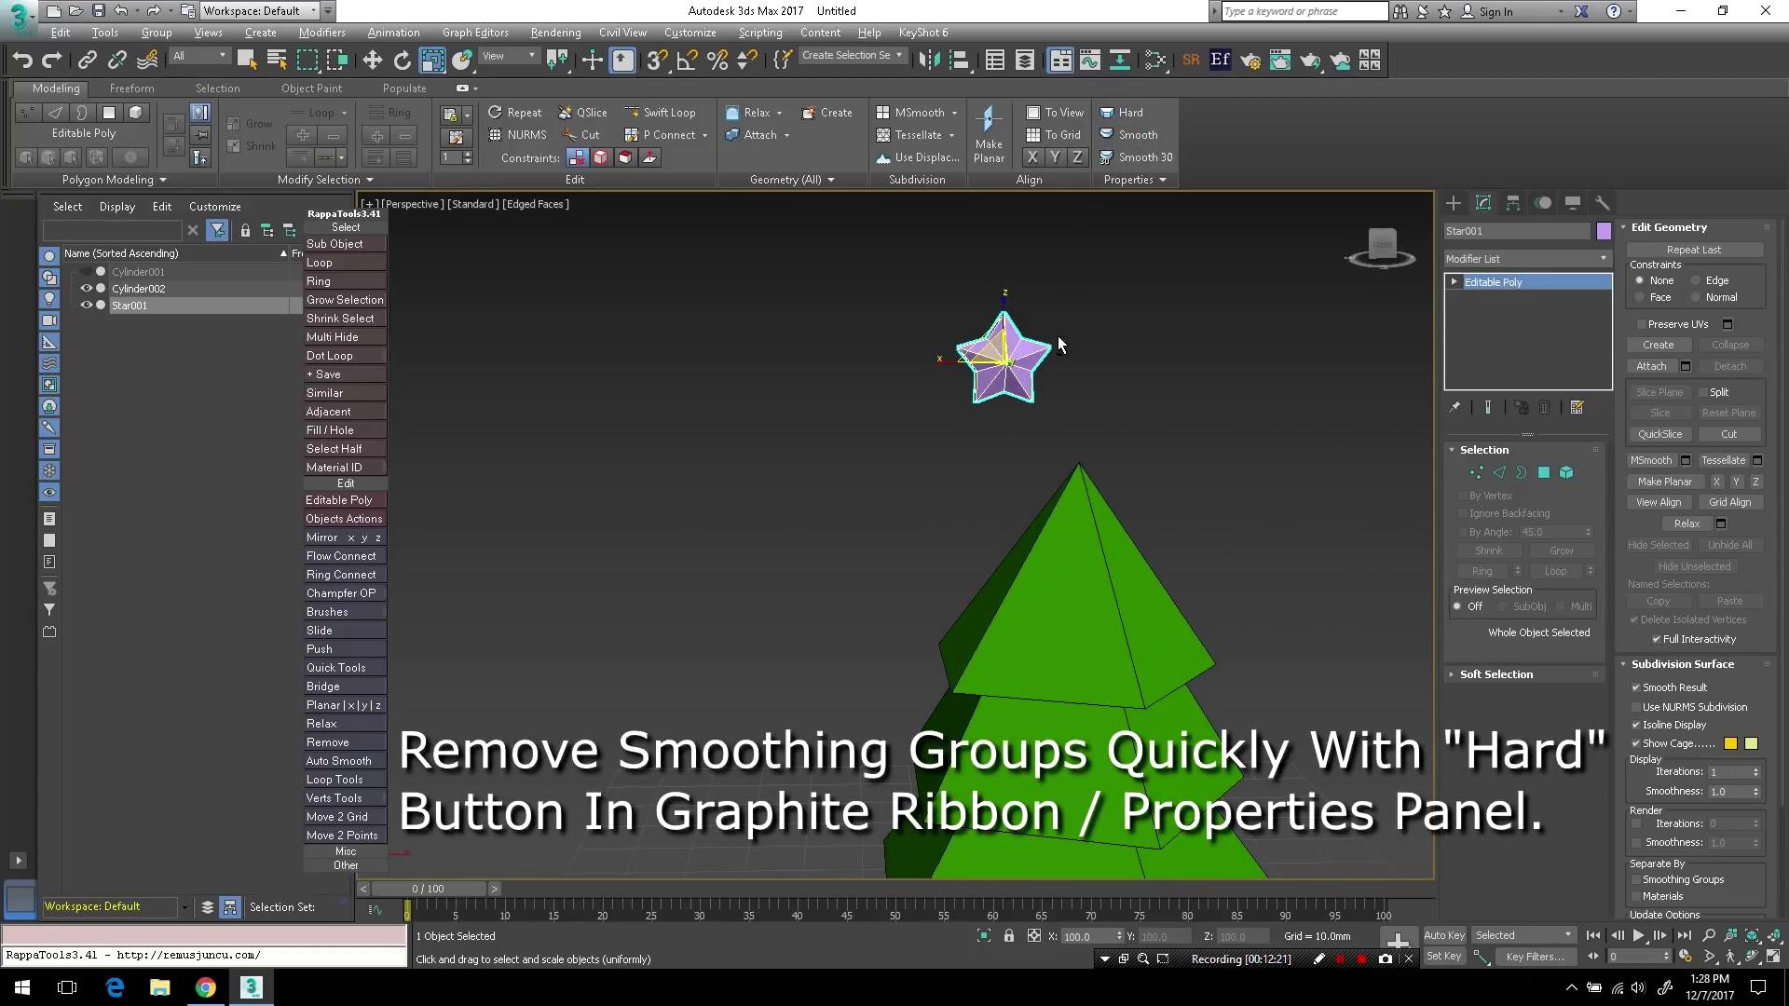
{"action": "middle_click_drag", "start_coordinate": [1059, 335], "coordinate": [1115, 345], "text": "alt"}
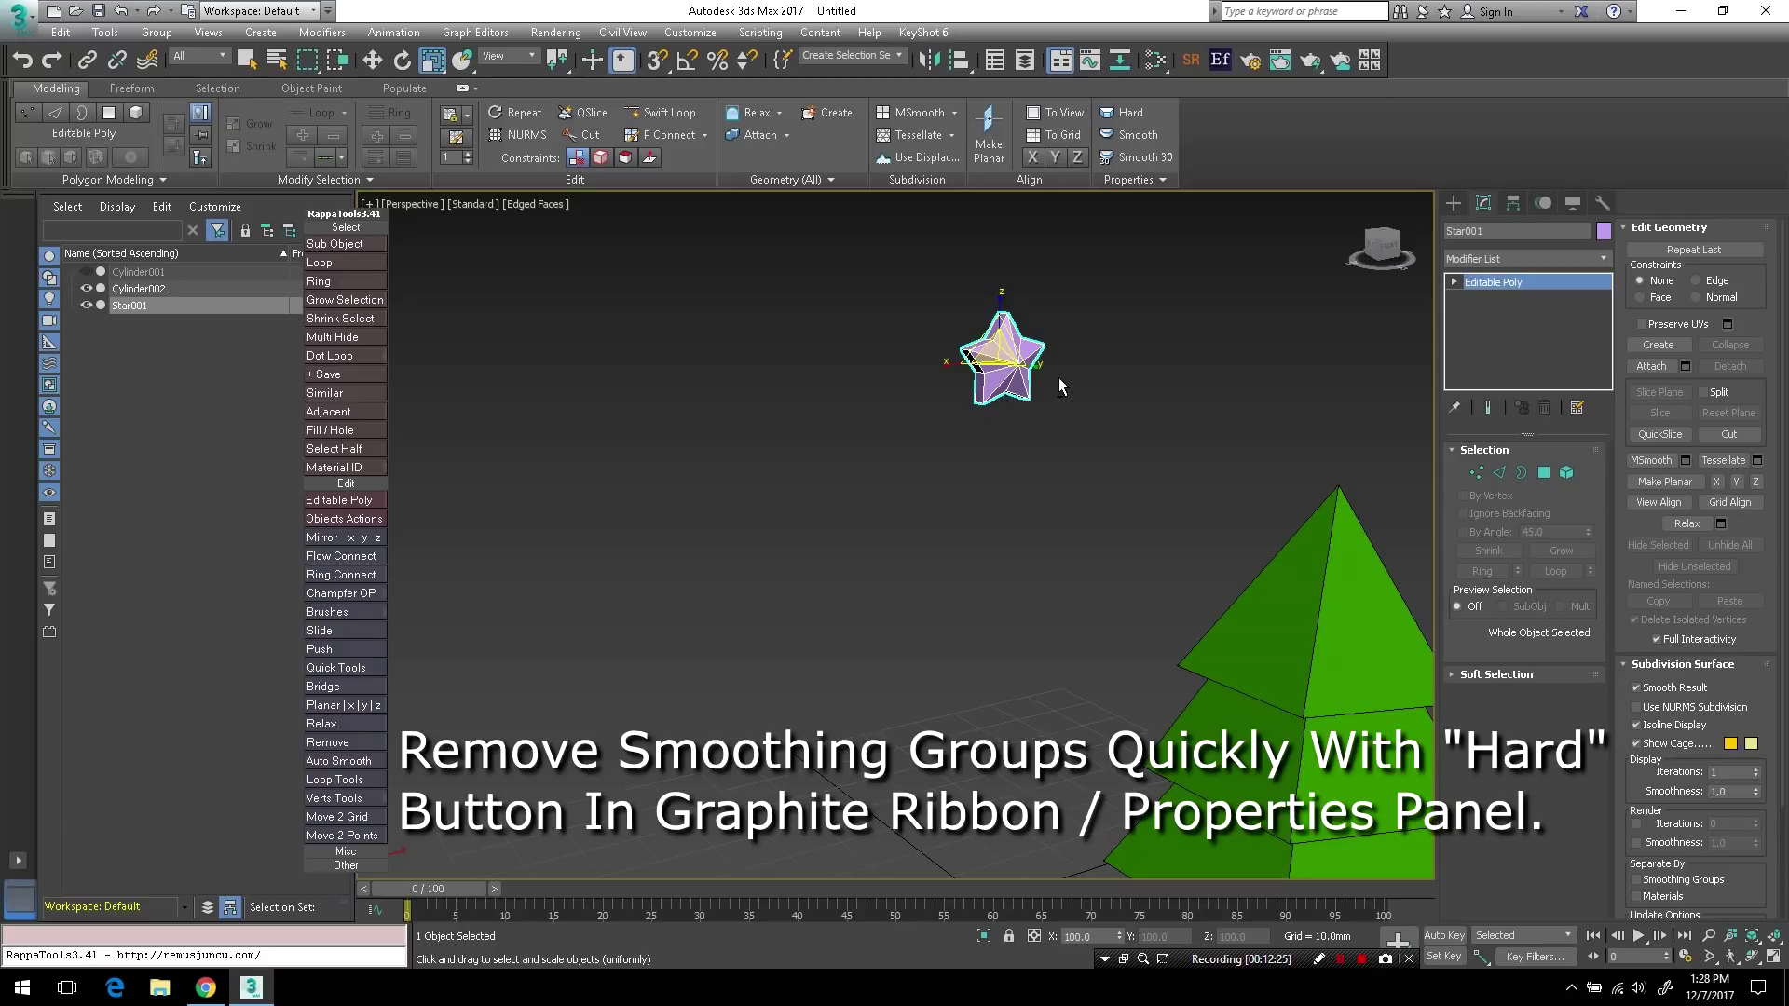
{"action": "key", "text": "w"}
{"action": "middle_click_drag", "start_coordinate": [1058, 378], "coordinate": [1081, 435], "text": "alt"}
- In Left view, move the star over the top of the tree
{"action": "key", "text": "l"}
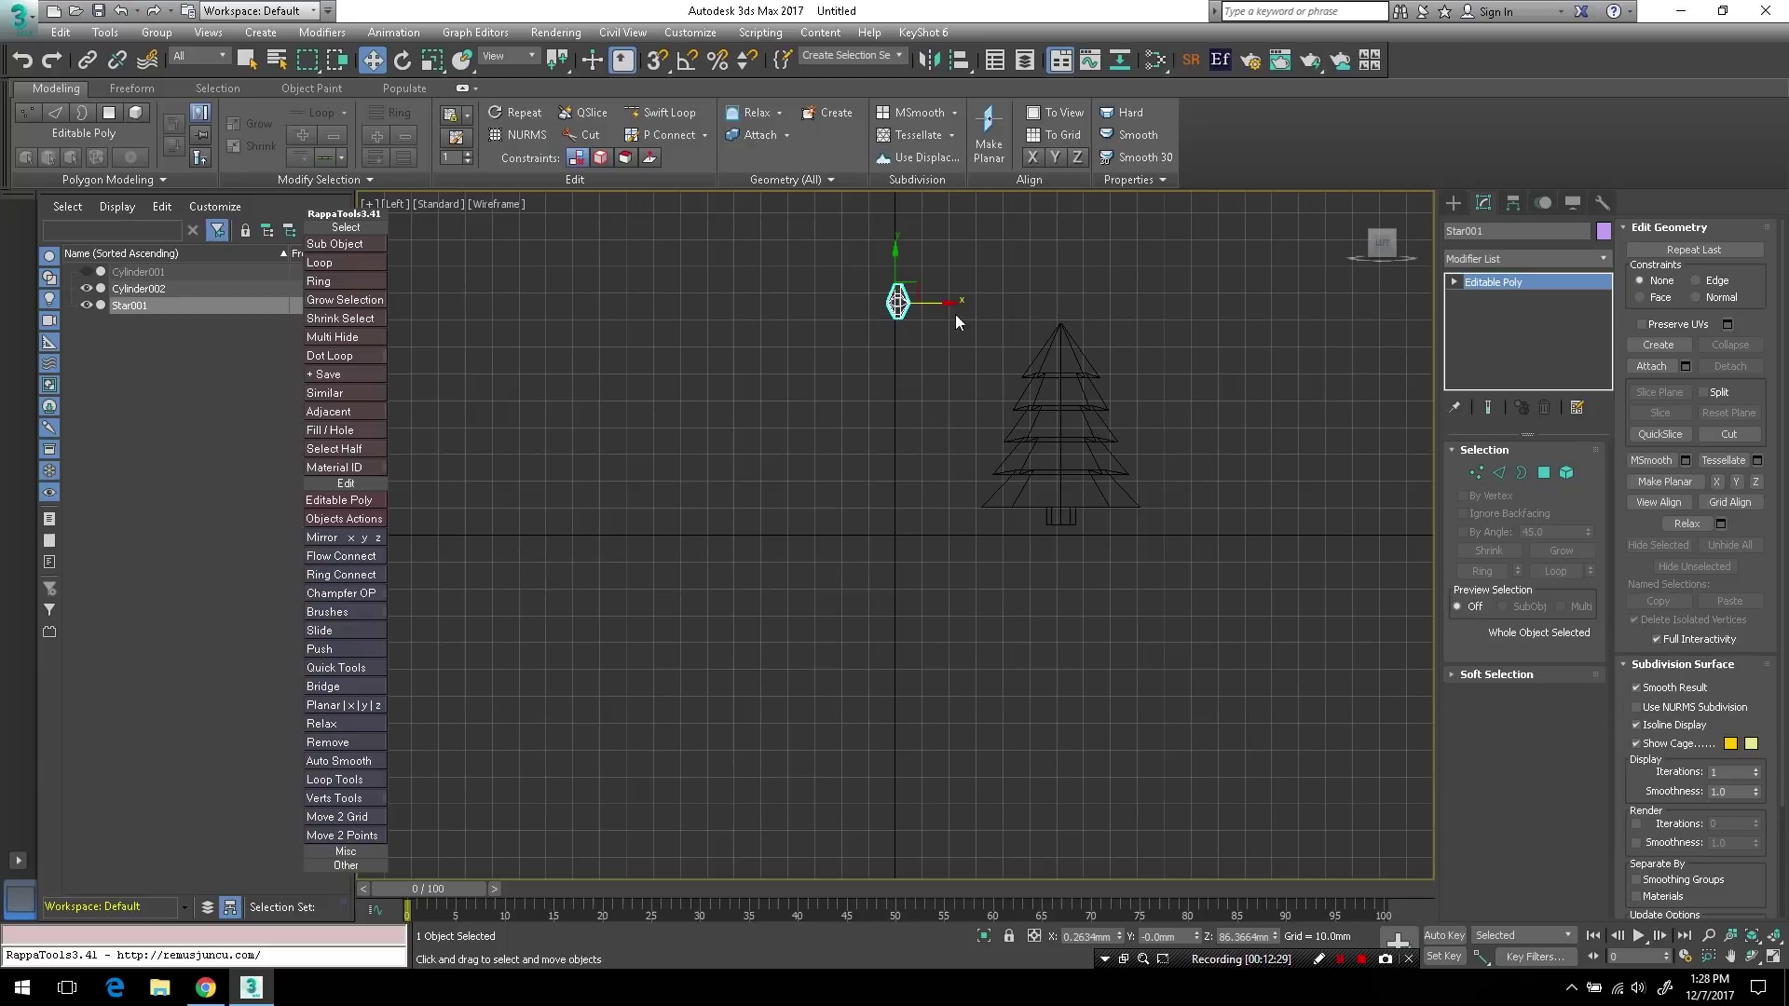
{"action": "left_click_drag", "start_coordinate": [946, 301], "coordinate": [1108, 320]}
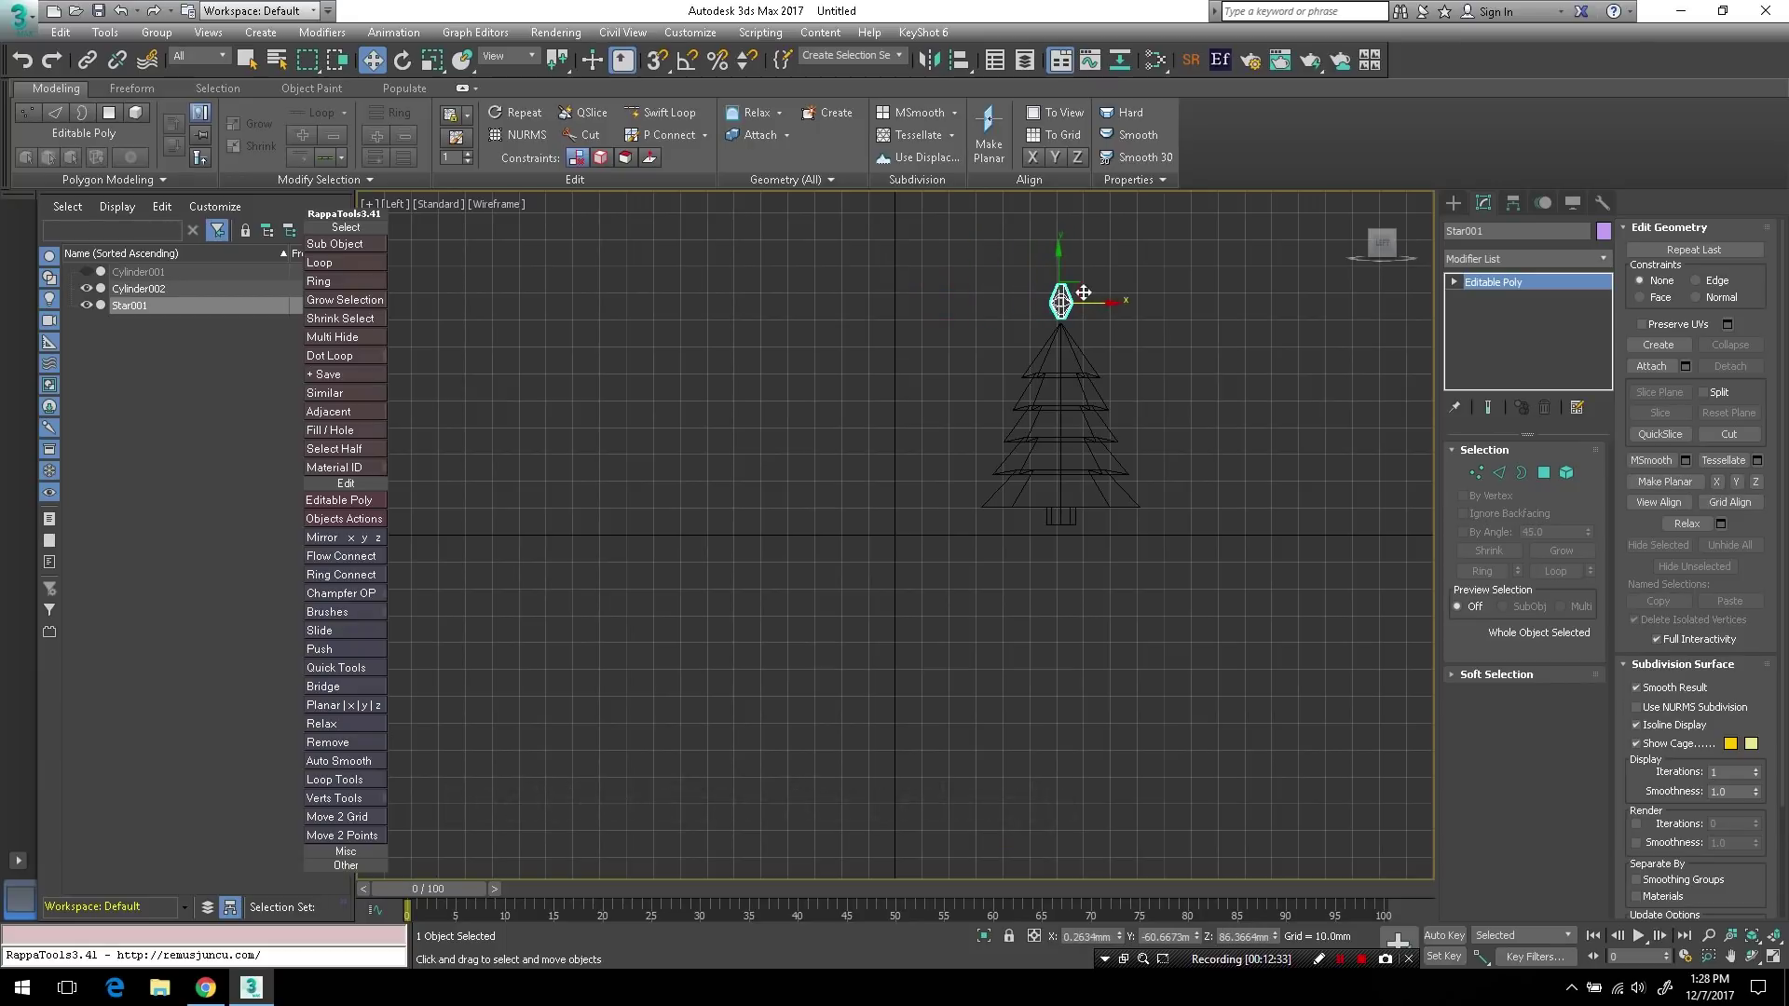
{"action": "left_click_drag", "start_coordinate": [1061, 260], "coordinate": [1065, 265]}
- In Perspective view, lower the star along Z onto the tree's tip
{"action": "key", "text": "p"}
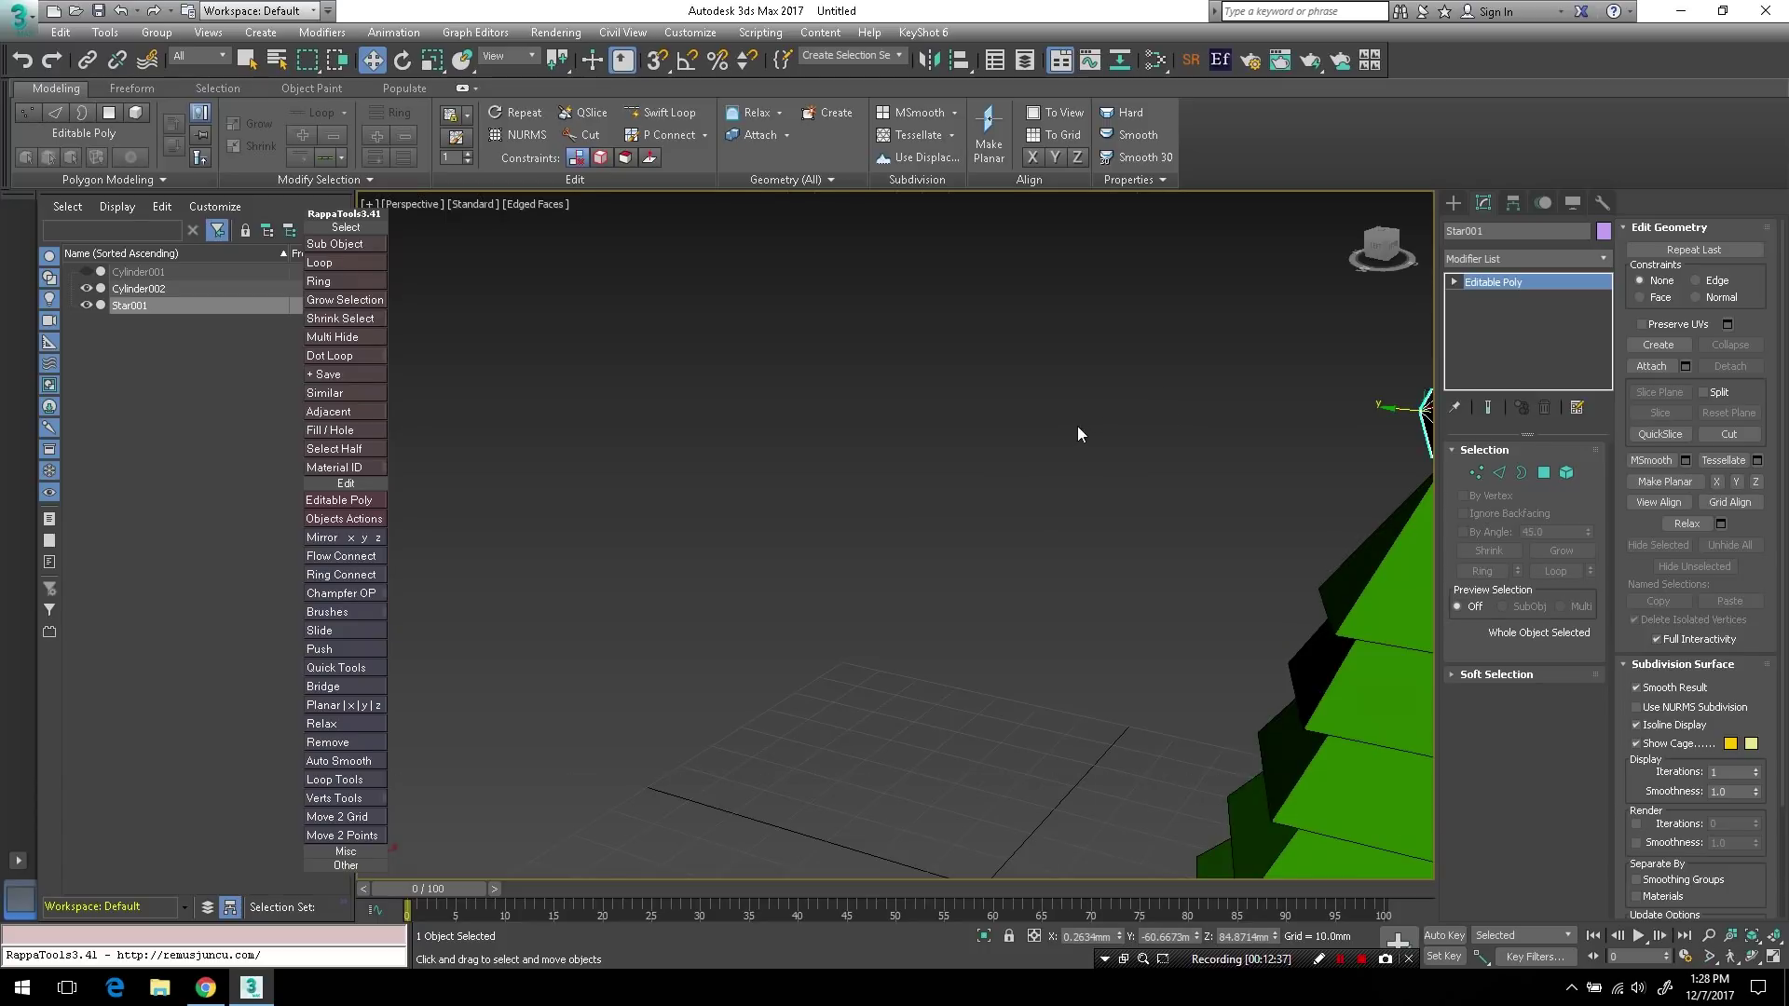
{"action": "scroll", "coordinate": [1211, 522], "scroll_direction": "down", "scroll_amount": 4}
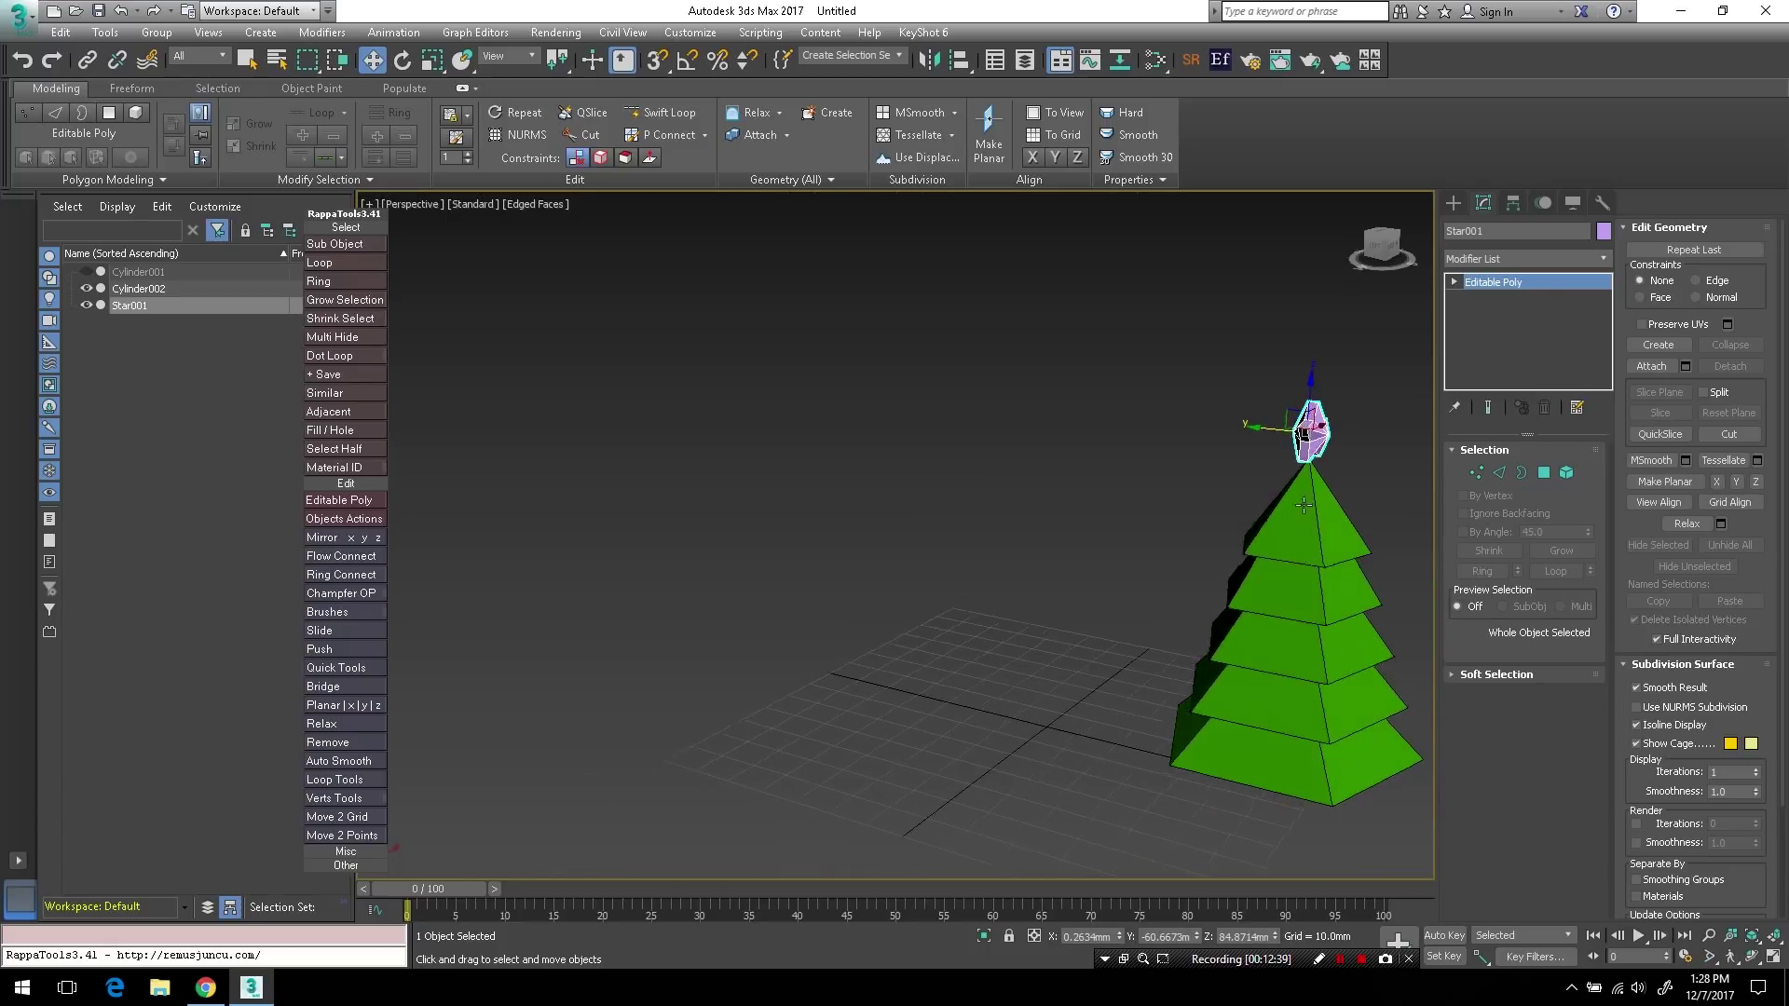
{"action": "middle_click_drag", "start_coordinate": [1308, 504], "coordinate": [1135, 479]}
{"action": "key", "text": "z"}
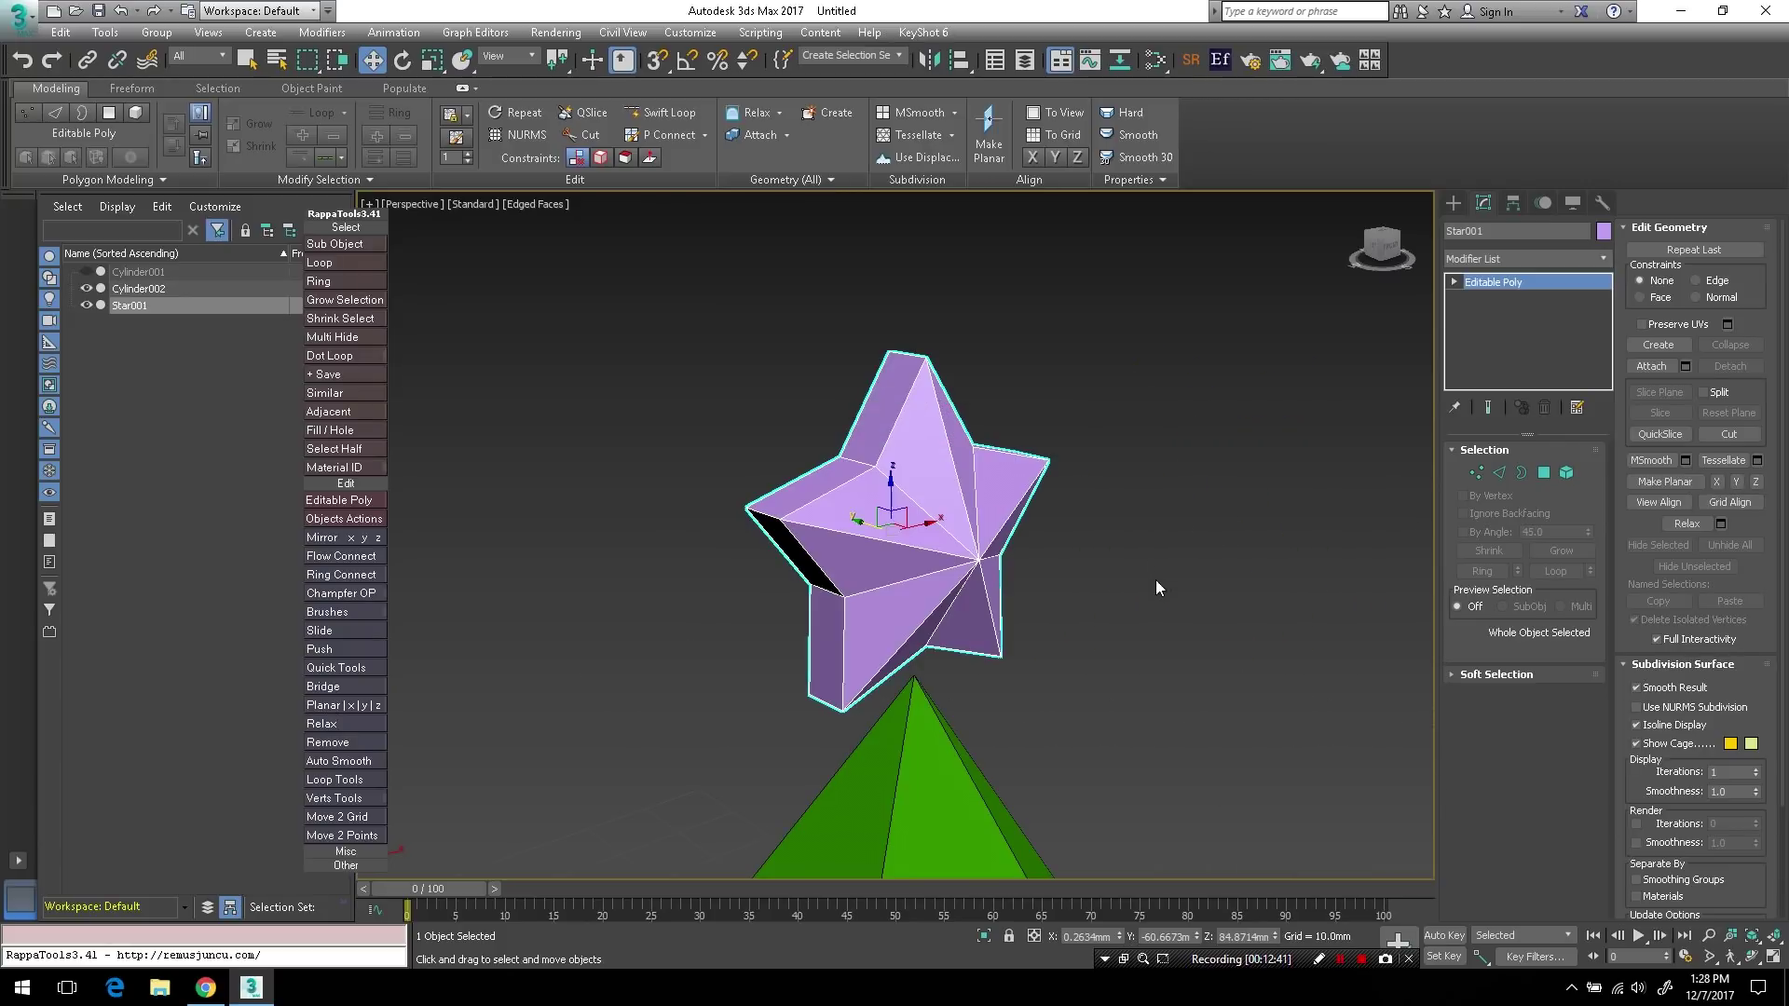
{"action": "left_click_drag", "start_coordinate": [895, 482], "coordinate": [896, 503]}
{"action": "scroll", "coordinate": [960, 671], "scroll_direction": "down", "scroll_amount": 6}
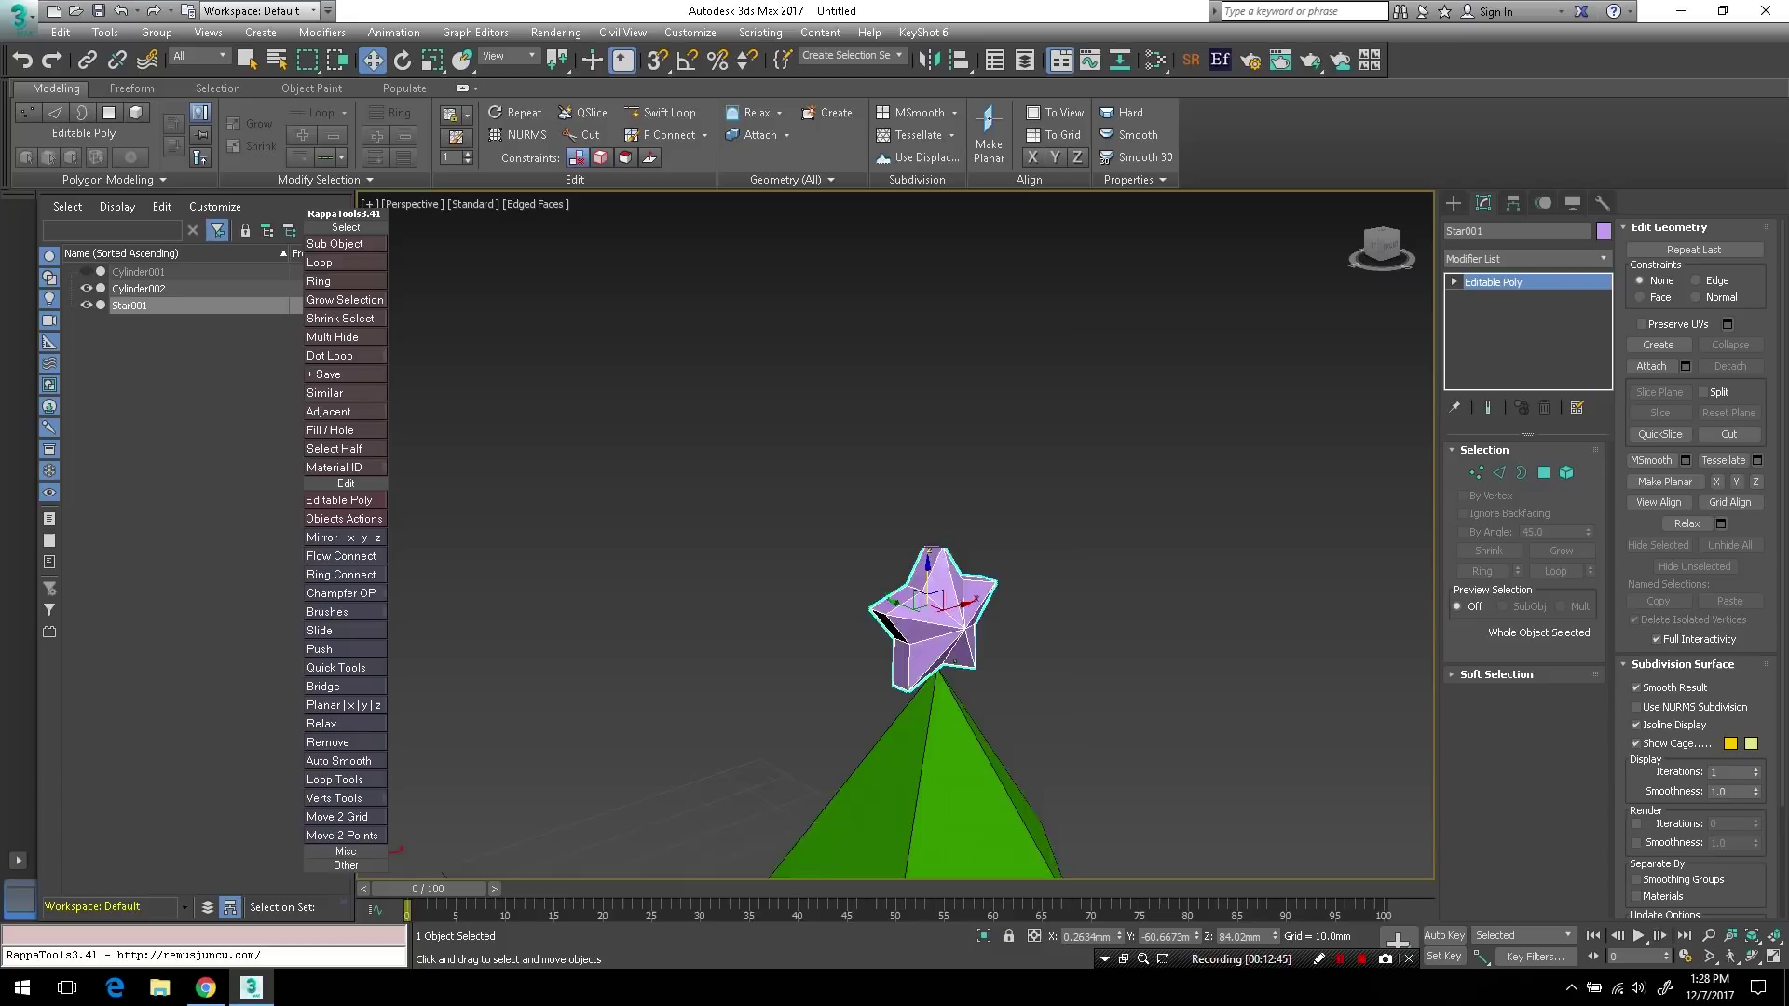
{"action": "middle_click_drag", "start_coordinate": [1038, 759], "coordinate": [947, 519]}
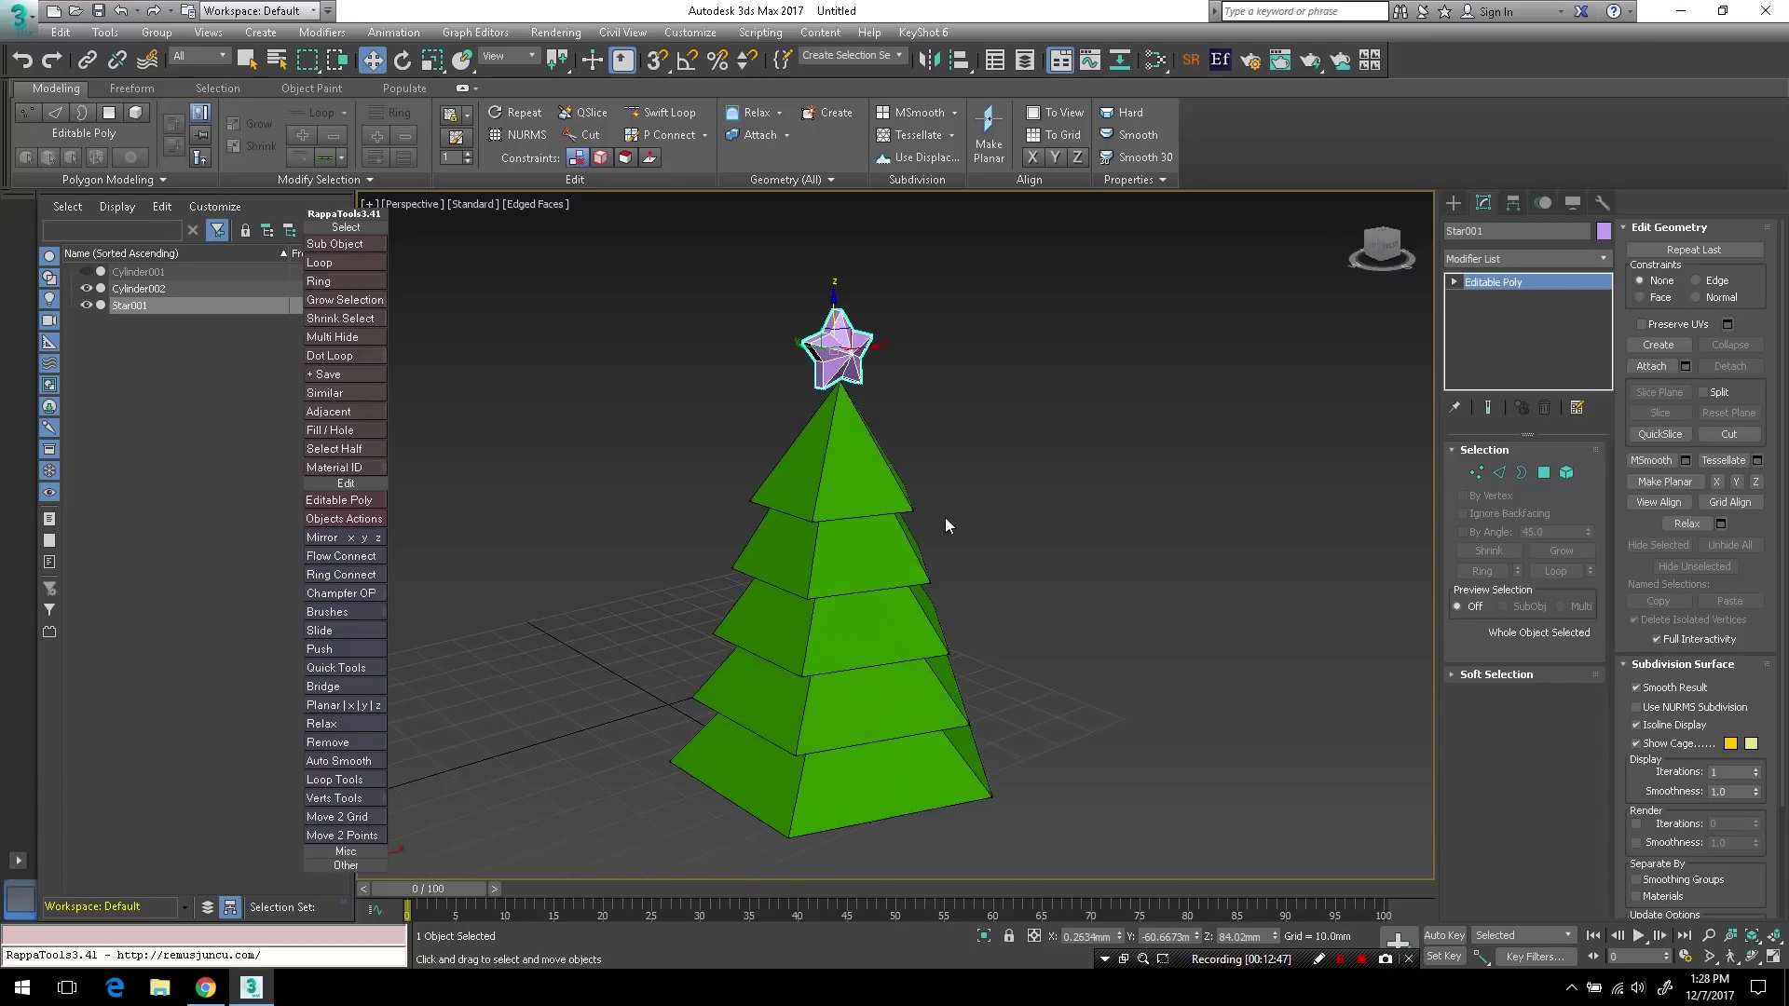
{"action": "middle_click_drag", "start_coordinate": [1065, 550], "coordinate": [1058, 542], "text": "alt"}
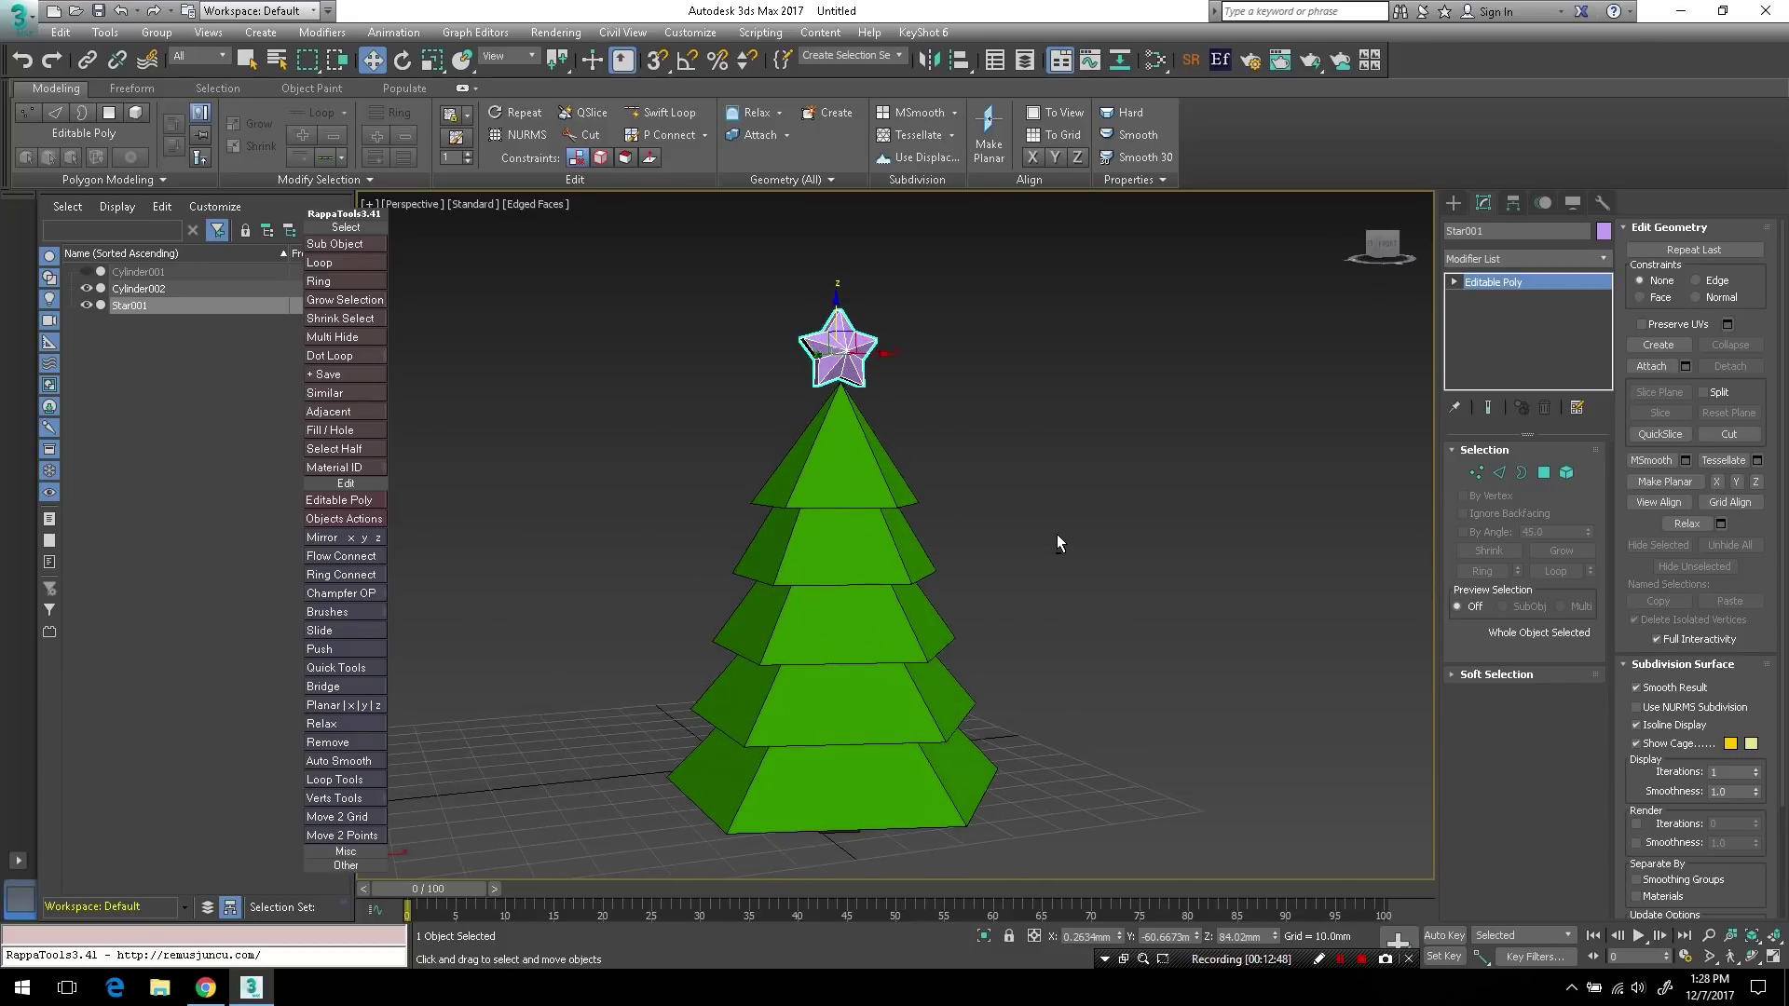
- Give Star001 a pale yellow object colour, then deselect it
{"action": "left_click", "coordinate": [1604, 232]}
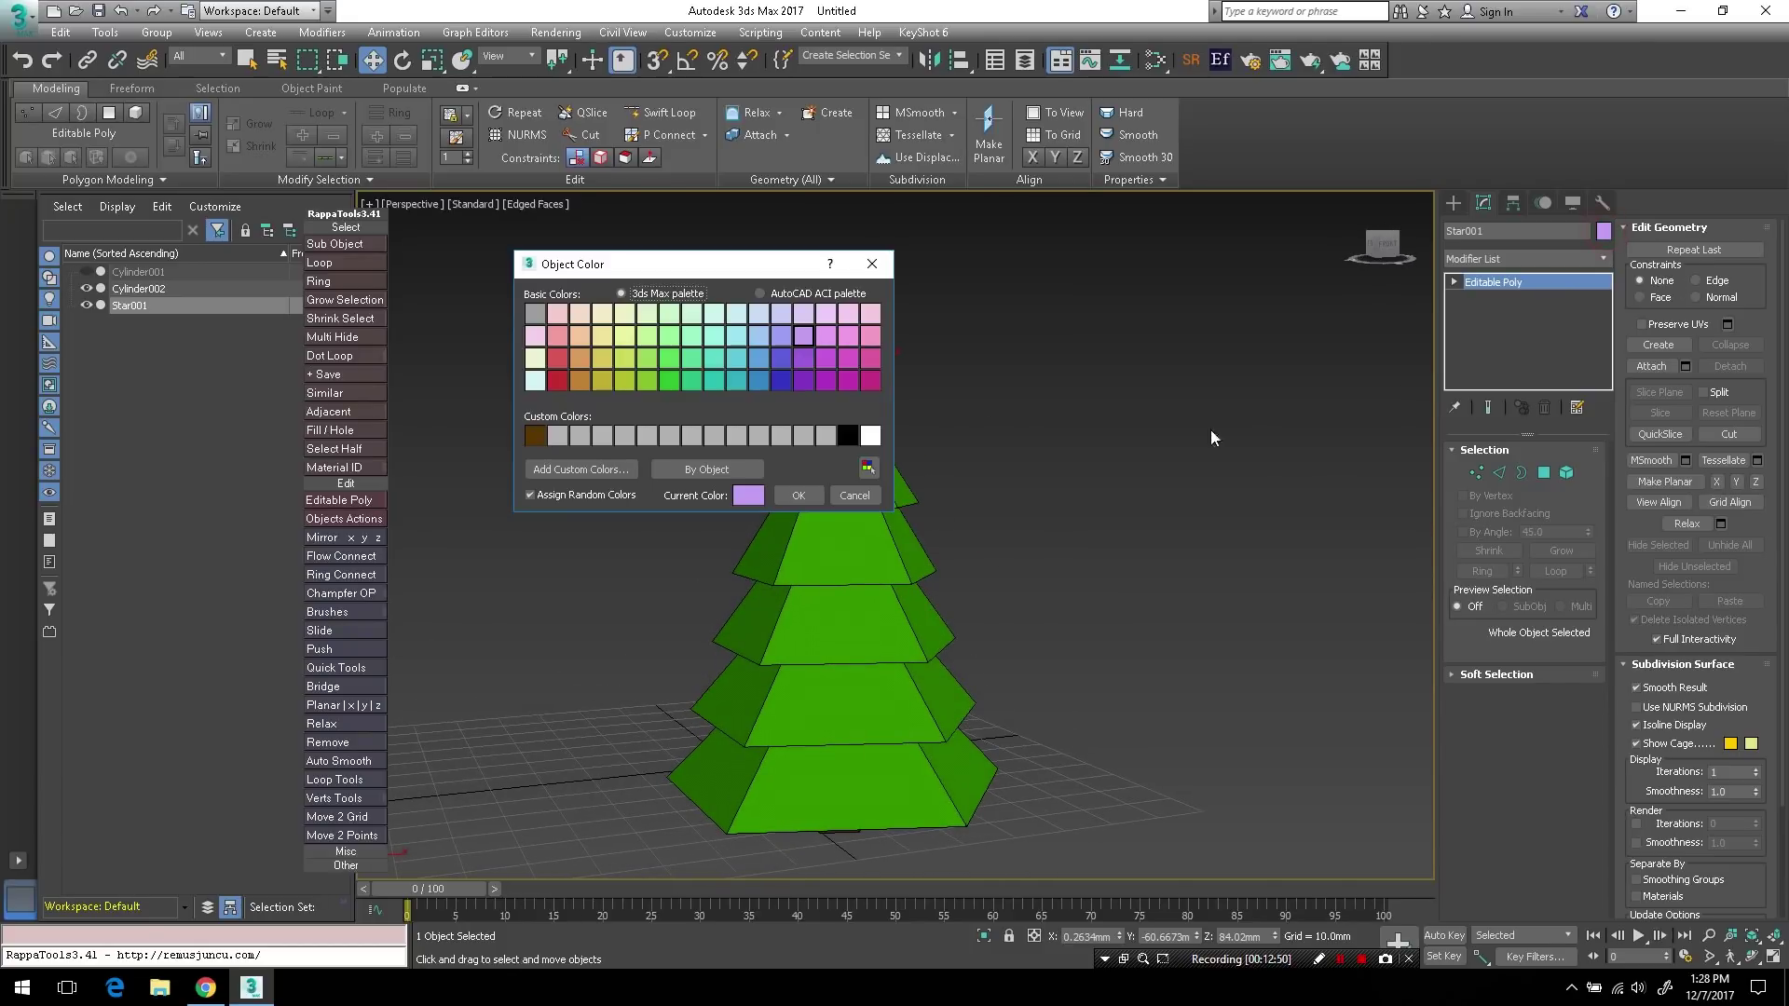
{"action": "left_click", "coordinate": [602, 334]}
{"action": "left_click", "coordinate": [794, 495]}
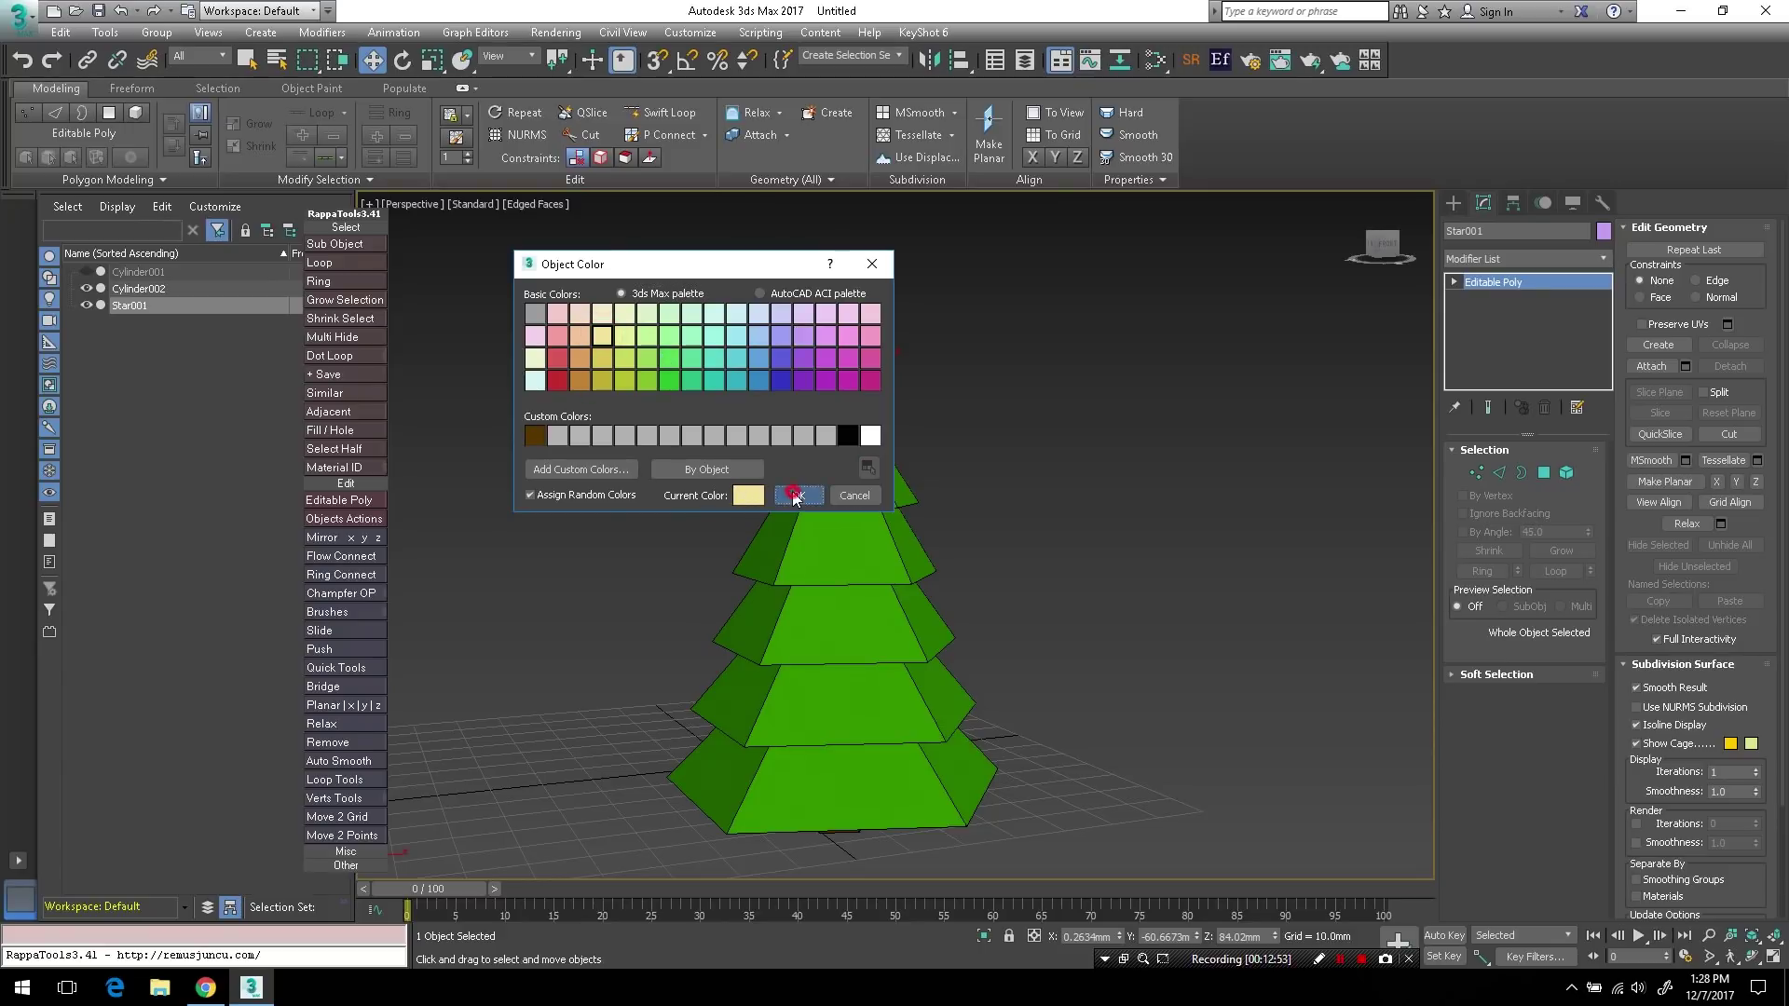
{"action": "left_click", "coordinate": [970, 487]}
{"action": "mouse_move", "coordinate": [971, 488]}
{"action": "middle_mouse_down", "text": "alt"}
{"action": "mouse_move", "coordinate": [954, 471]}
{"action": "mouse_move", "coordinate": [936, 499]}
{"action": "mouse_move", "coordinate": [943, 475]}
{"action": "middle_mouse_up", "text": "alt"}
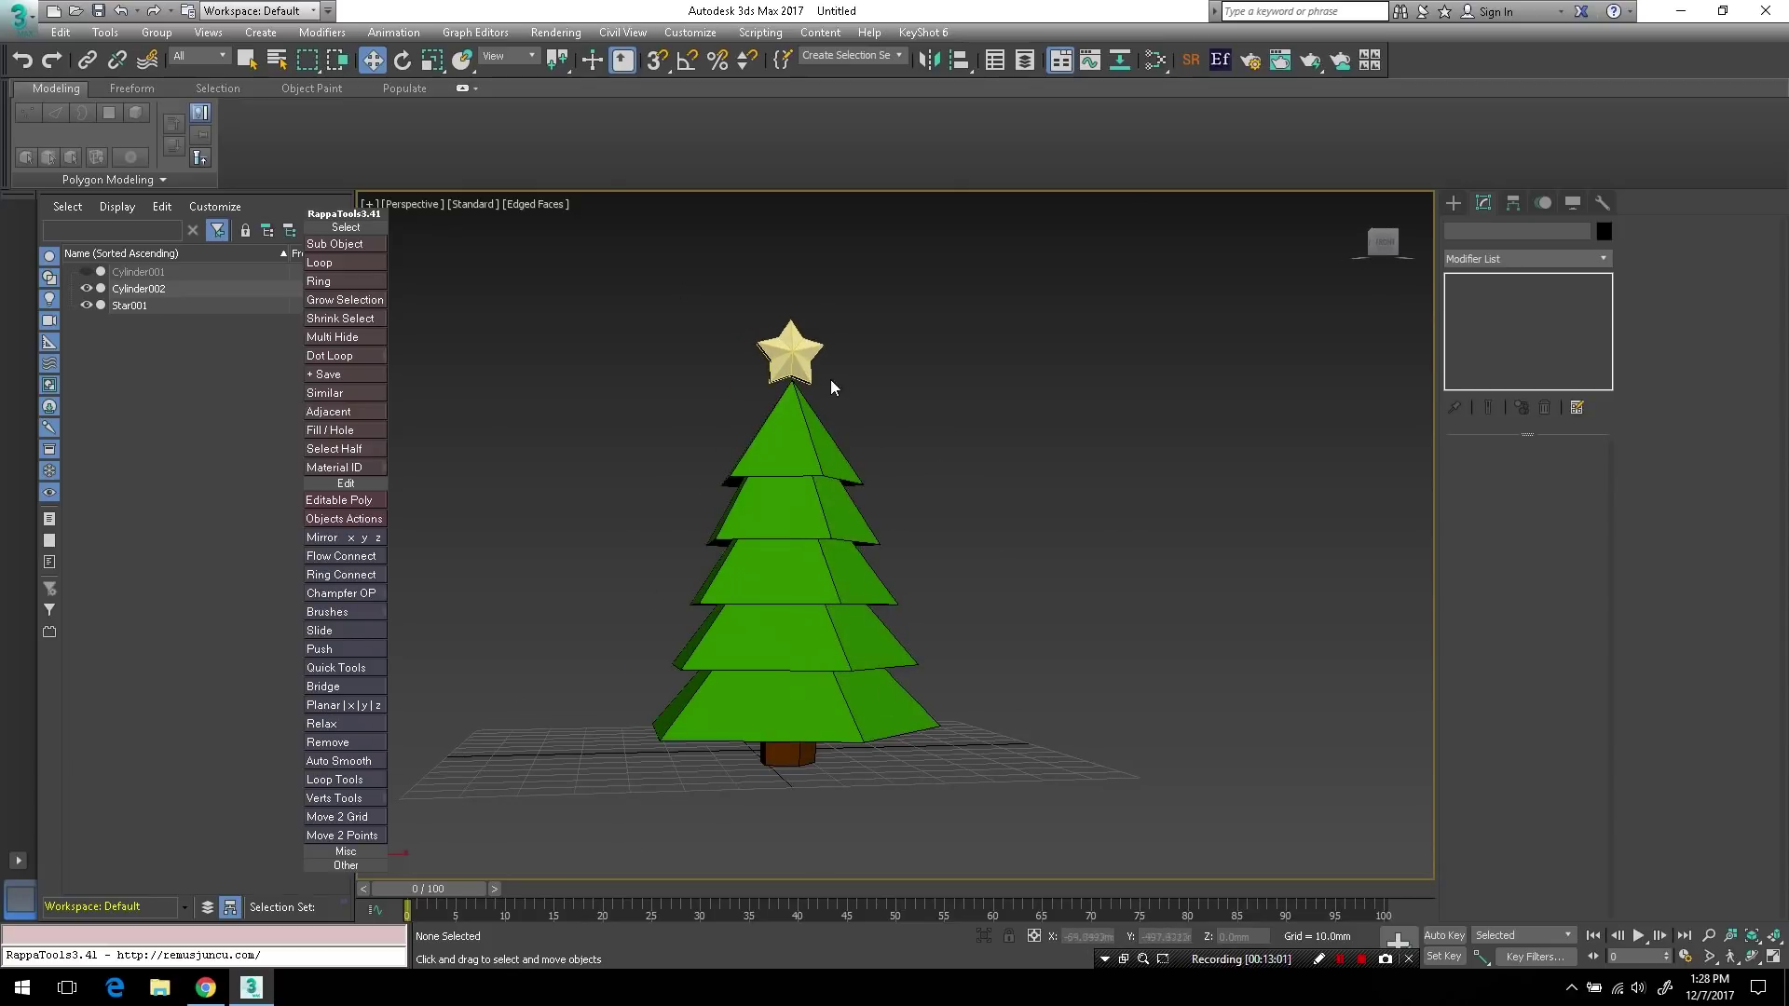
{"action": "middle_click_drag", "start_coordinate": [956, 449], "coordinate": [963, 479], "text": "alt"}
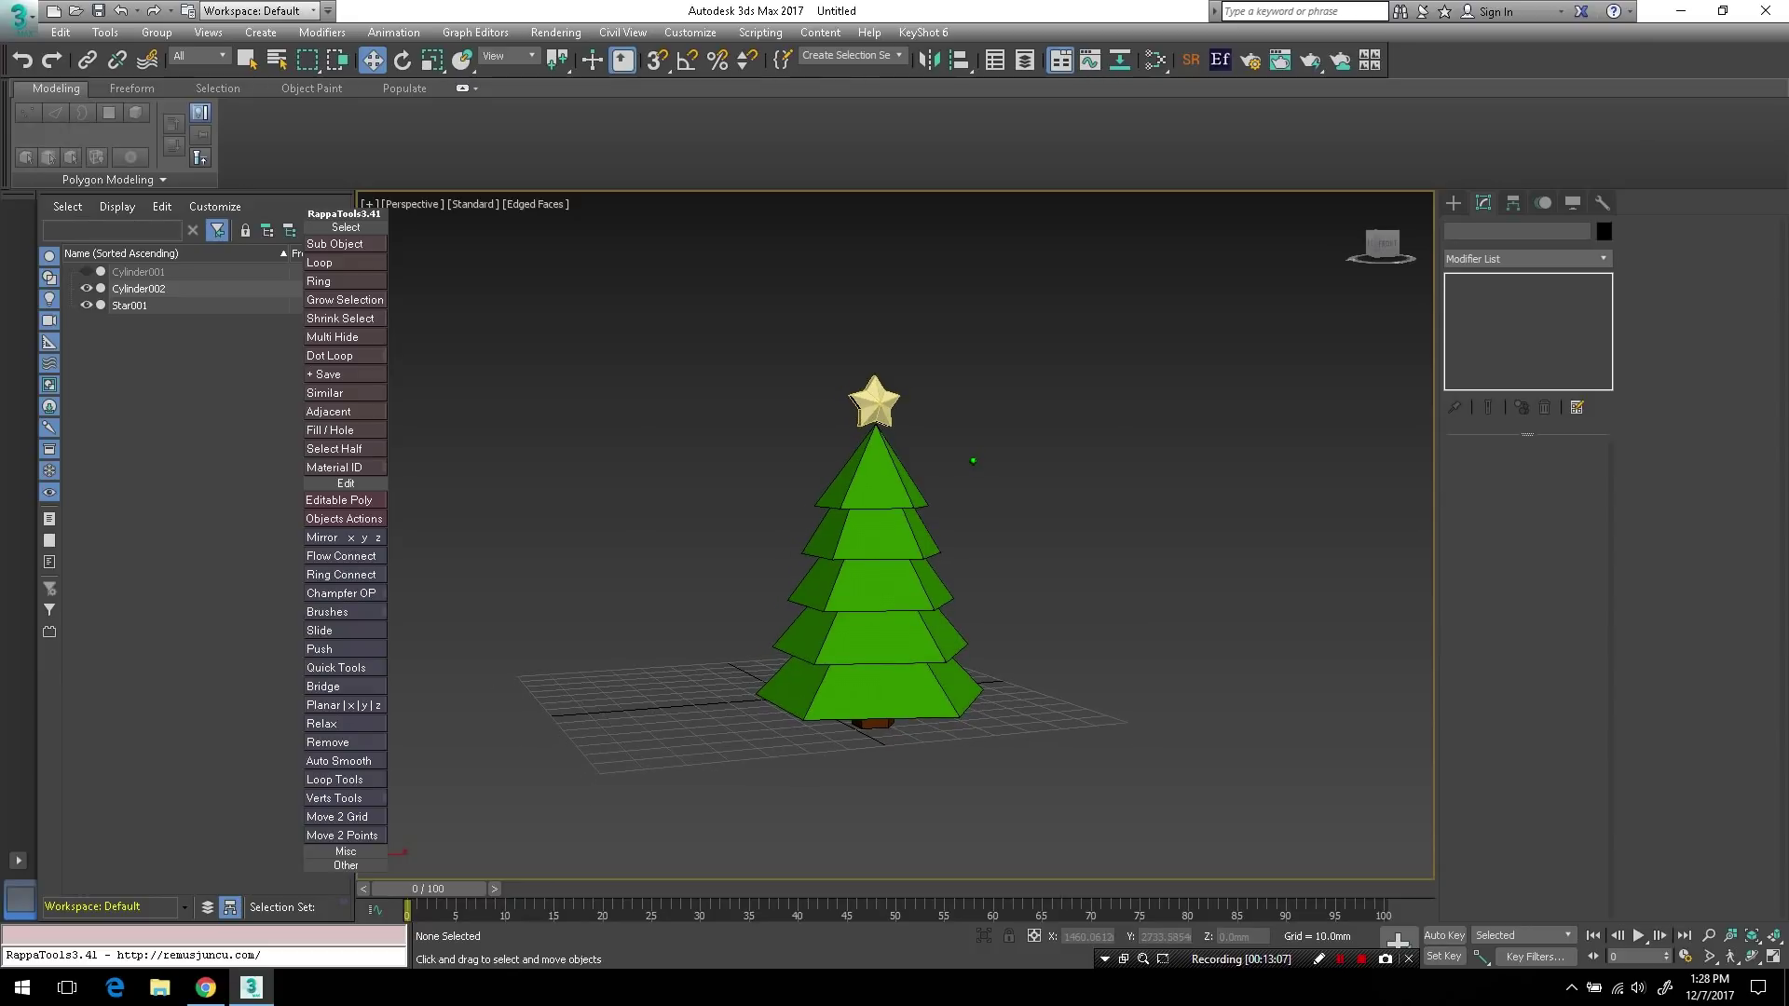
{"action": "left_click", "coordinate": [882, 404]}
{"action": "middle_click_drag", "start_coordinate": [956, 444], "coordinate": [919, 416], "text": "alt"}
{"action": "left_click", "coordinate": [872, 500]}
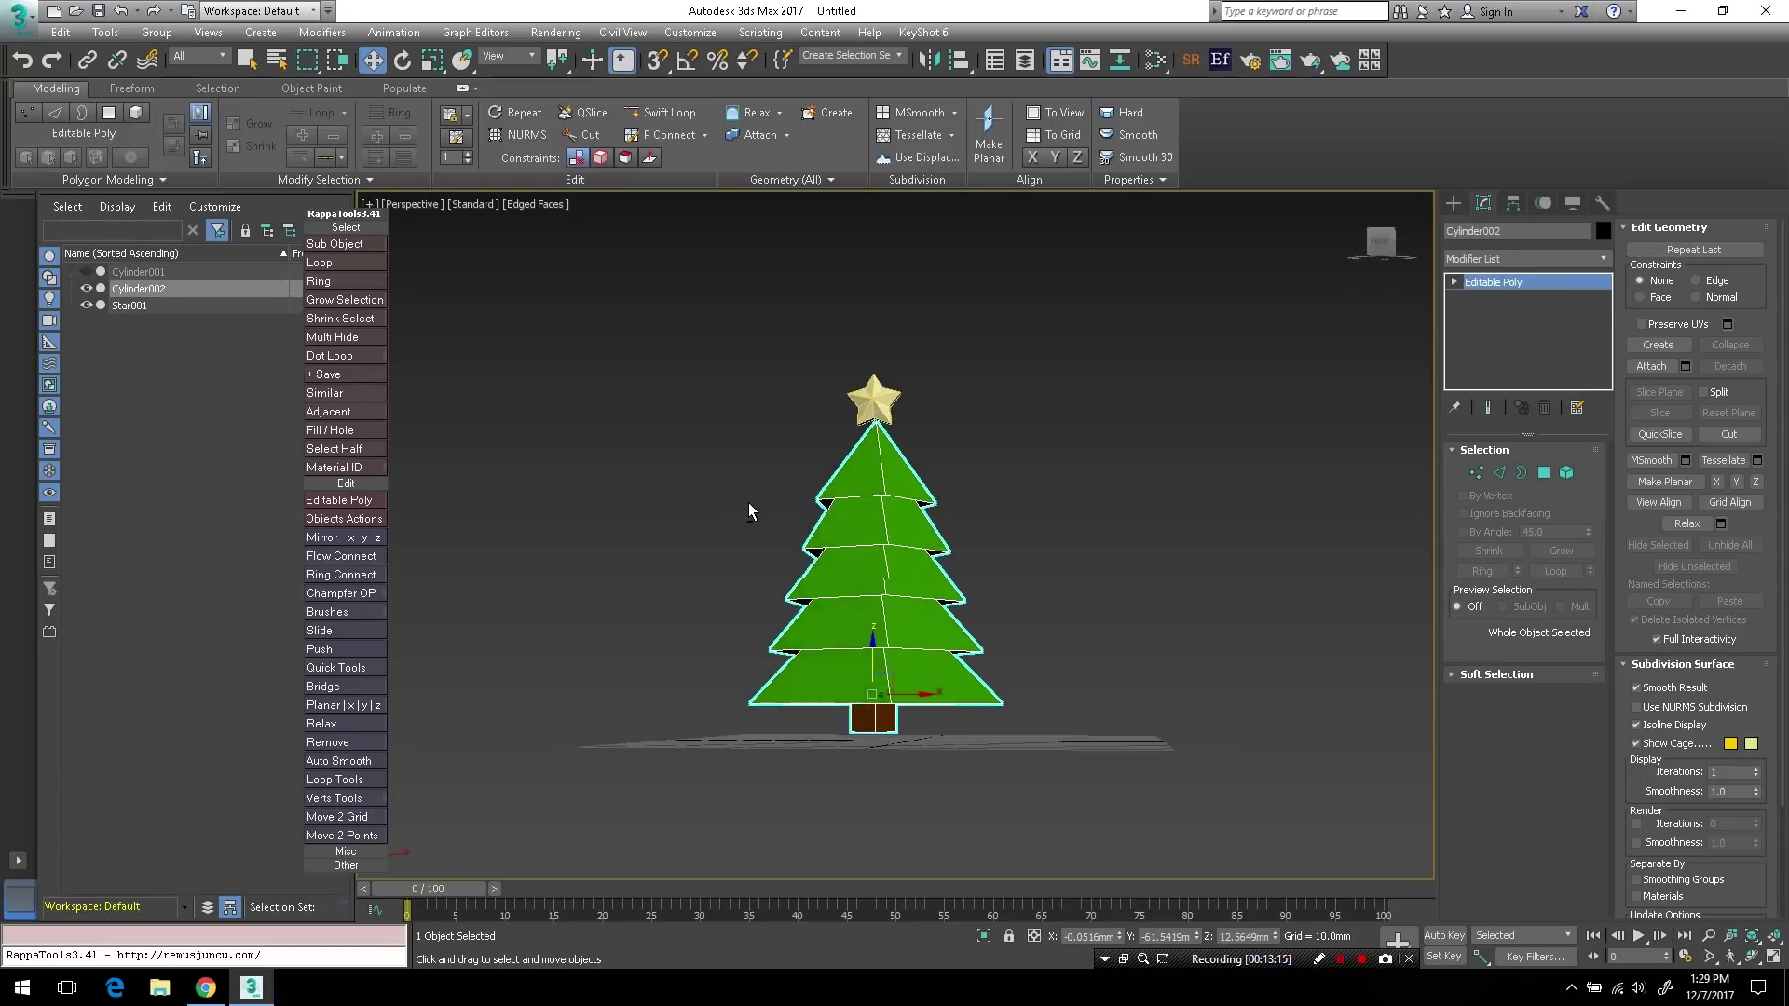
{"action": "mouse_move", "coordinate": [752, 507]}
{"action": "middle_mouse_down", "text": "alt"}
{"action": "mouse_move", "coordinate": [865, 555]}
{"action": "mouse_move", "coordinate": [776, 517]}
{"action": "middle_mouse_up", "text": "alt"}
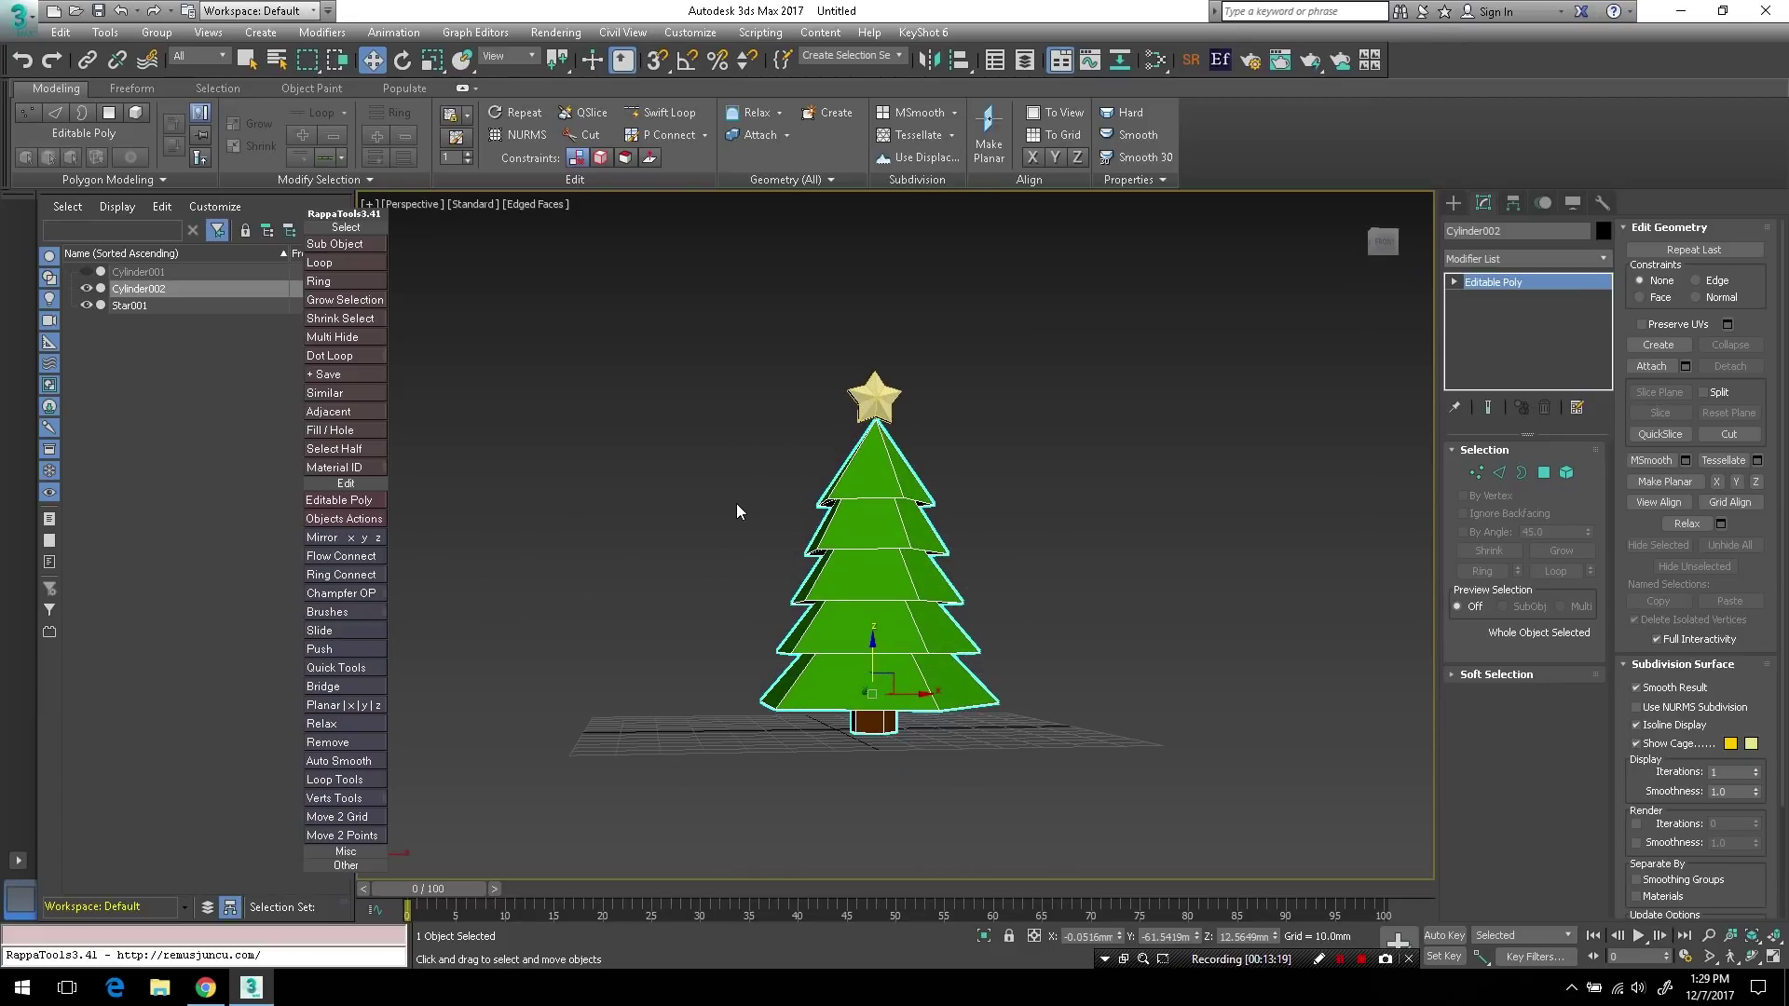
{"action": "left_click", "coordinate": [737, 513]}
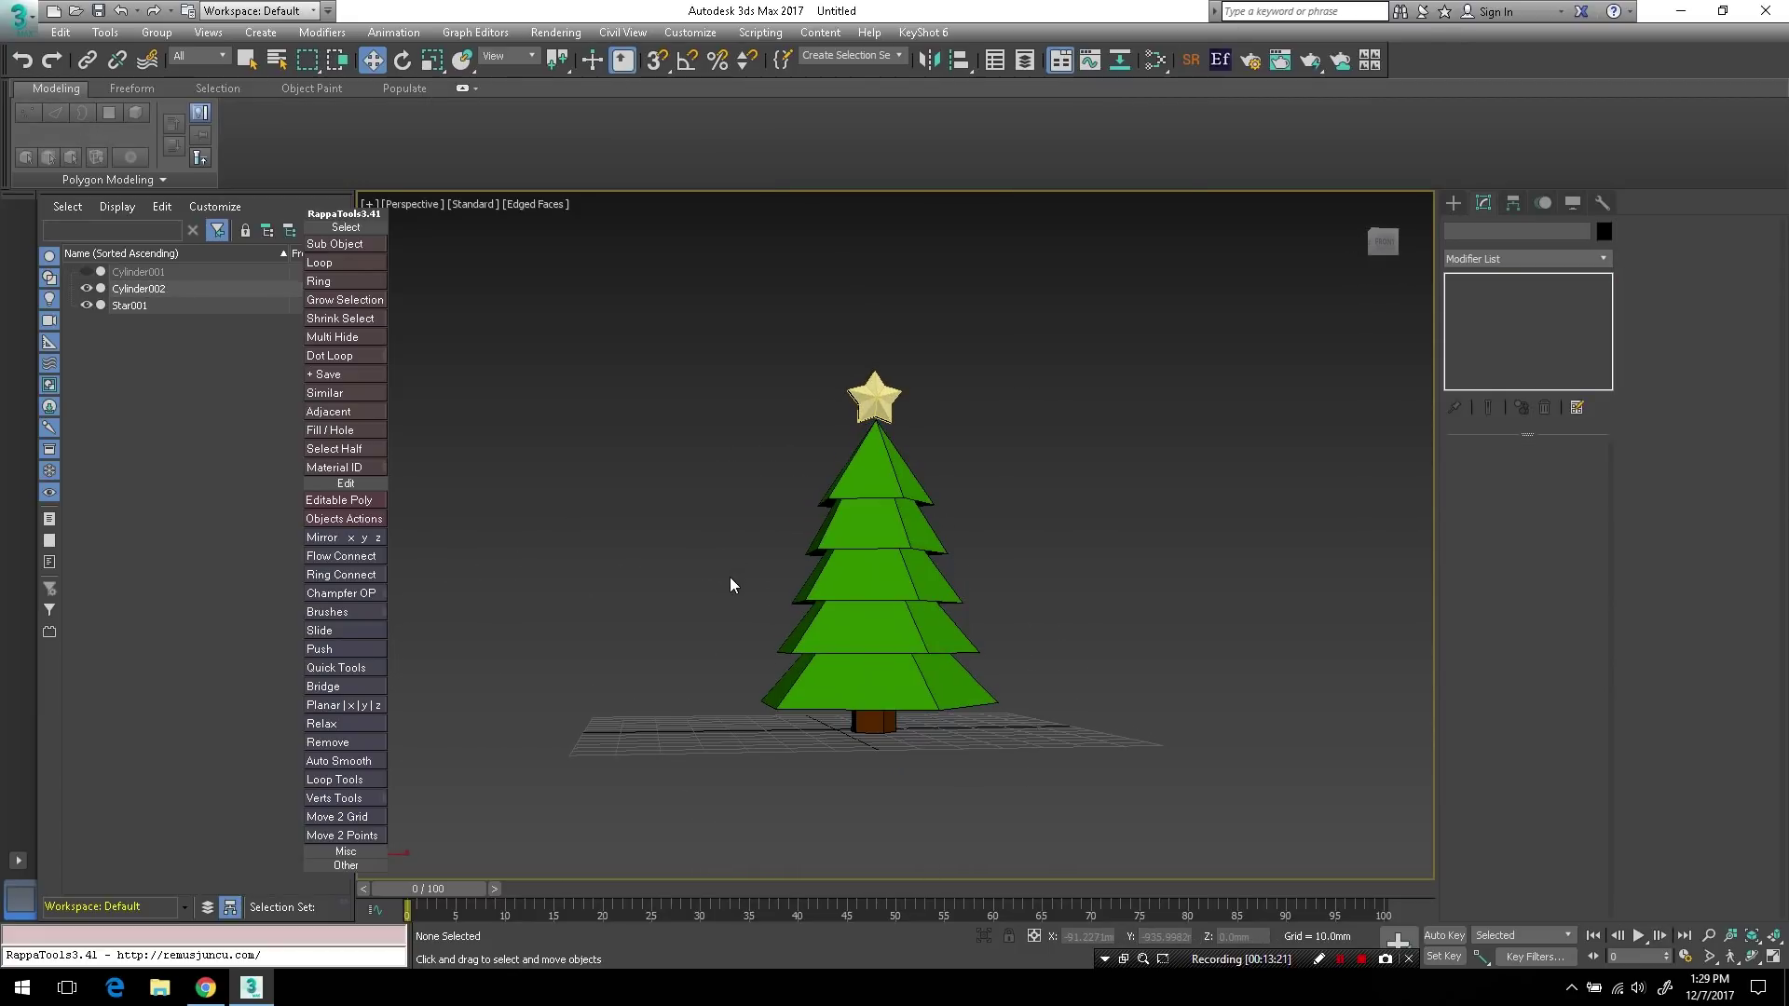